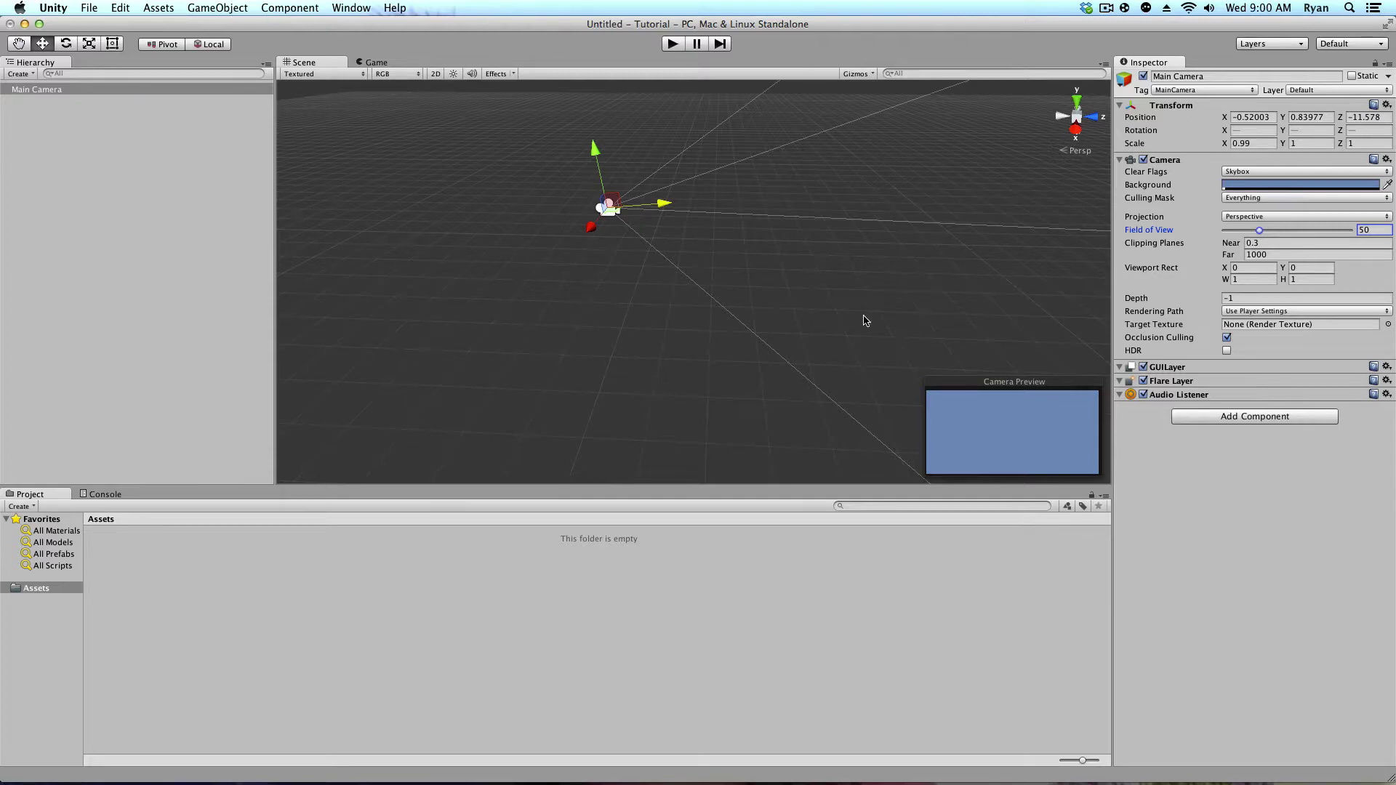
- Create a new project at a path ending in /Tutorial1 and choose Don't Save for the old scene
left_click(88, 9)
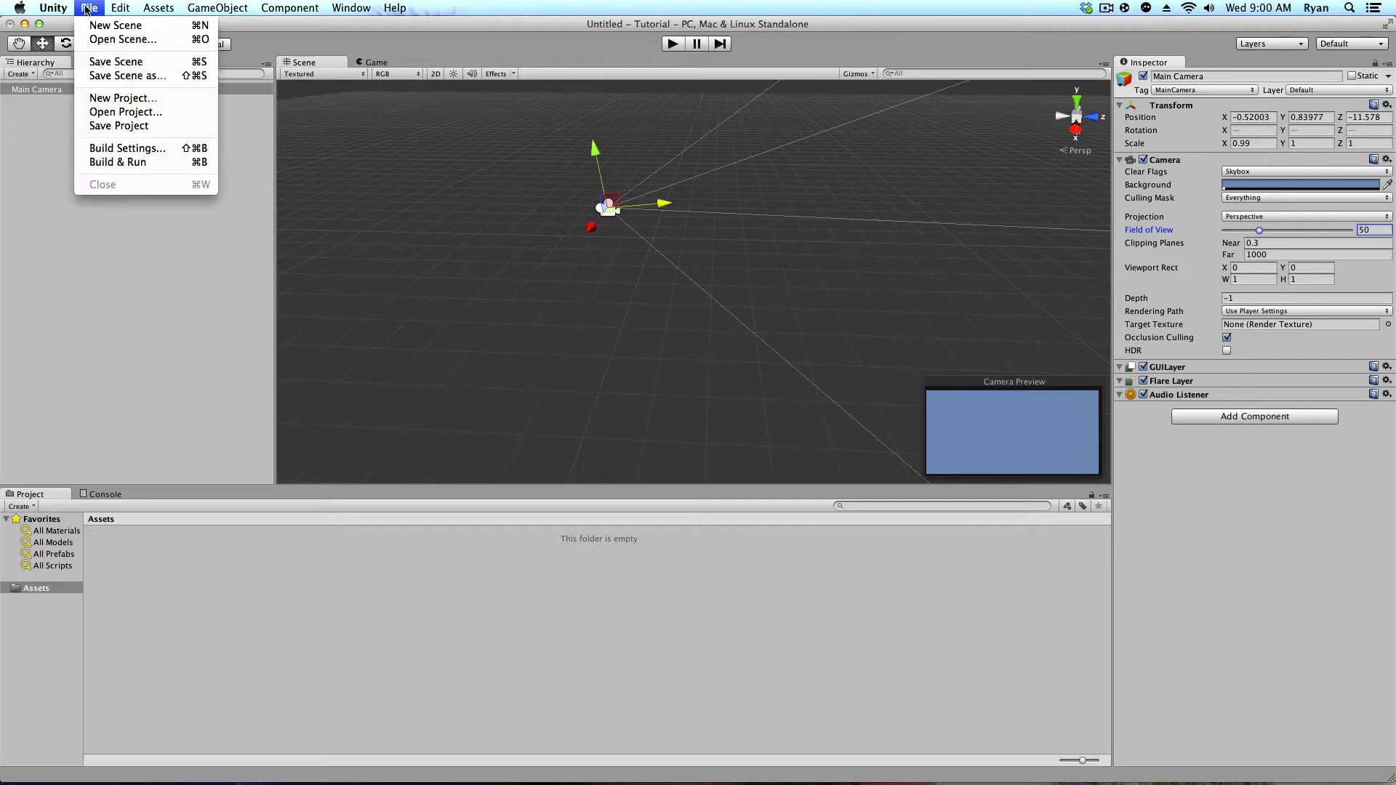
left_click(96, 102)
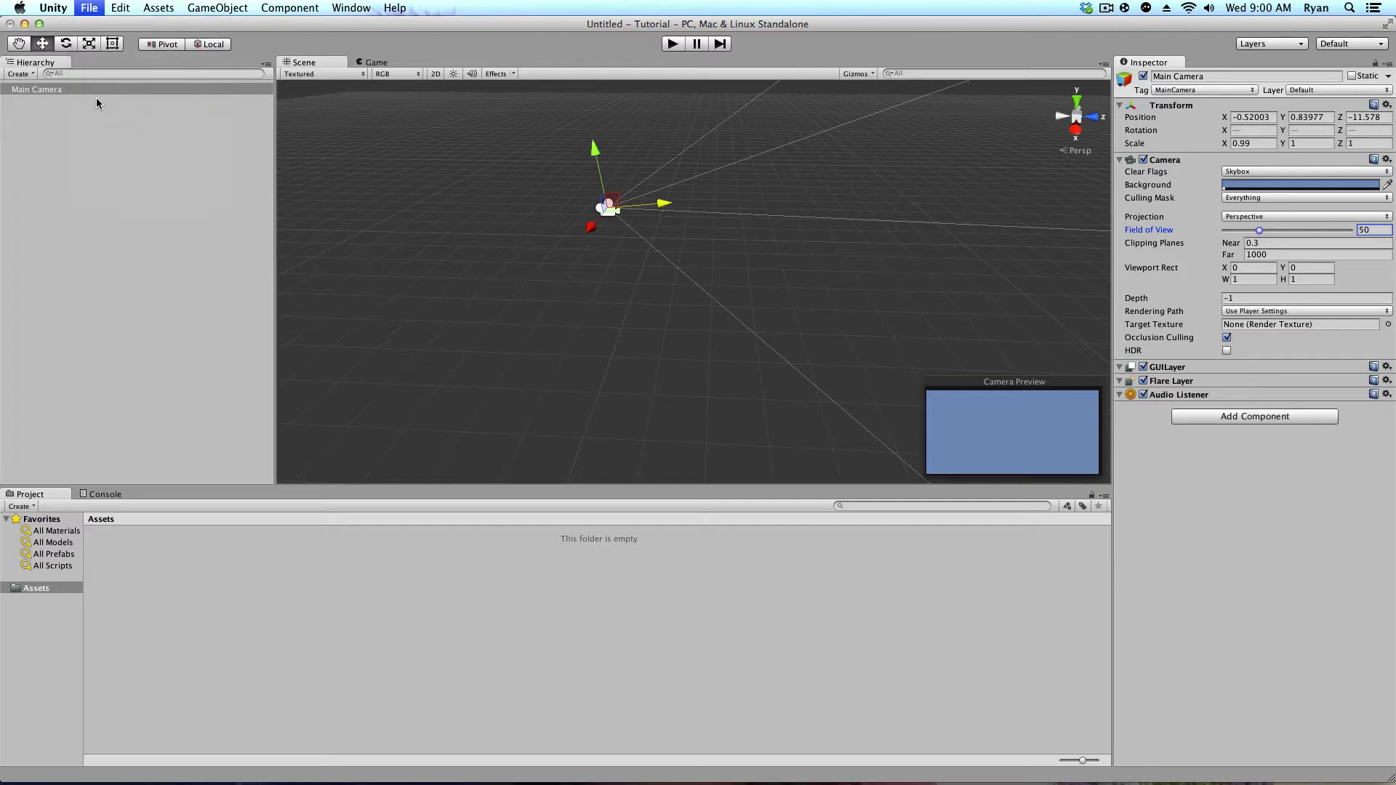
left_click_drag(668, 231, 575, 232)
key("BackSpace")
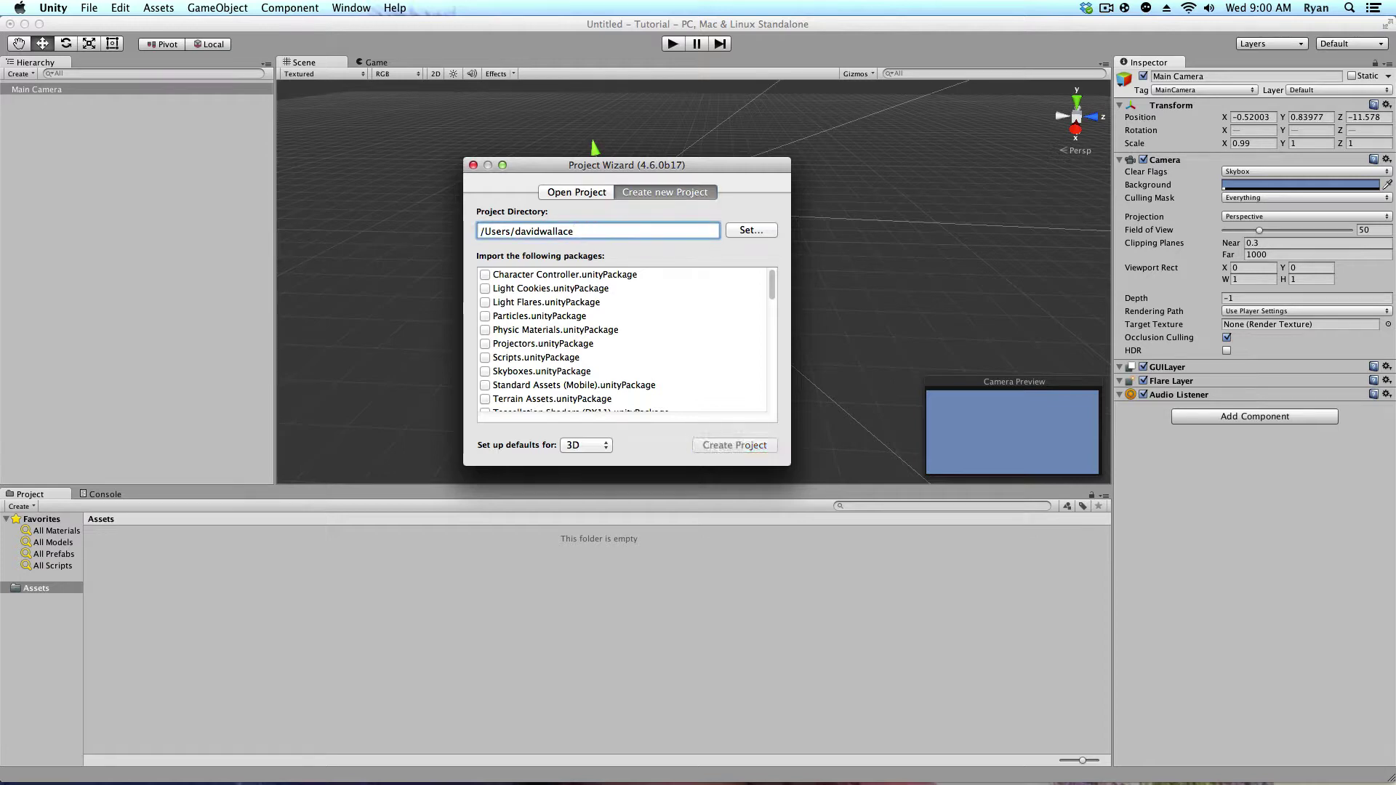
type("/Tutorial1")
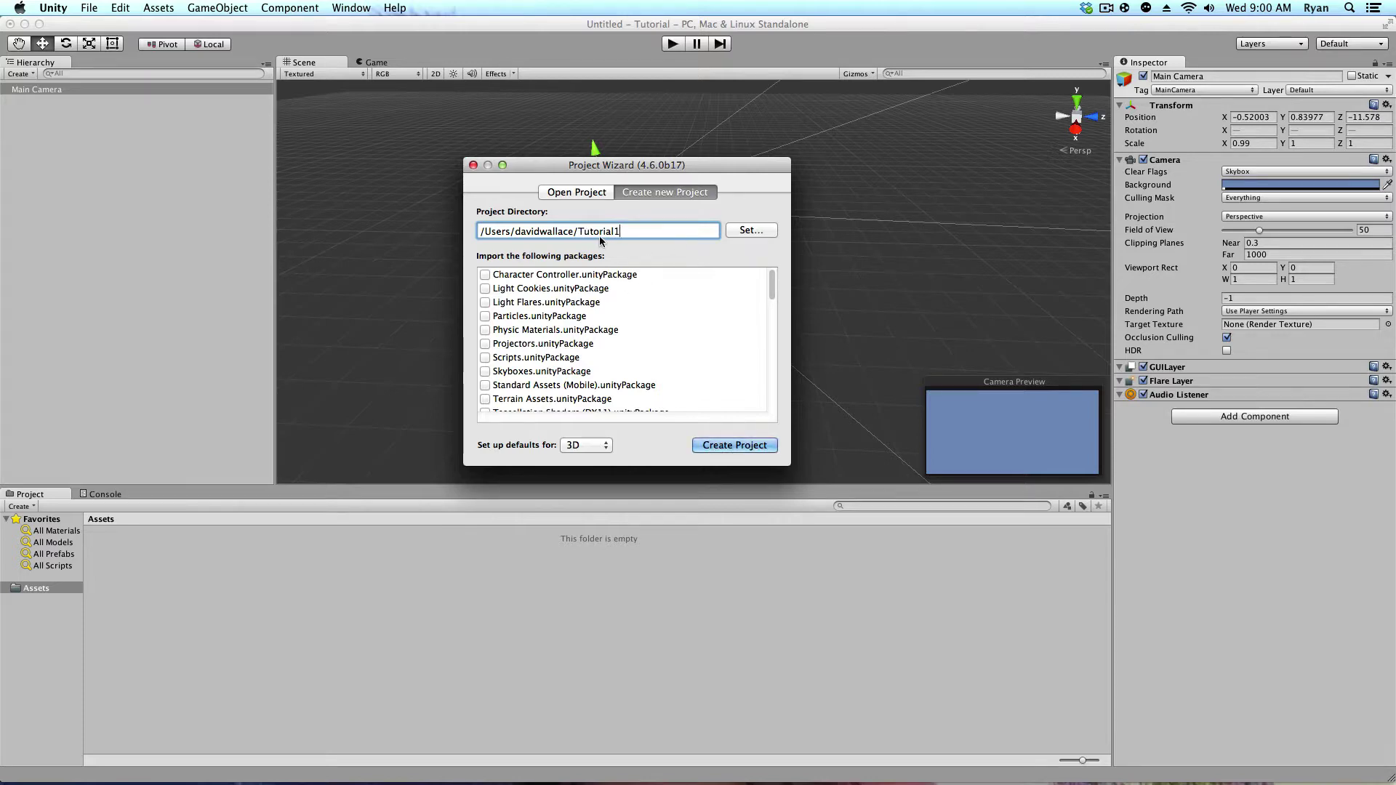
left_click(731, 446)
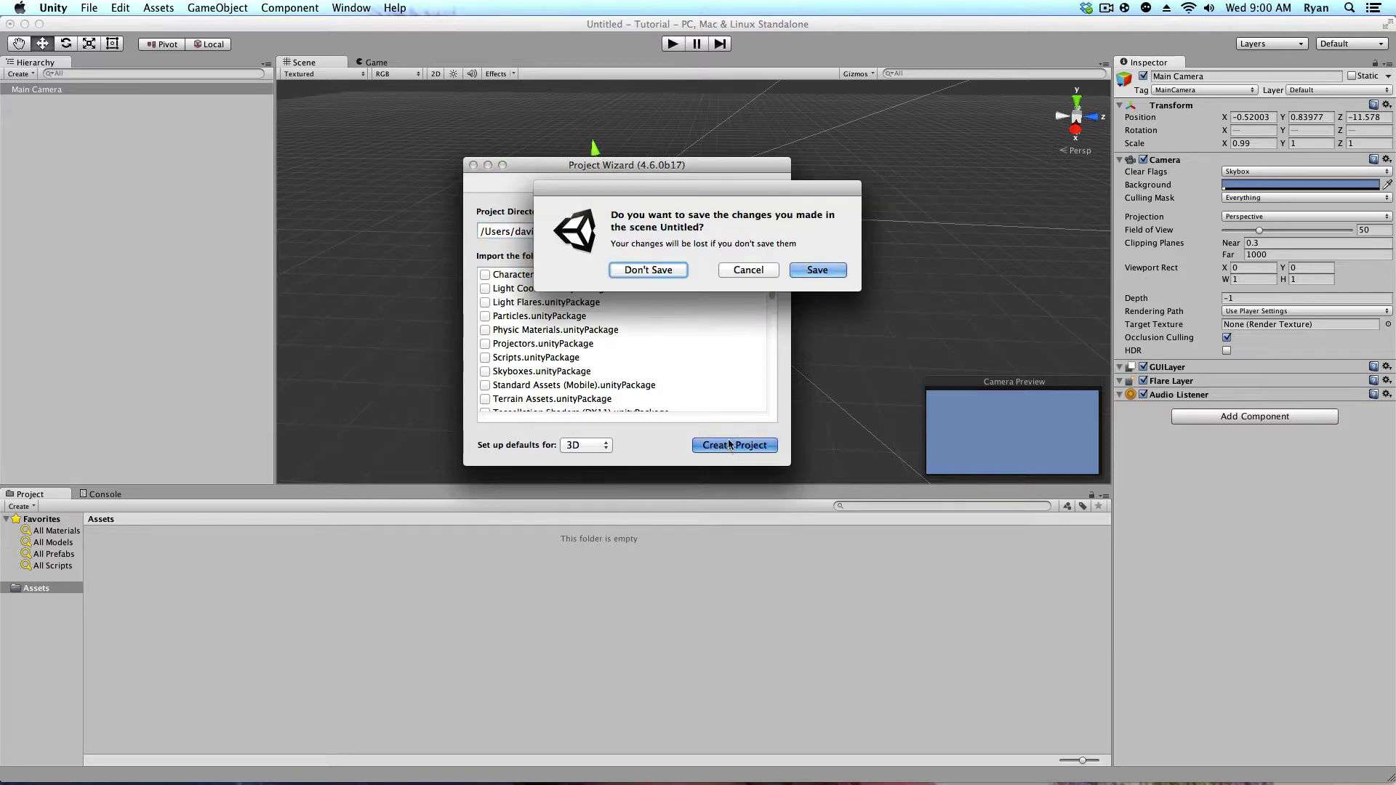
left_click(634, 270)
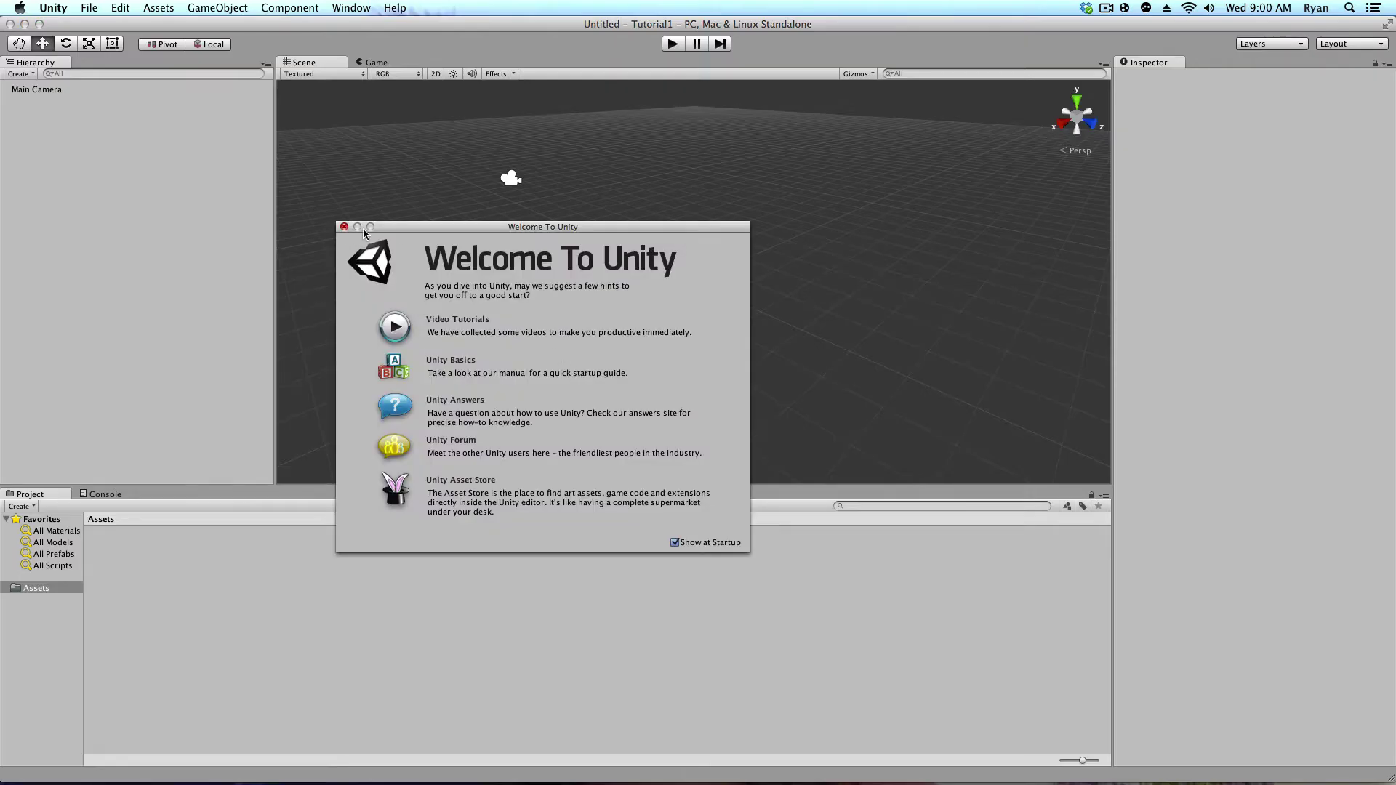
- Move the Welcome To Unity window, toggle Show at Startup, and close it
left_click_drag(395, 230, 515, 146)
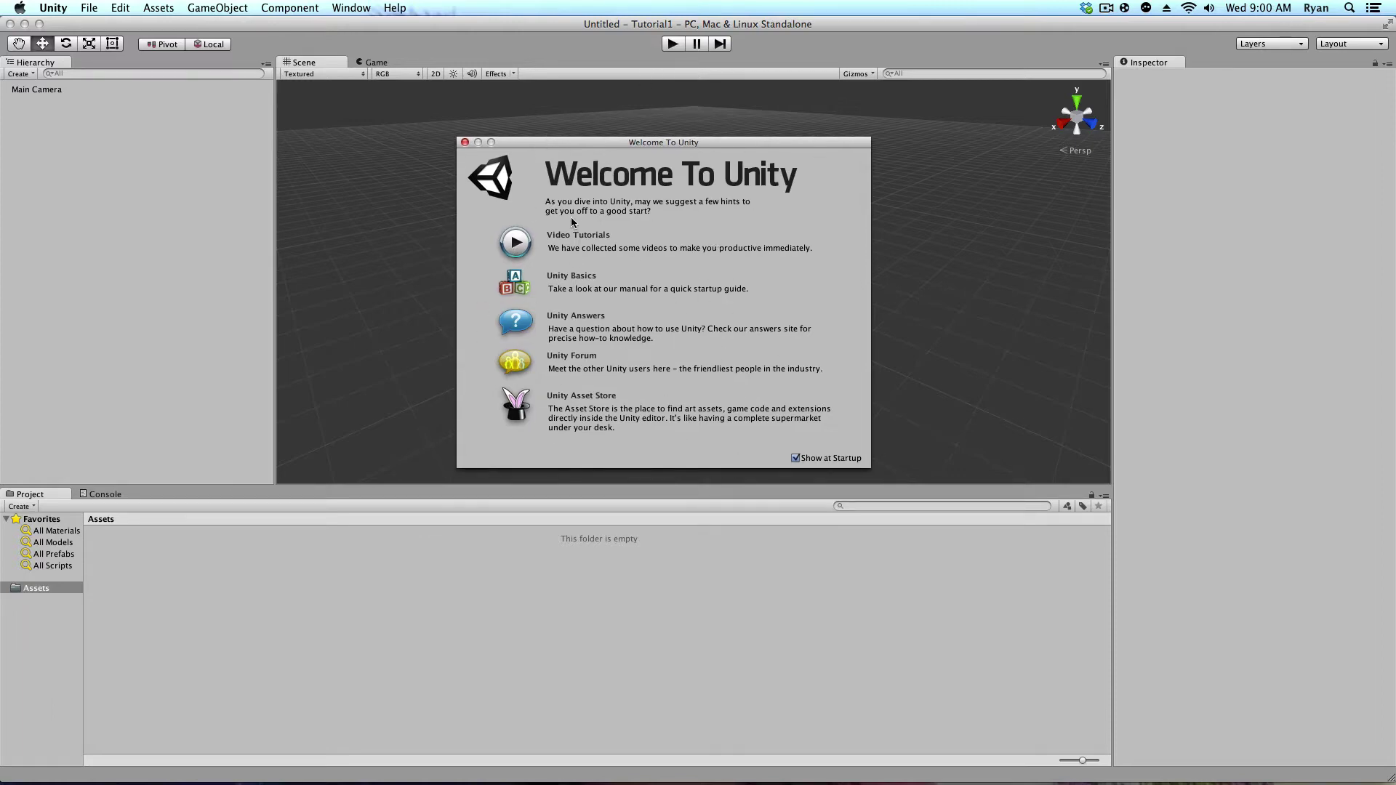
left_click(795, 458)
left_click(465, 142)
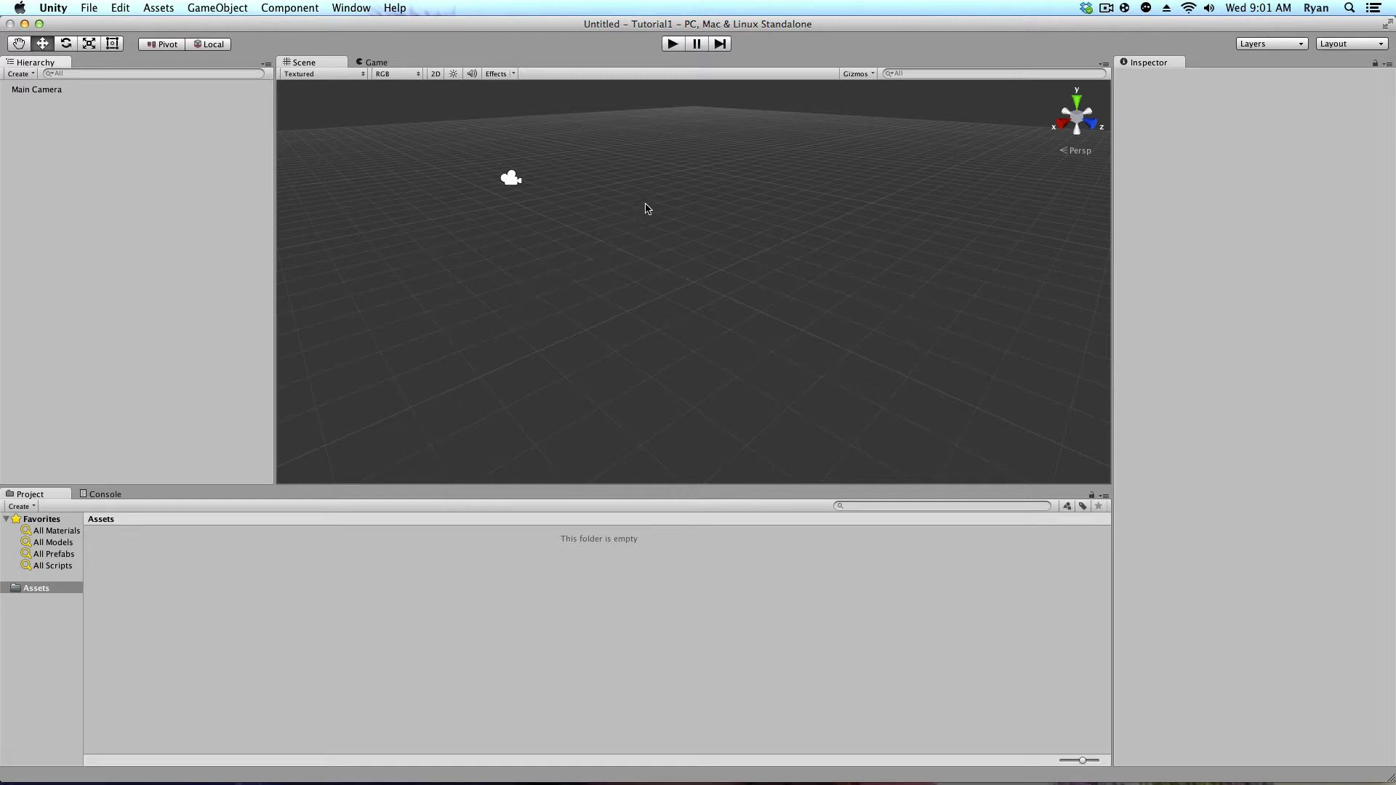
- Orbit, zoom and pan the Scene view to centre the Main Camera, returning to the Move tool
key("alt")
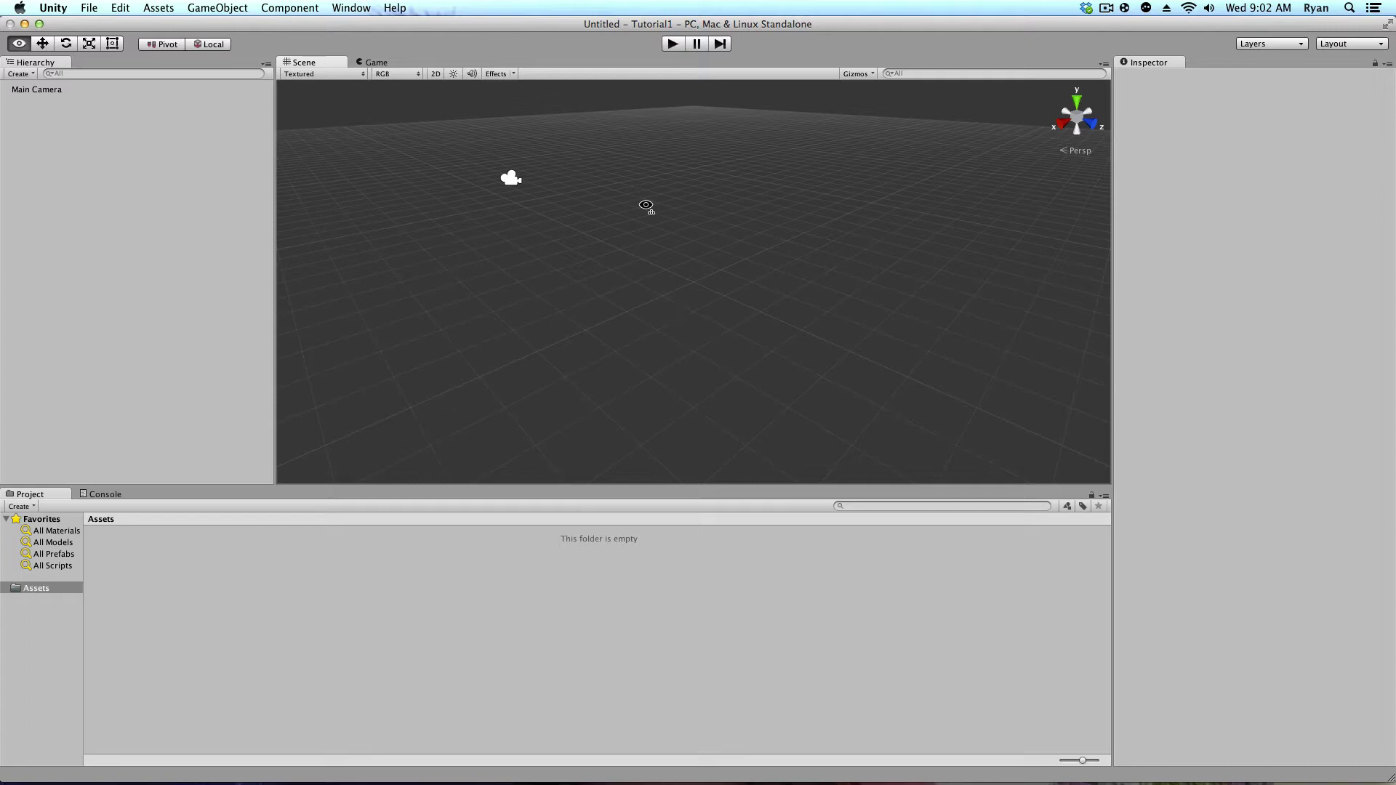
mouse_move(646, 207)
left_mouse_down("alt")
mouse_move(667, 193)
mouse_move(546, 199)
mouse_move(586, 193)
mouse_move(630, 159)
mouse_move(611, 162)
mouse_move(951, 184)
mouse_move(552, 199)
mouse_move(362, 188)
mouse_move(639, 187)
mouse_move(671, 201)
left_mouse_up("alt")
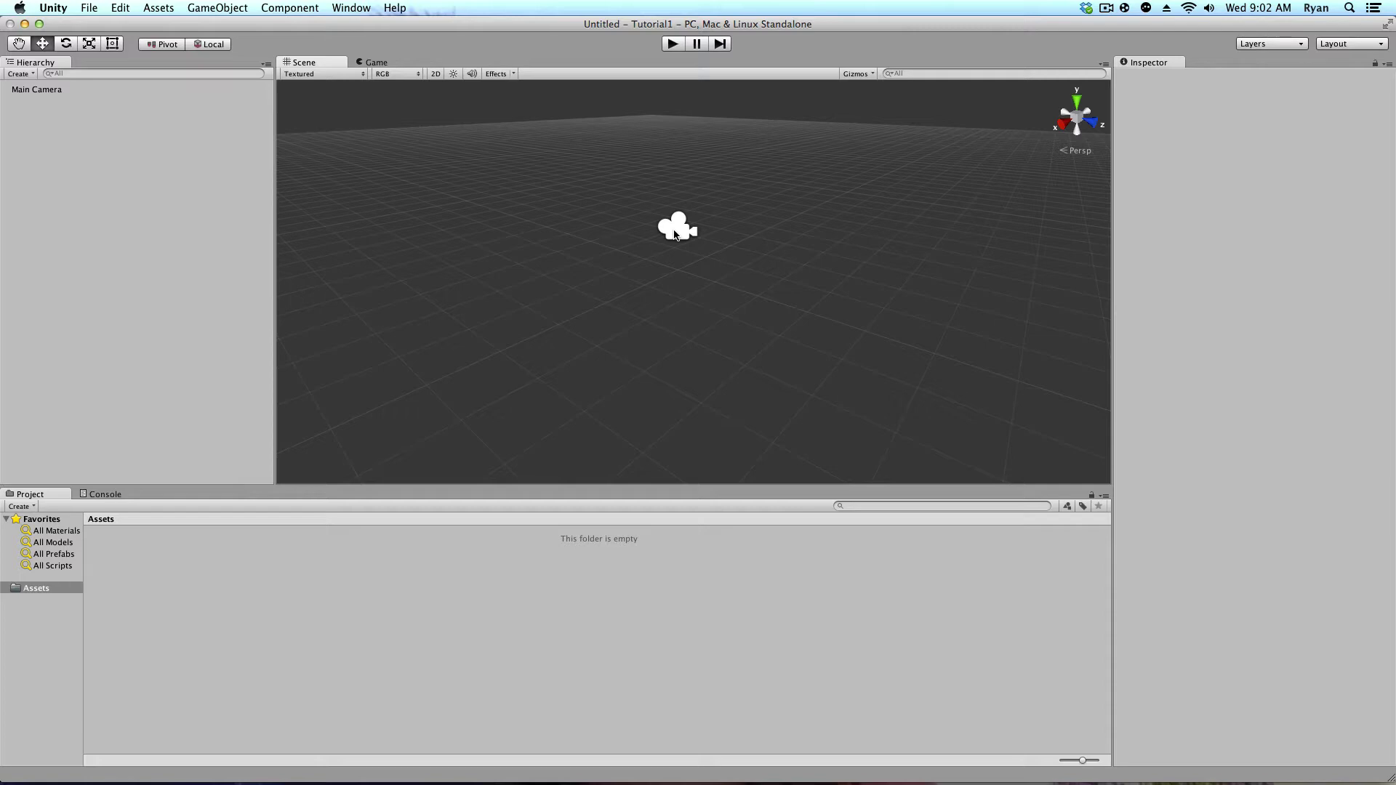
scroll(676, 235, "down", 3)
scroll(676, 235, "up", 2)
scroll(675, 235, "up", 2)
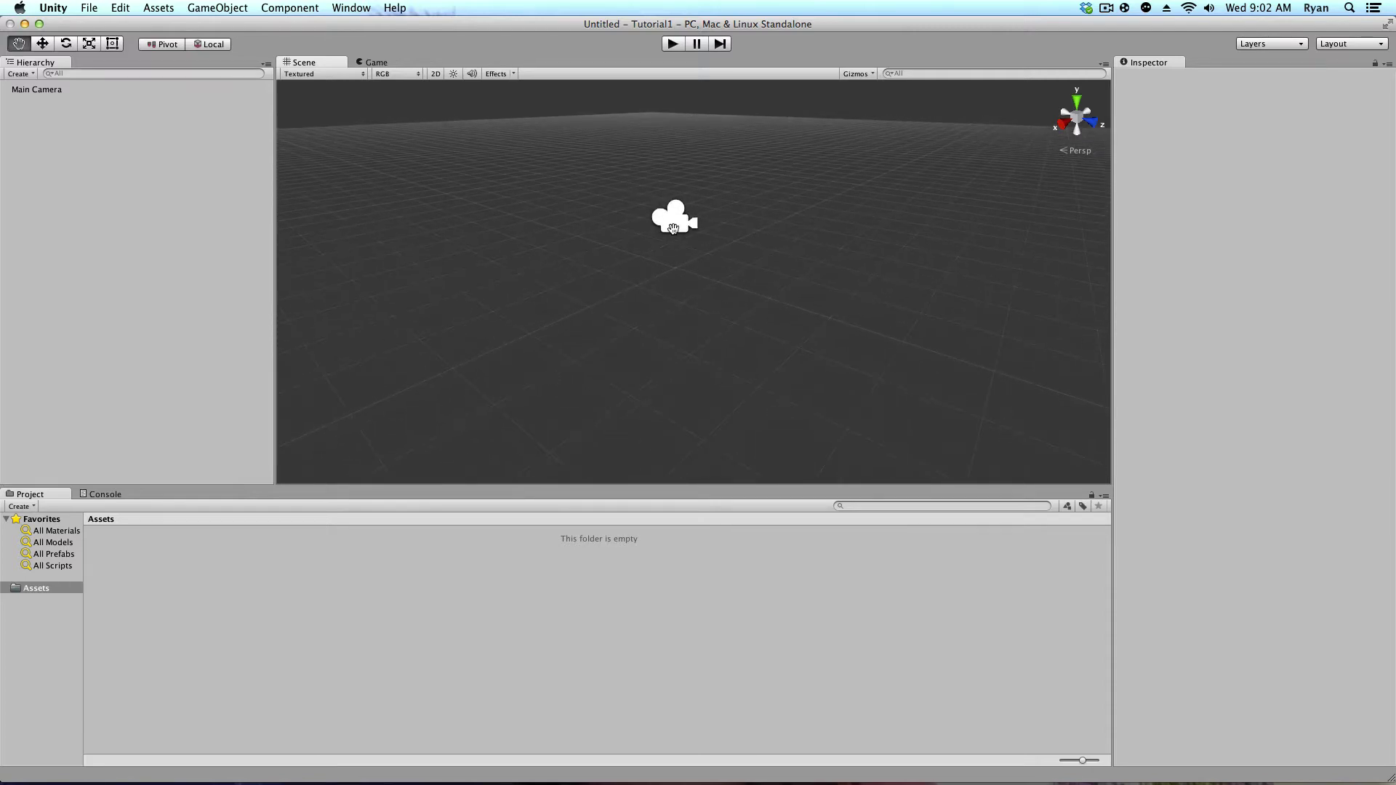
mouse_move(674, 229)
left_mouse_down()
mouse_move(917, 228)
mouse_move(517, 234)
mouse_move(928, 218)
mouse_move(693, 243)
left_mouse_up()
key("w")
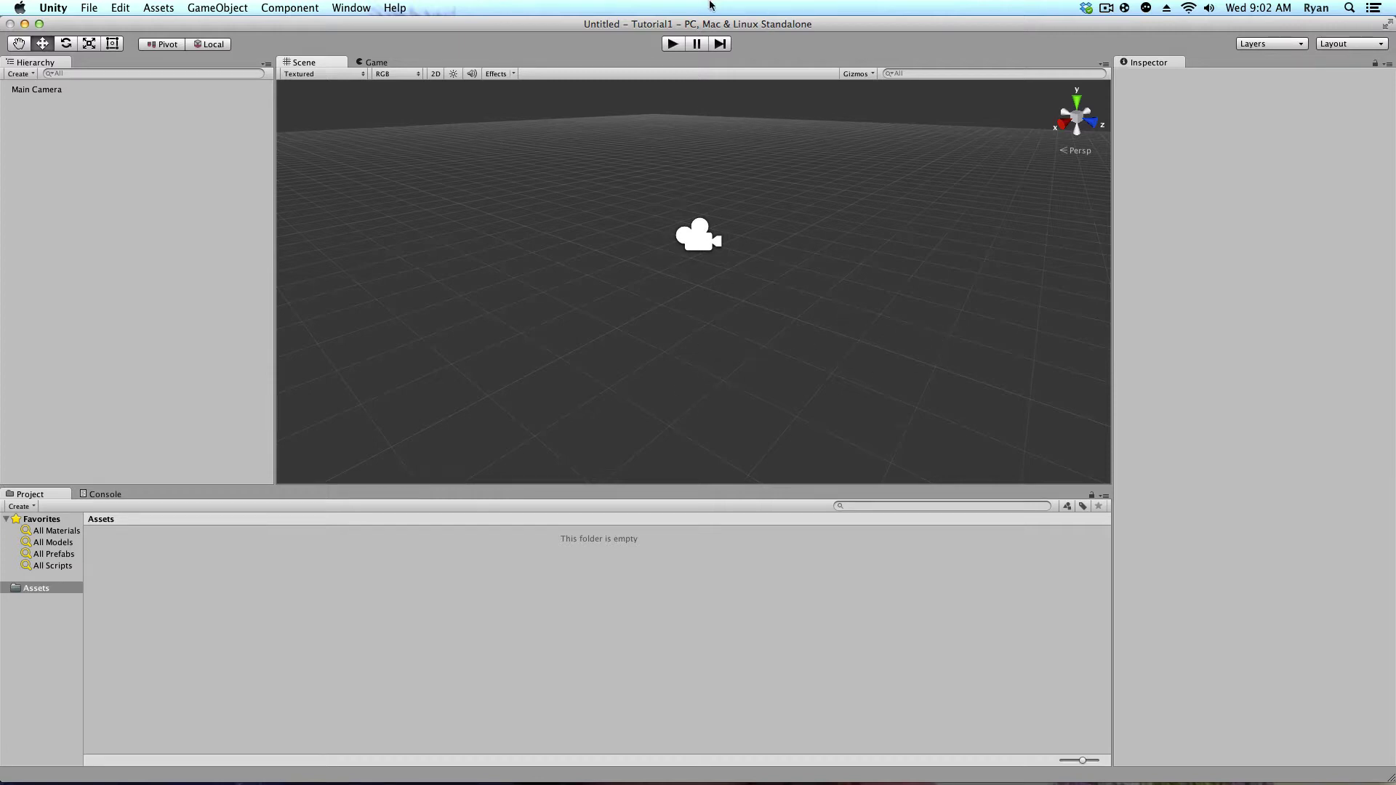
scroll(593, 137, "down", 3)
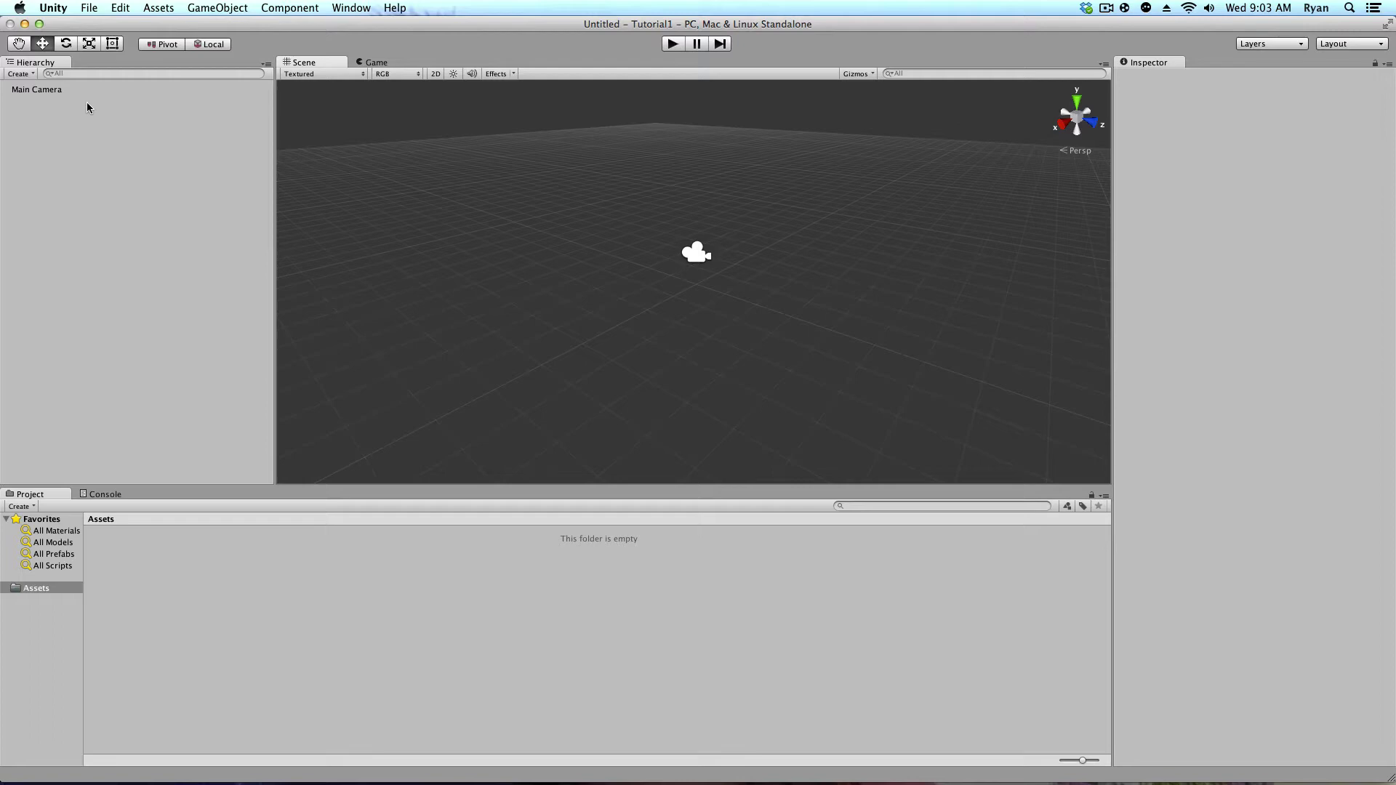
- Select the Main Camera and nudge its Field of View to 61, then back to 60
left_click(61, 89)
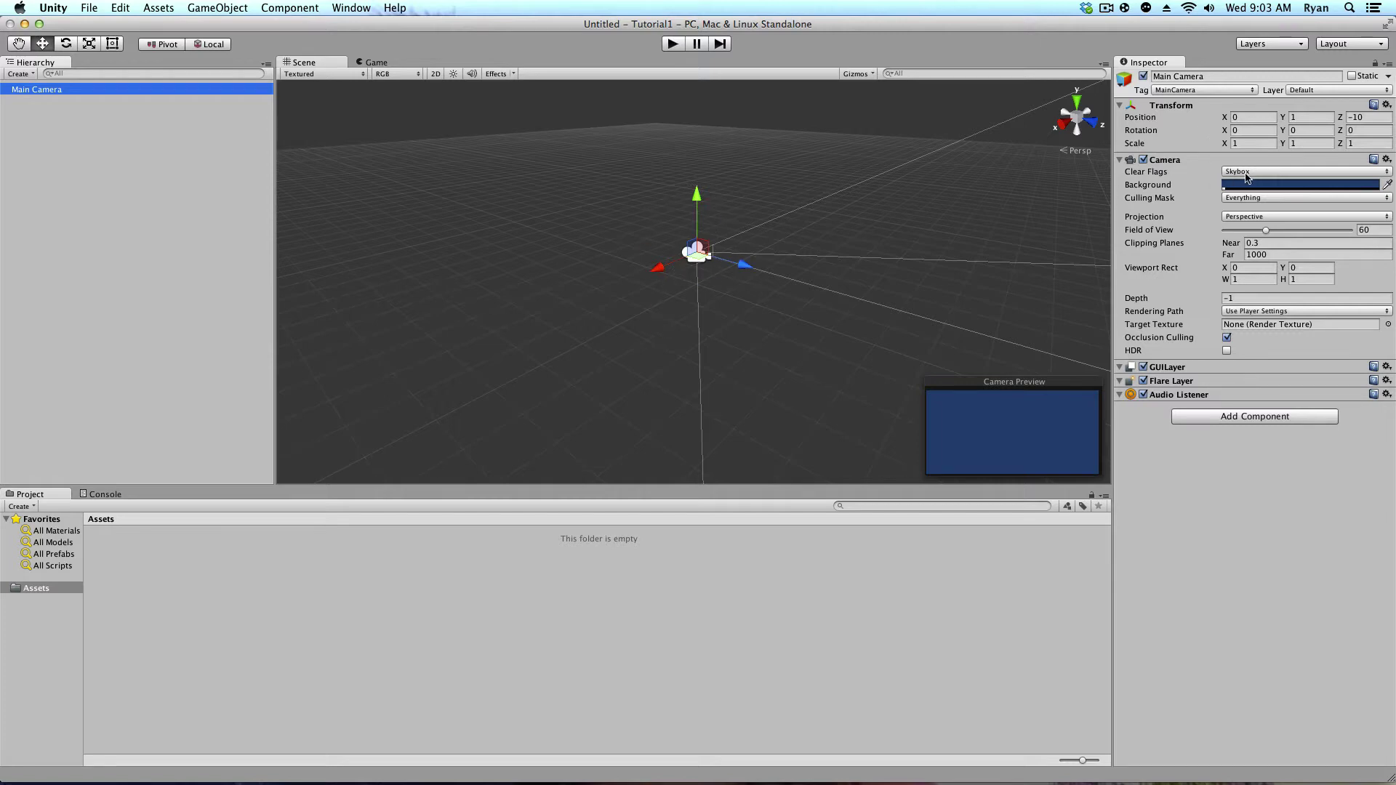
left_click(1265, 231)
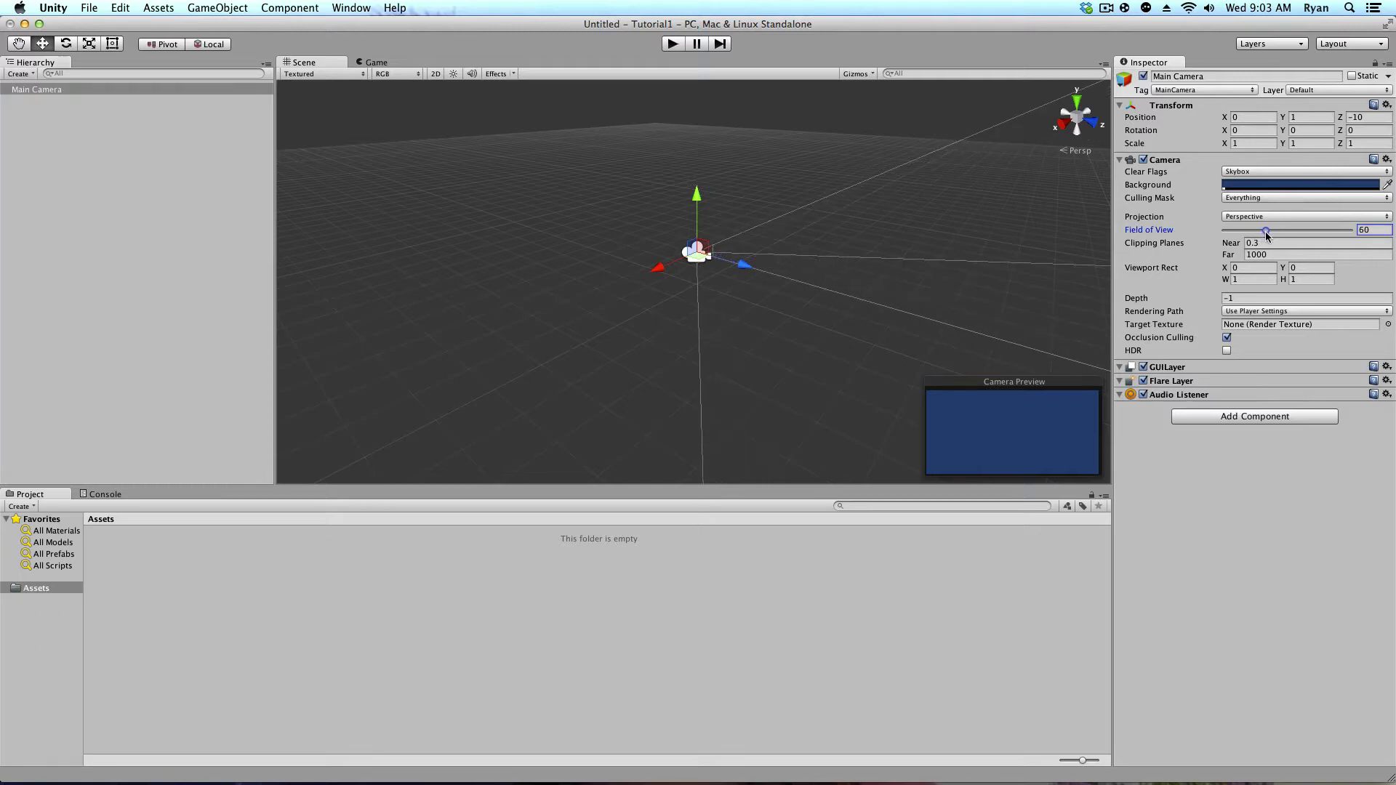
left_click_drag(1265, 232, 1267, 232)
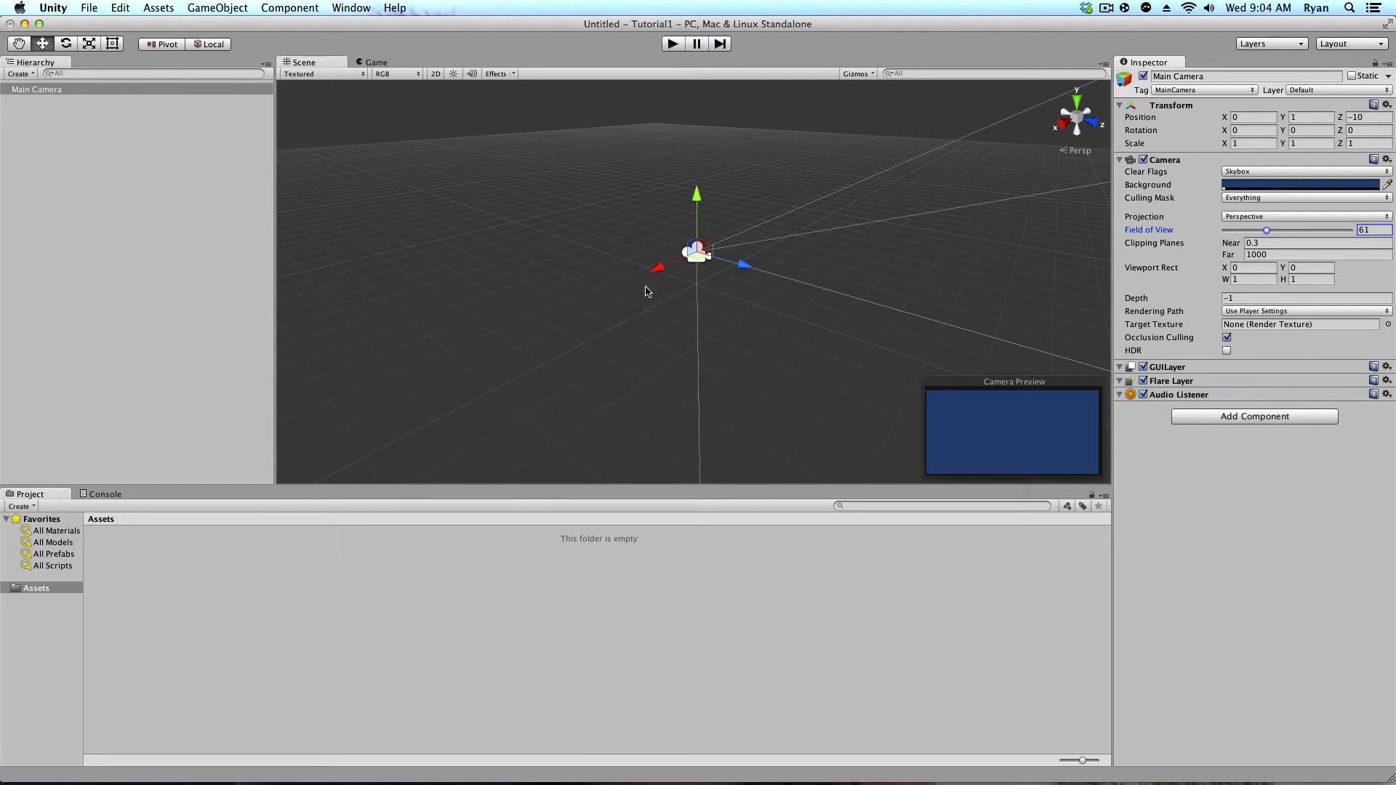
left_click_drag(651, 291, 749, 291, "alt")
left_click_drag(1266, 228, 1264, 229)
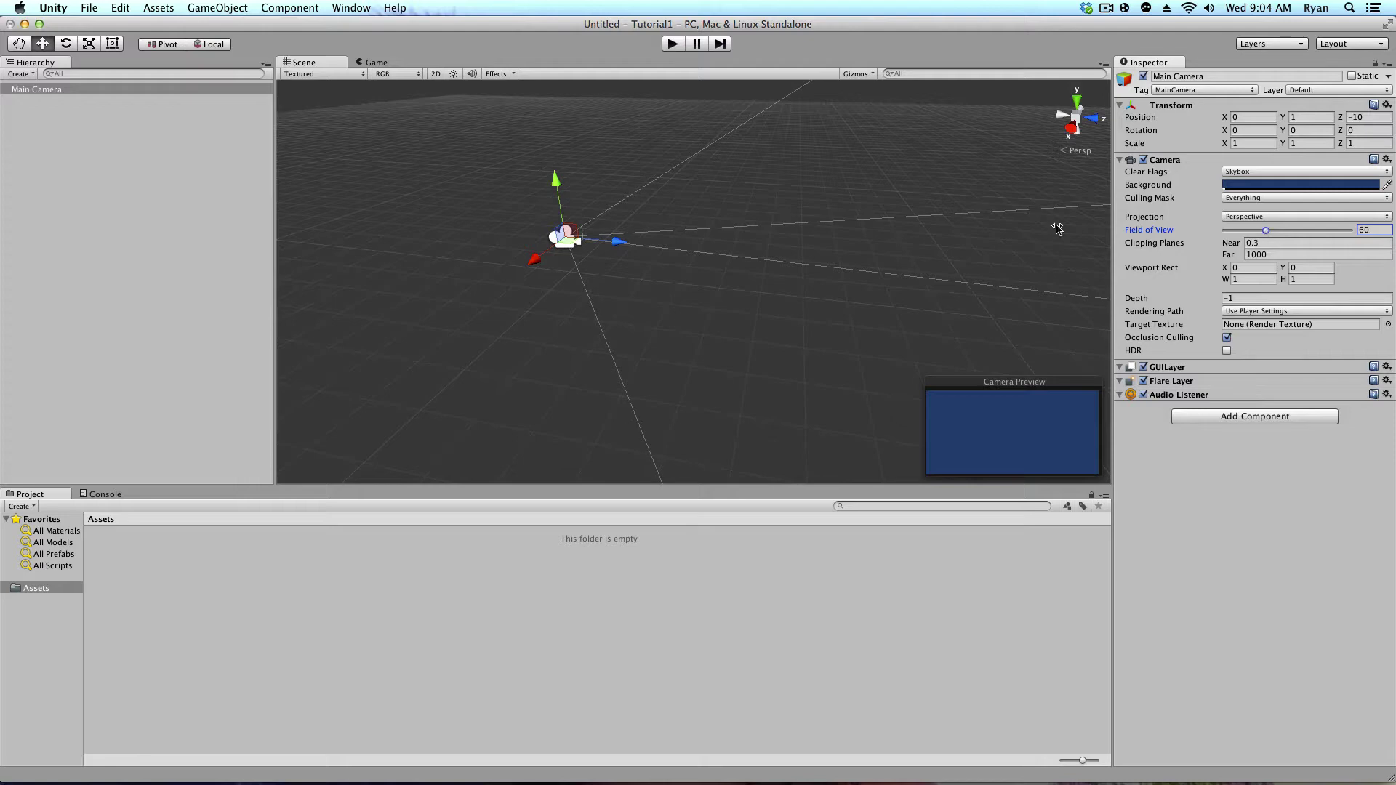
- Orbit, pan and zoom the Scene view around the Main Camera
left_click_drag(878, 228, 657, 271, "alt")
key("Left")
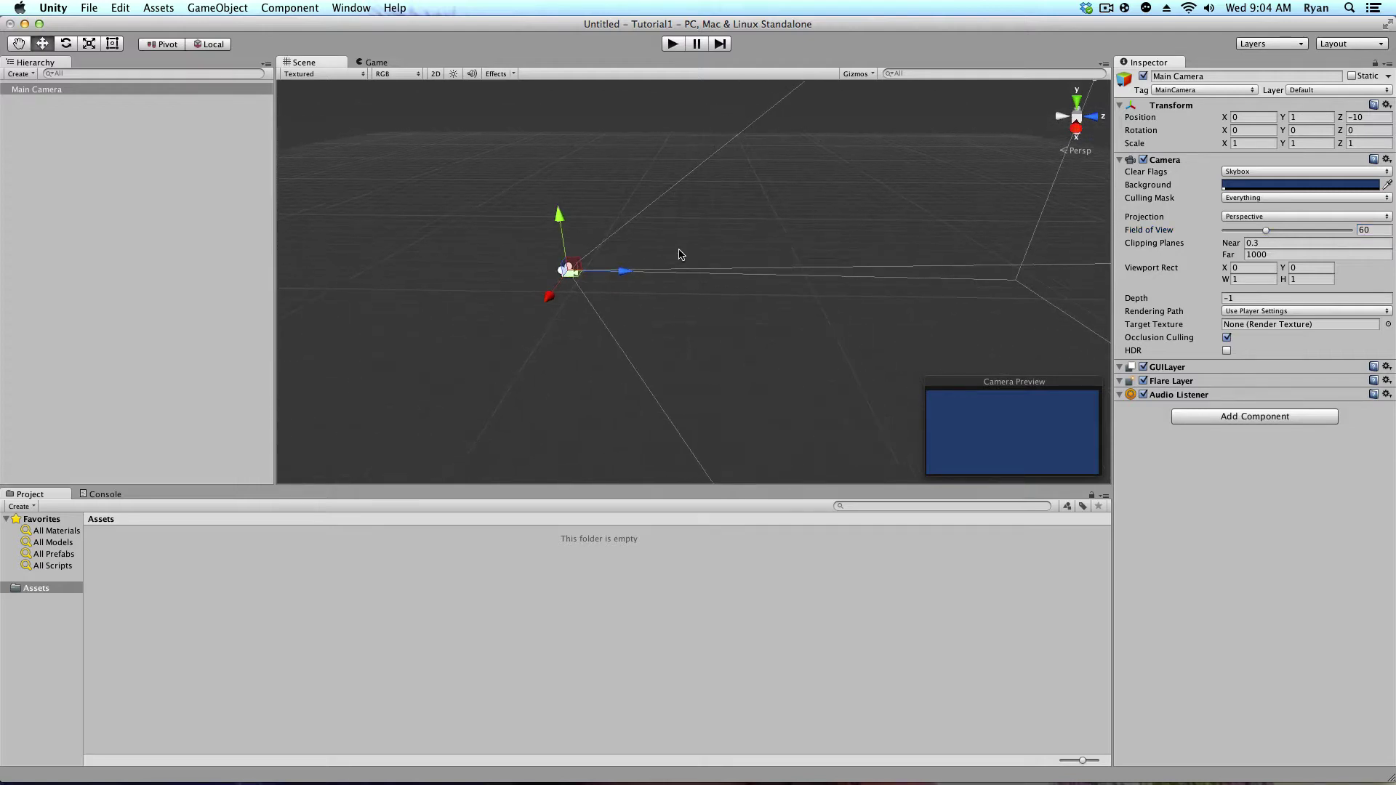
scroll(677, 259, "up", 6)
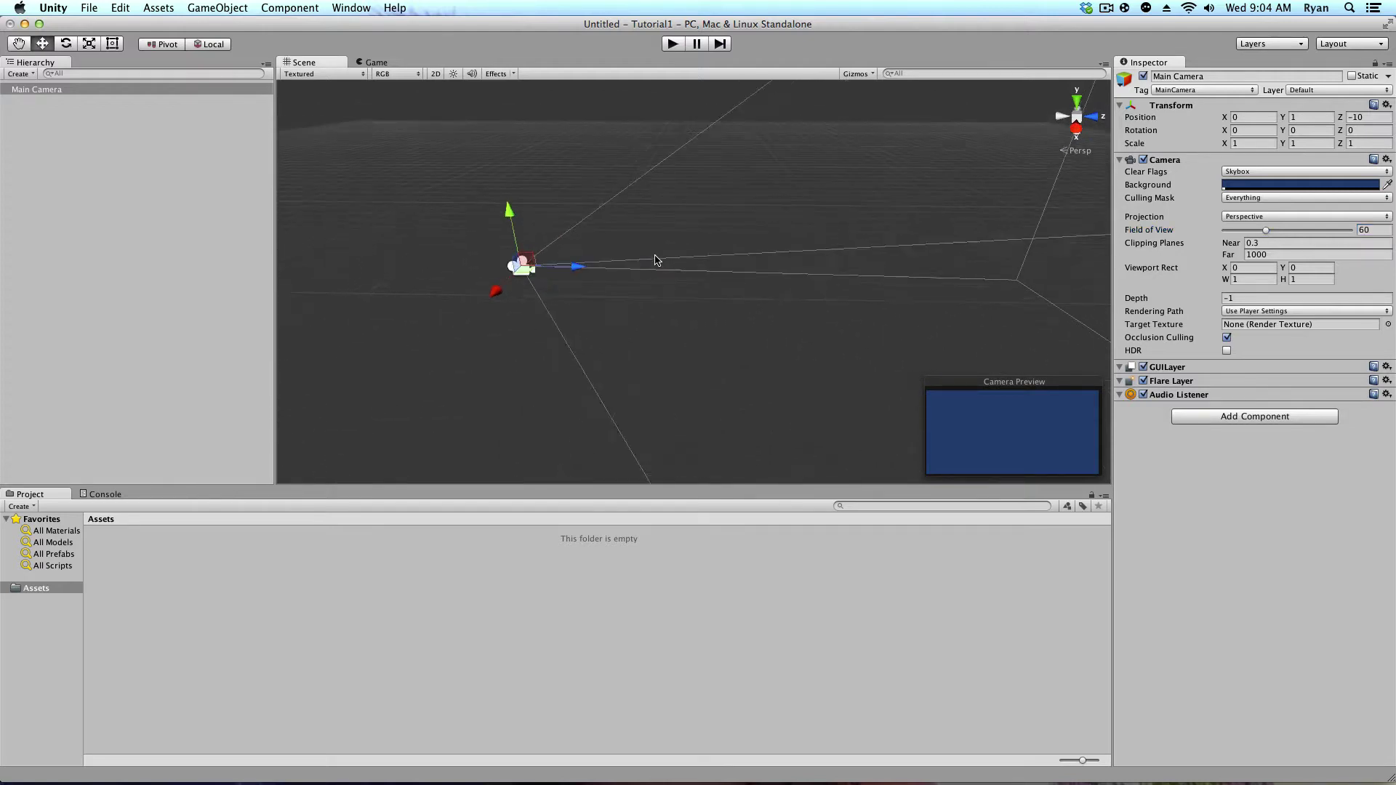
middle_click_drag(555, 255, 653, 257)
mouse_move(652, 257)
left_mouse_down("alt")
mouse_move(574, 262)
mouse_move(642, 259)
left_mouse_up("alt")
scroll(709, 274, "down", 5)
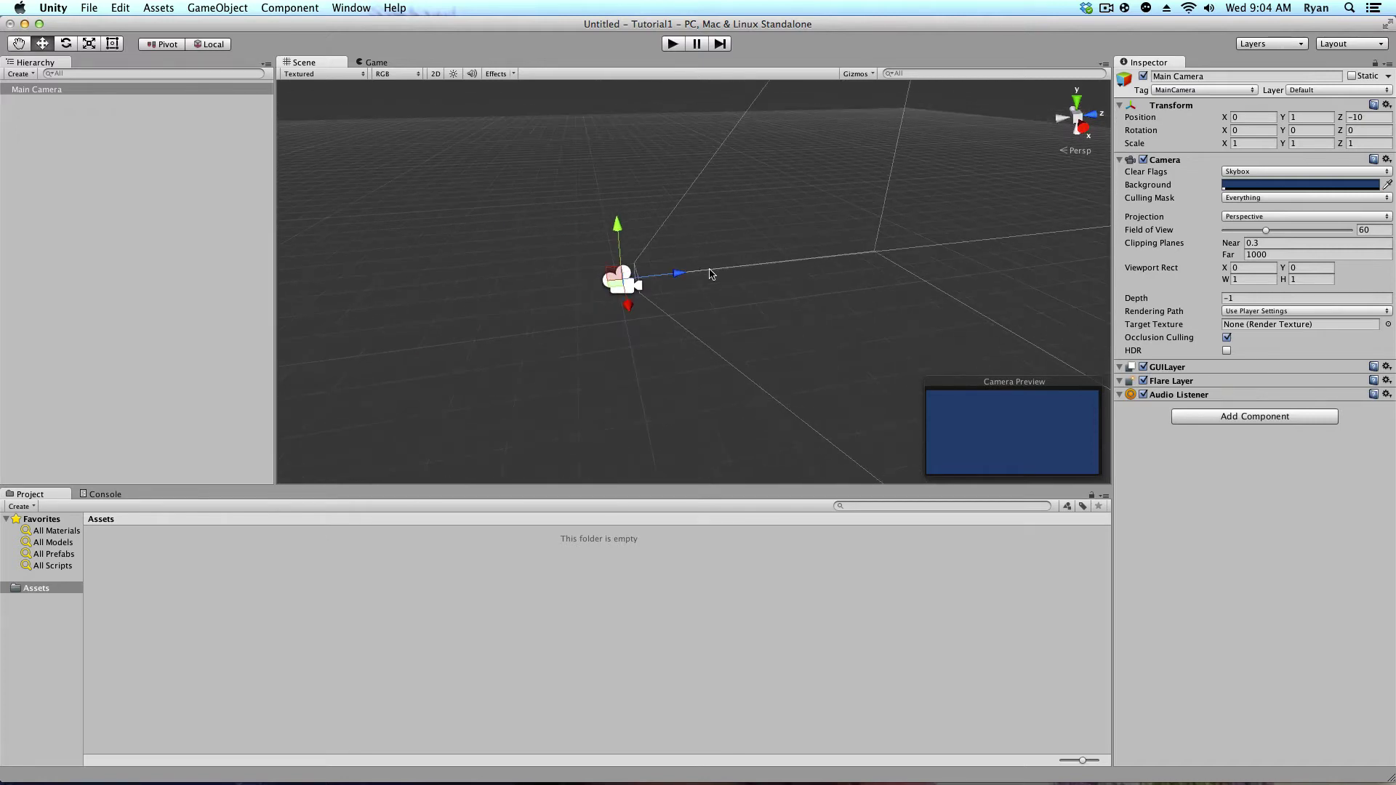
left_click_drag(709, 274, 779, 264, "alt")
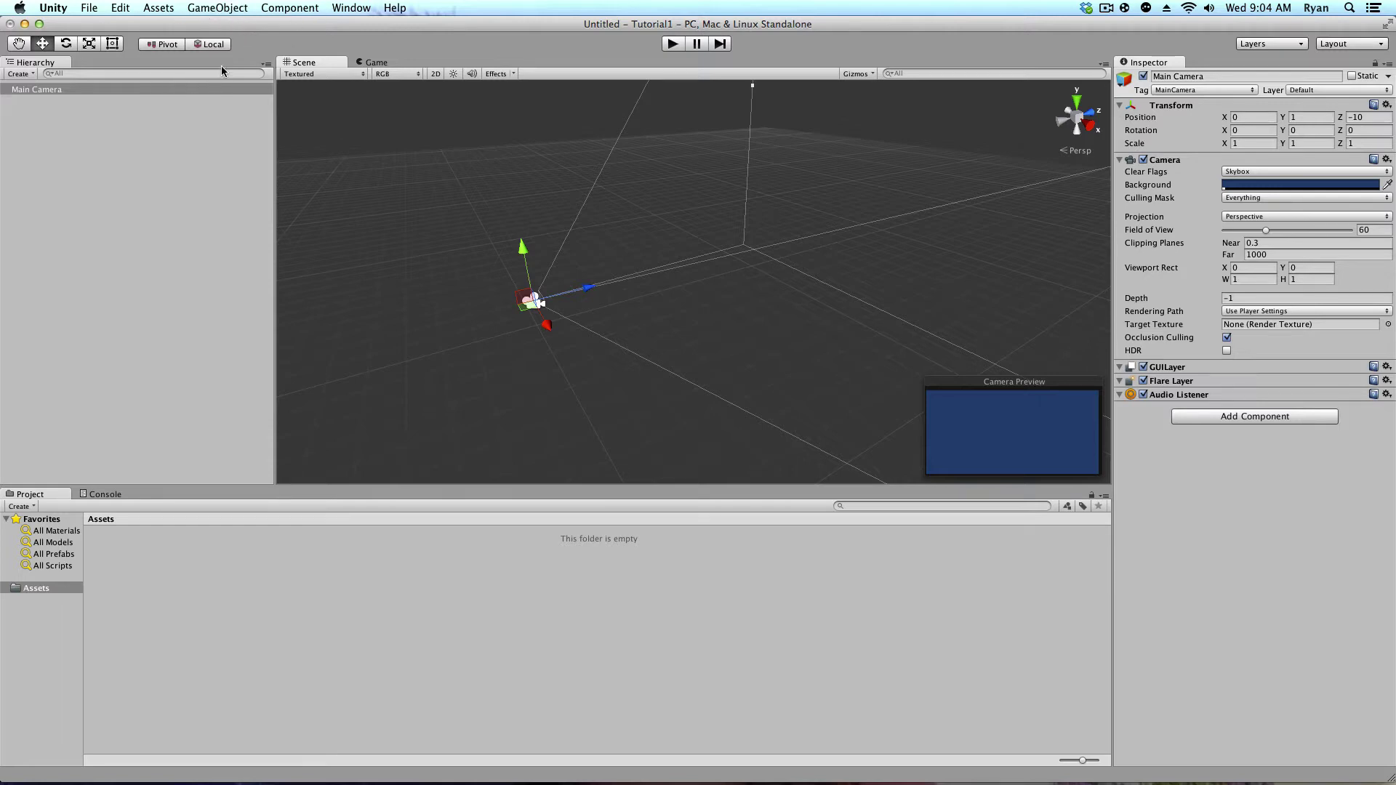
- Add a cube to the scene with GameObject > 3D Object > Cube
left_click(230, 6)
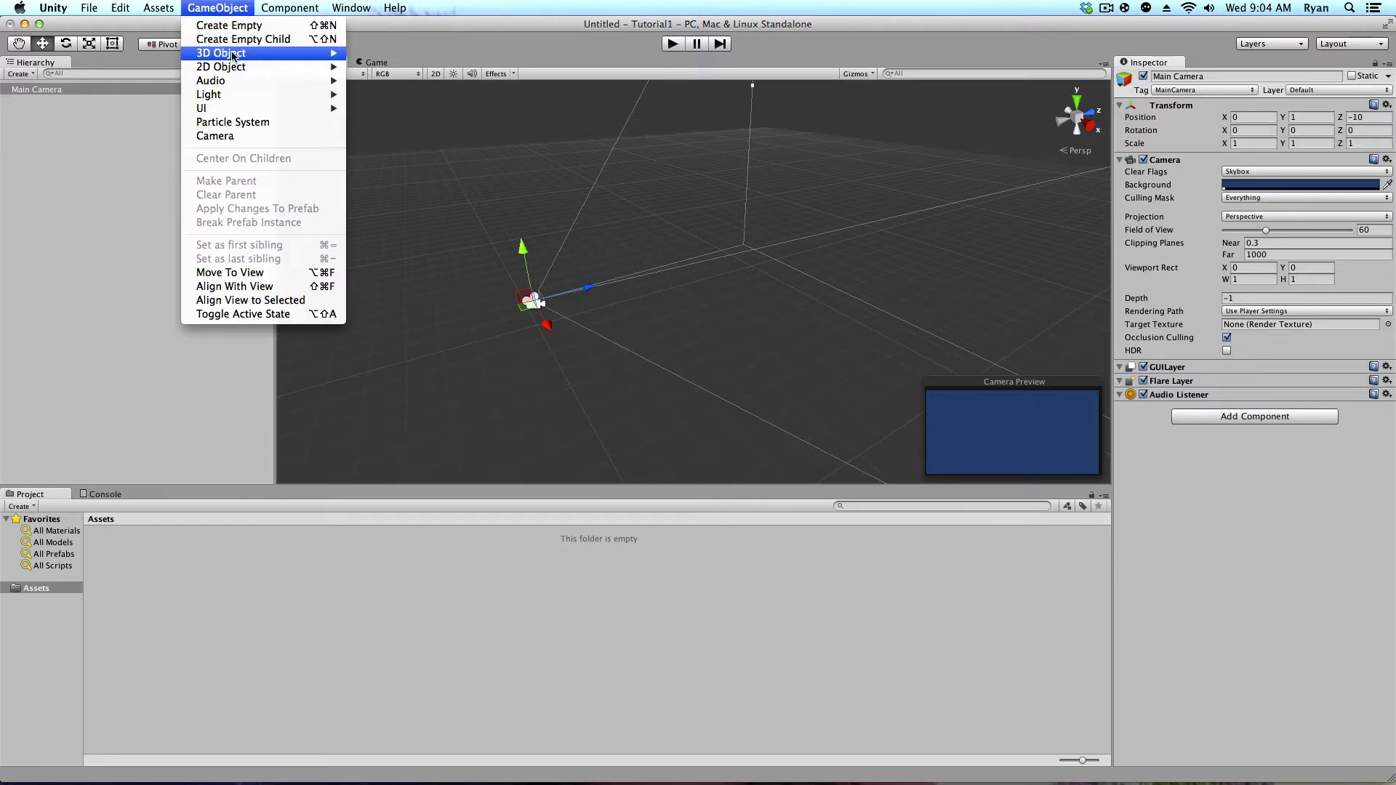
mouse_move(234, 55)
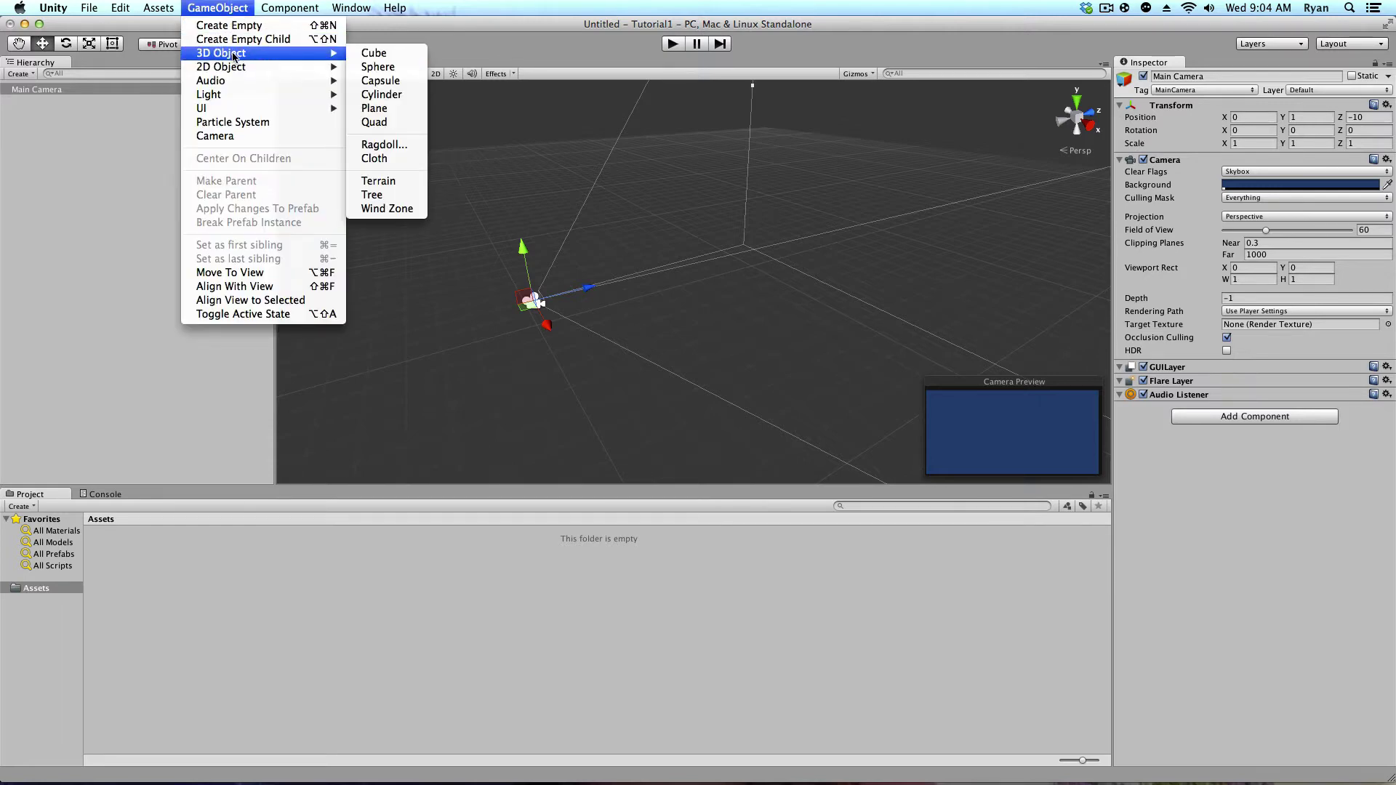
left_click(375, 53)
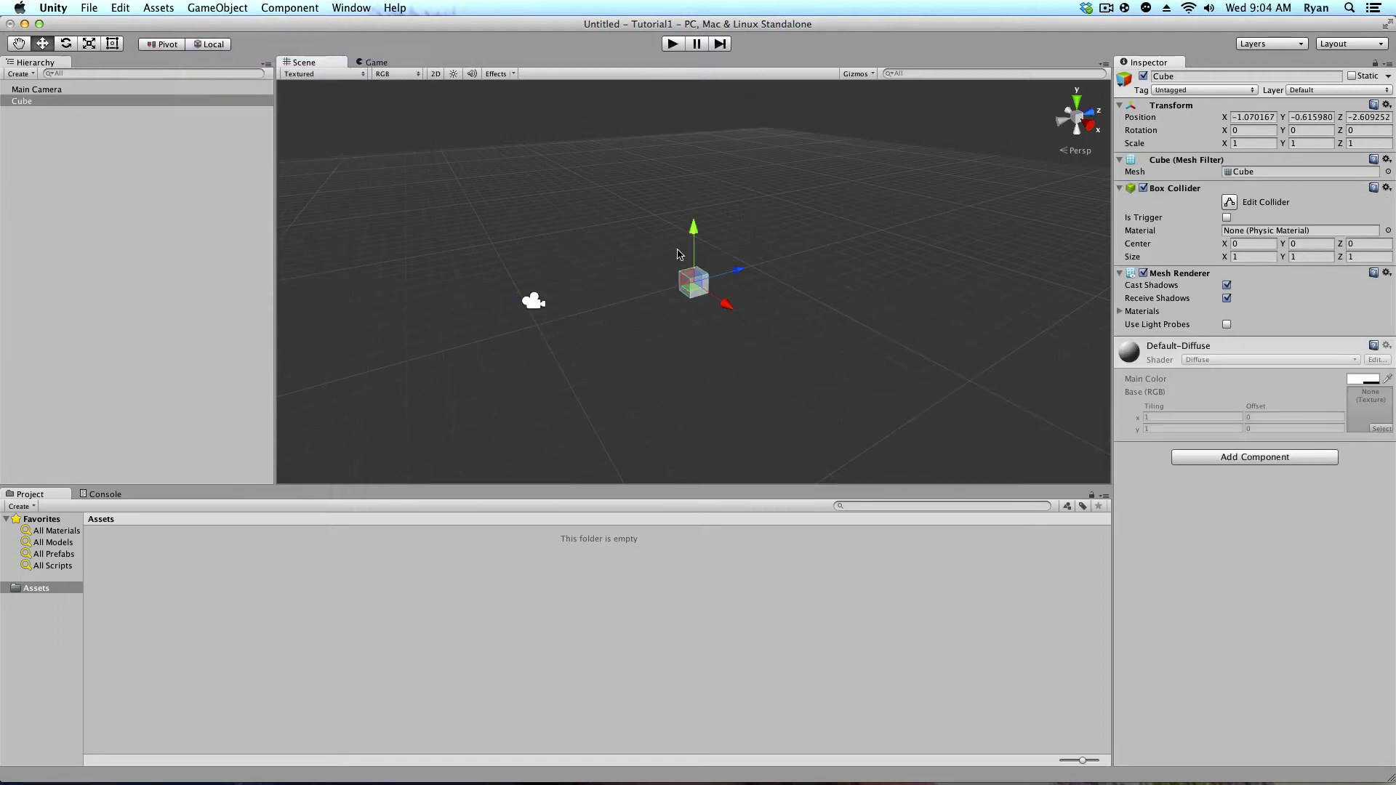
scroll(684, 320, "up", 3)
middle_click_drag(684, 321, 730, 270)
left_click_drag(731, 270, 646, 271, "alt")
- Move the cube to about X 0.44, Y 1.78 and preview it in the Game view
left_click_drag(560, 247, 642, 222)
left_click_drag(580, 169, 449, 166)
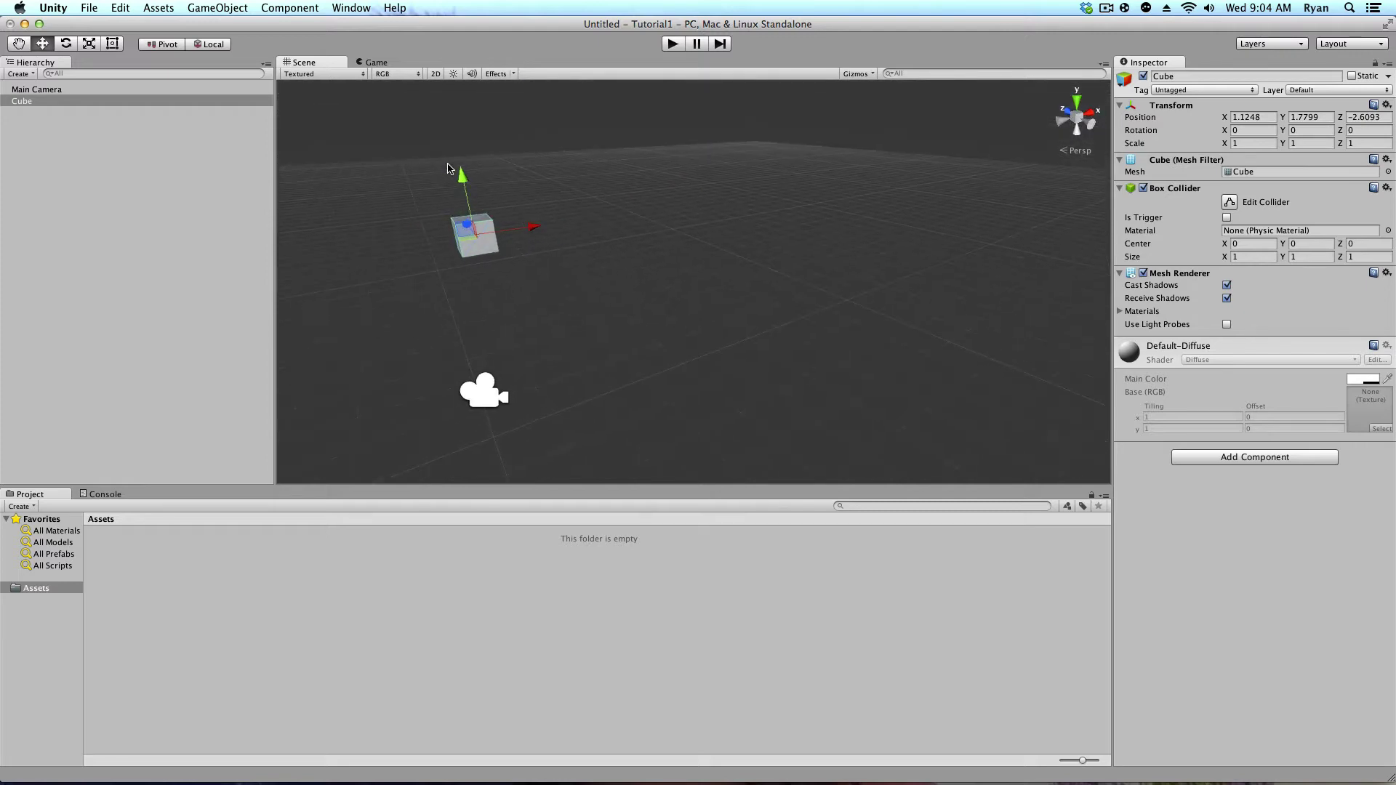
left_click(376, 63)
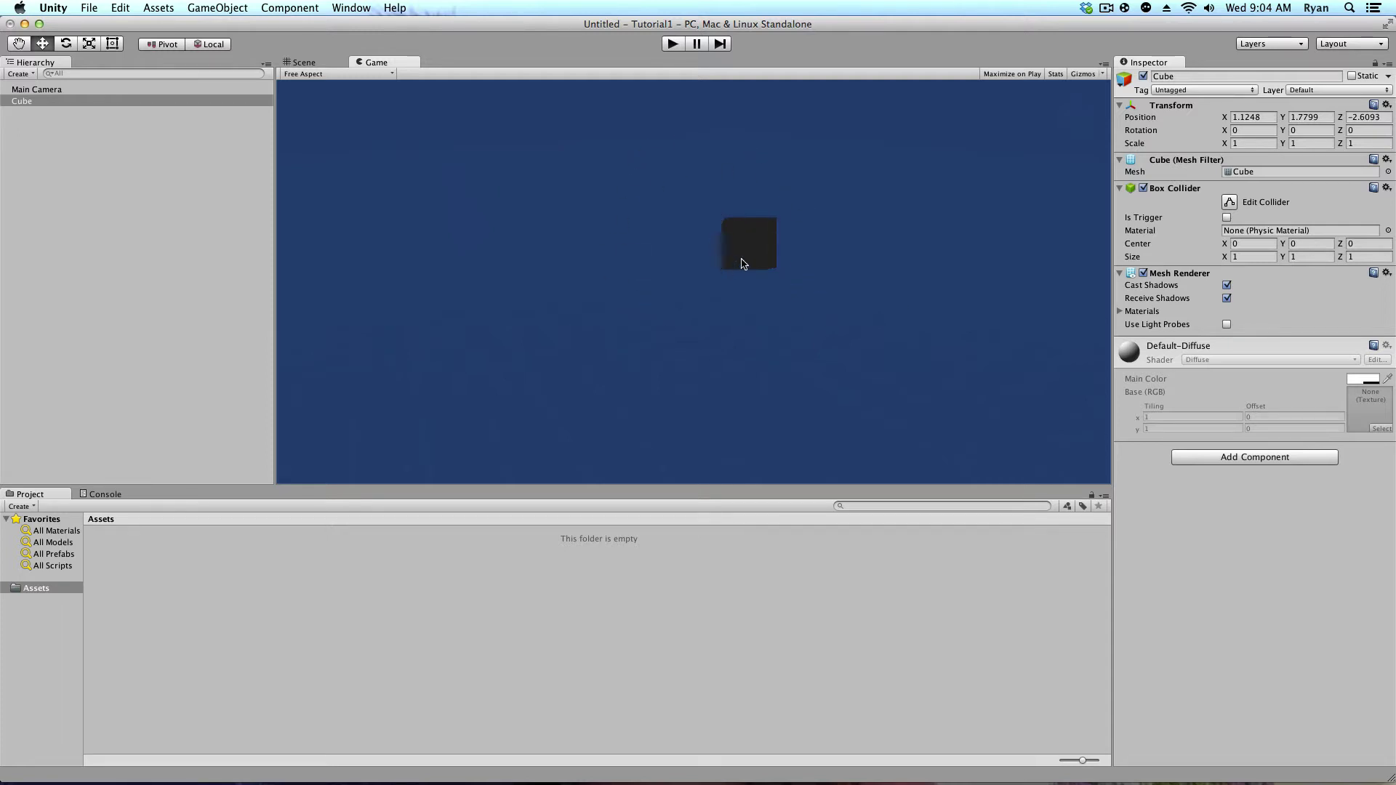
left_click(311, 62)
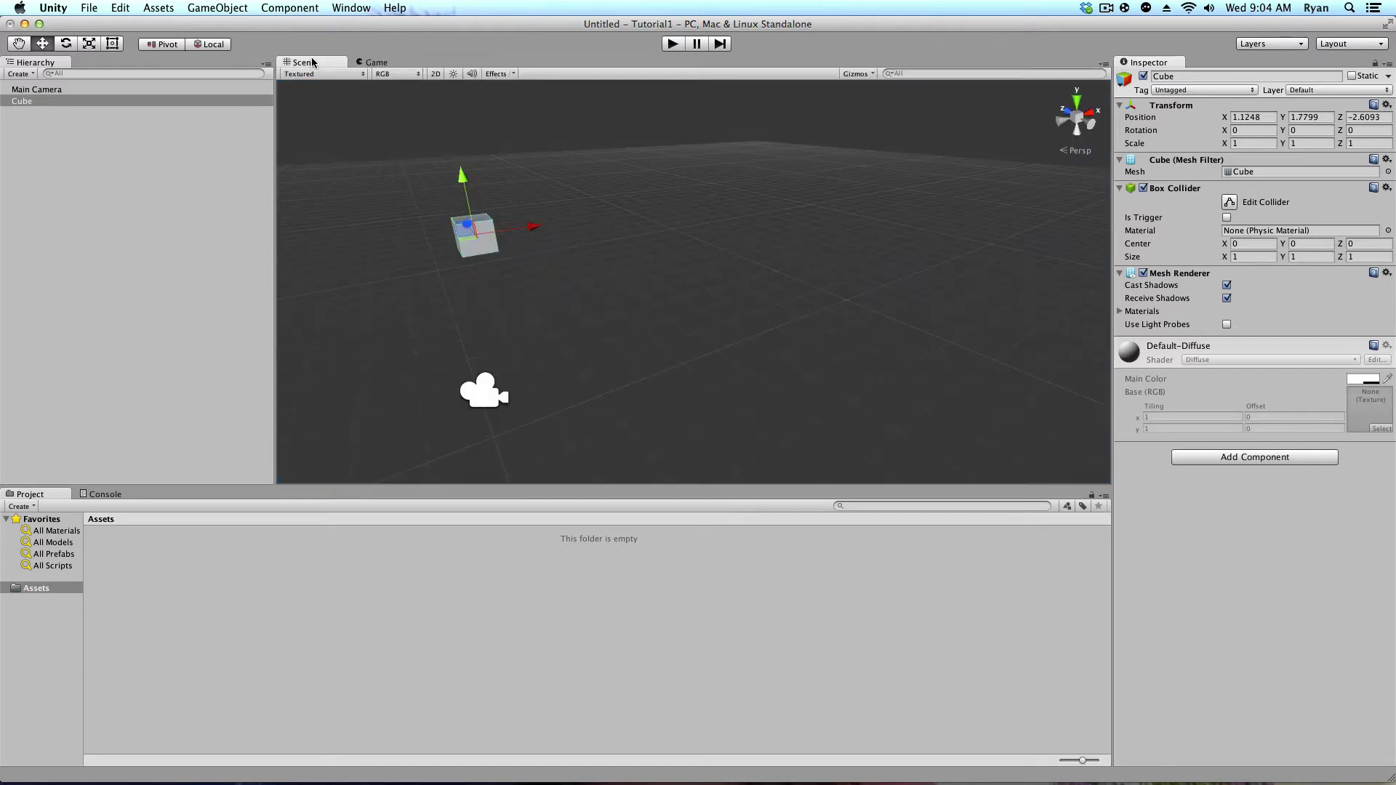
- Lower the cube to Y 1.1883, deselect it, and frame the cube and camera
left_click_drag(517, 249, 618, 257, "alt")
left_click_drag(575, 198, 576, 222)
left_click(687, 313)
scroll(473, 336, "up", 5)
key("q")
scroll(510, 325, "down", 3)
left_click_drag(510, 325, 618, 315)
key("w")
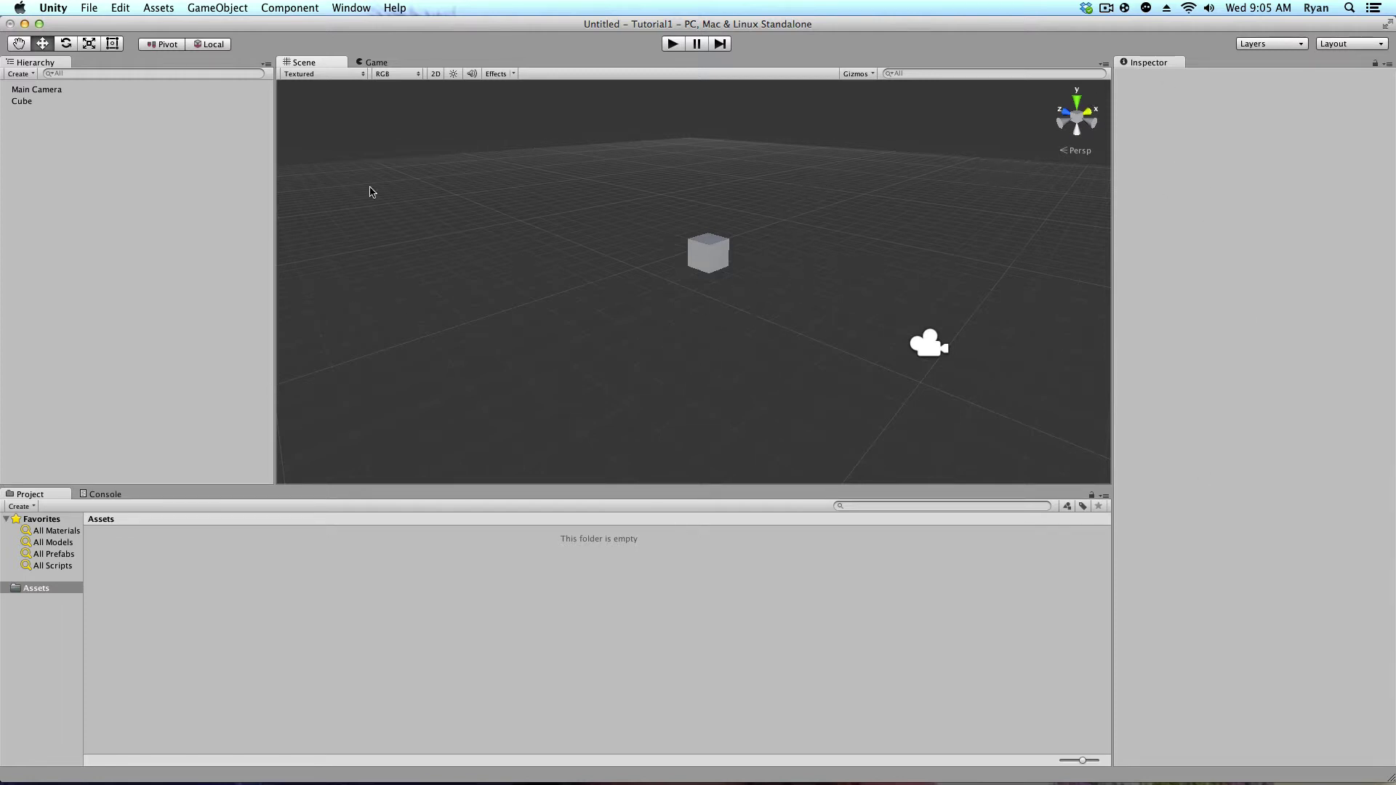
- Set the cube's Position X to 1.45 and Rotation X 28.23, Y 21.63
left_click(56, 102)
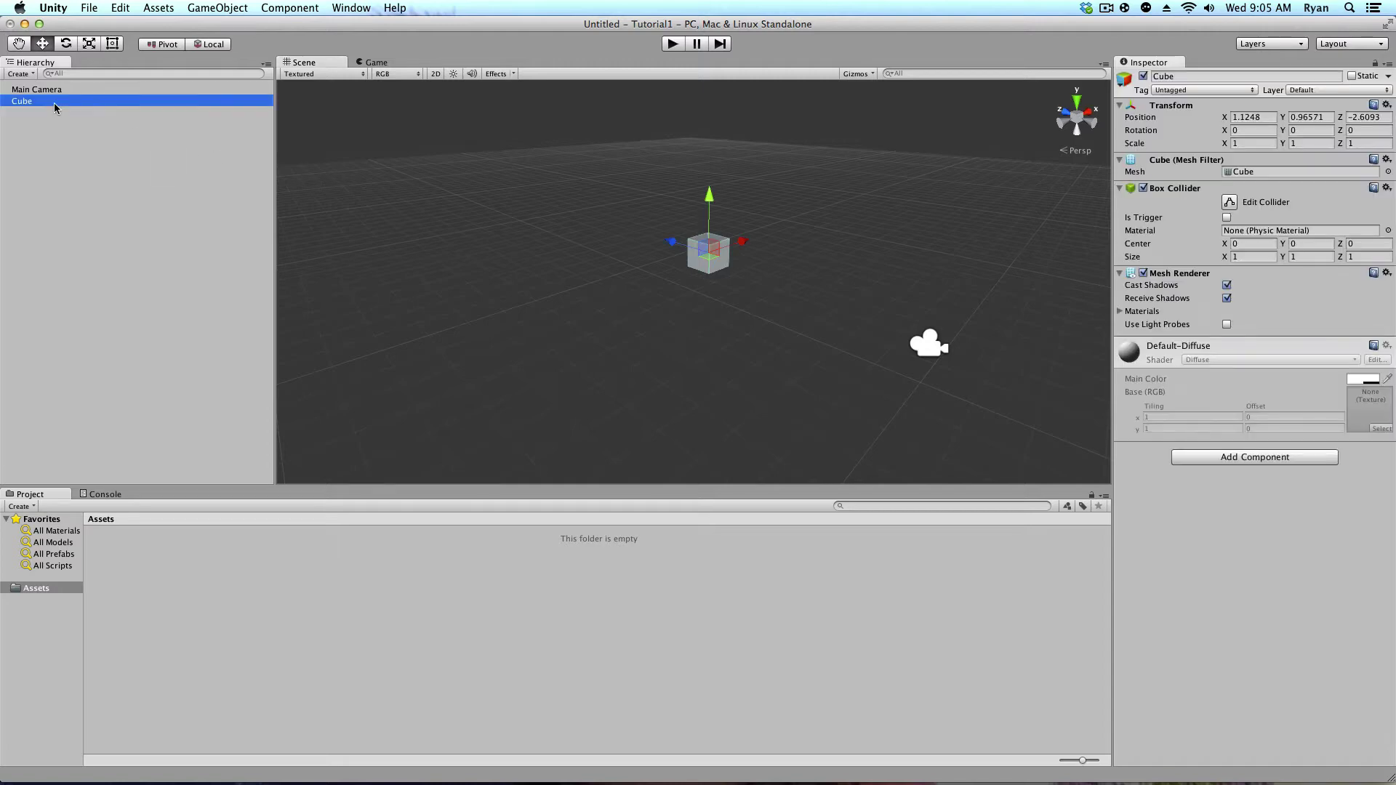
left_click(288, 180)
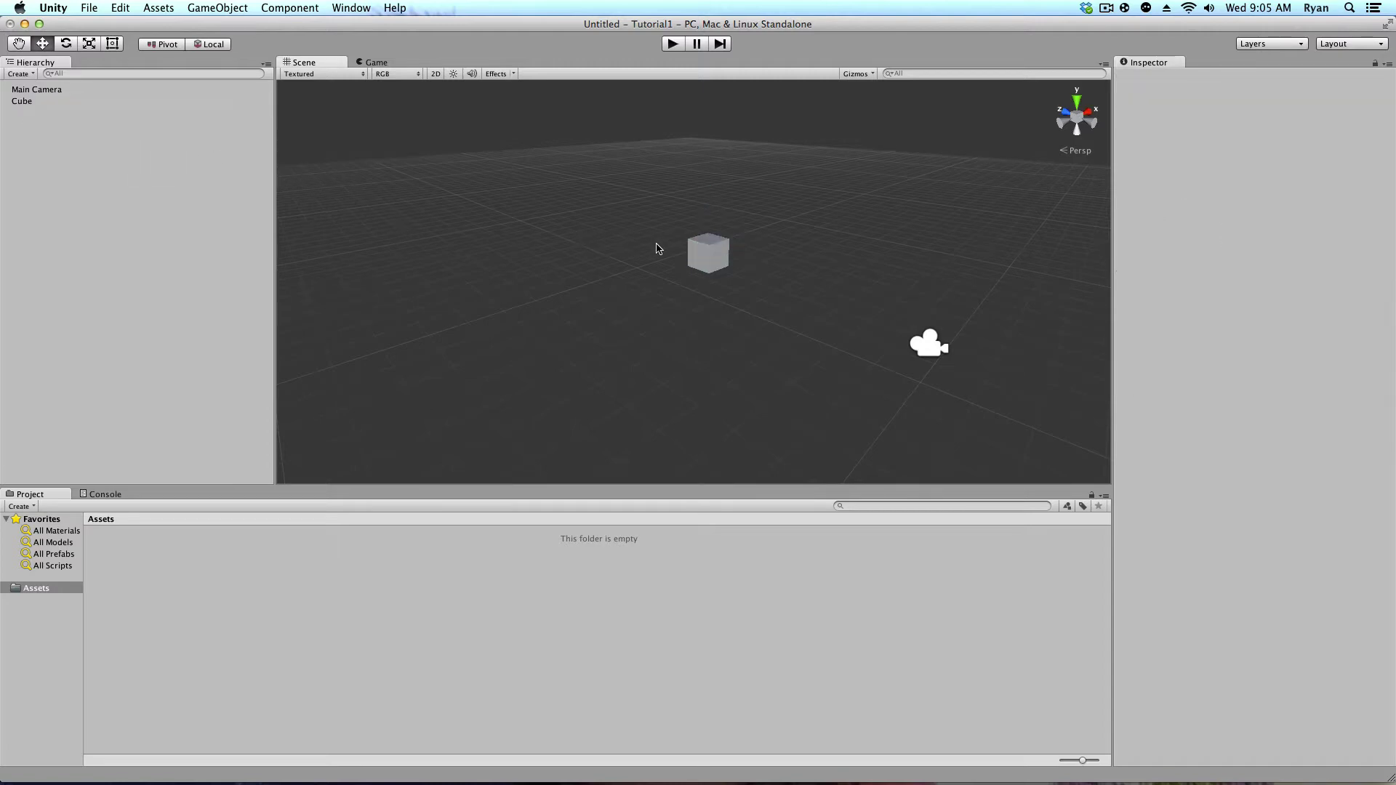
left_click(709, 256)
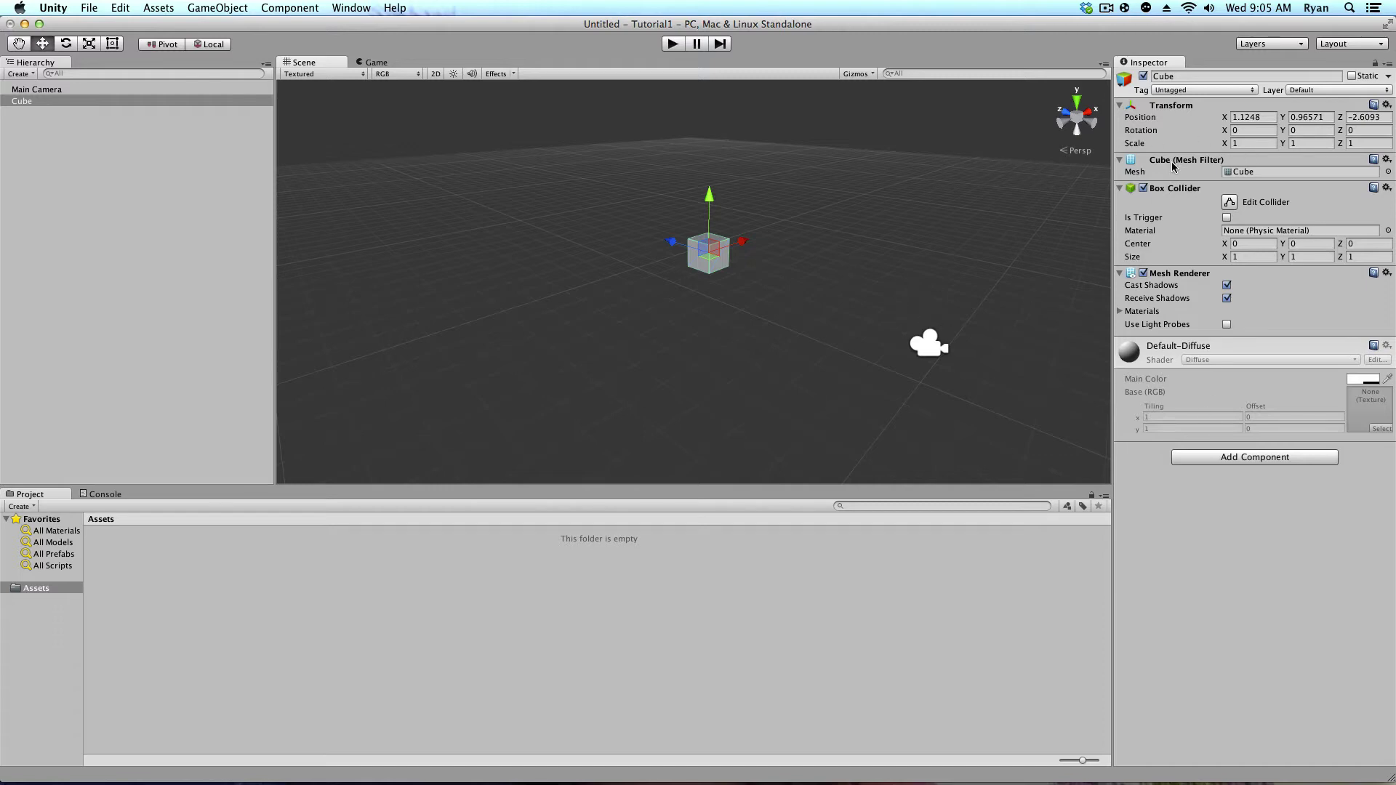
left_click(1236, 118)
type("1.45")
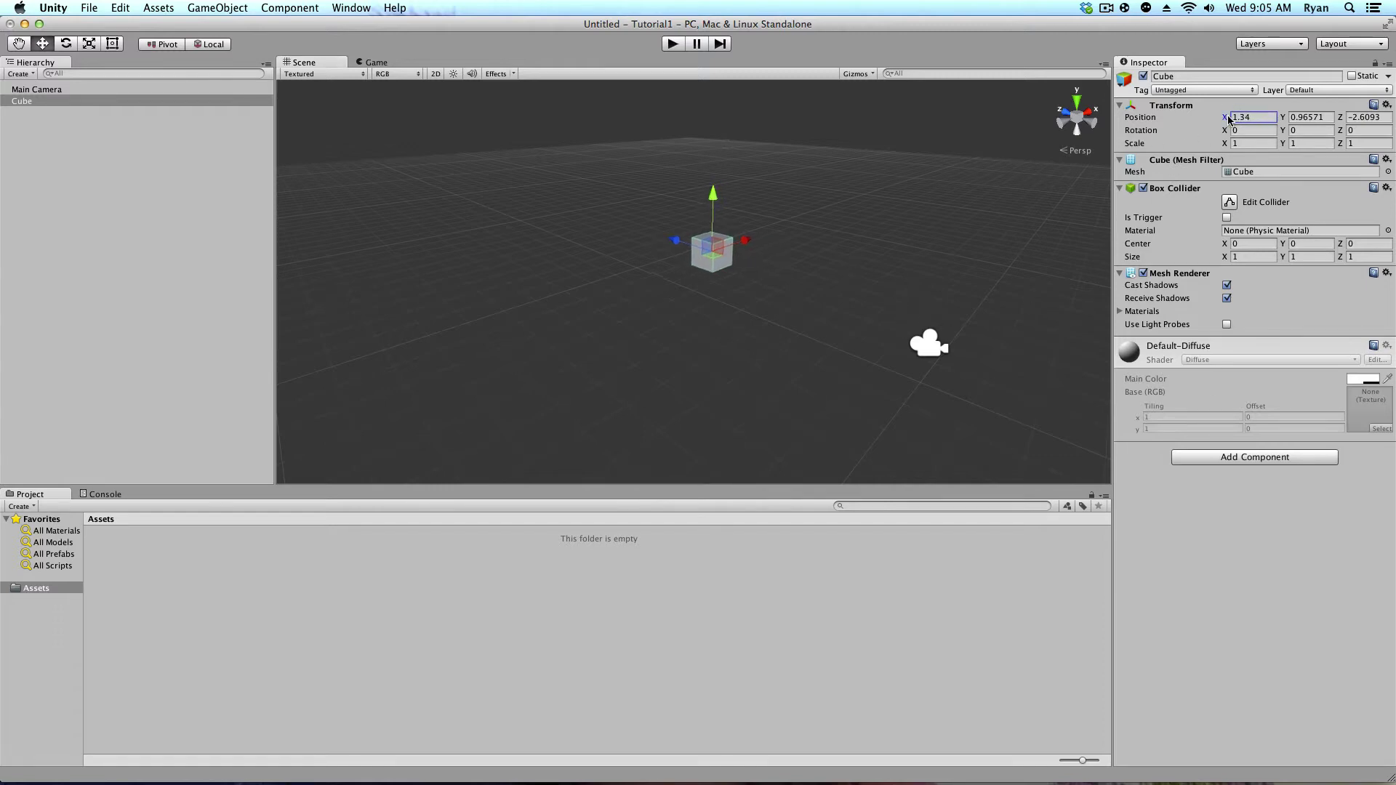
left_click(1240, 131)
type("28.23")
key("Tab")
type("21.63")
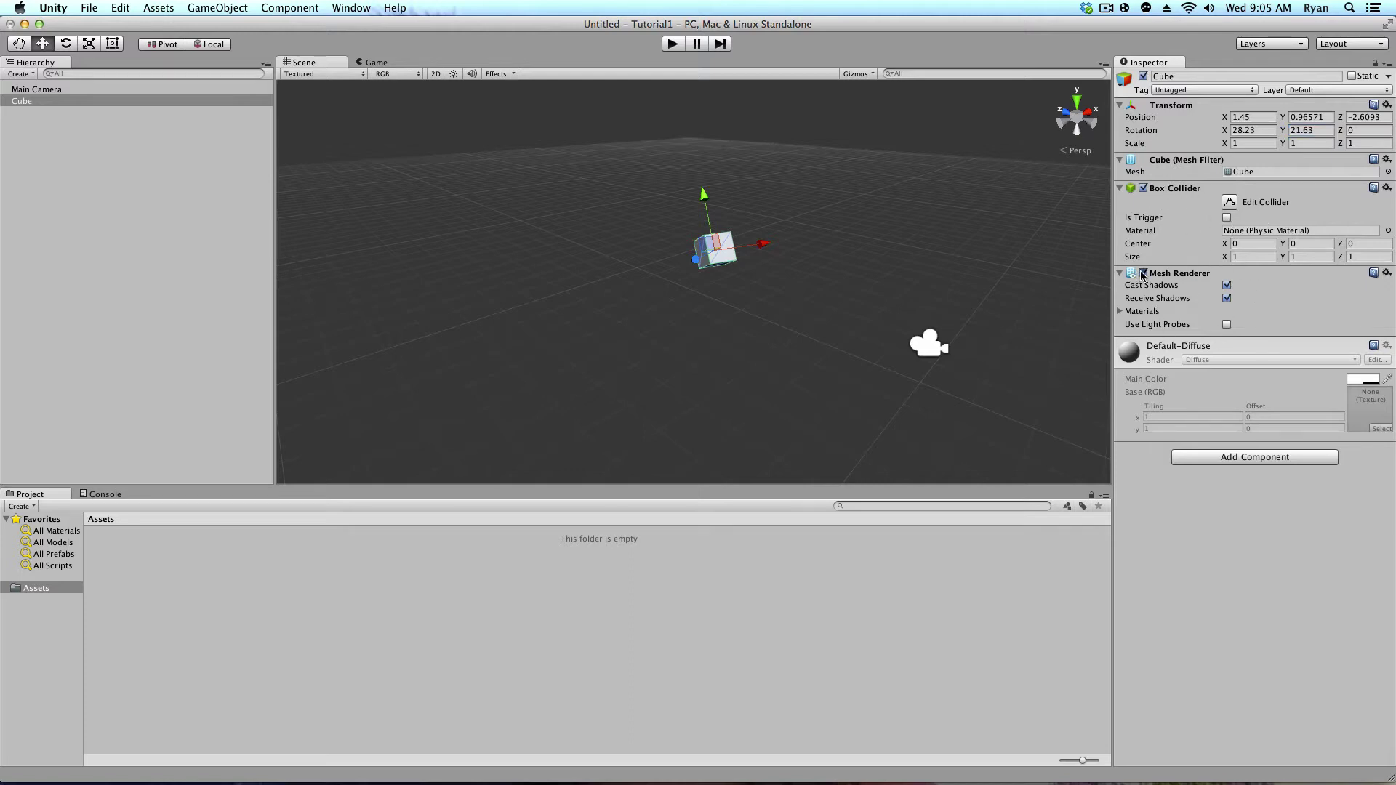
- Toggle the cube's Mesh Renderer off and back on, then deselect the cube
left_click(1144, 273)
scroll(800, 251, "up", 3)
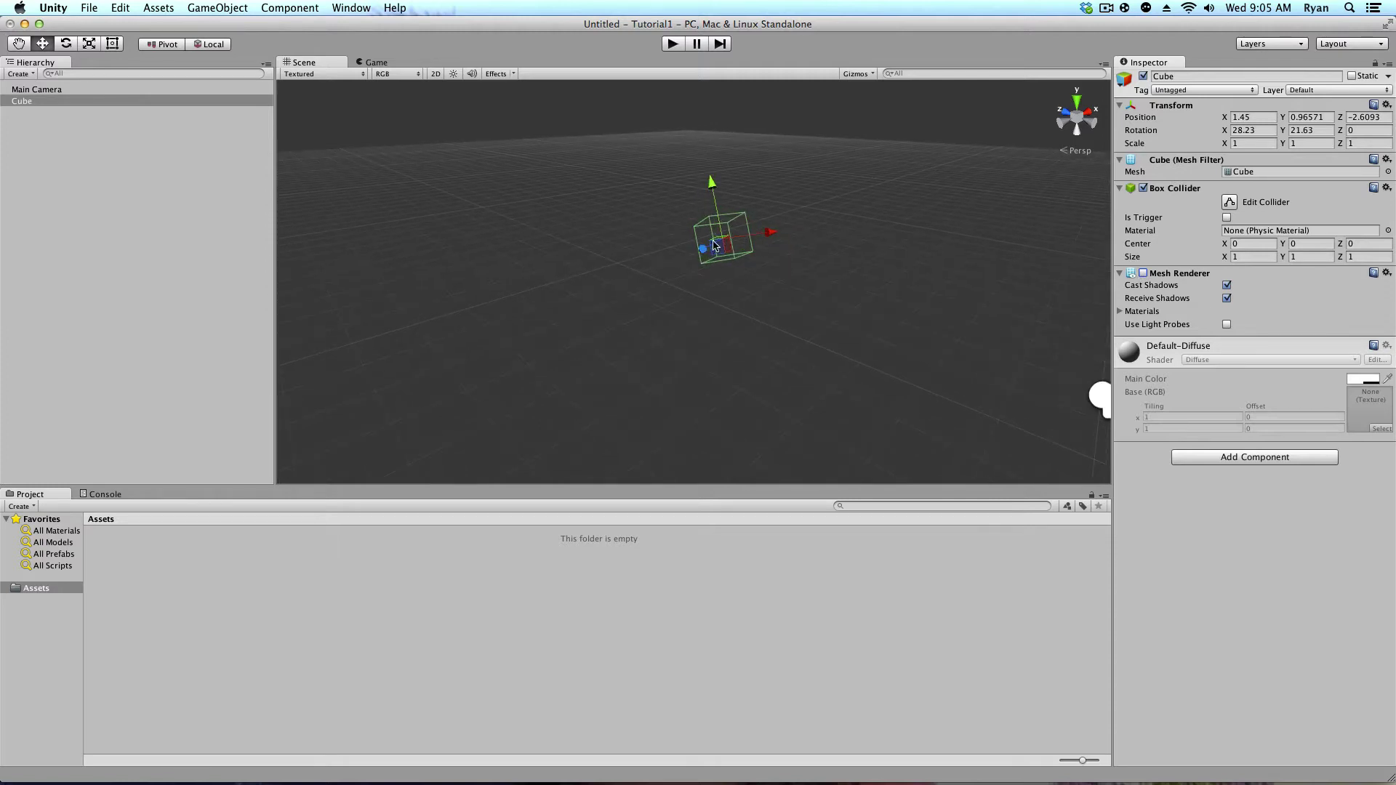
left_click(1145, 274)
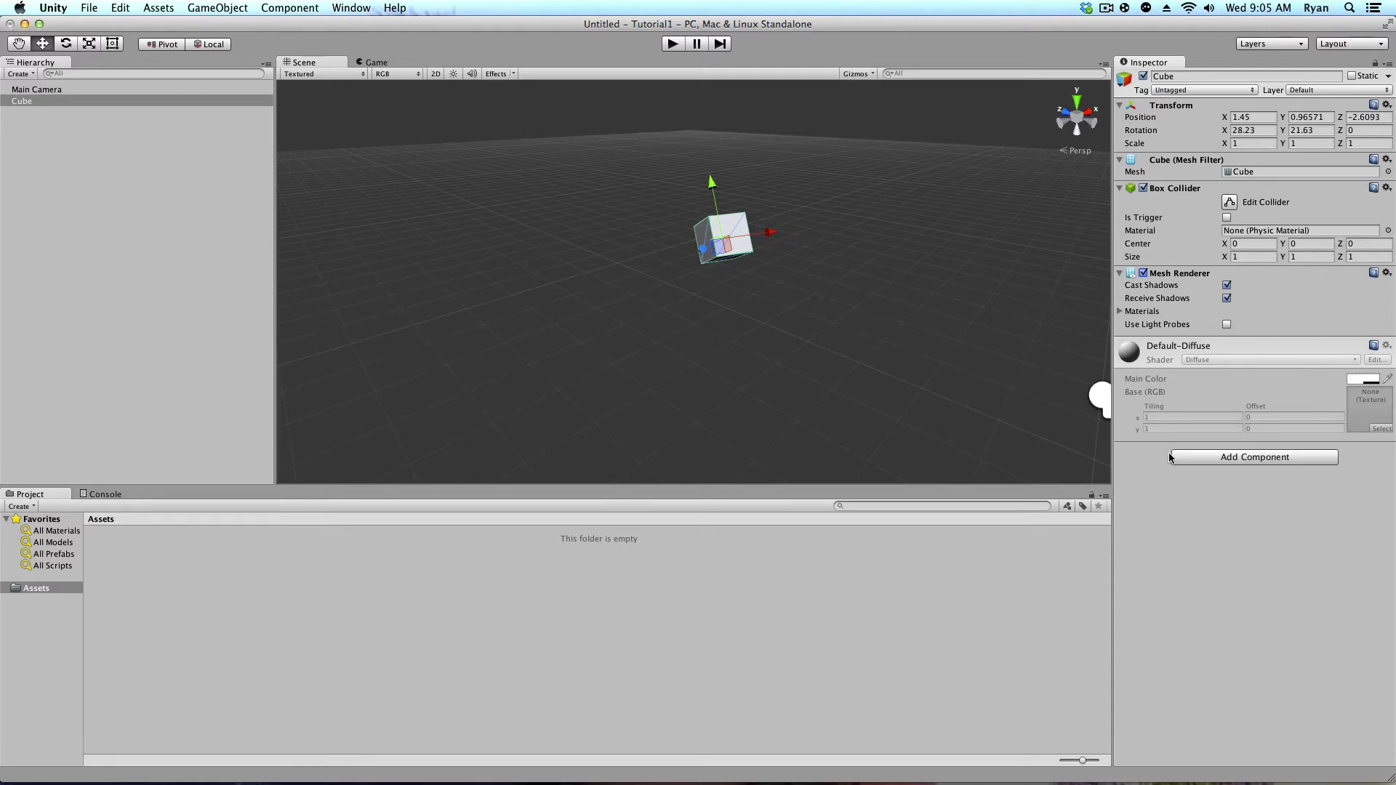
left_click(808, 230)
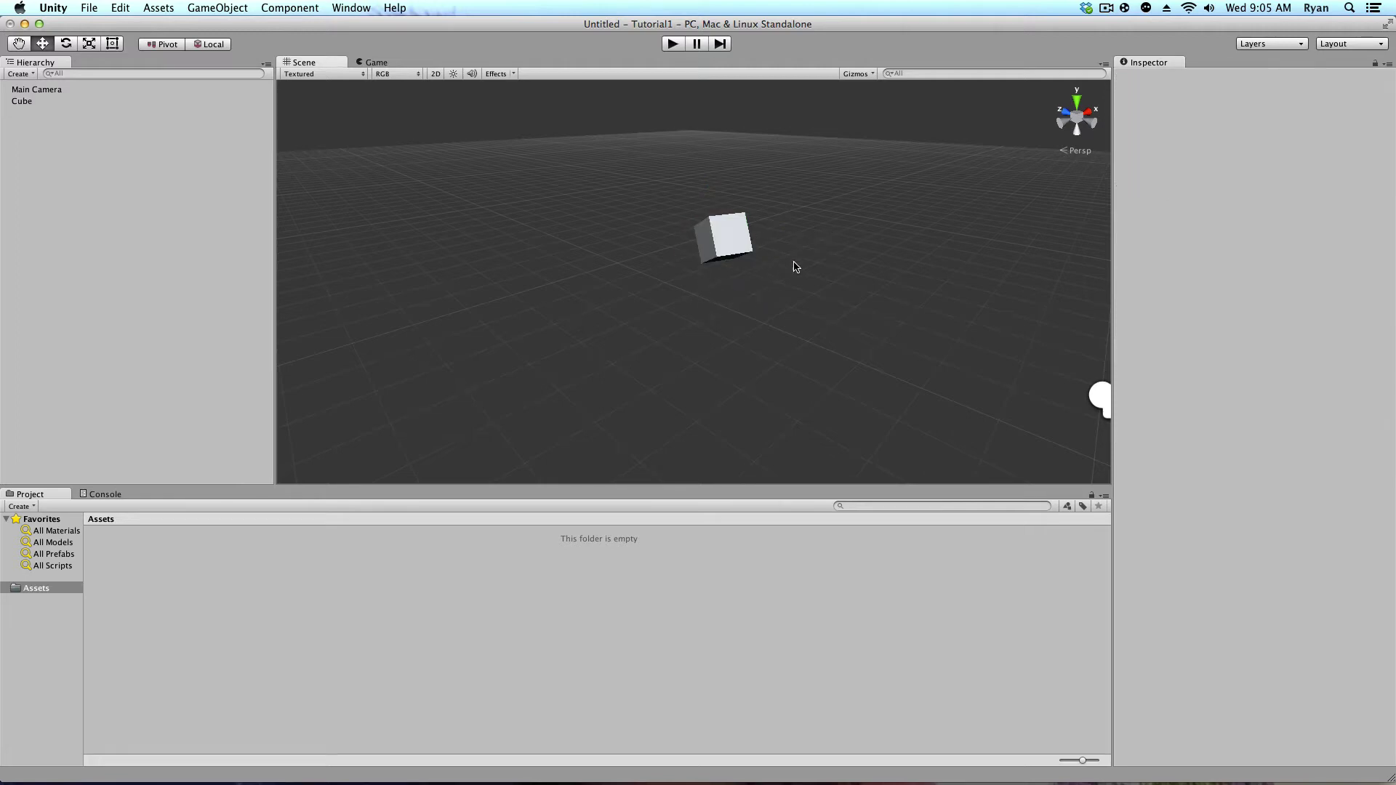
middle_click_drag(797, 267, 770, 259)
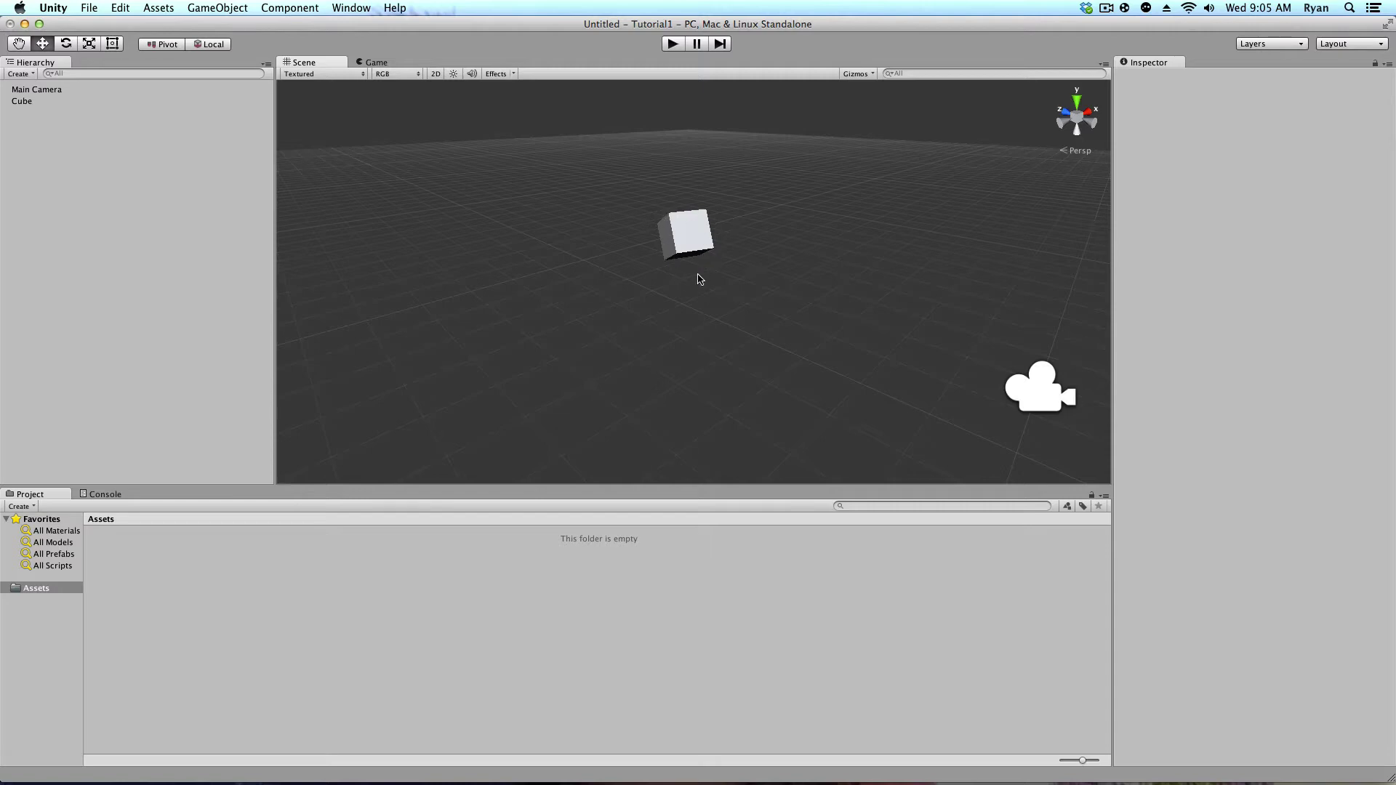
- Create a new material in the Assets panel, name it Cube-1, and select it
right_click(141, 544)
mouse_move(145, 547)
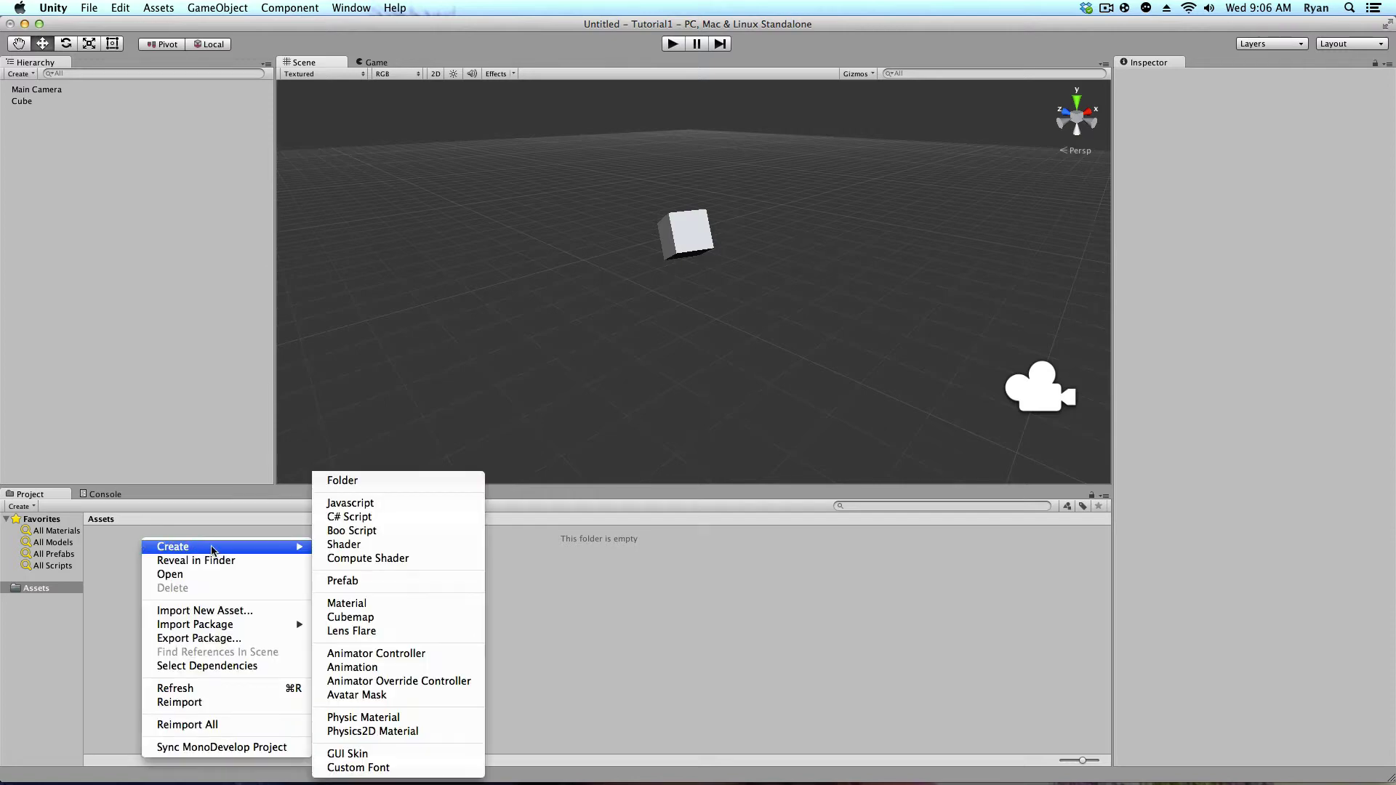
left_click(396, 605)
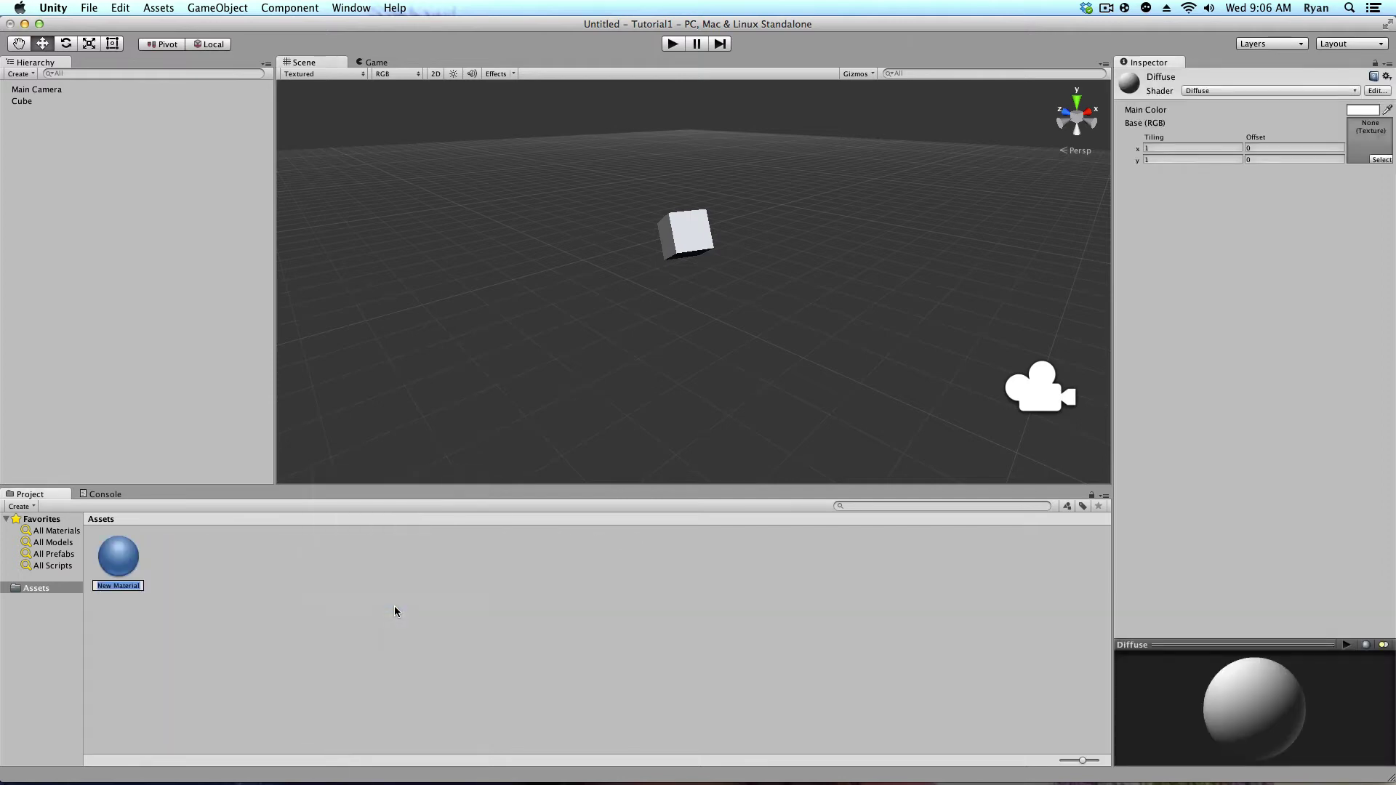
type("Cube-1")
left_click(394, 611)
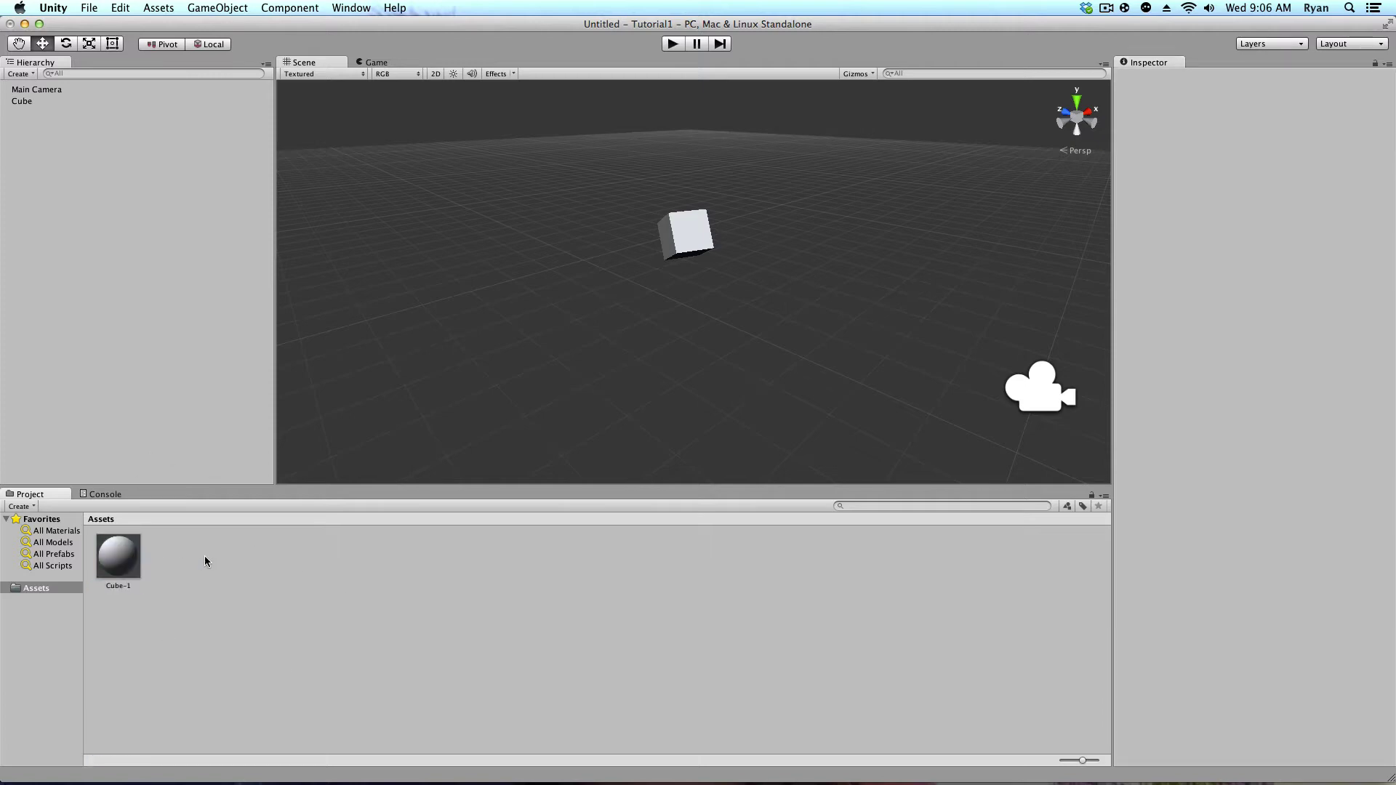
left_click(125, 558)
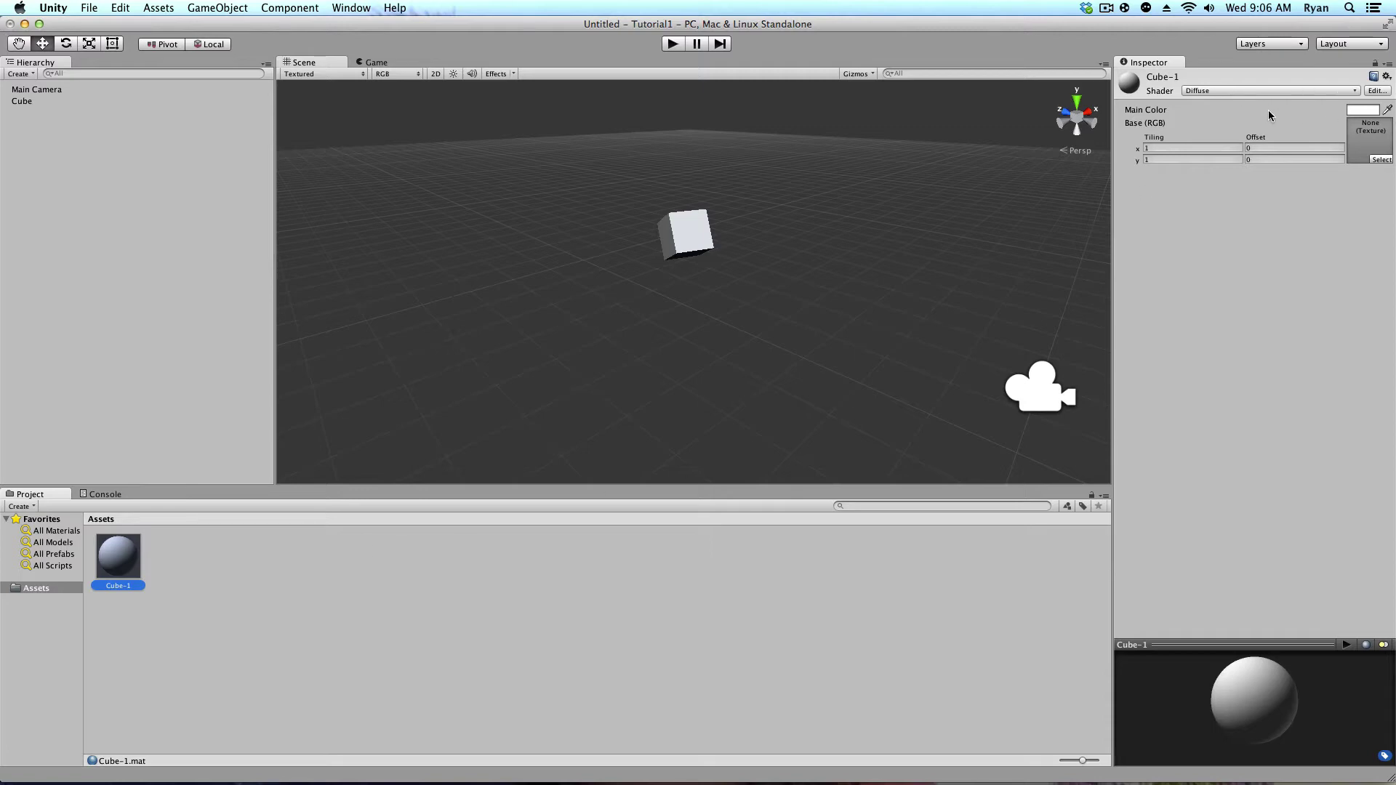
- Keep the Diffuse shader and set Cube-1's Main Color to bright green
left_click(1290, 90)
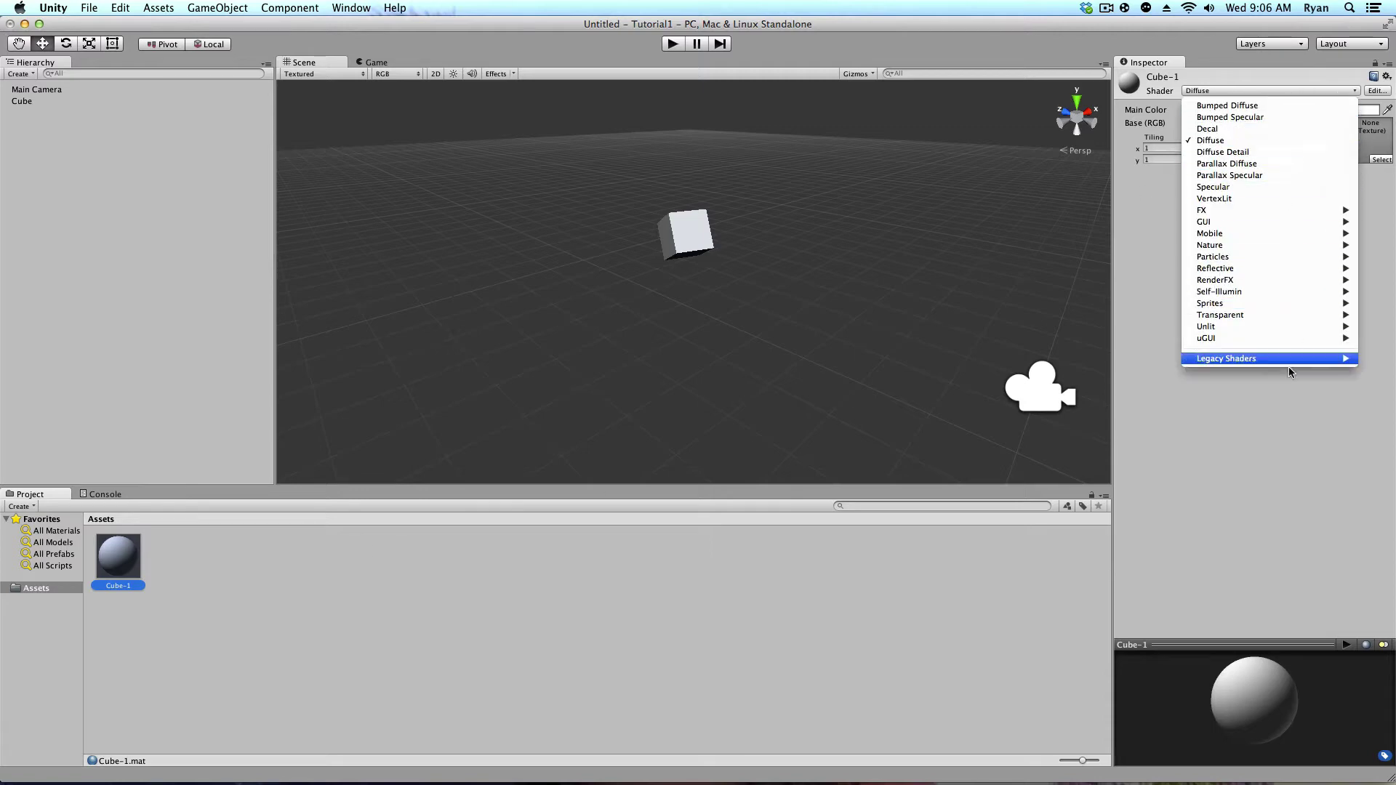
left_click(1148, 245)
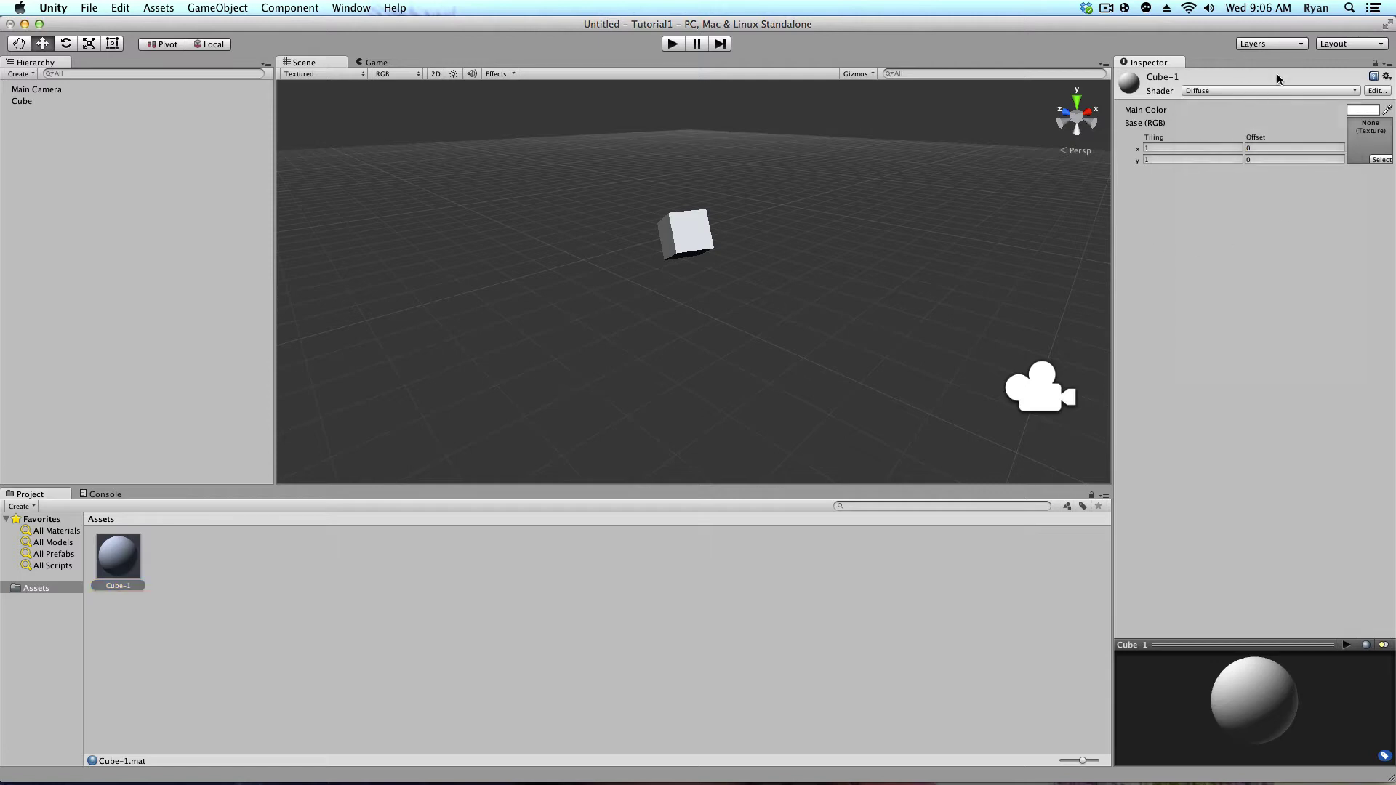
left_click(1359, 109)
left_click_drag(805, 271, 805, 302)
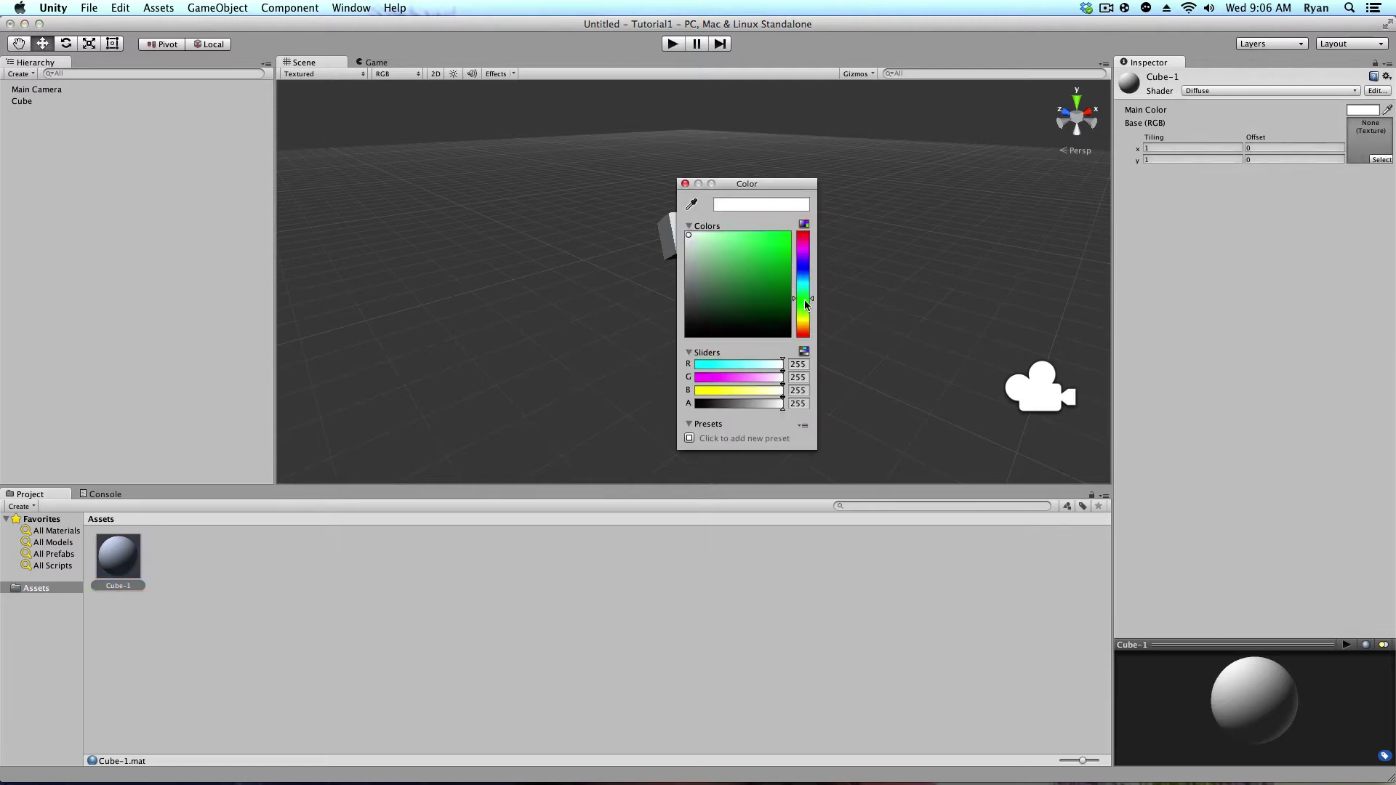
left_click_drag(752, 262, 745, 234)
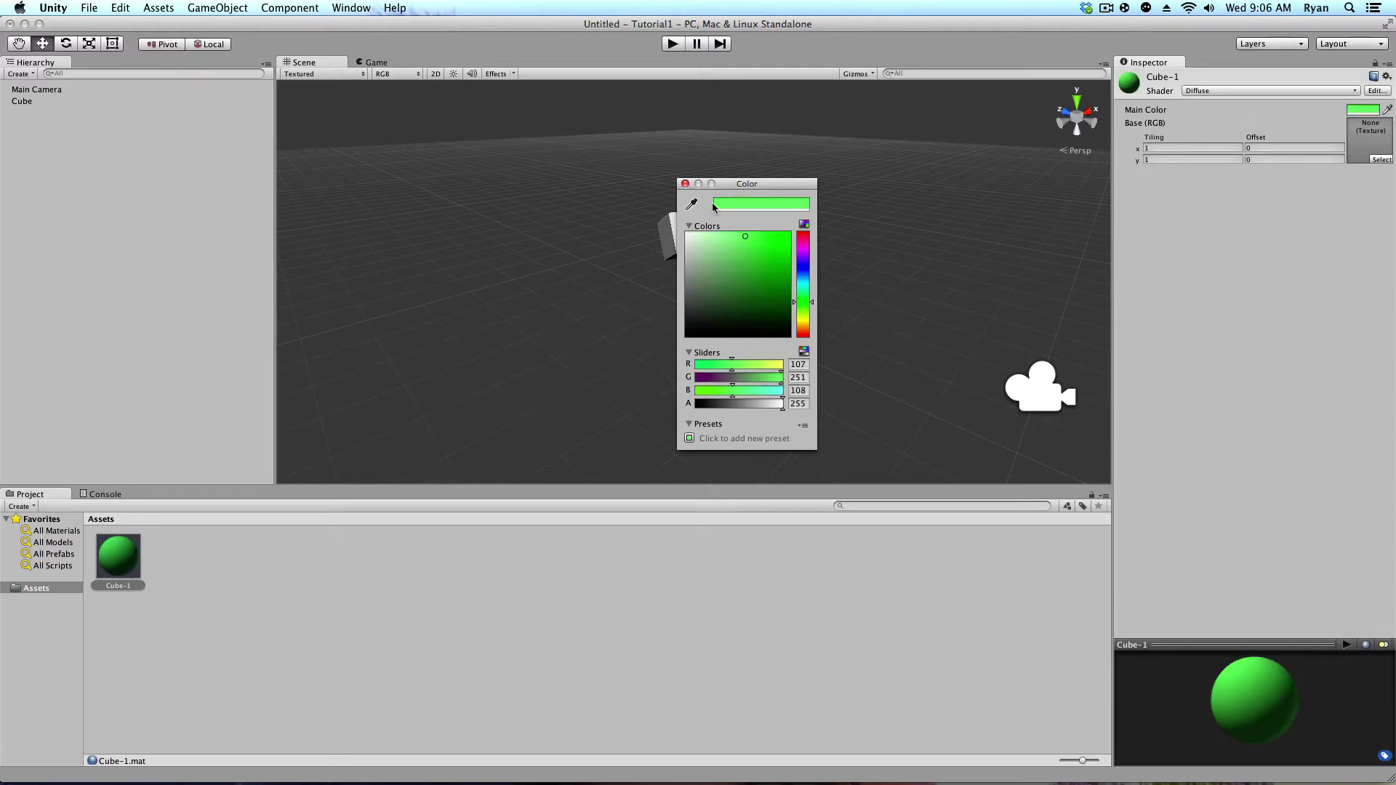
left_click(685, 184)
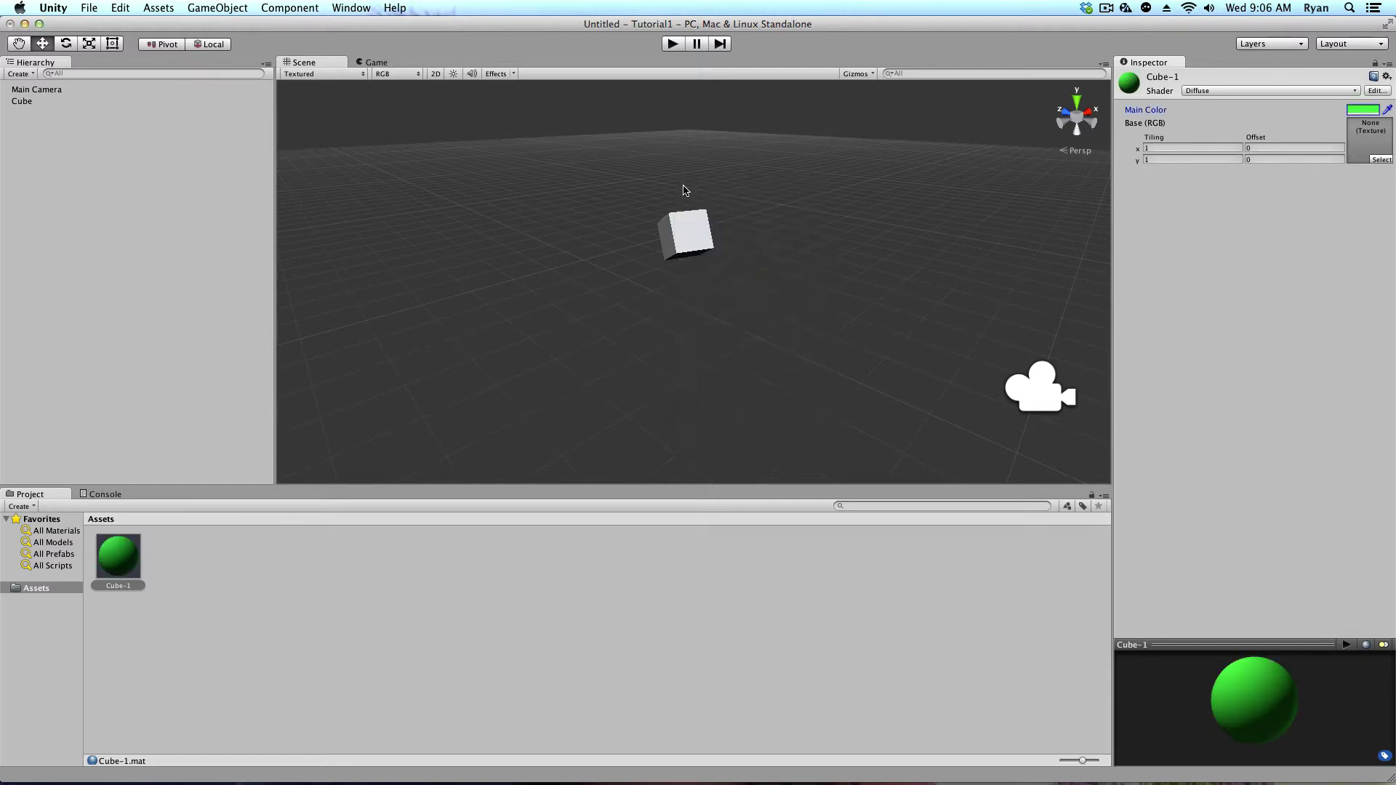
left_click(1346, 187)
- Apply Cube-1 to the cube in the Scene view, then run and stop Play mode
left_click_drag(125, 571, 691, 238)
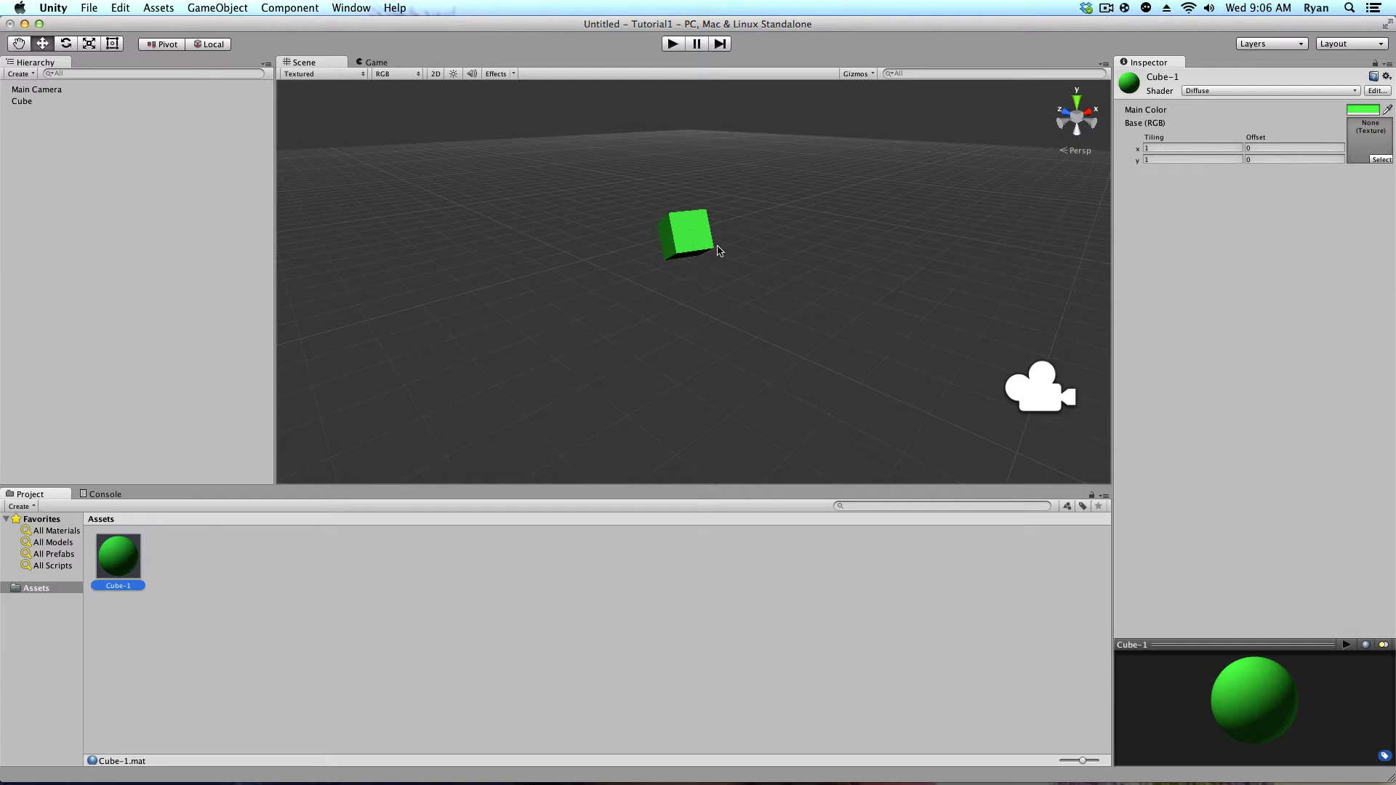
middle_click_drag(718, 250, 708, 356)
left_click(672, 44)
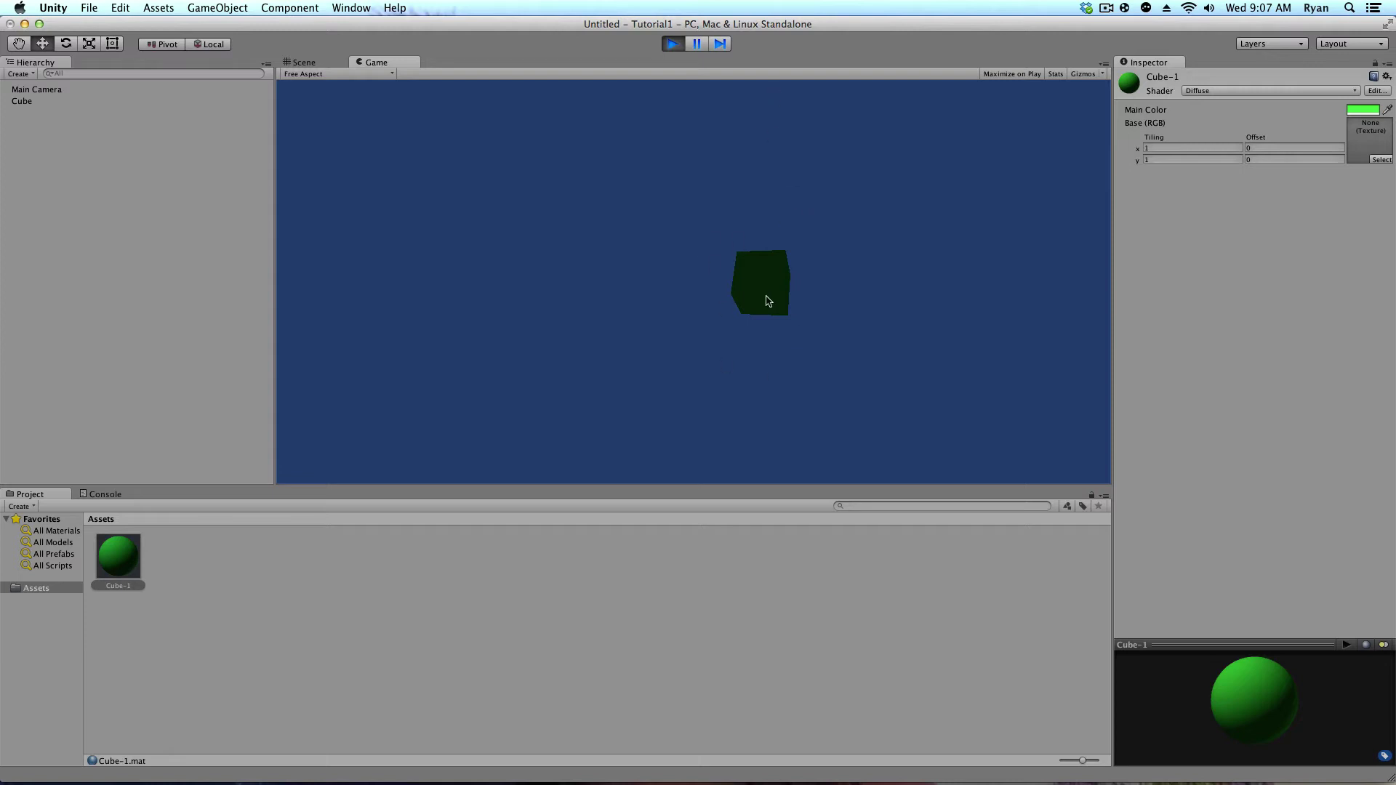
left_click(673, 43)
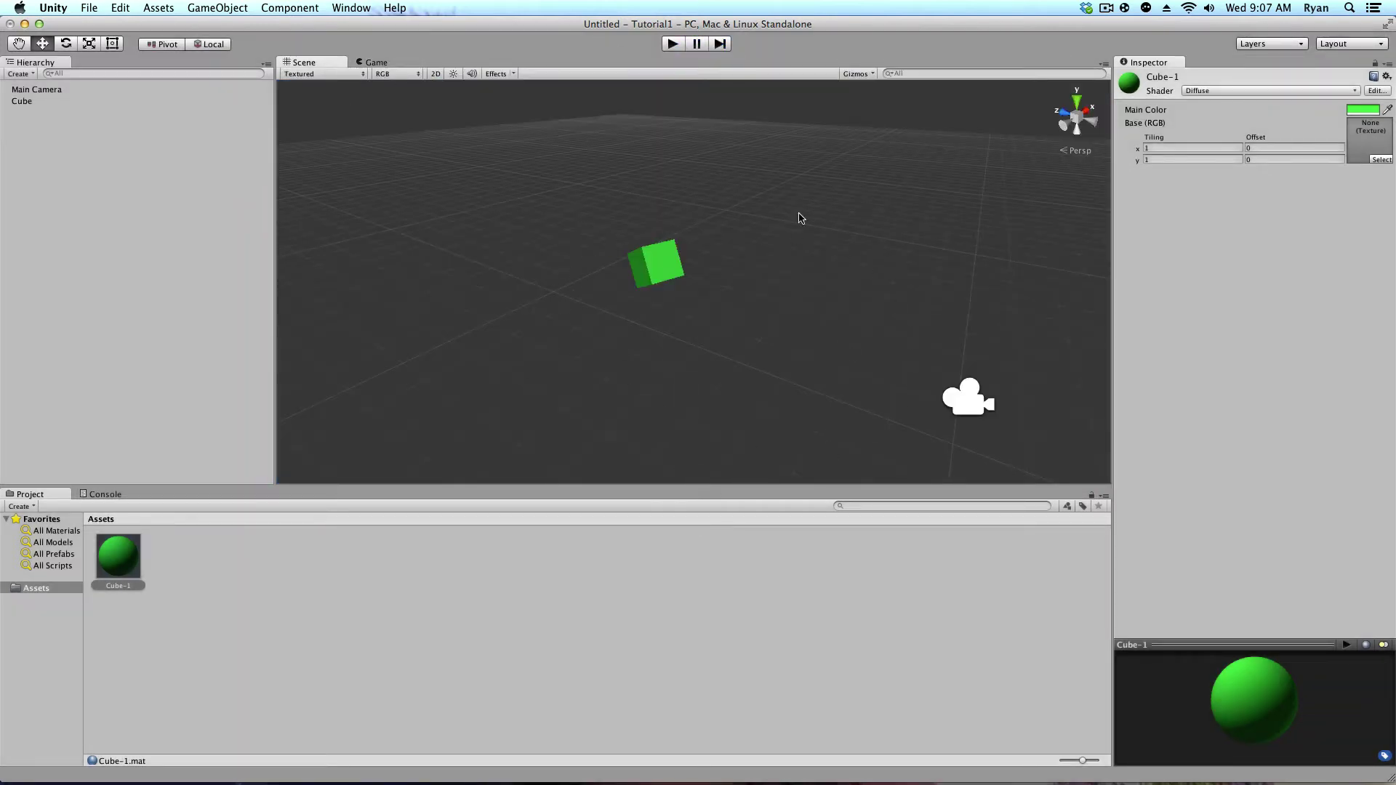
- Go to GameObject > Light to add a Directional Light
middle_click_drag(757, 352, 742, 341)
left_click(229, 6)
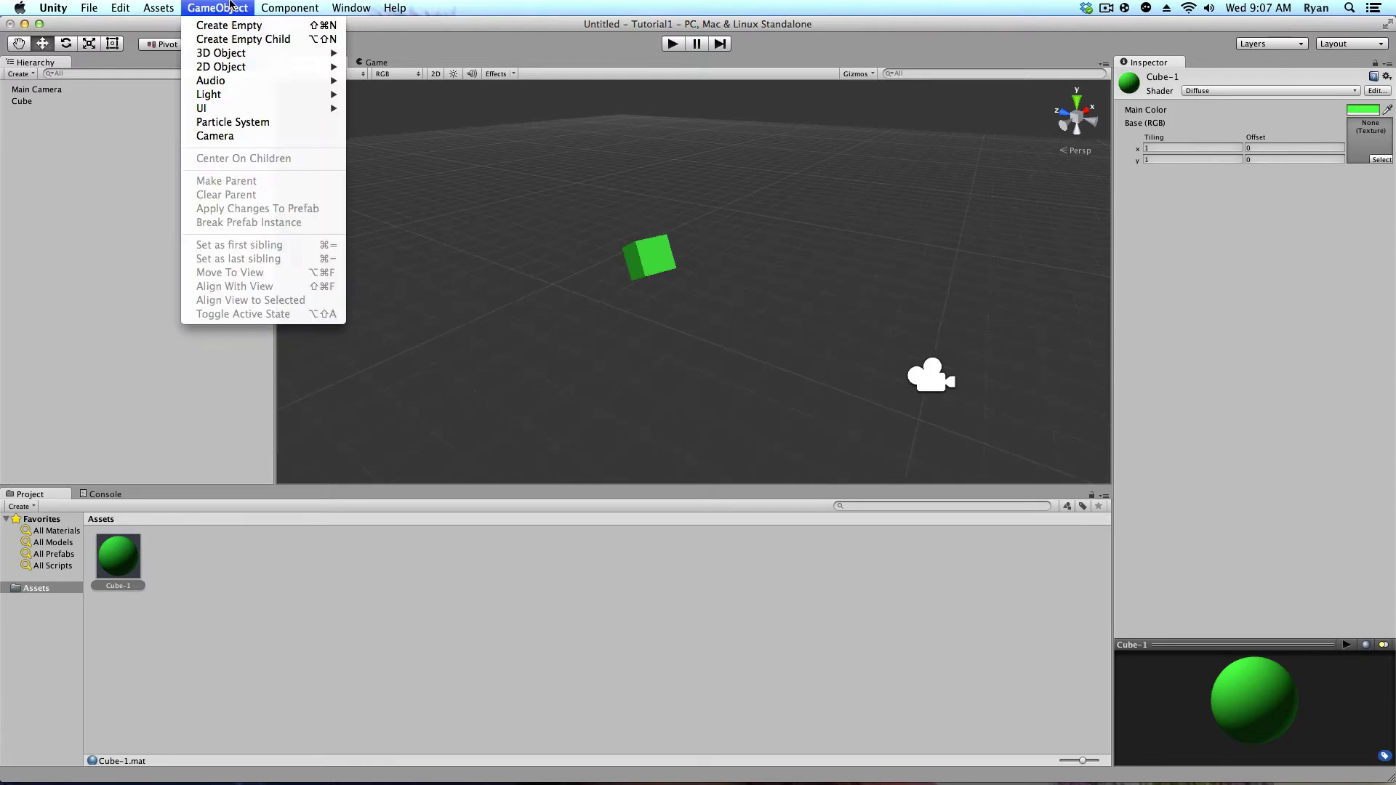
mouse_move(233, 96)
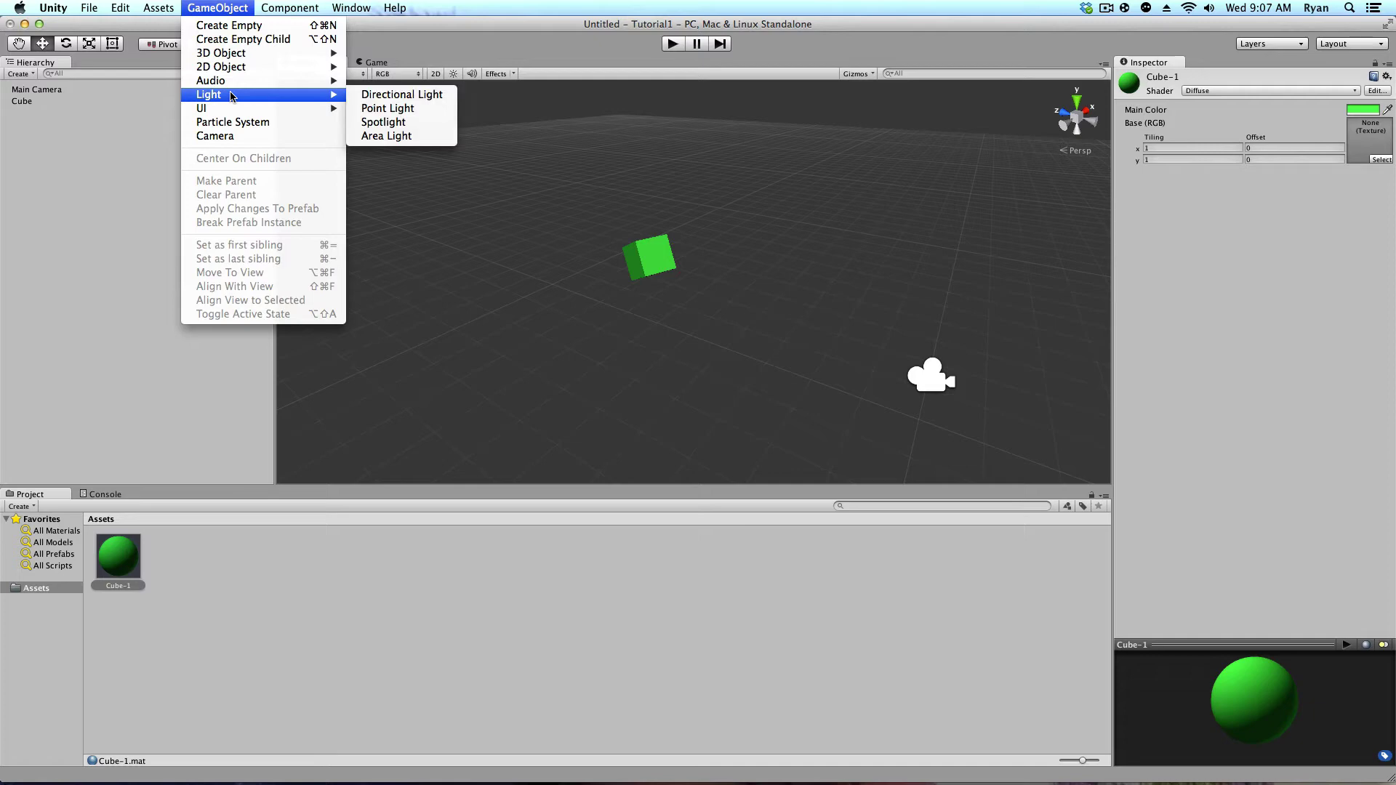
- Drag the directional light around beside the green cube with the Move tool
left_click(401, 99)
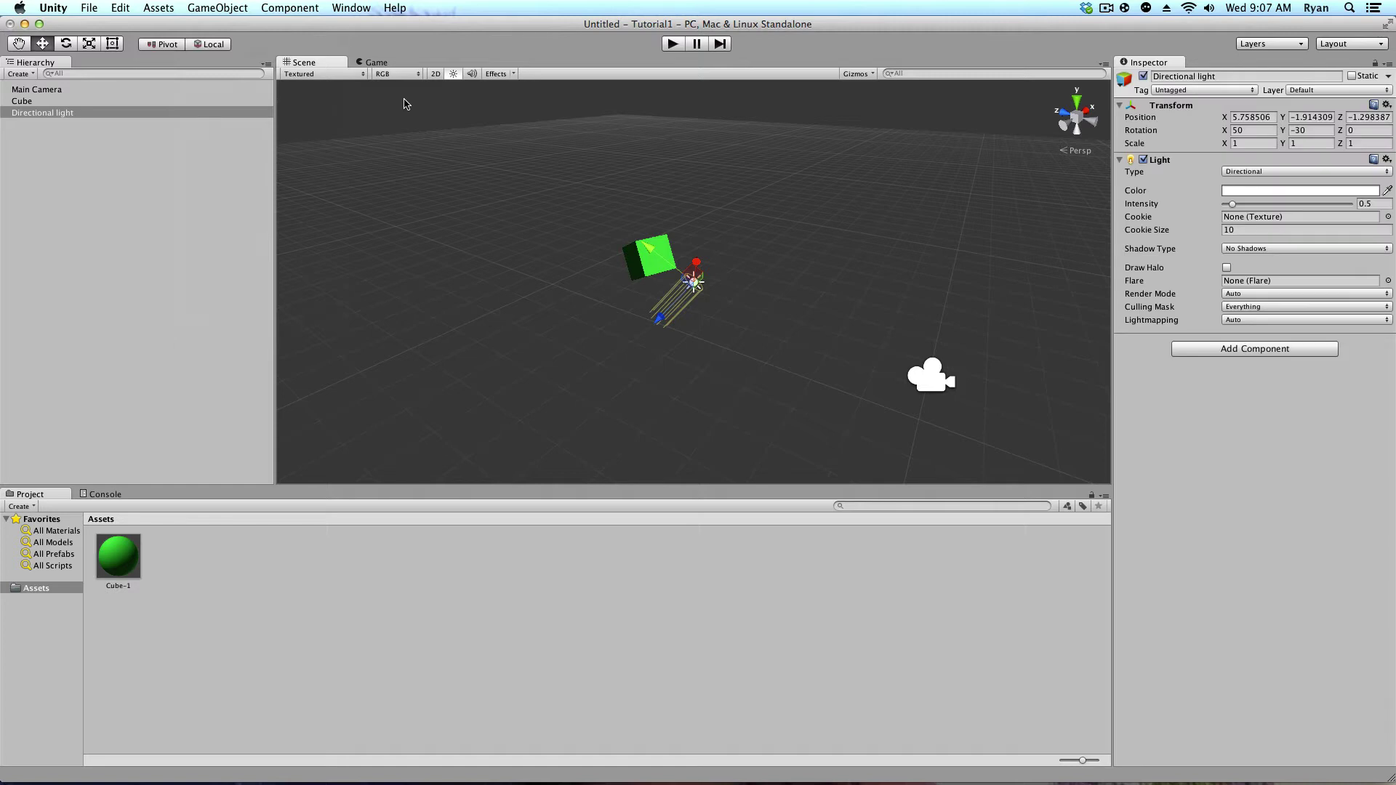
scroll(694, 260, "up", 3)
middle_click_drag(695, 260, 866, 295)
scroll(866, 294, "up", 2)
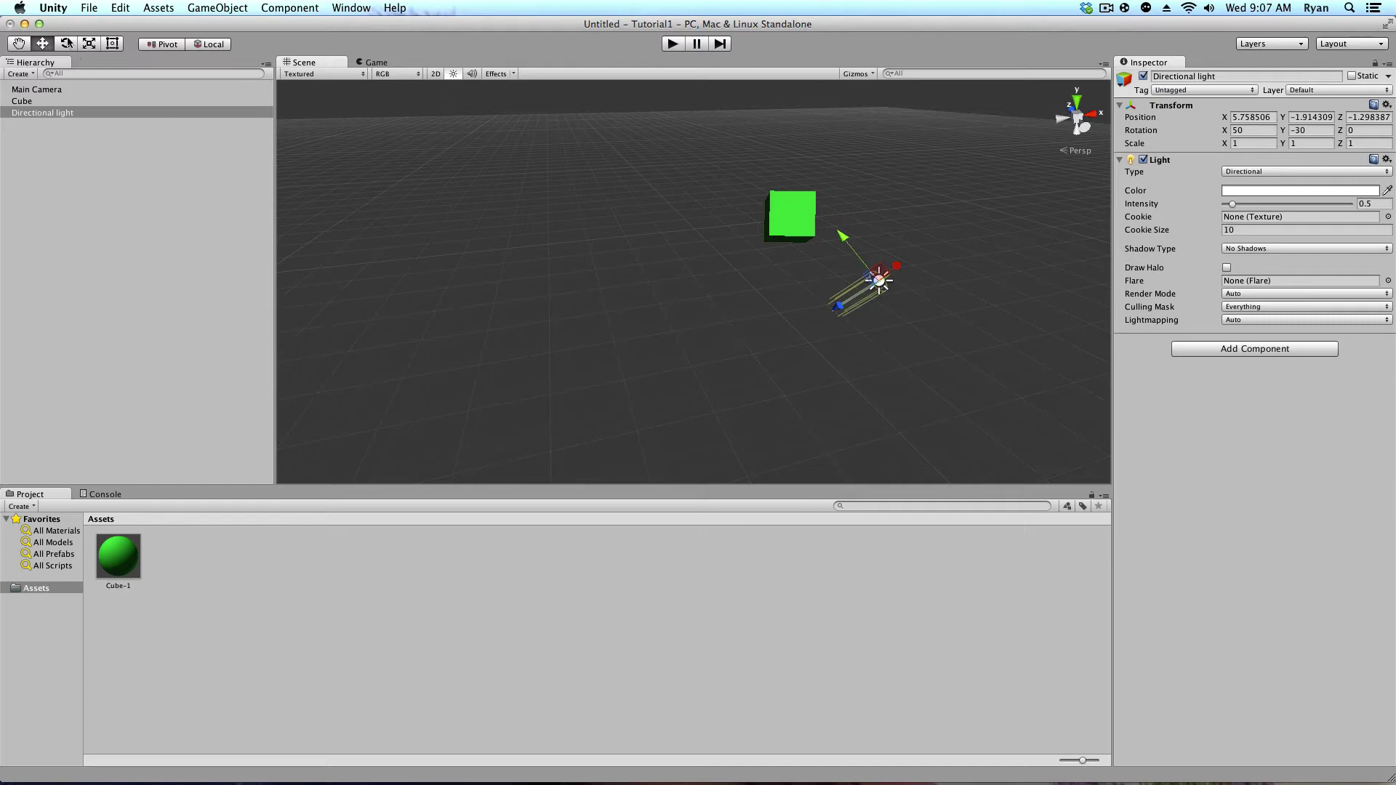
left_click_drag(835, 254, 960, 163)
scroll(794, 136, "down", 3)
middle_click_drag(960, 163, 769, 210)
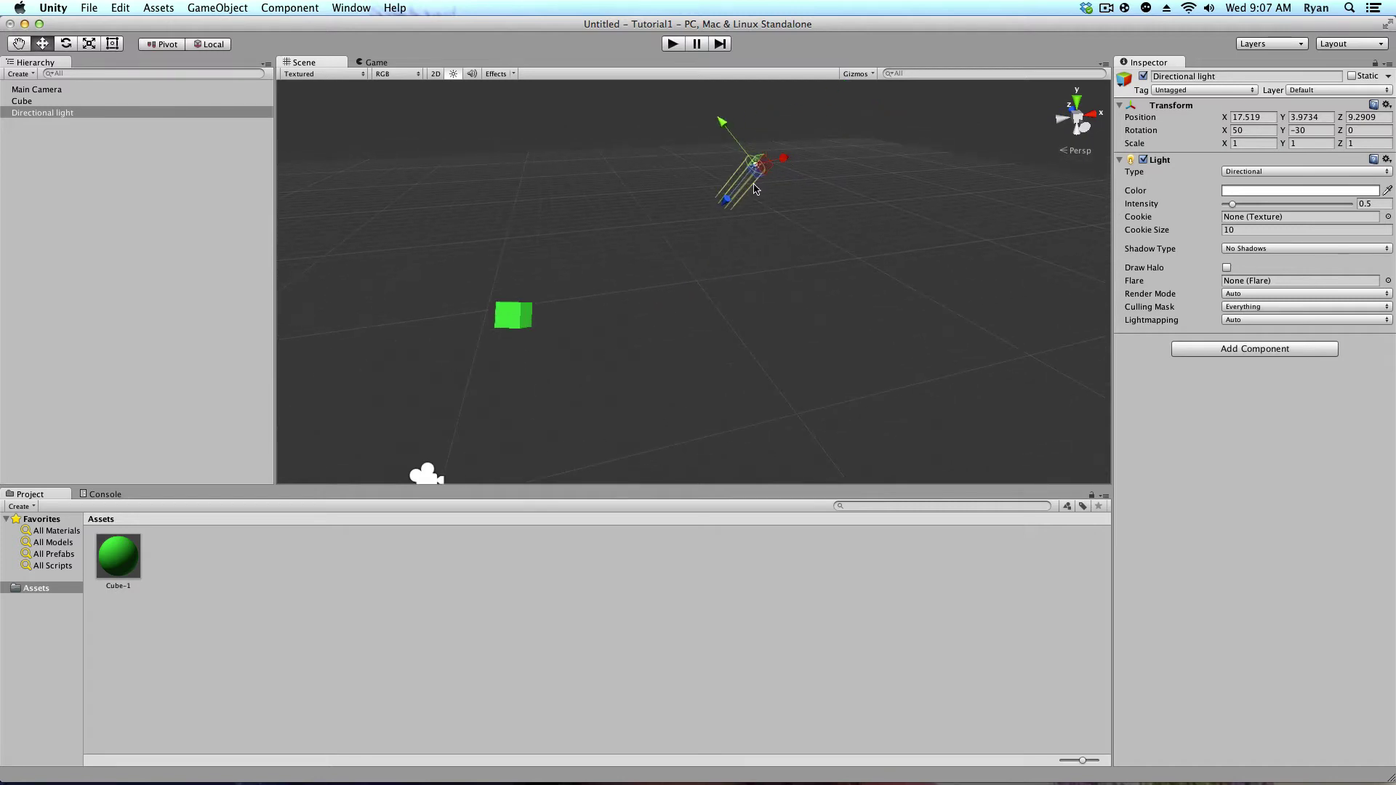
left_click_drag(729, 196, 1018, 116)
left_click_drag(655, 212, 974, 187, "alt")
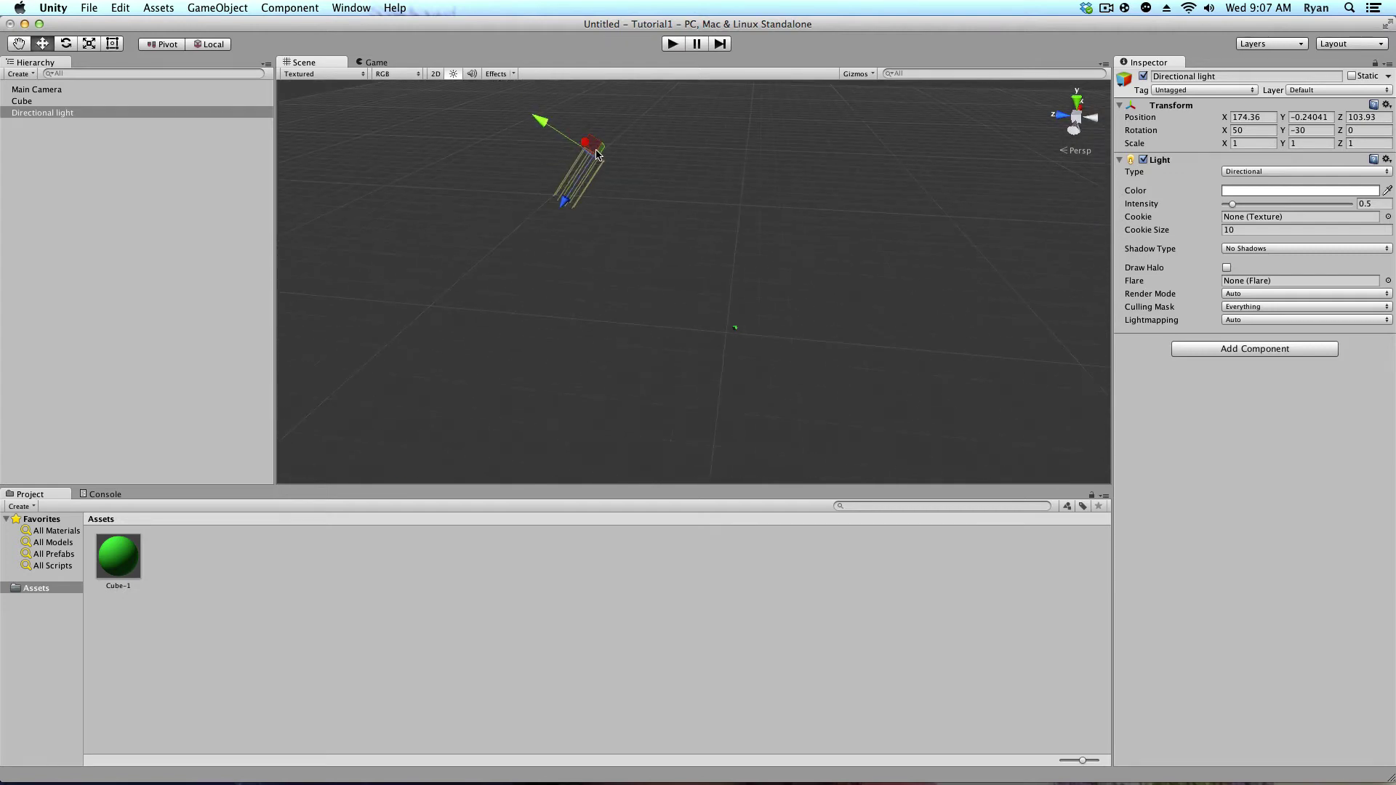
left_click_drag(595, 156, 801, 250)
key("q")
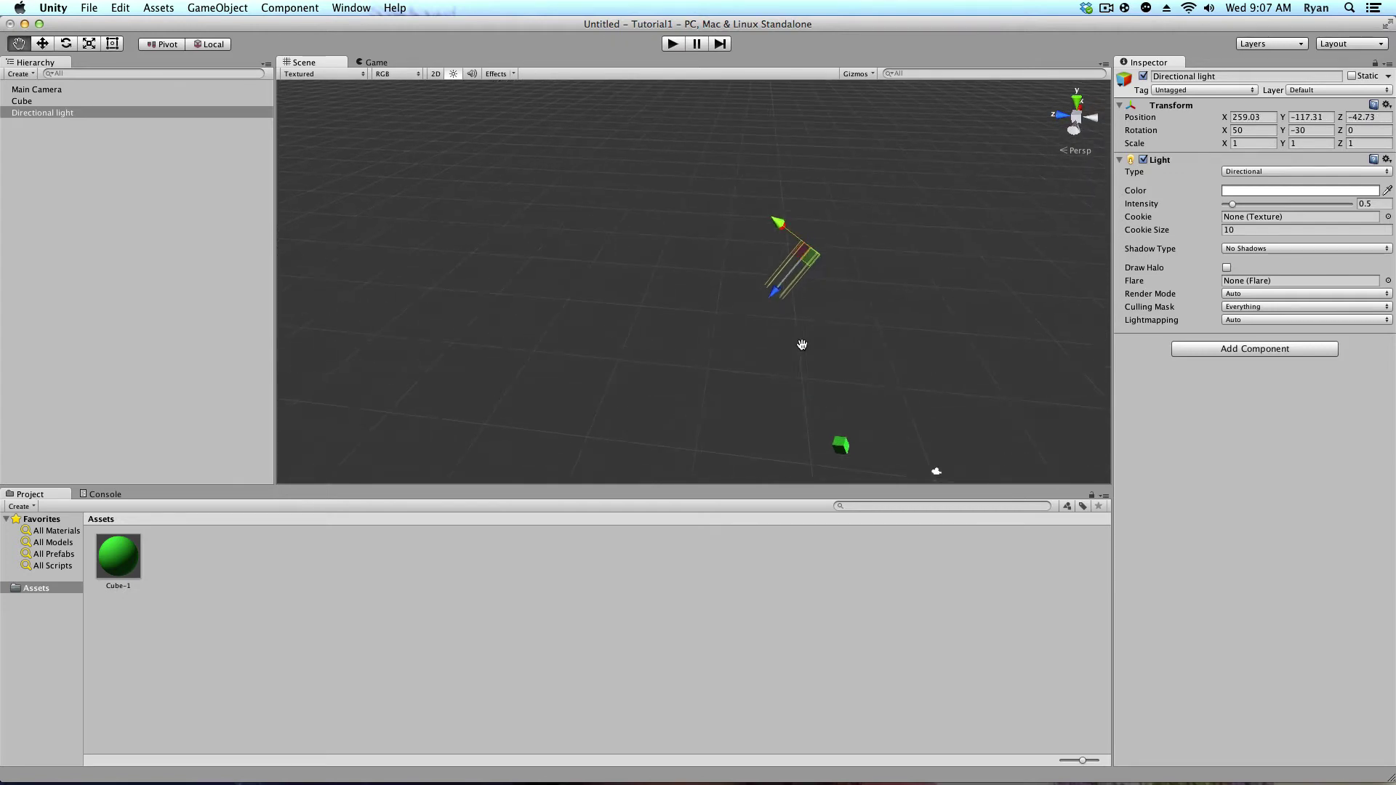
left_click_drag(801, 343, 859, 230)
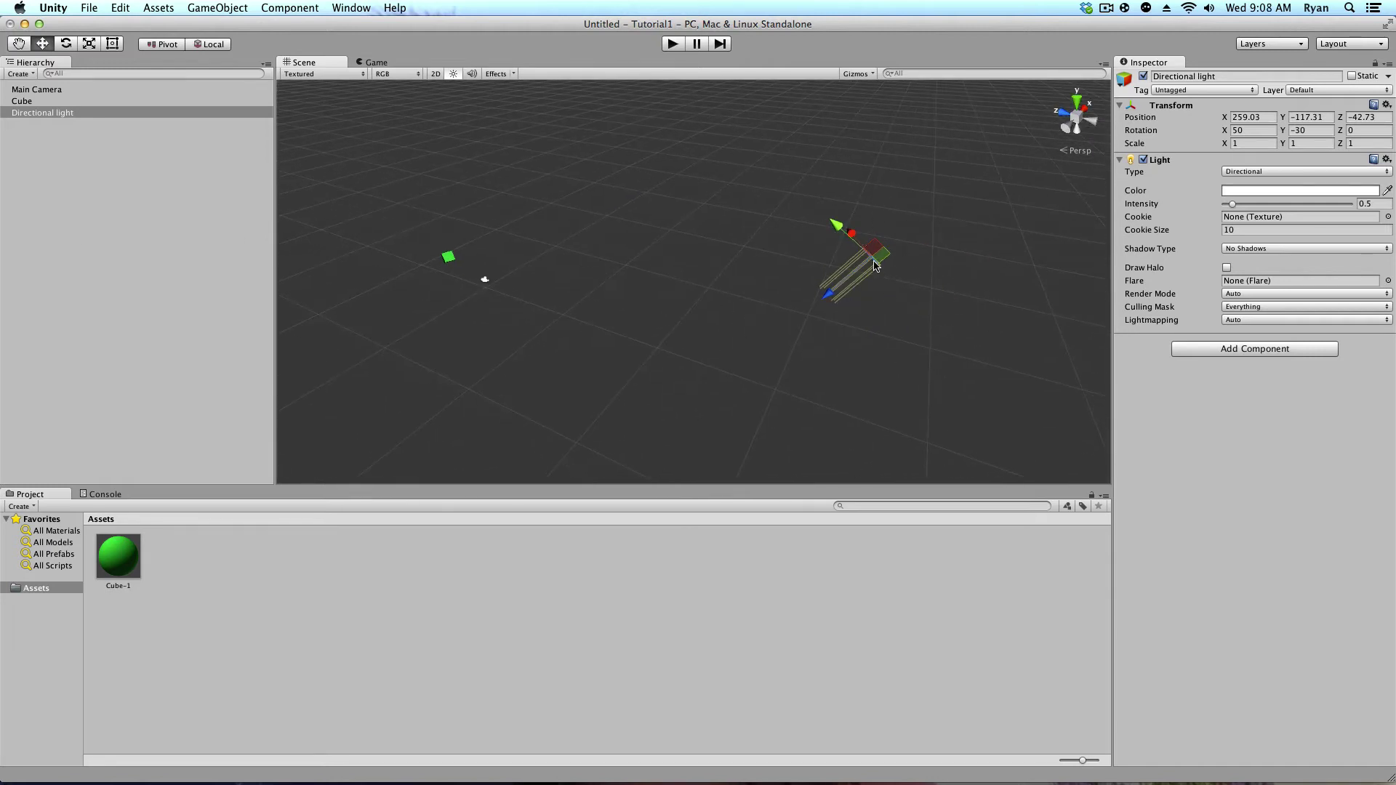
left_click_drag(876, 271, 1011, 284, "alt")
- Set the light's Position to X 0, Y 0, Z 0 in the Inspector
left_click(1265, 117)
type("0")
key("Tab")
type("0")
left_click(1373, 116)
type("0")
key("Return")
- Deselect the light and frame the light, cube and camera together in the Scene view
left_click(509, 328)
left_click_drag(509, 327, 607, 279, "alt")
scroll(611, 285, "up", 3)
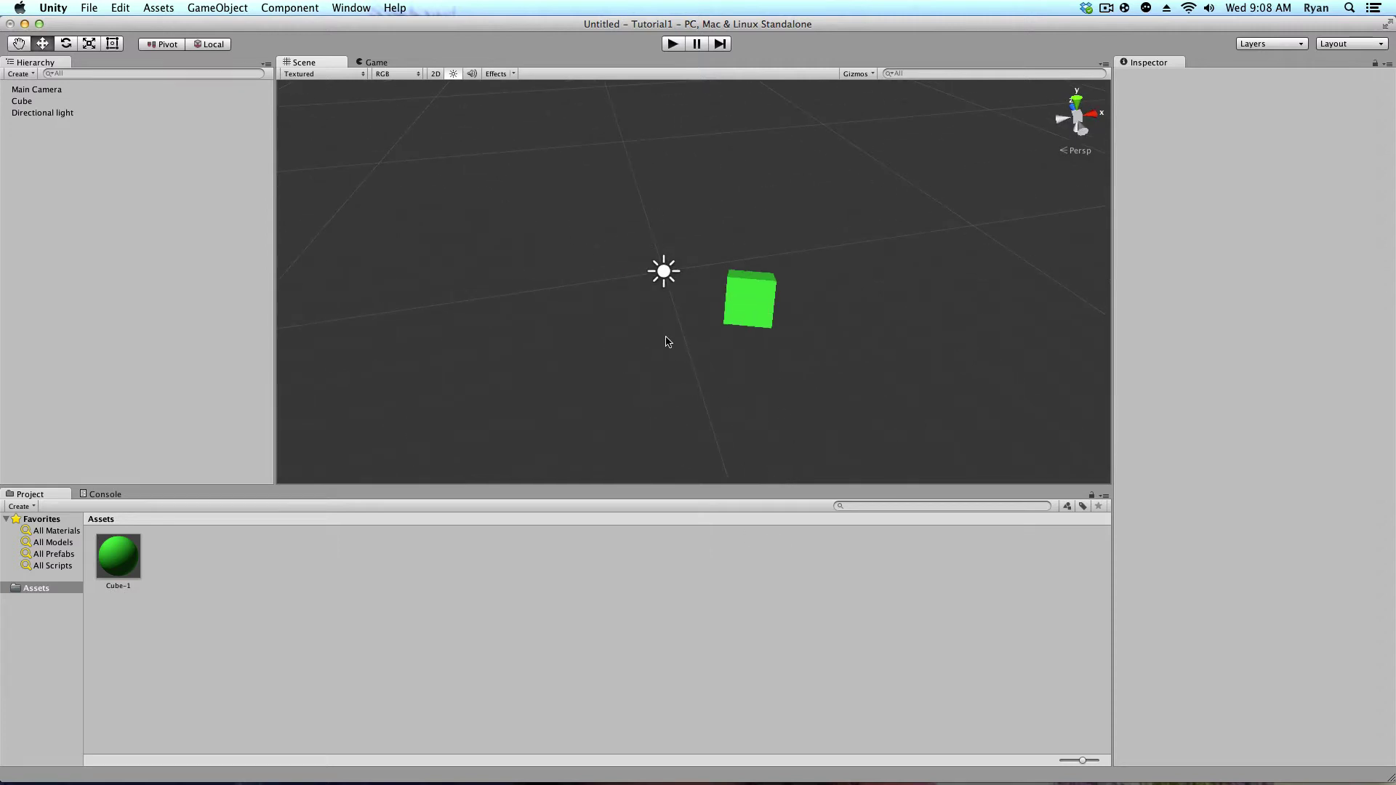
scroll(667, 340, "down", 2)
scroll(673, 339, "down", 1)
middle_click_drag(668, 297, 660, 205)
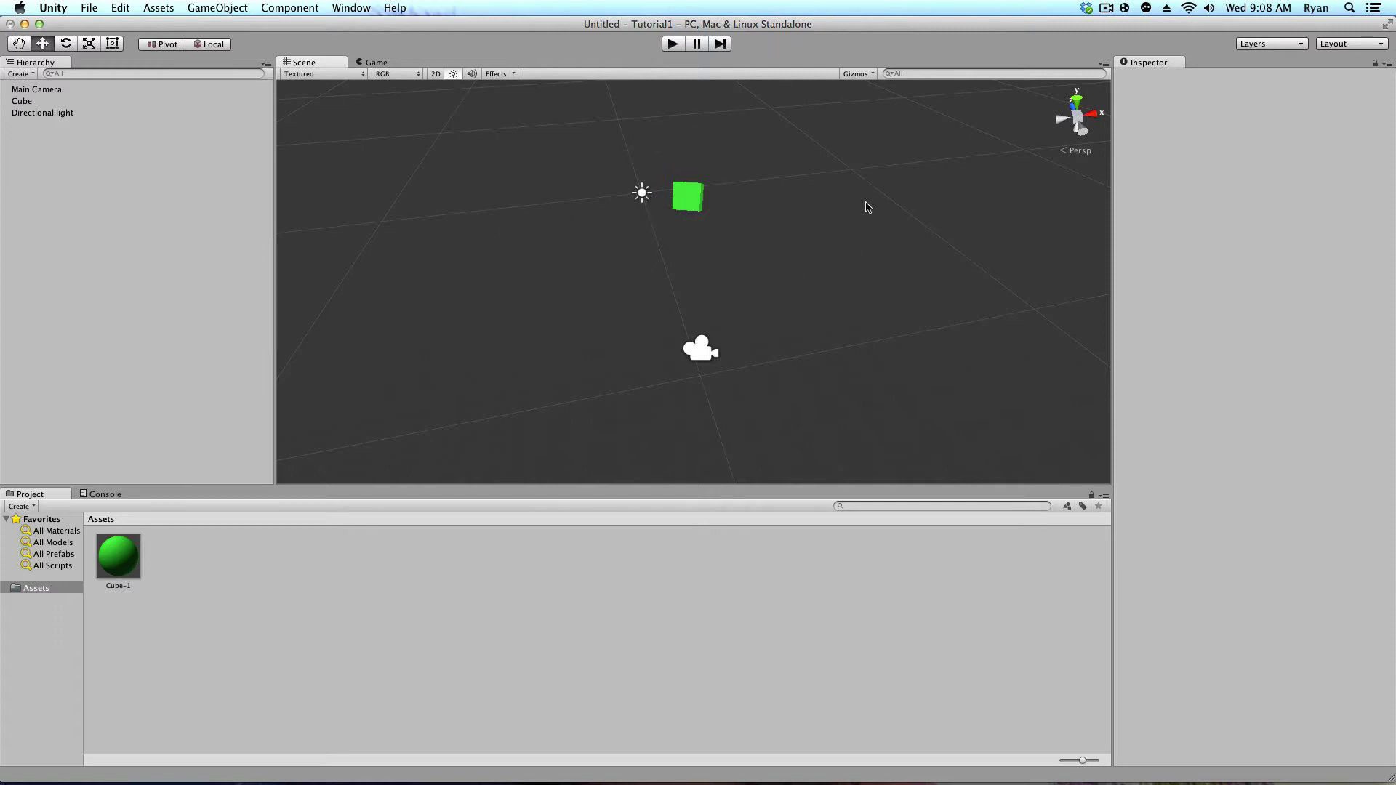
- Test-run the scene, then stop play mode and return to editing the scene
left_click(673, 44)
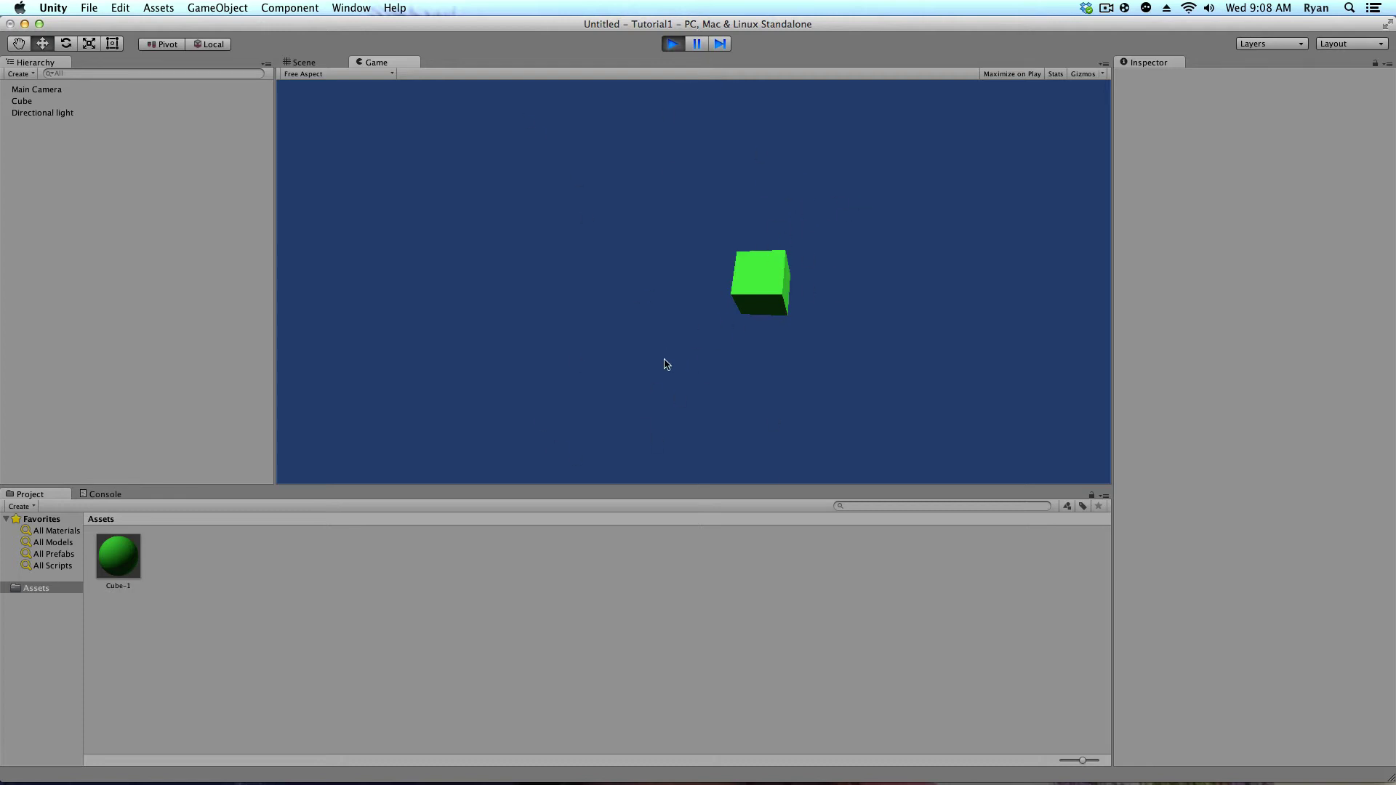
left_click(674, 45)
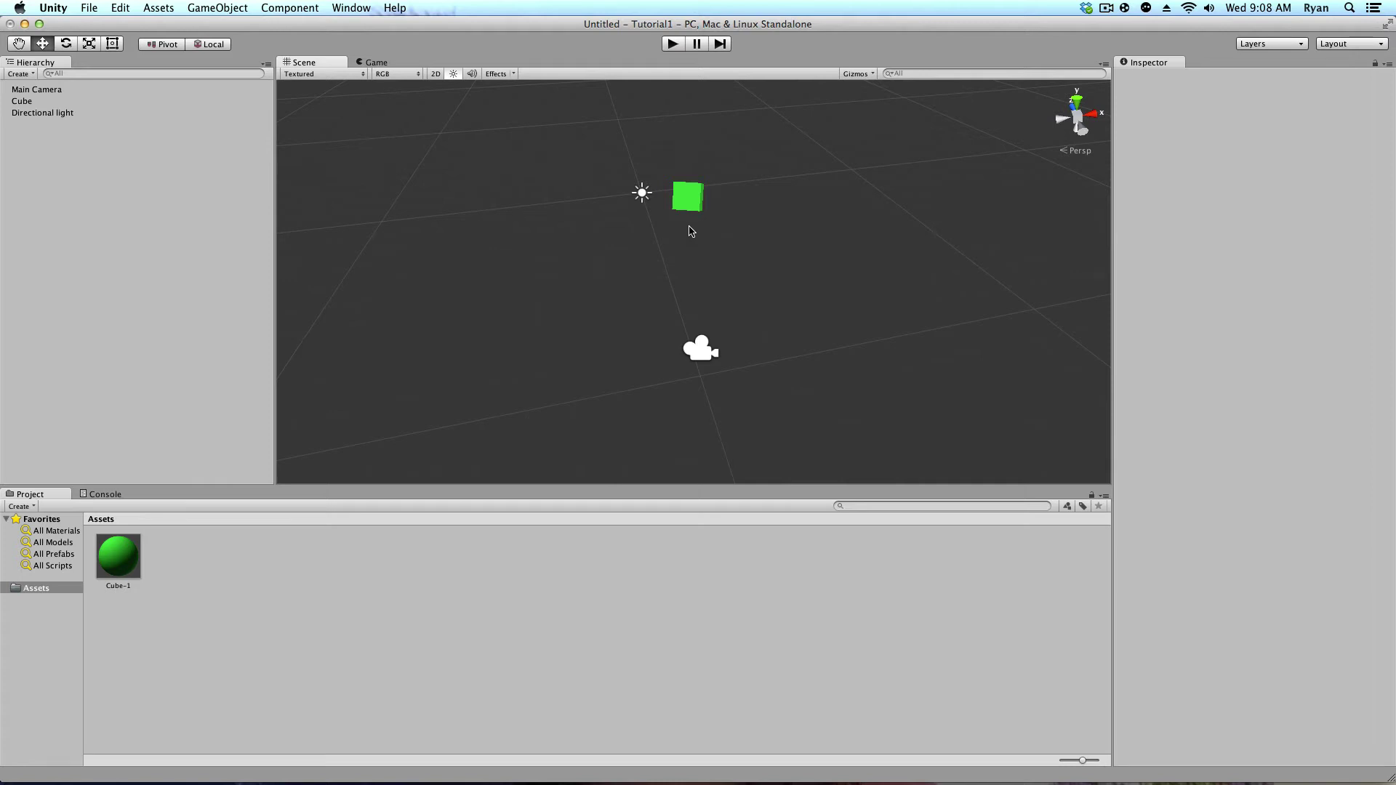
right_click_drag(691, 231, 665, 220)
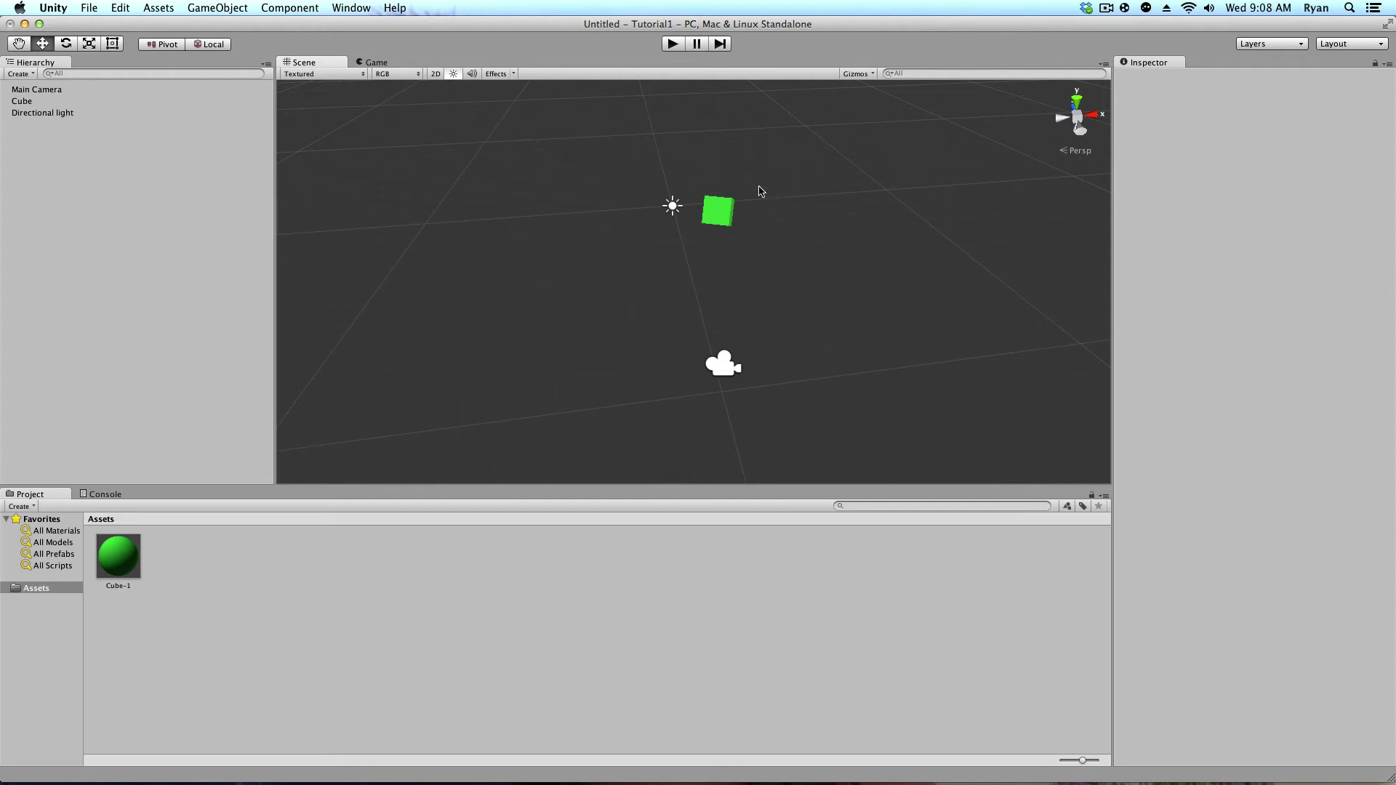
- Select the cube, move it along Z, Y and X, and preview it through the game camera
left_click(217, 8)
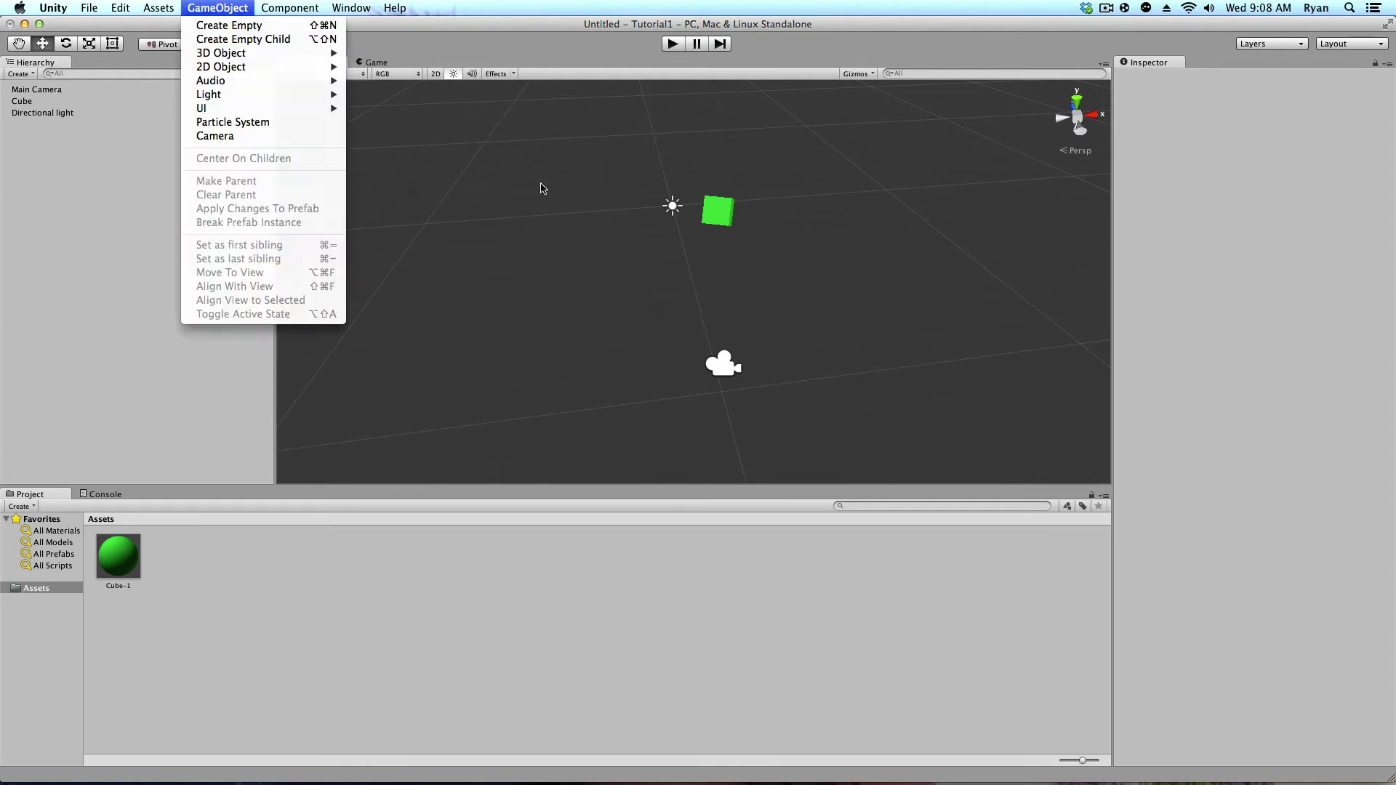
left_click(557, 189)
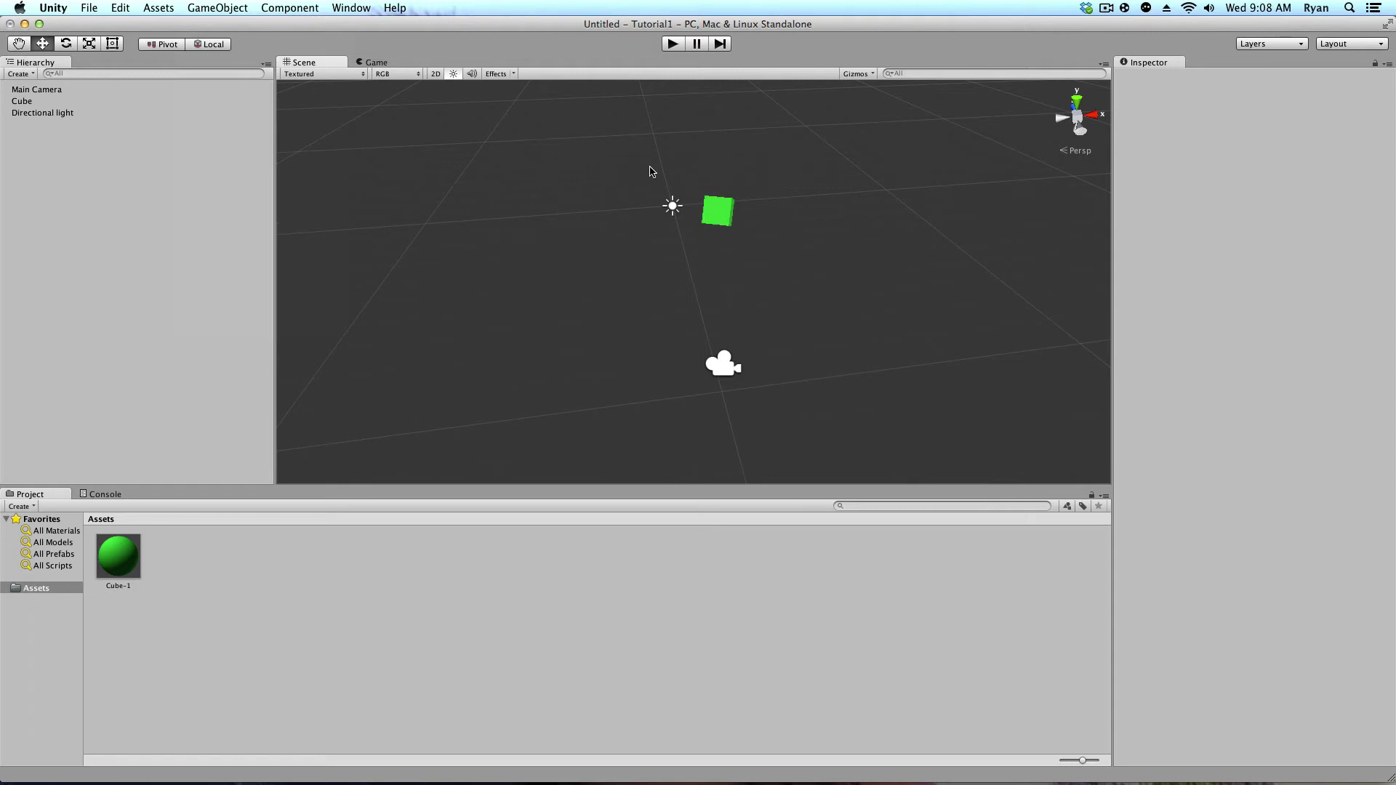
left_click(717, 224)
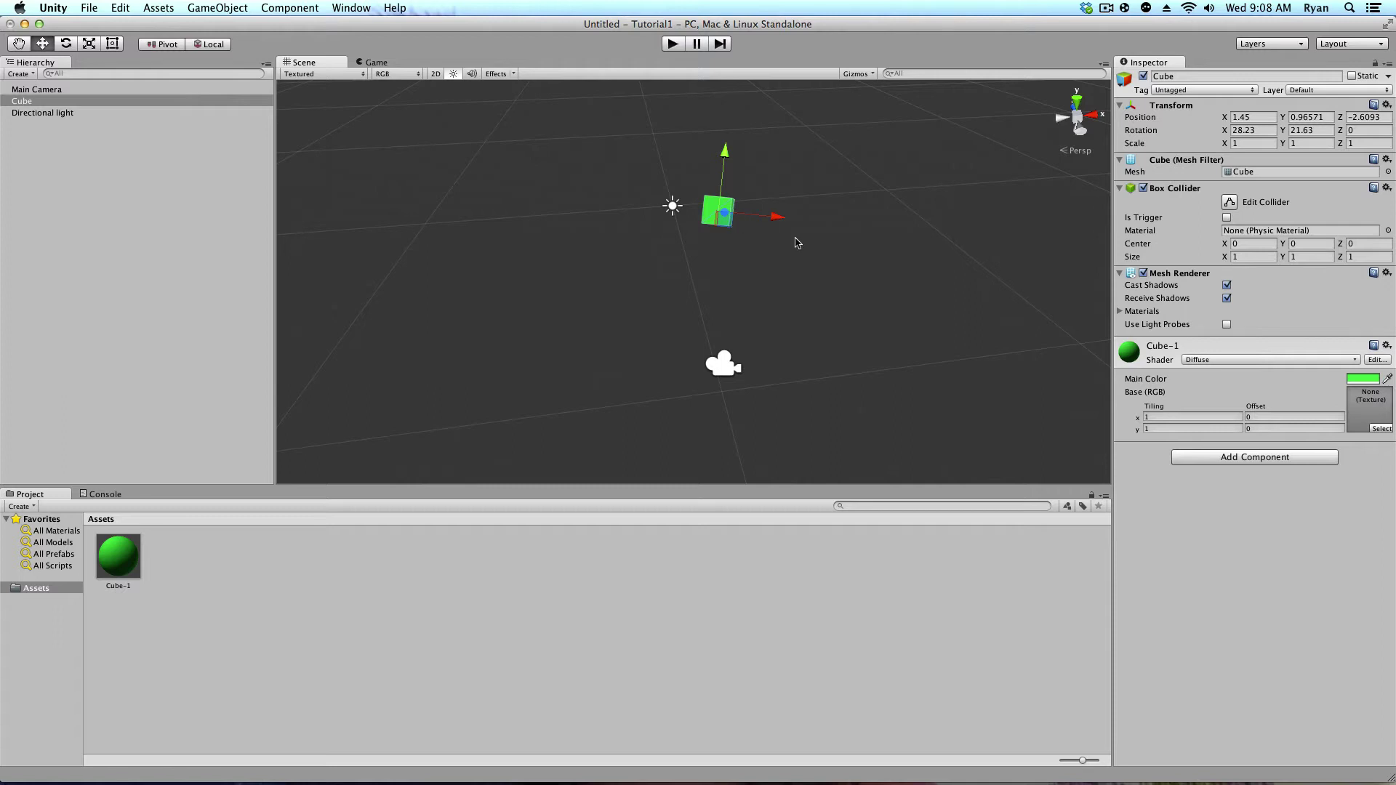
middle_click_drag(798, 244, 658, 260)
left_click_drag(488, 268, 354, 290)
middle_click_drag(441, 347, 510, 335)
left_click_drag(627, 320, 620, 314)
left_click(380, 62)
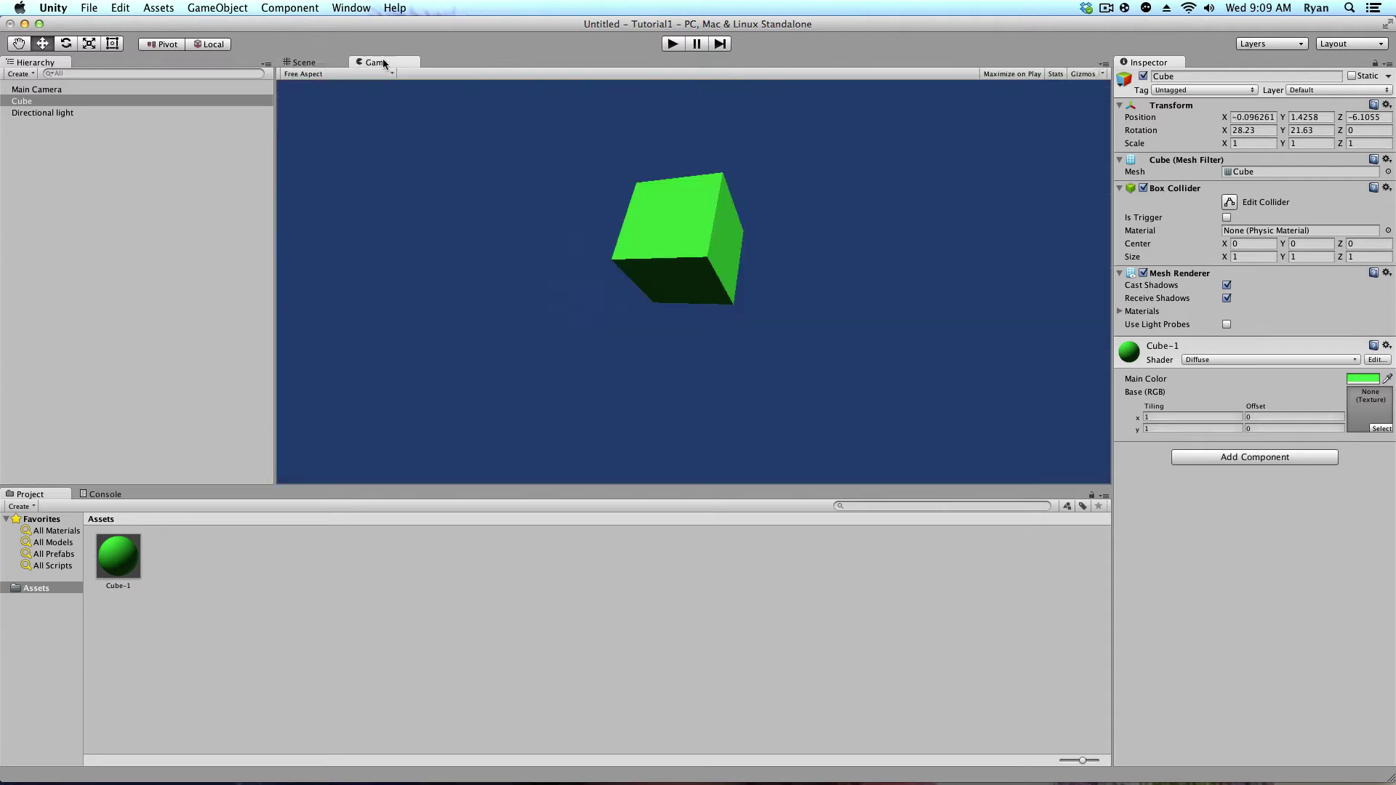
left_click(300, 63)
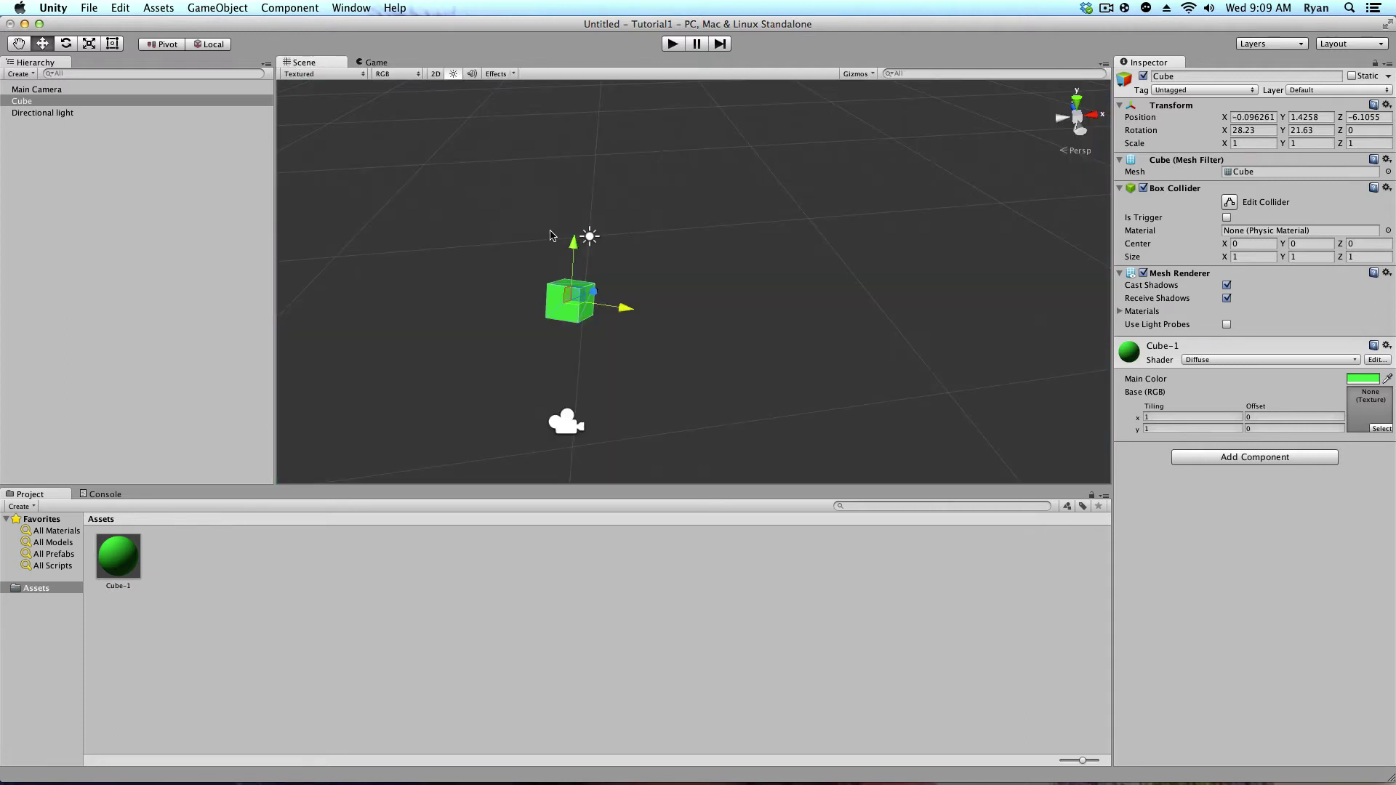
- Lower the cube further to Y 0.91346, recheck the Game view, then deselect it
left_click_drag(574, 249, 575, 272)
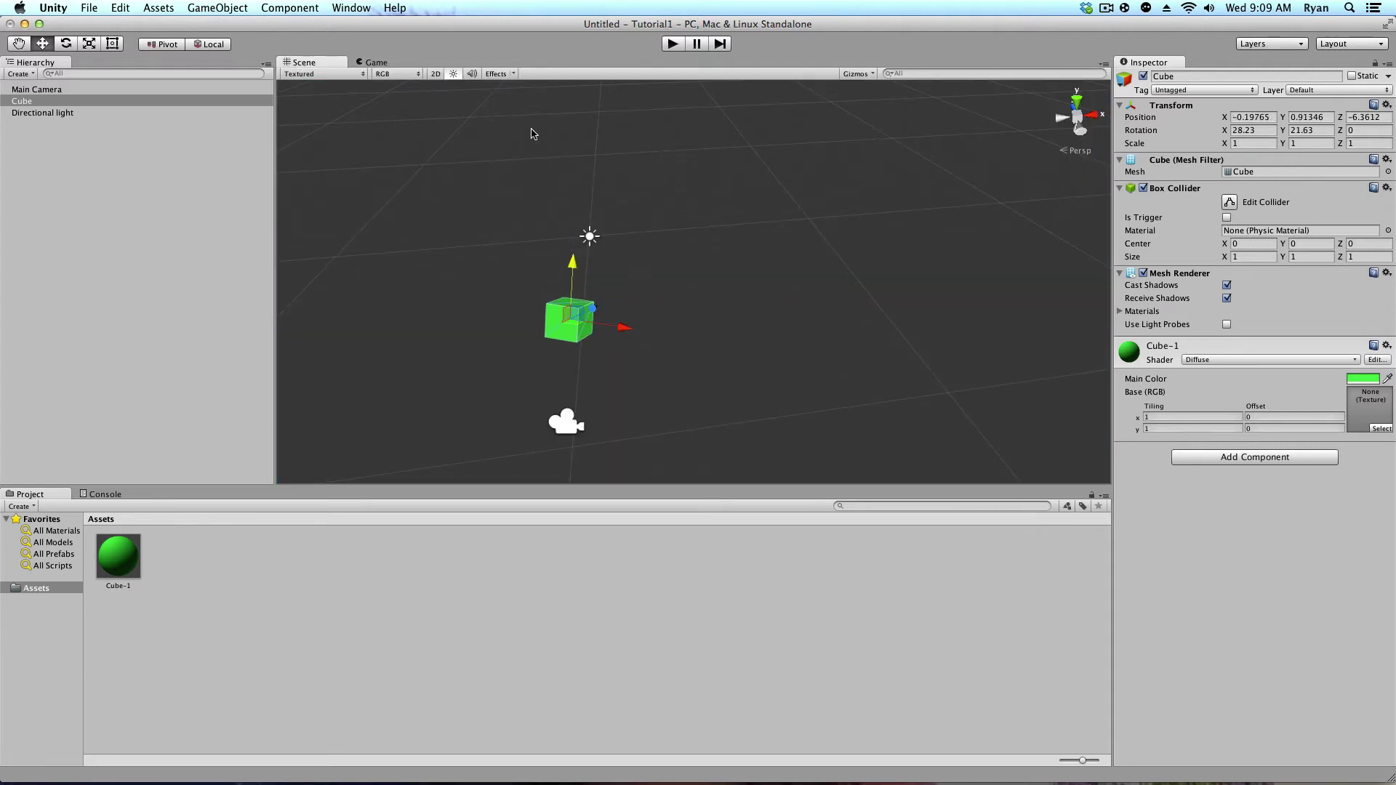
left_click(375, 62)
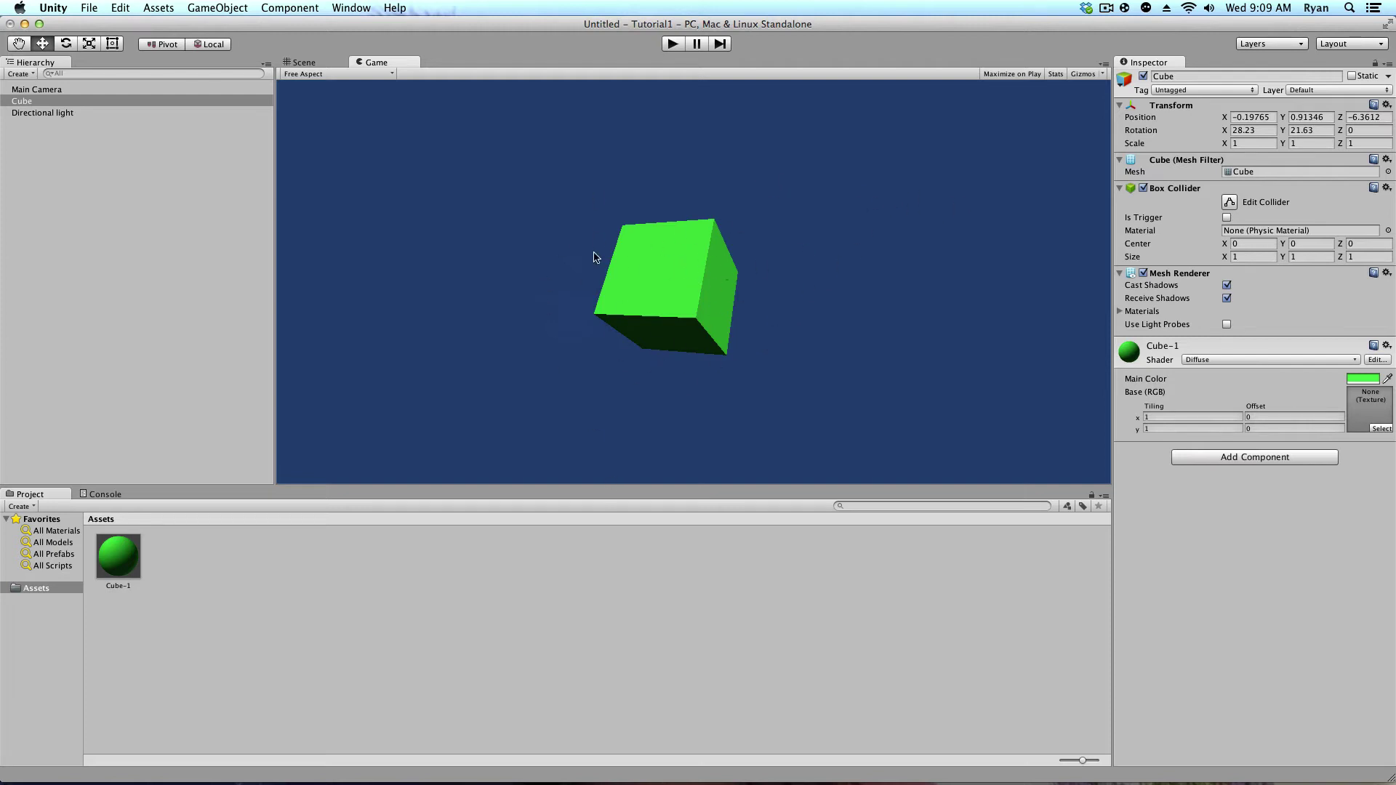
left_click(299, 63)
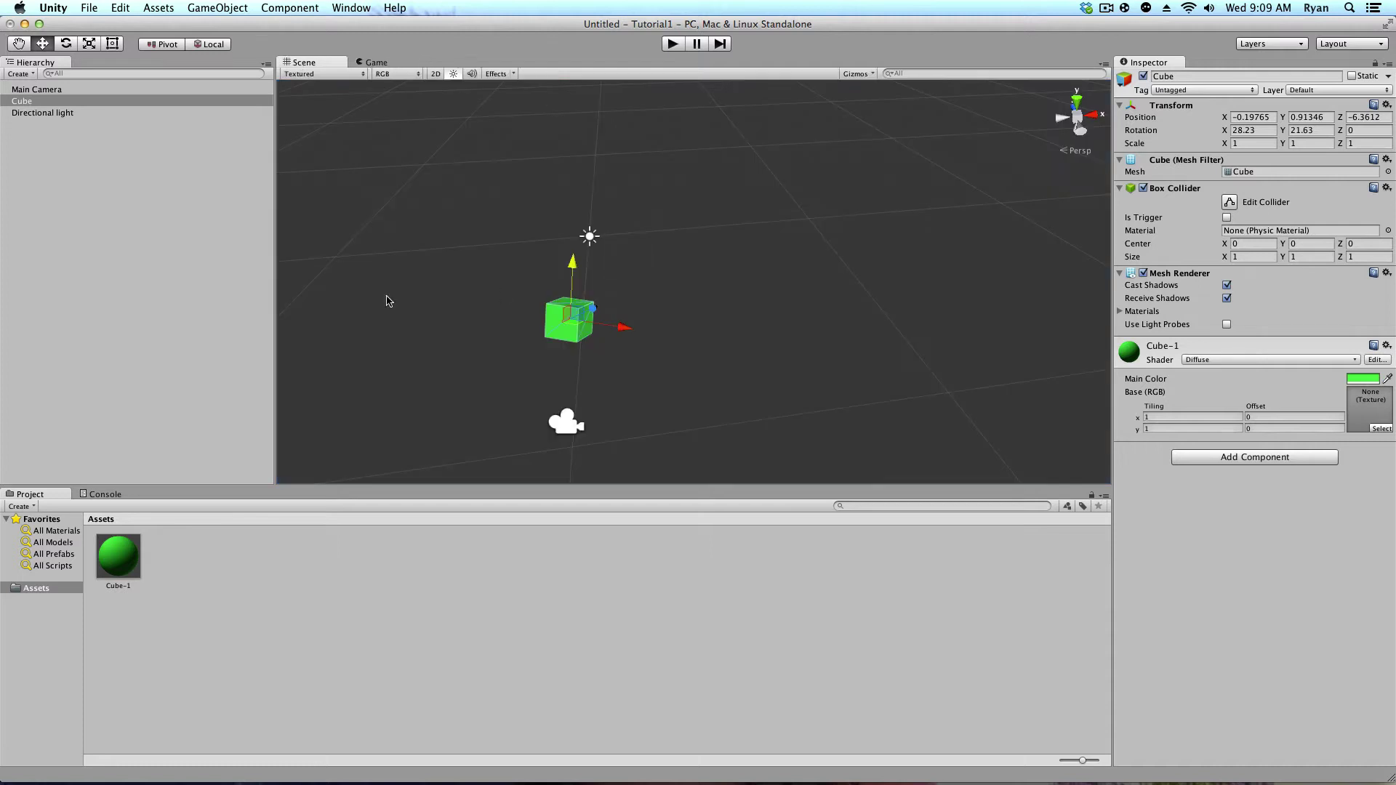
left_click(59, 189)
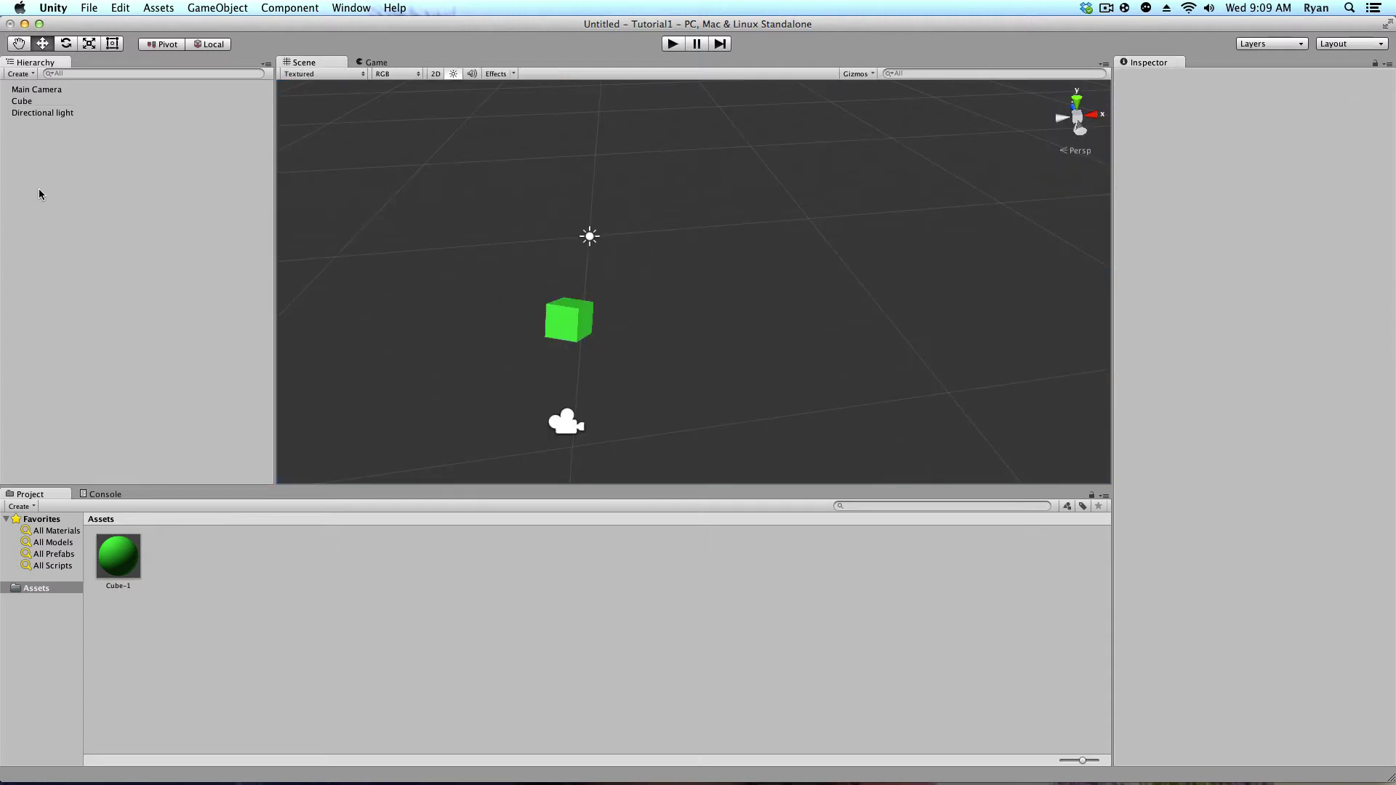
- Create a UI > Button from the Hierarchy menu and frame the new 130 by 30 Button
right_click(70, 167)
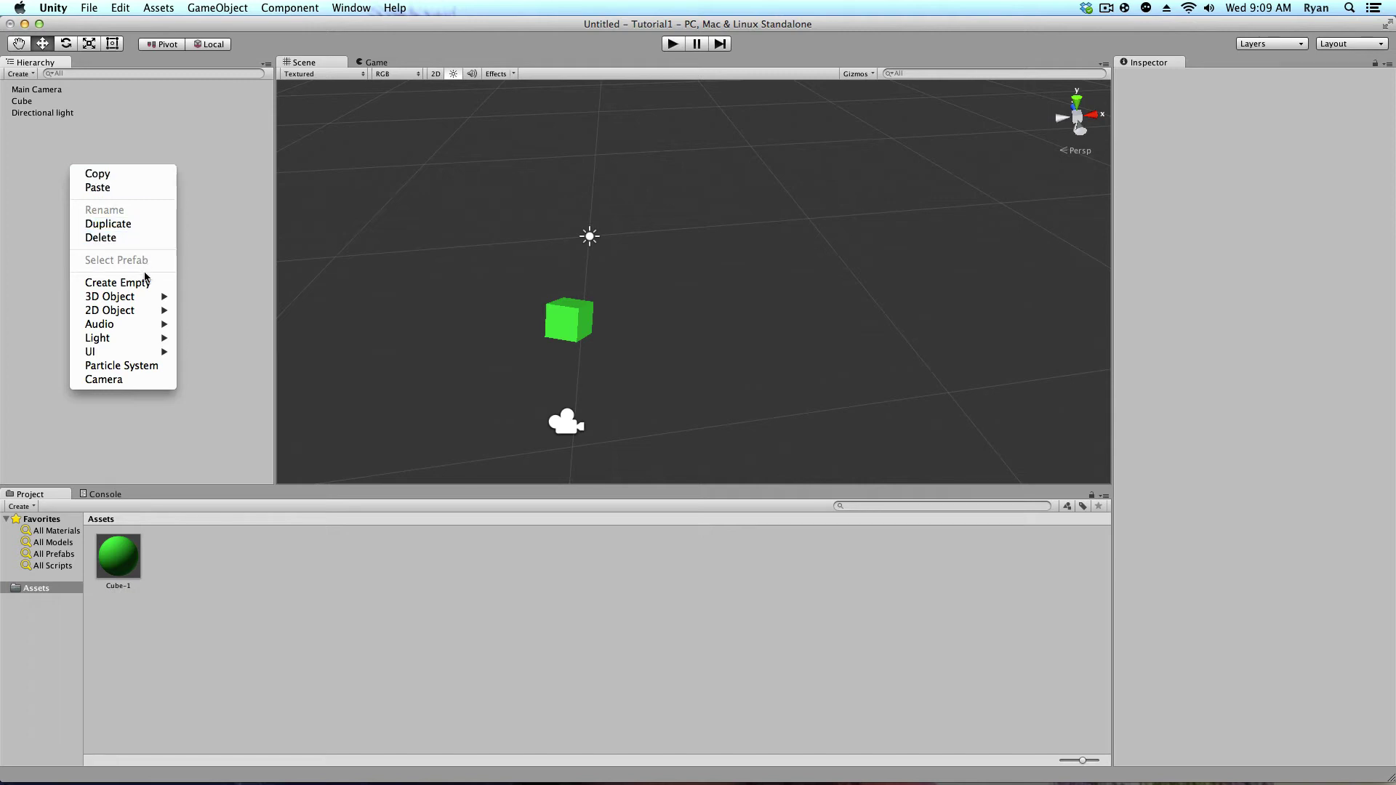
mouse_move(136, 354)
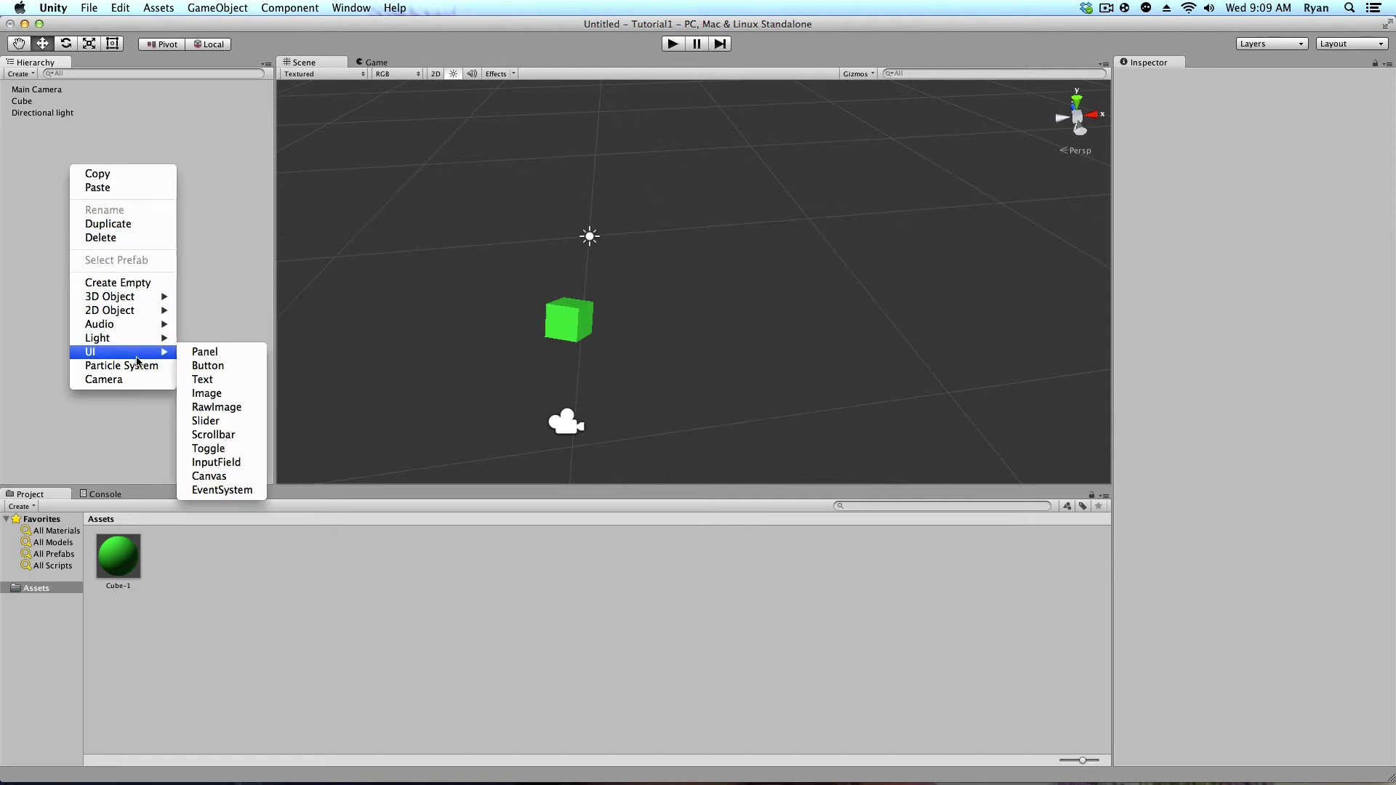
left_click(210, 366)
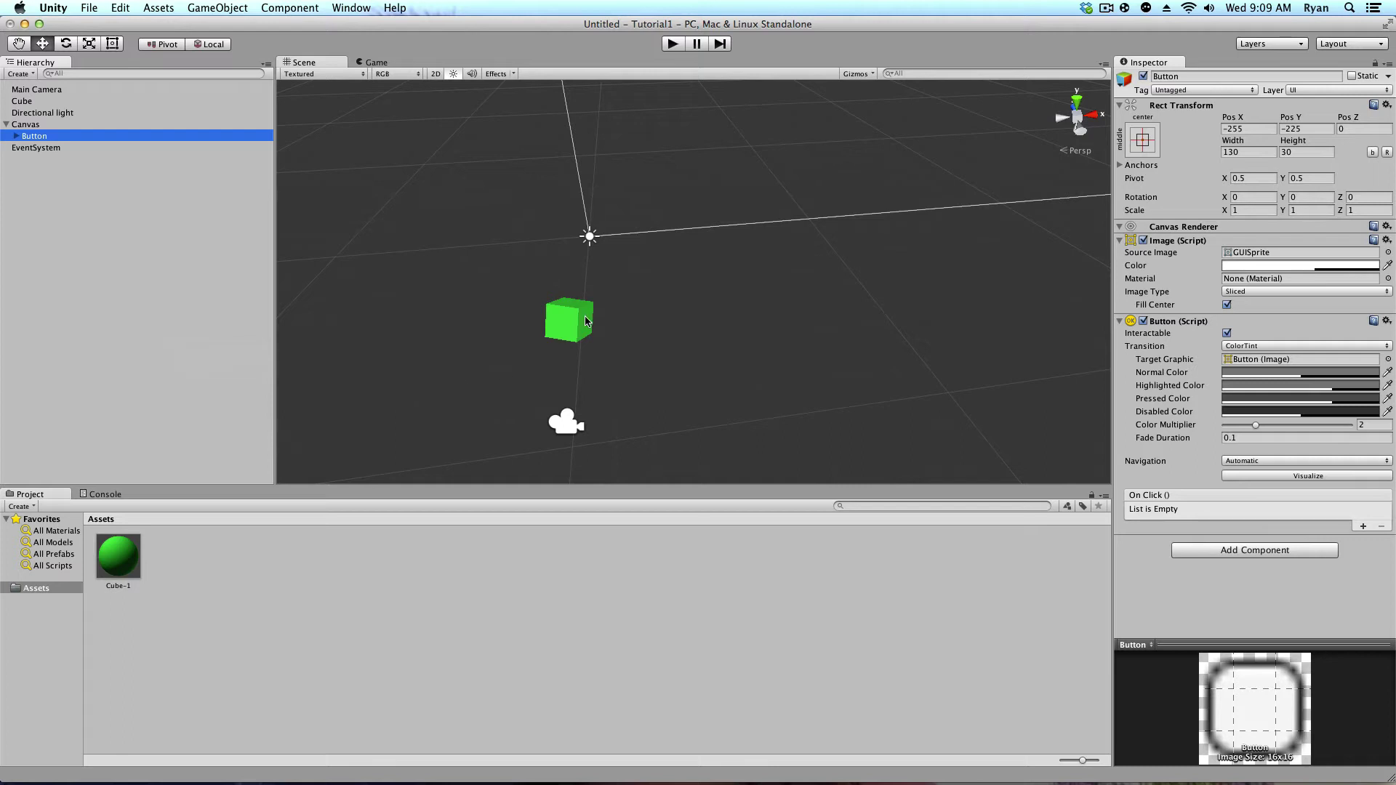
key("f")
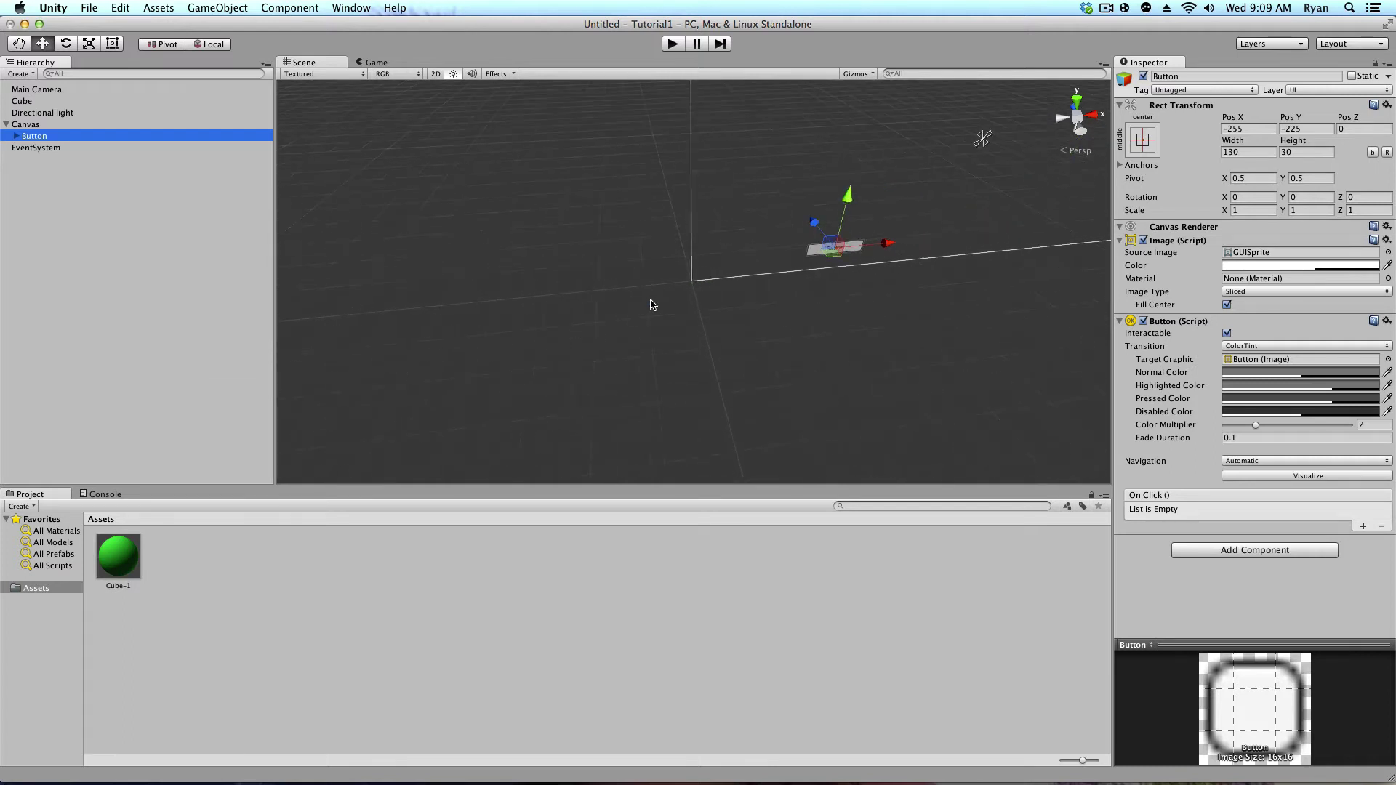
right_click_drag(652, 304, 684, 294)
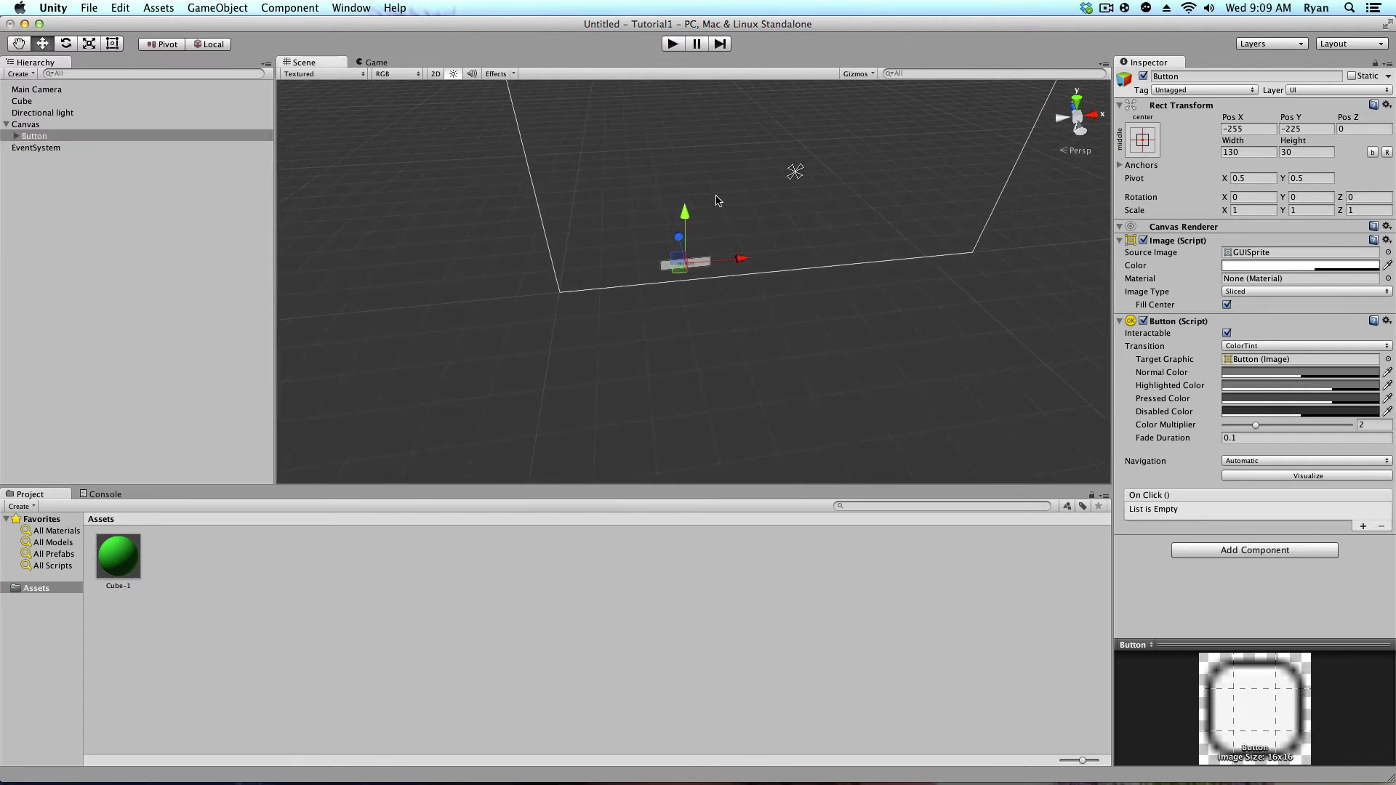
left_click(67, 203)
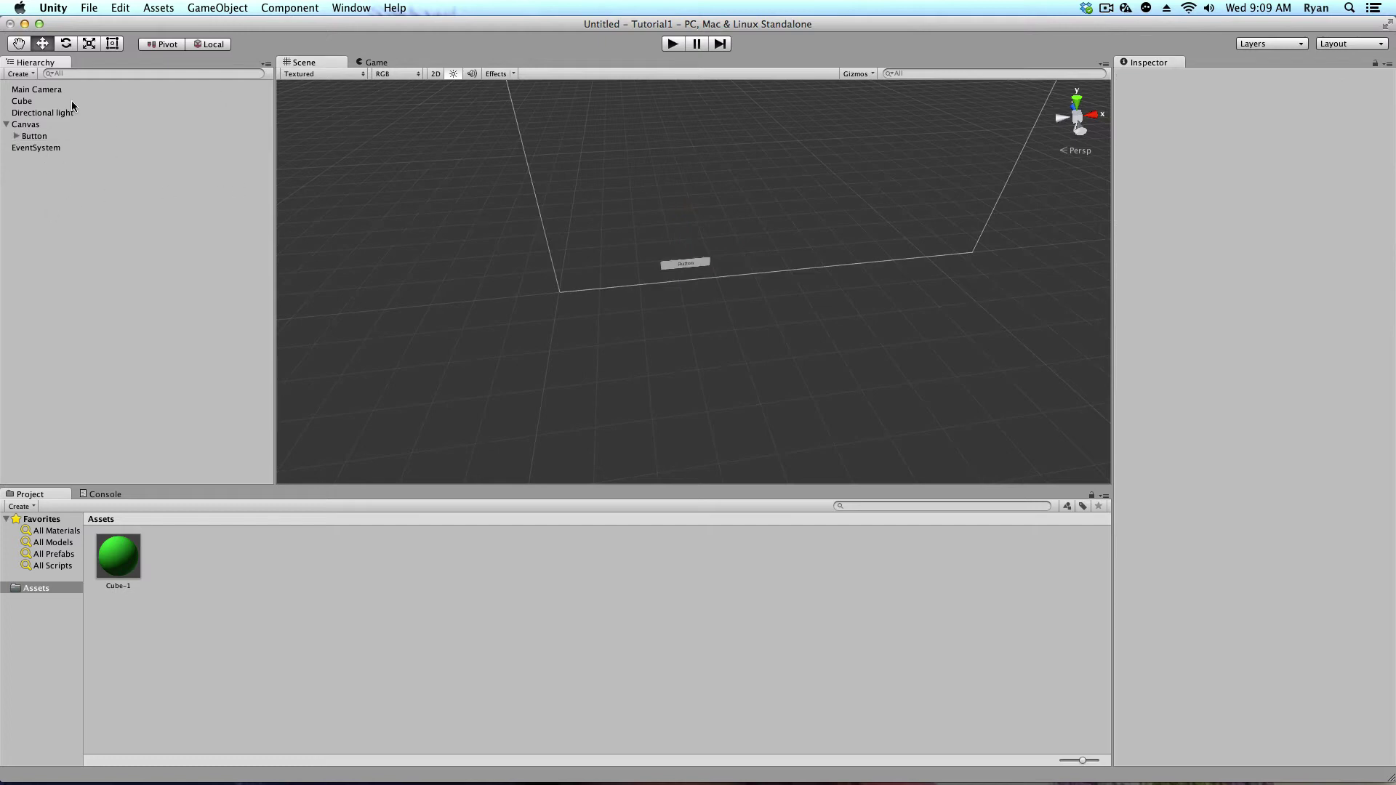
left_click(26, 125)
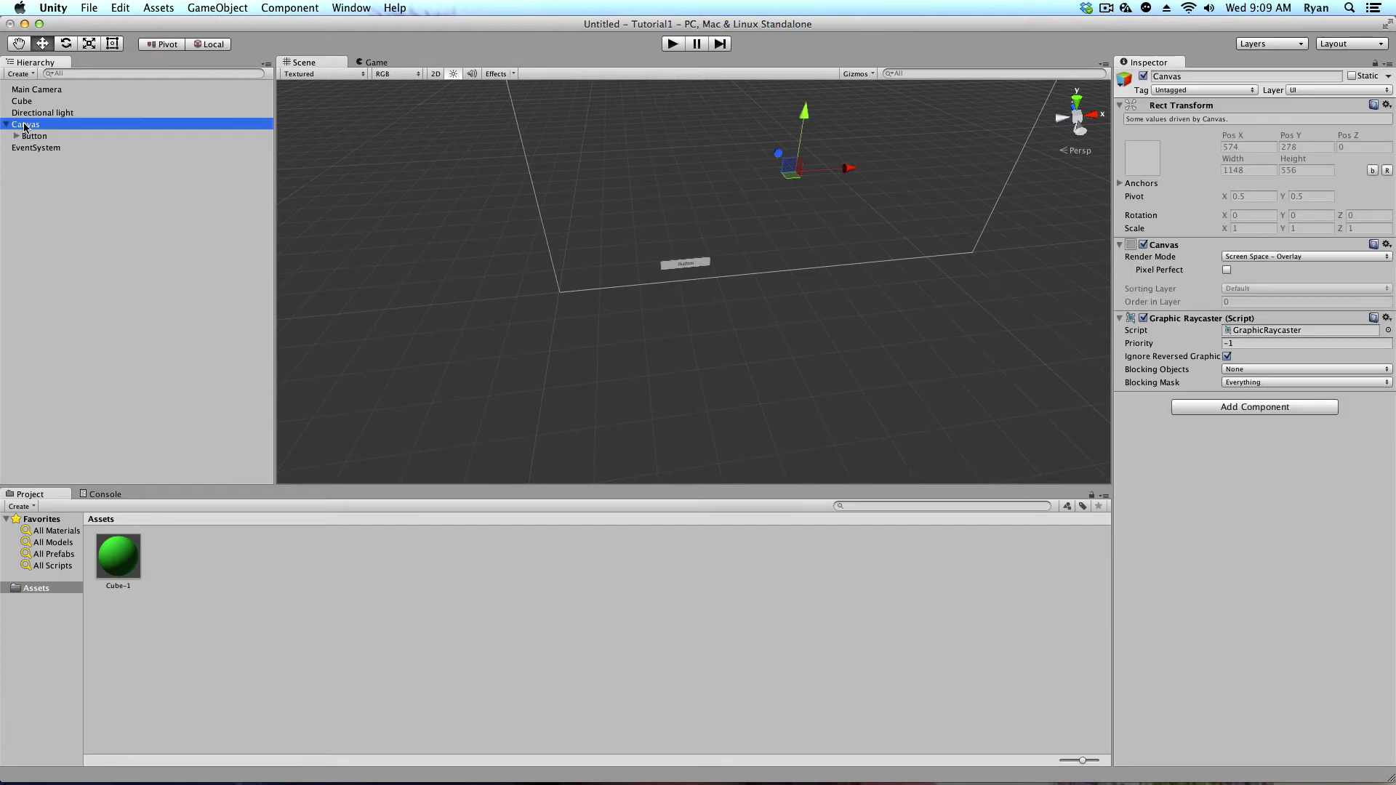
left_click(817, 173)
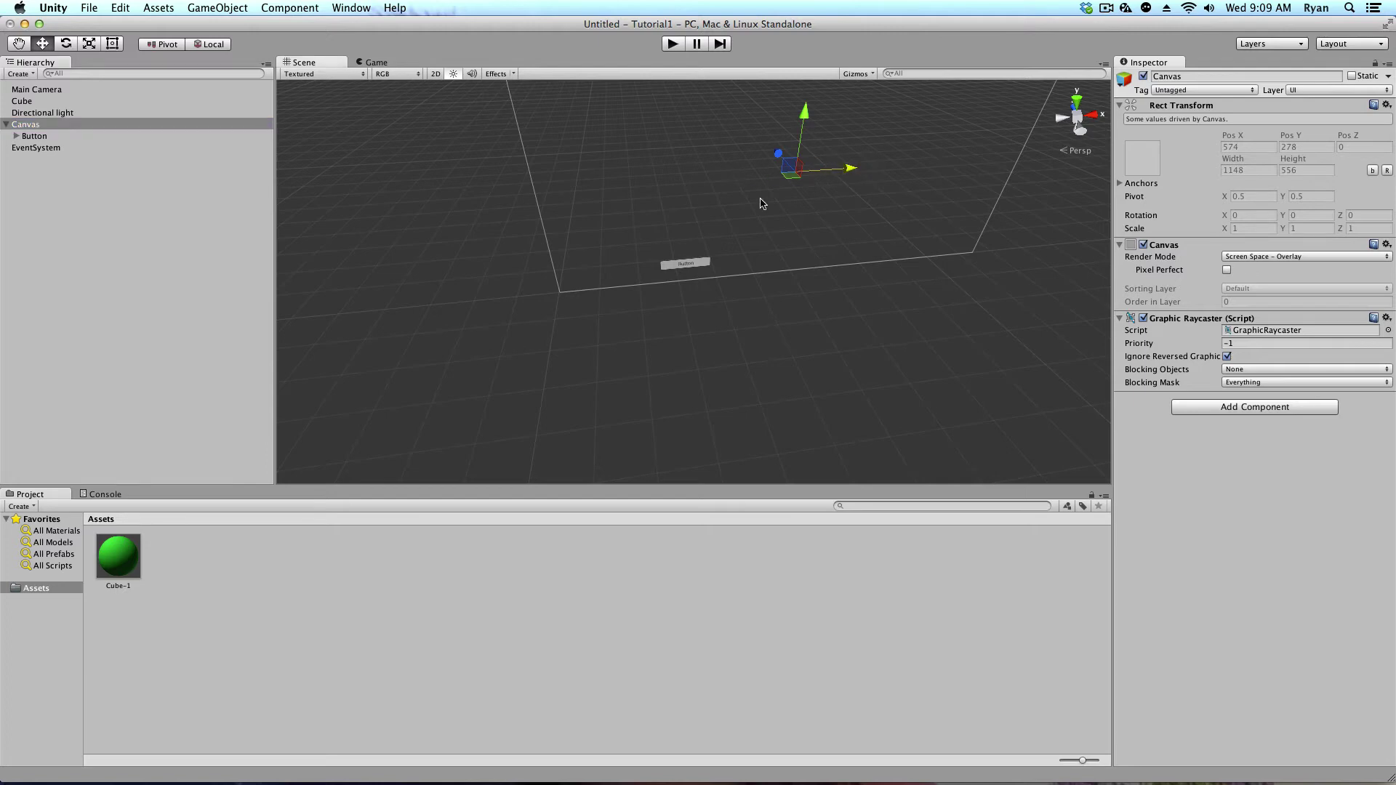
left_click(161, 203)
left_click(51, 124)
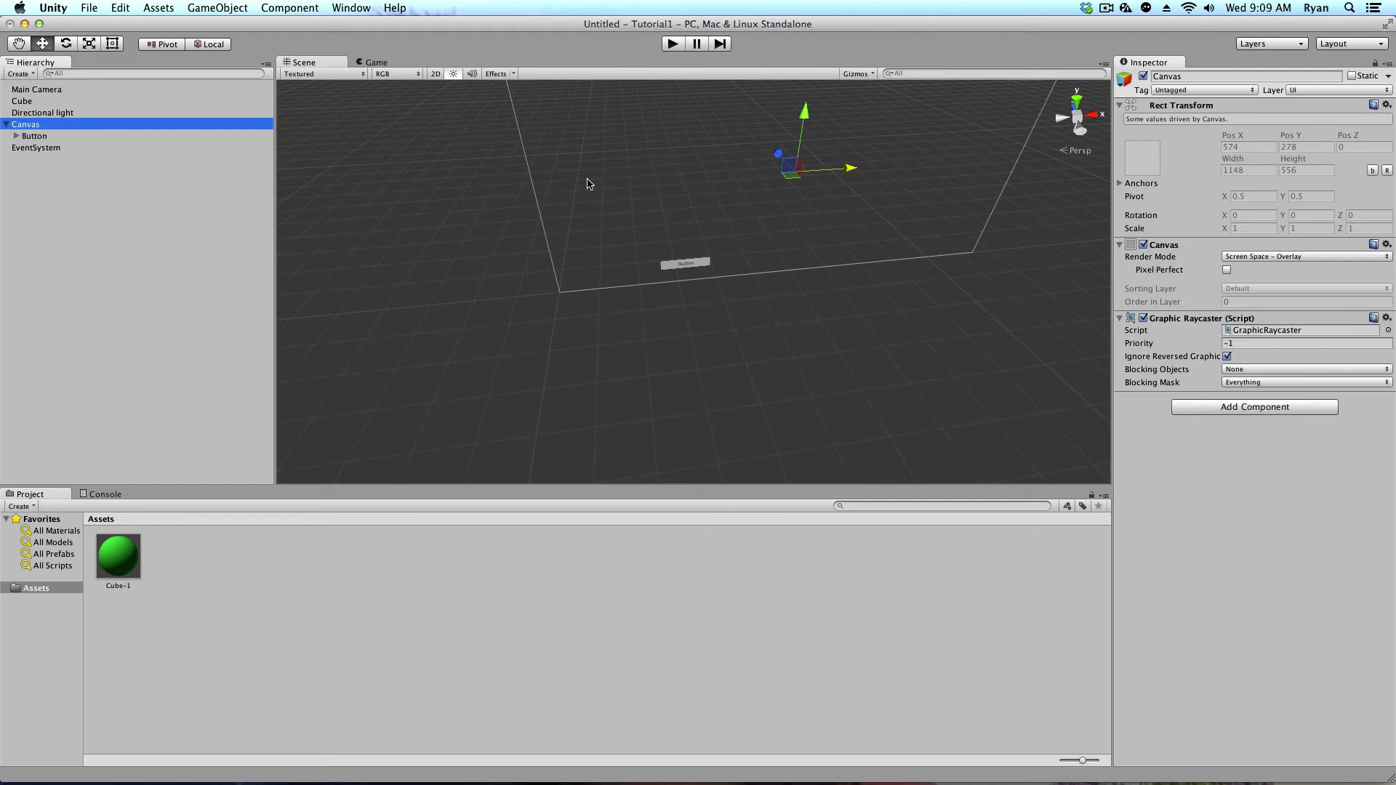
left_click(1271, 257)
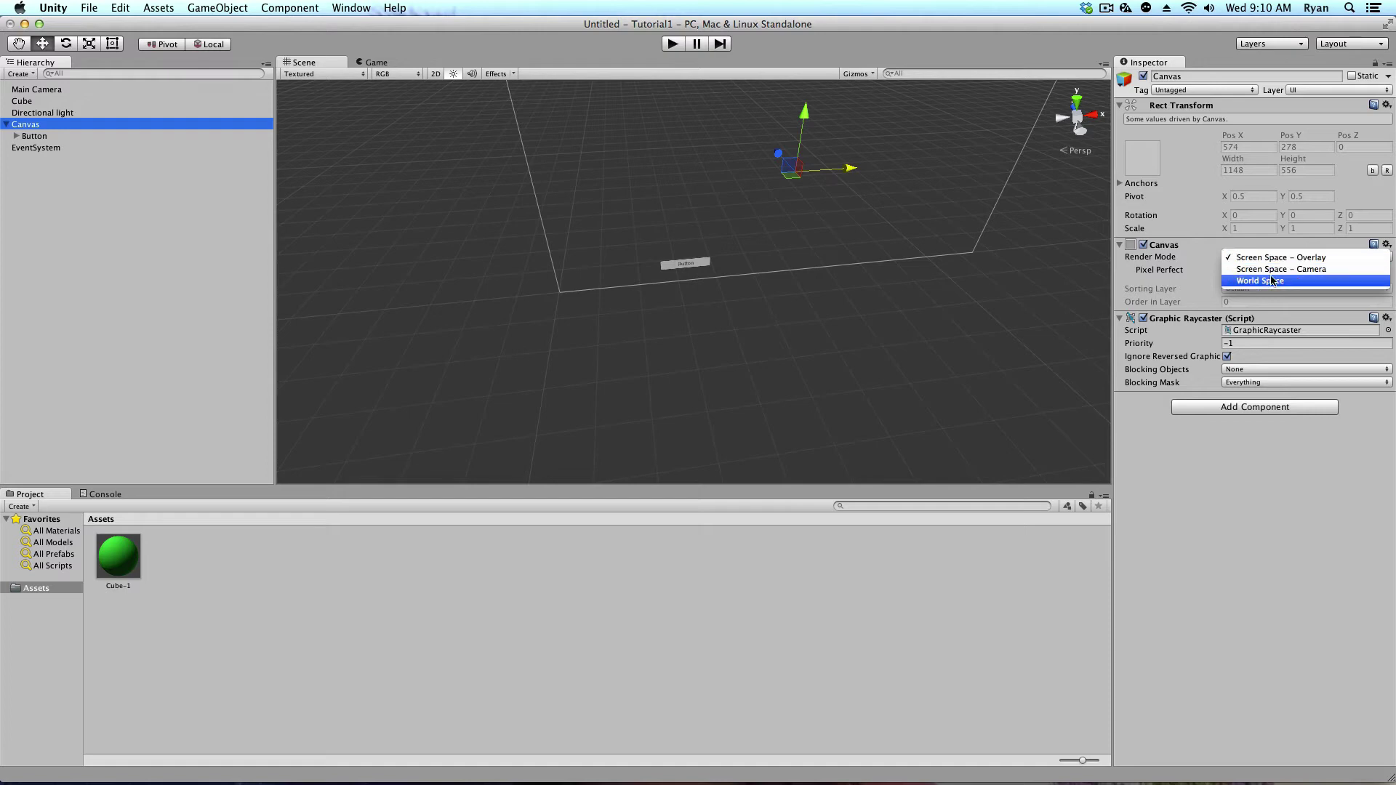
left_click(1273, 285)
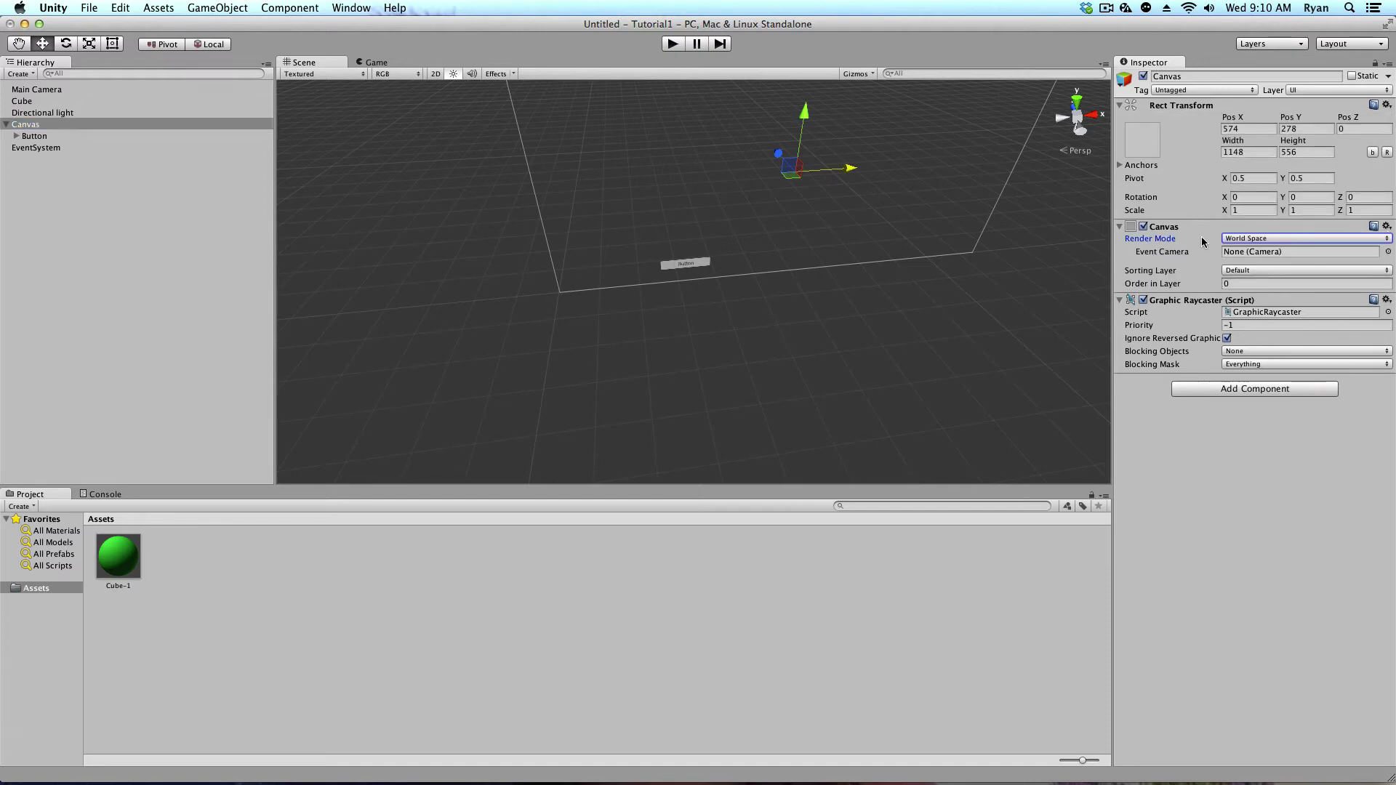
middle_click_drag(817, 202, 711, 218)
left_click(672, 44)
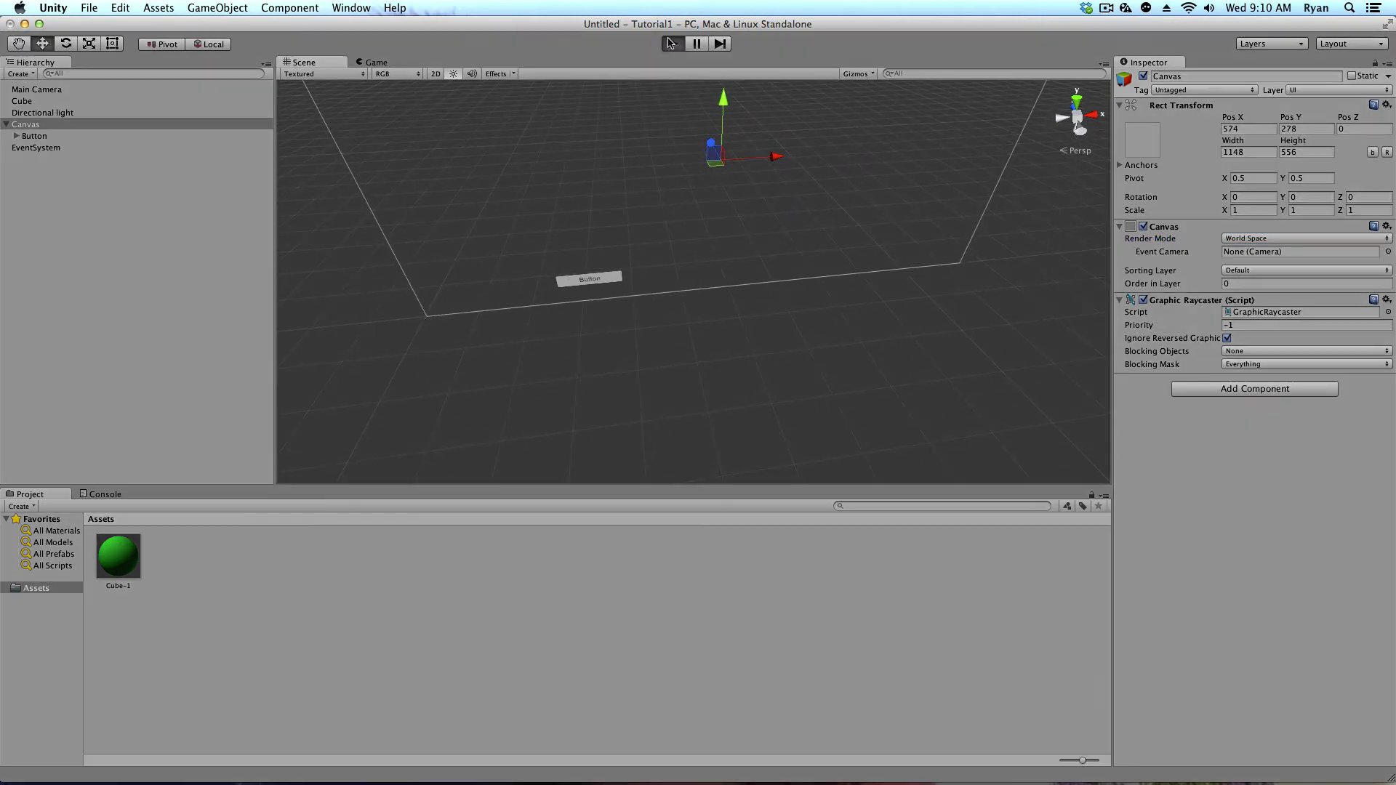
left_click(672, 43)
left_click(1313, 240)
left_click(1269, 211)
left_click(676, 44)
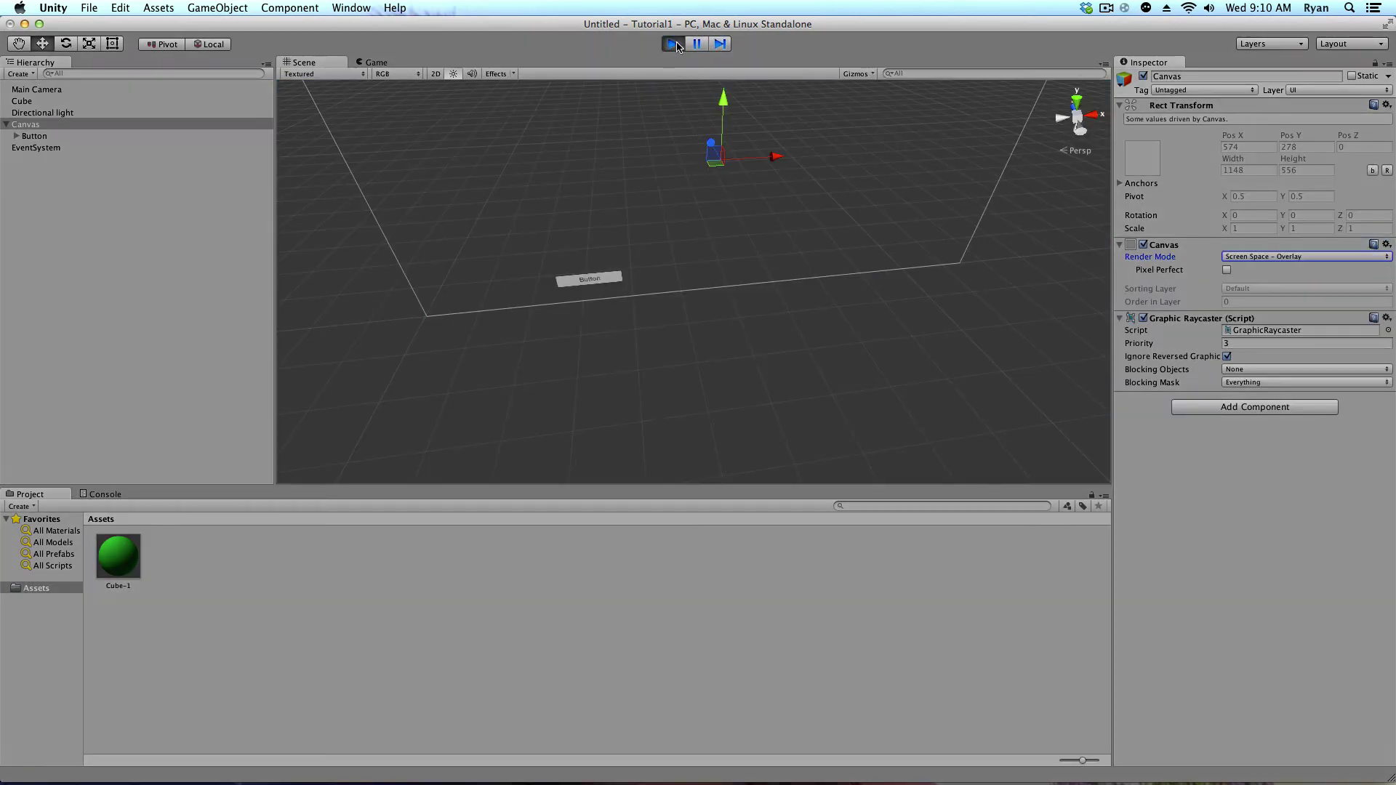
left_click(673, 44)
left_click_drag(768, 274, 819, 289, "alt")
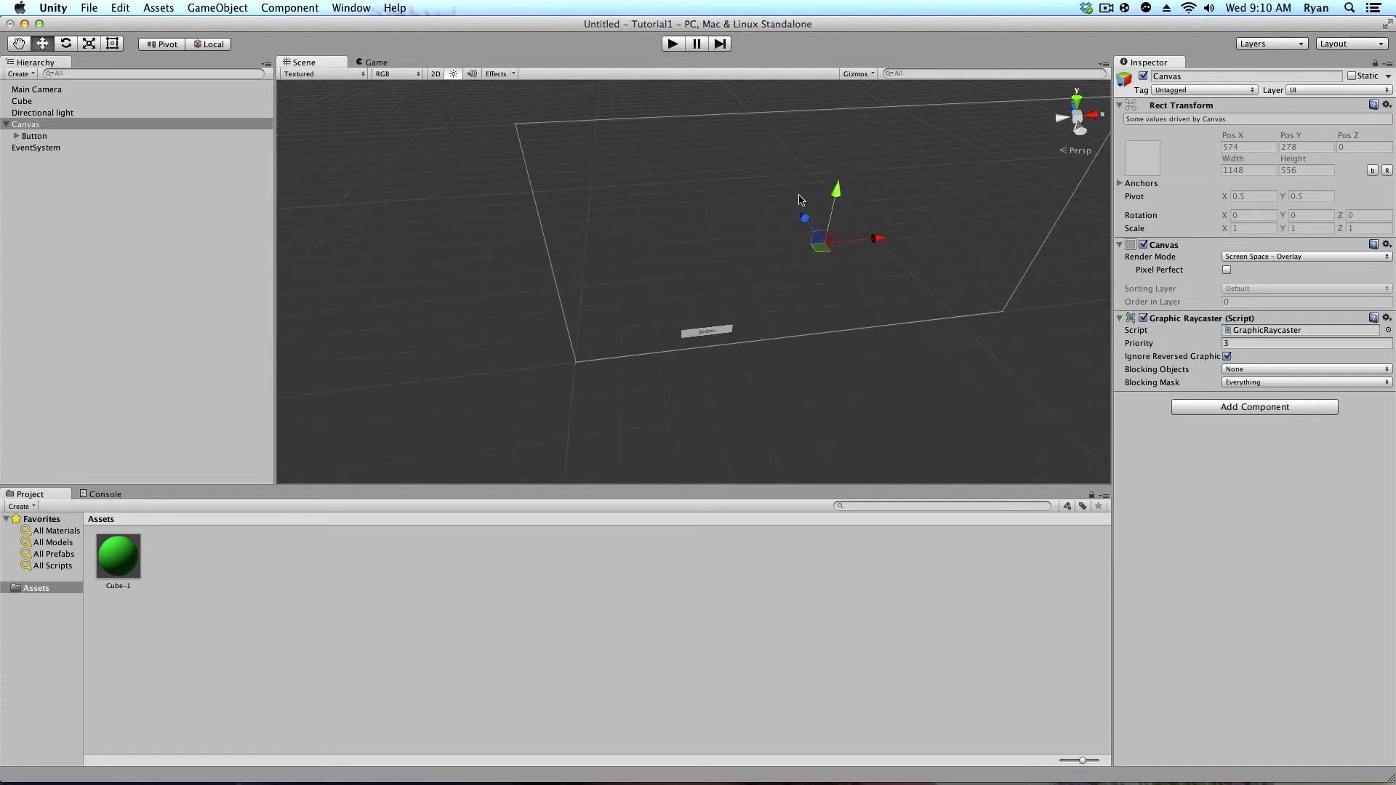
- Frame the Cube, Canvas and Directional light in turn to locate objects in the scene
left_click(29, 102)
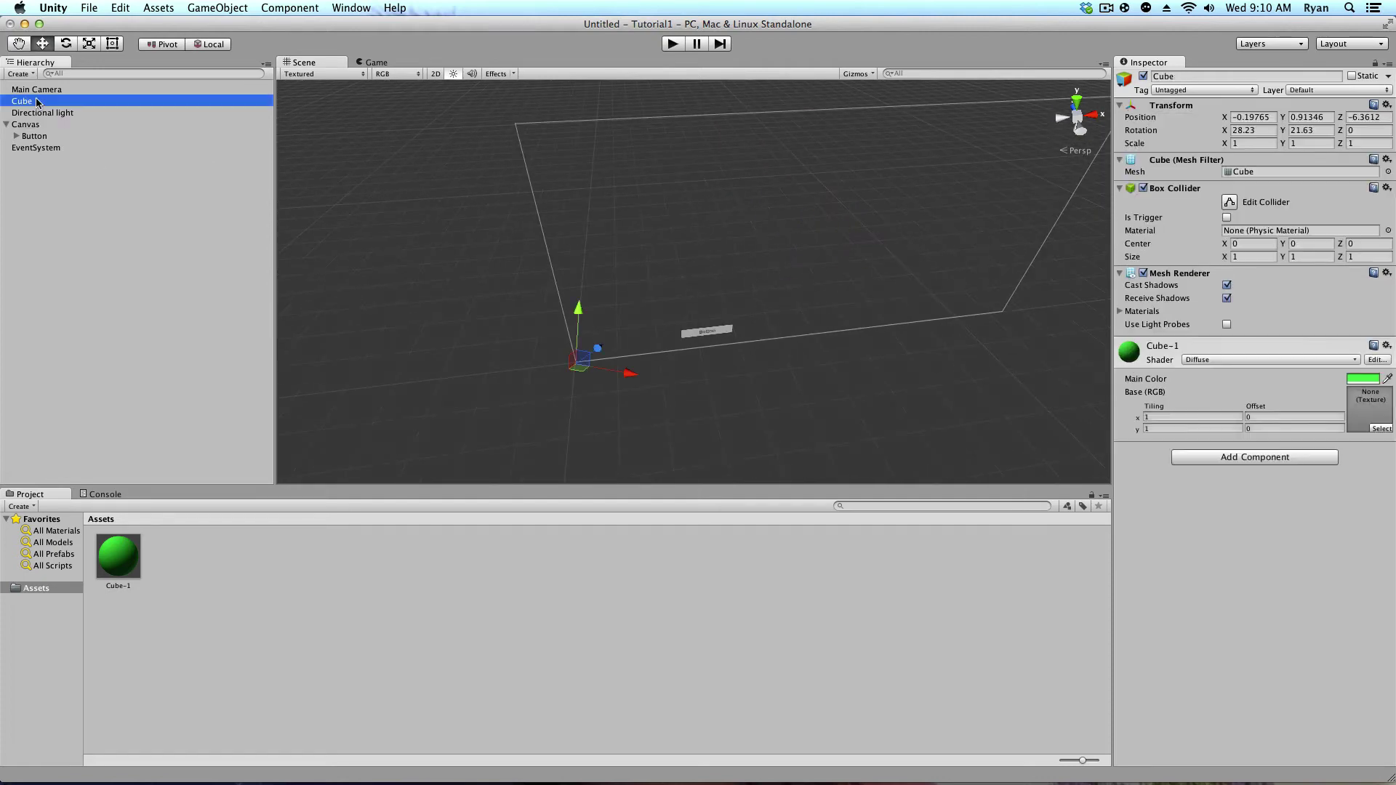
double_click(26, 104)
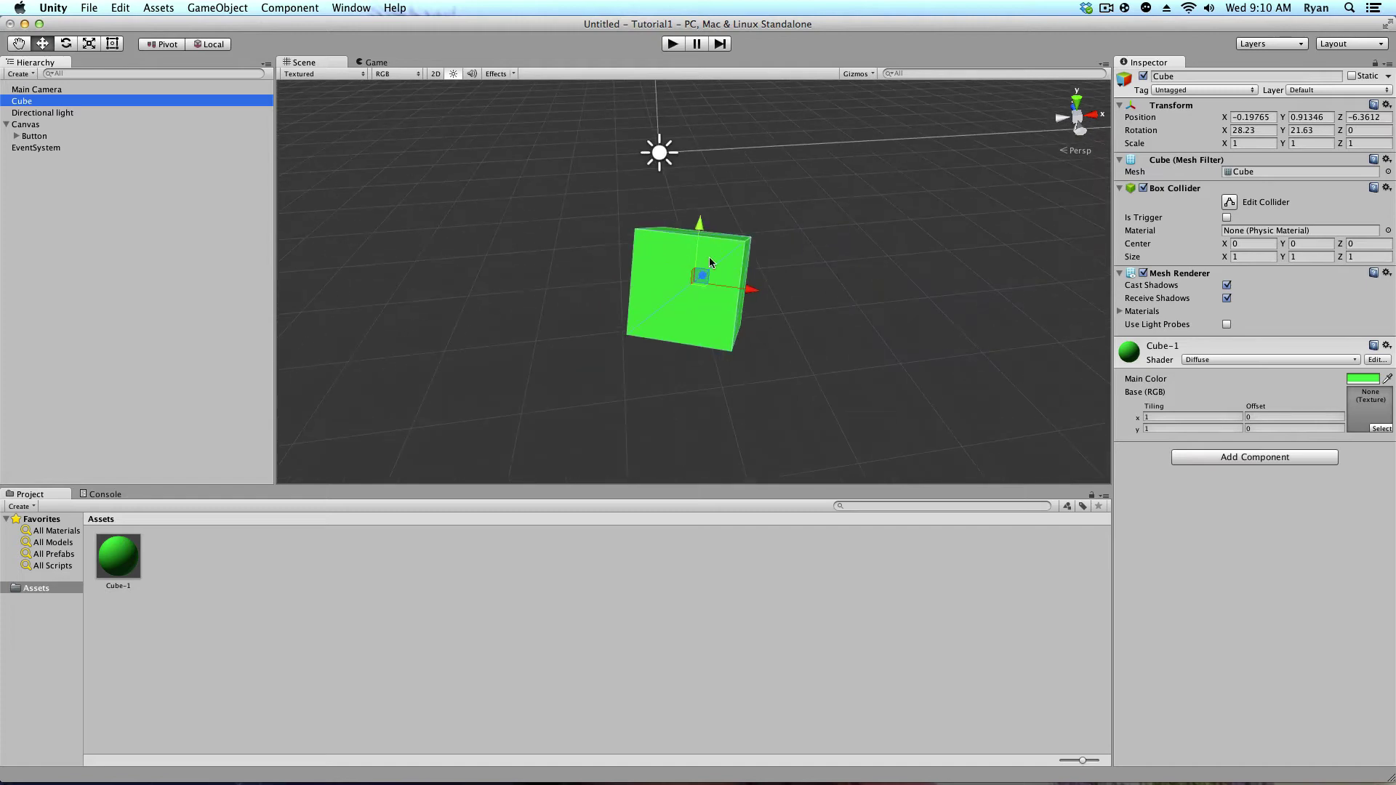
left_click_drag(760, 287, 670, 262, "alt")
scroll(718, 304, "down", 10)
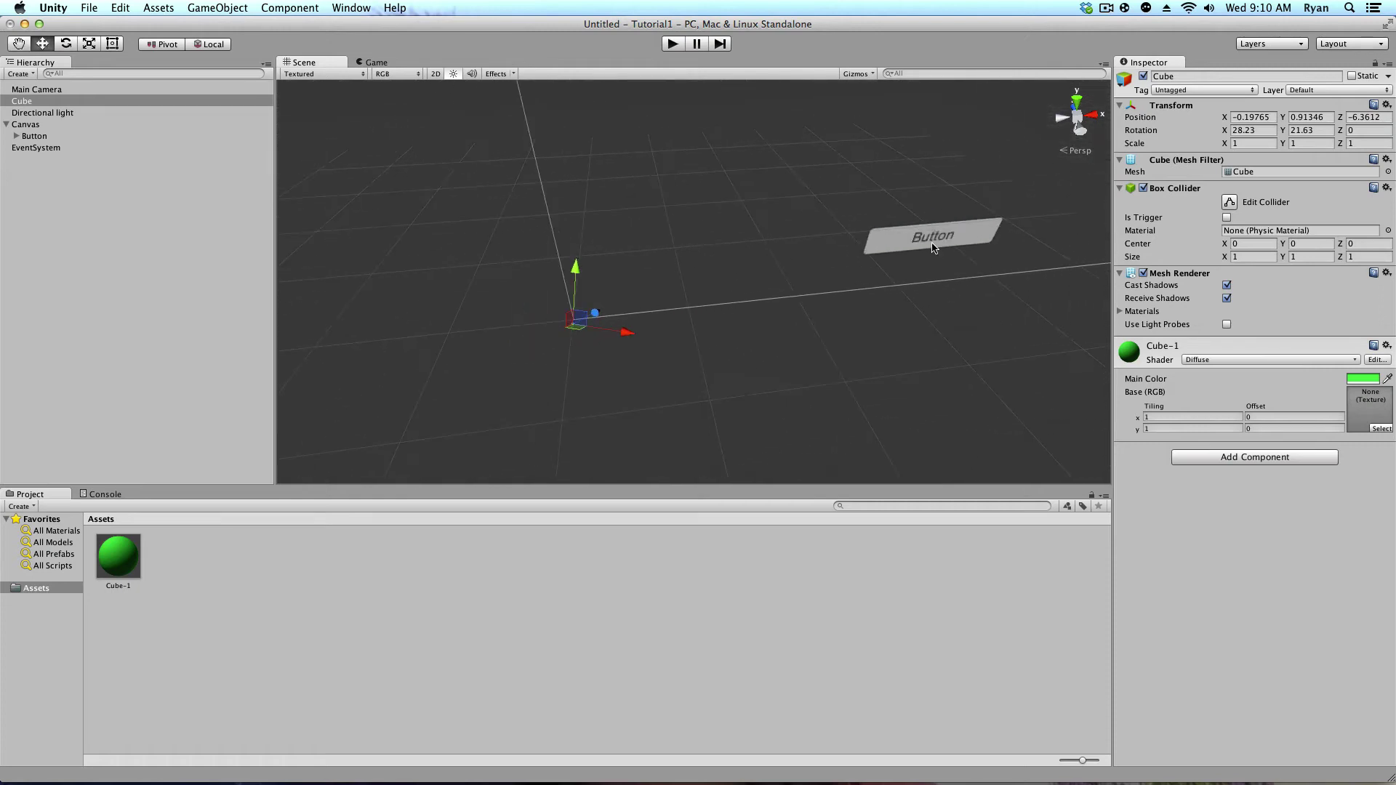
left_click(562, 165)
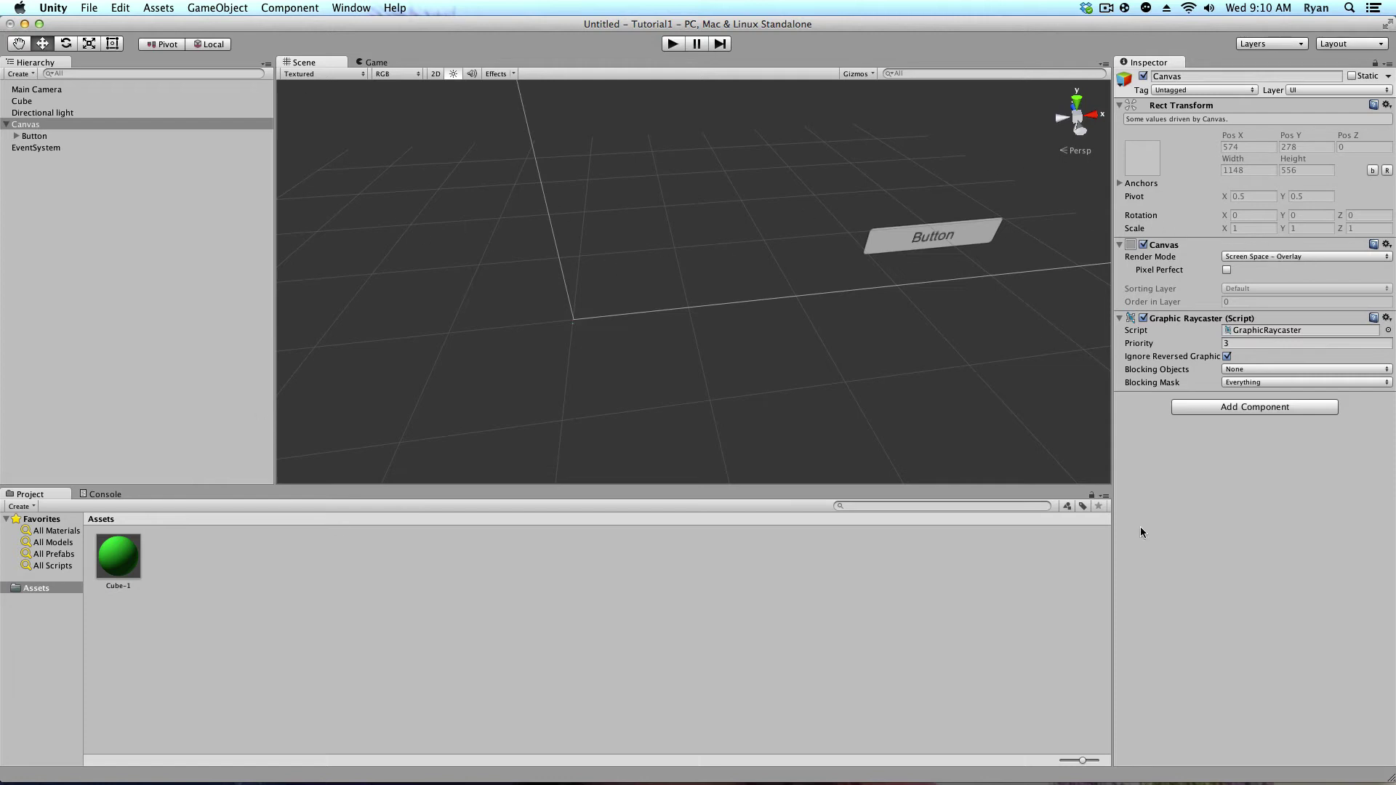
double_click(41, 113)
double_click(22, 101)
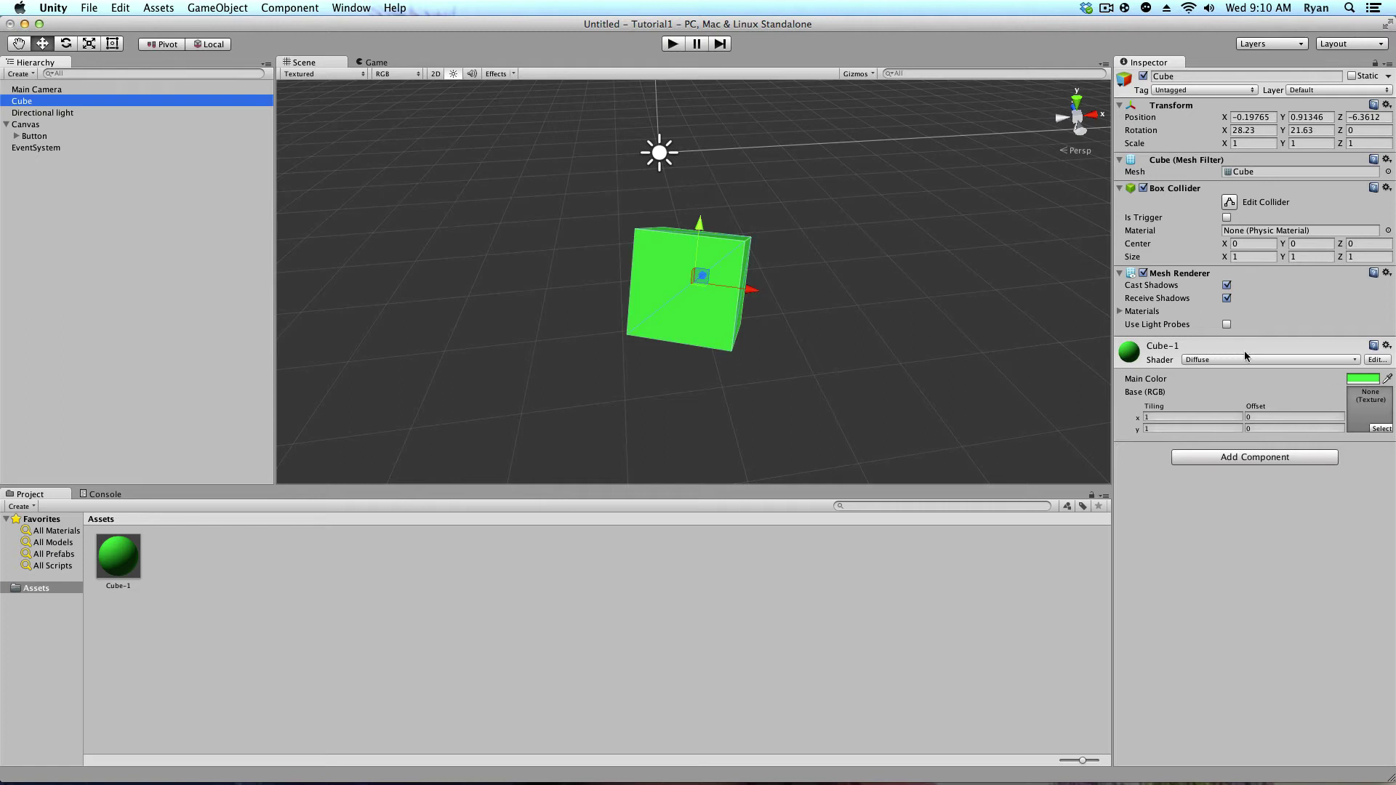
- Bring the Button into view, select it, and start play mode with Cmd+P
scroll(807, 296, "down", 6)
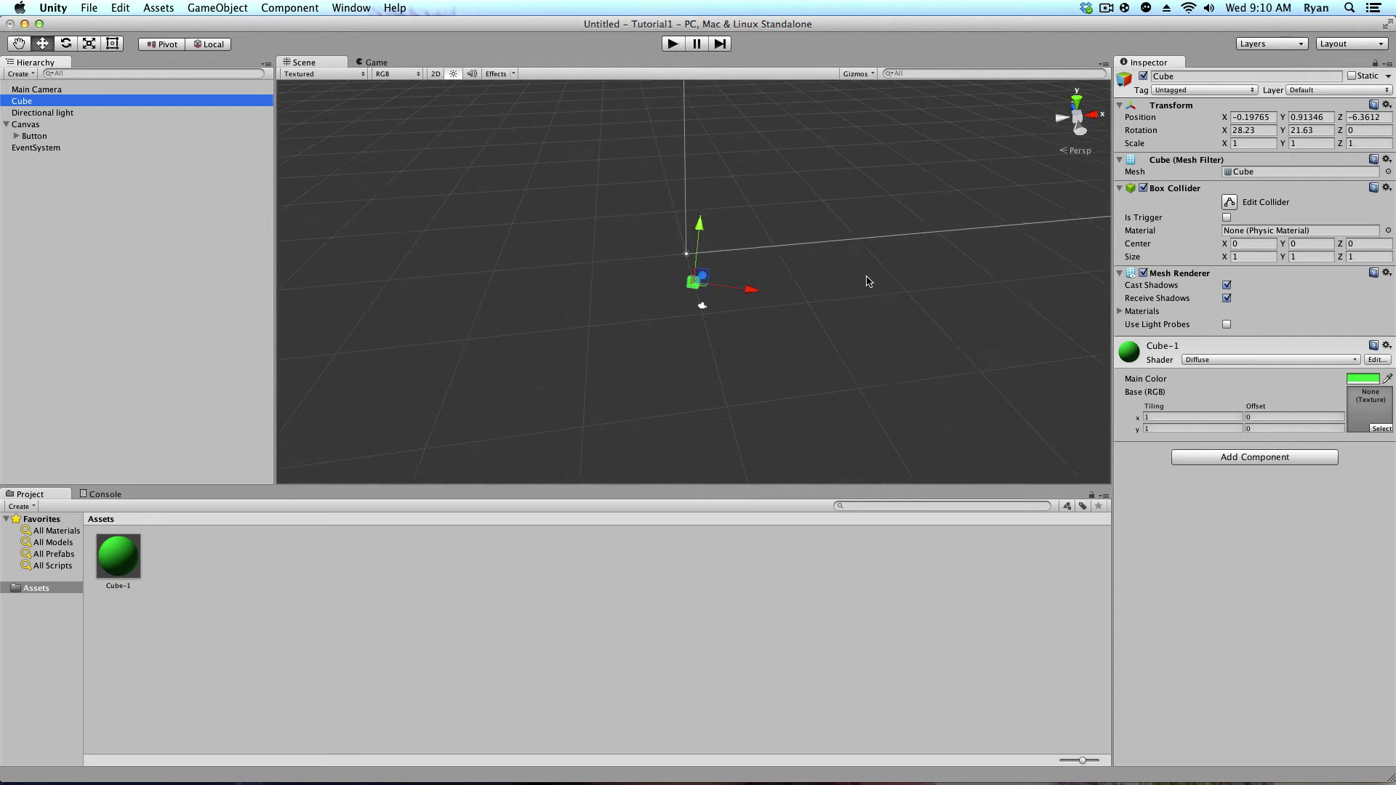
middle_click_drag(875, 286, 744, 244)
scroll(784, 241, "up", 4)
left_click(838, 204)
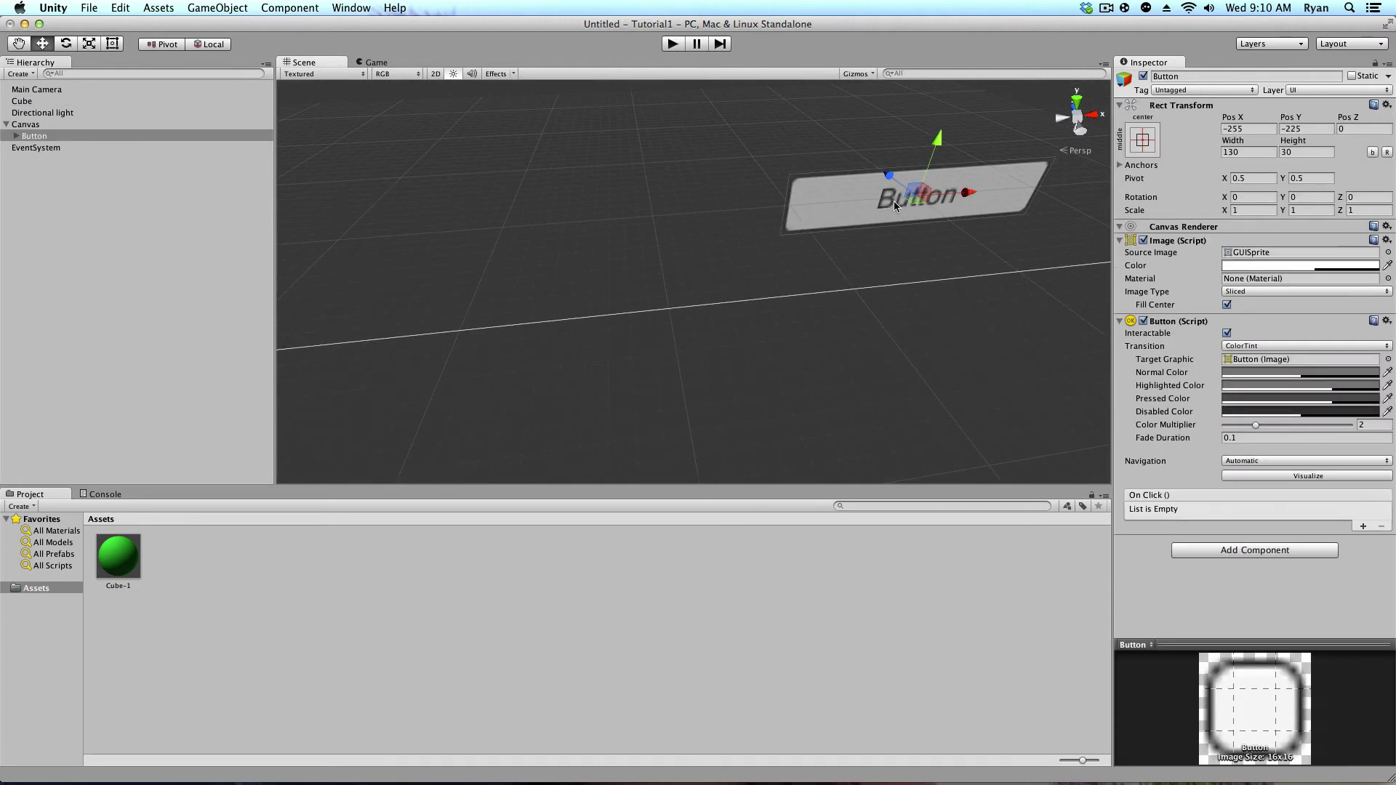
scroll(816, 187, "down", 3)
key("super+p")
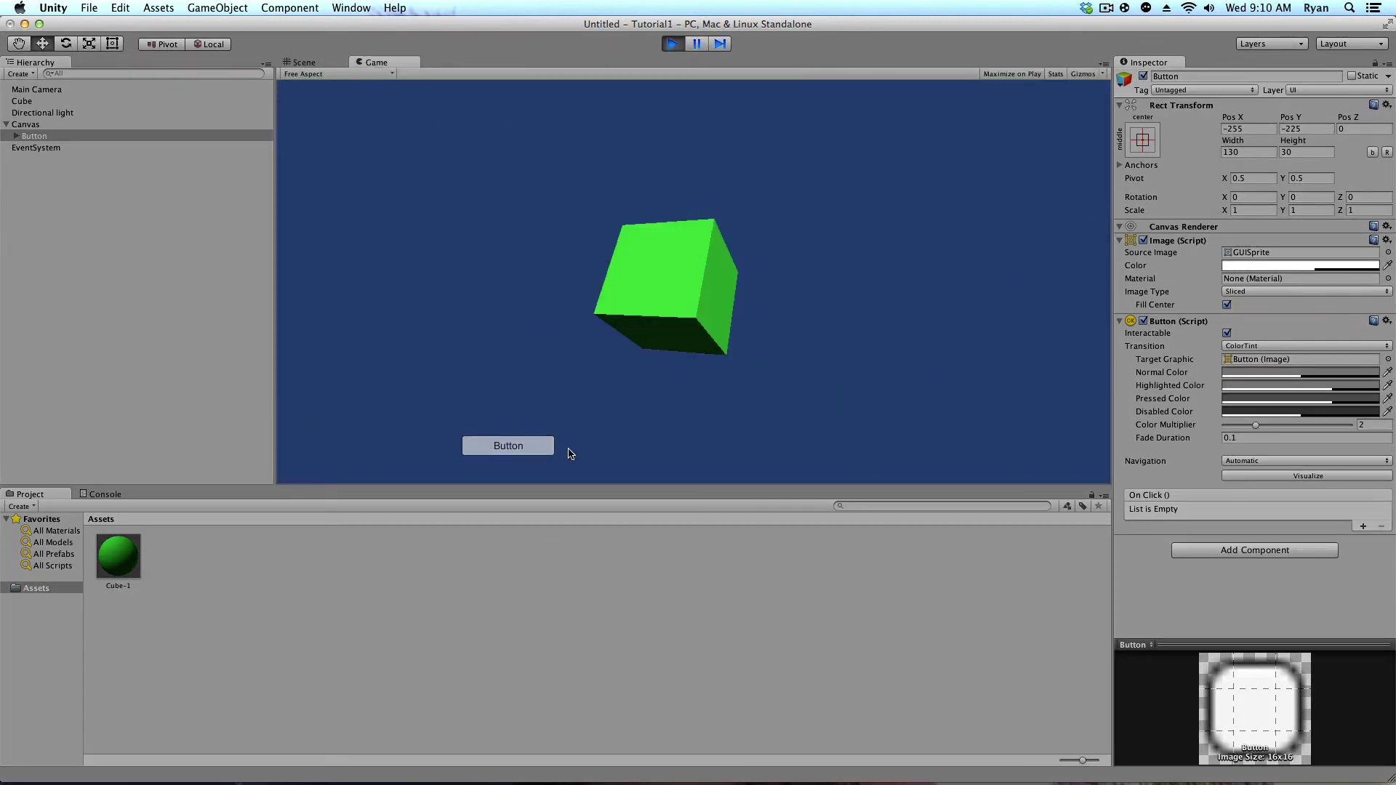
- Stop play mode, add an On Click () entry and make the Cube its target object
left_click(672, 44)
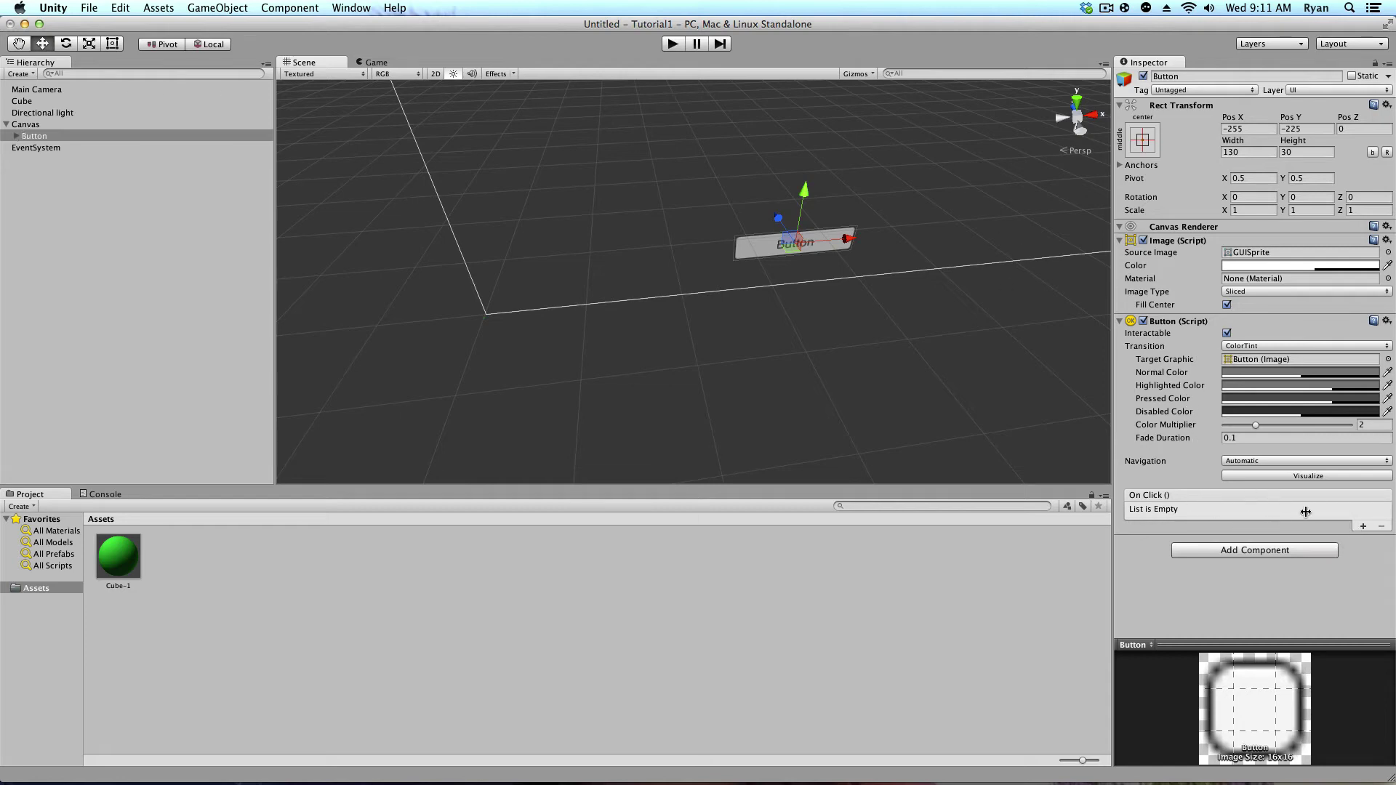
left_click(1364, 527)
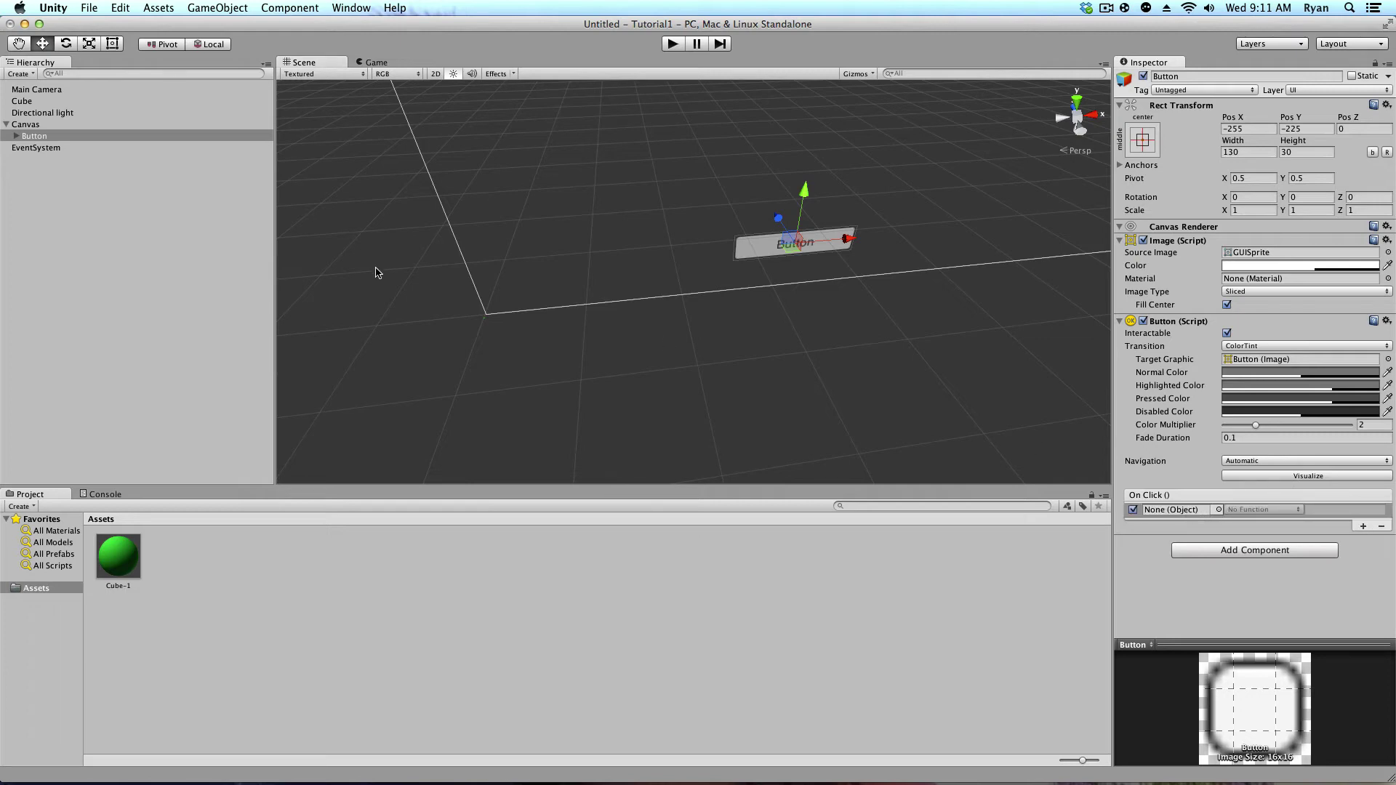
left_click_drag(24, 102, 1164, 515)
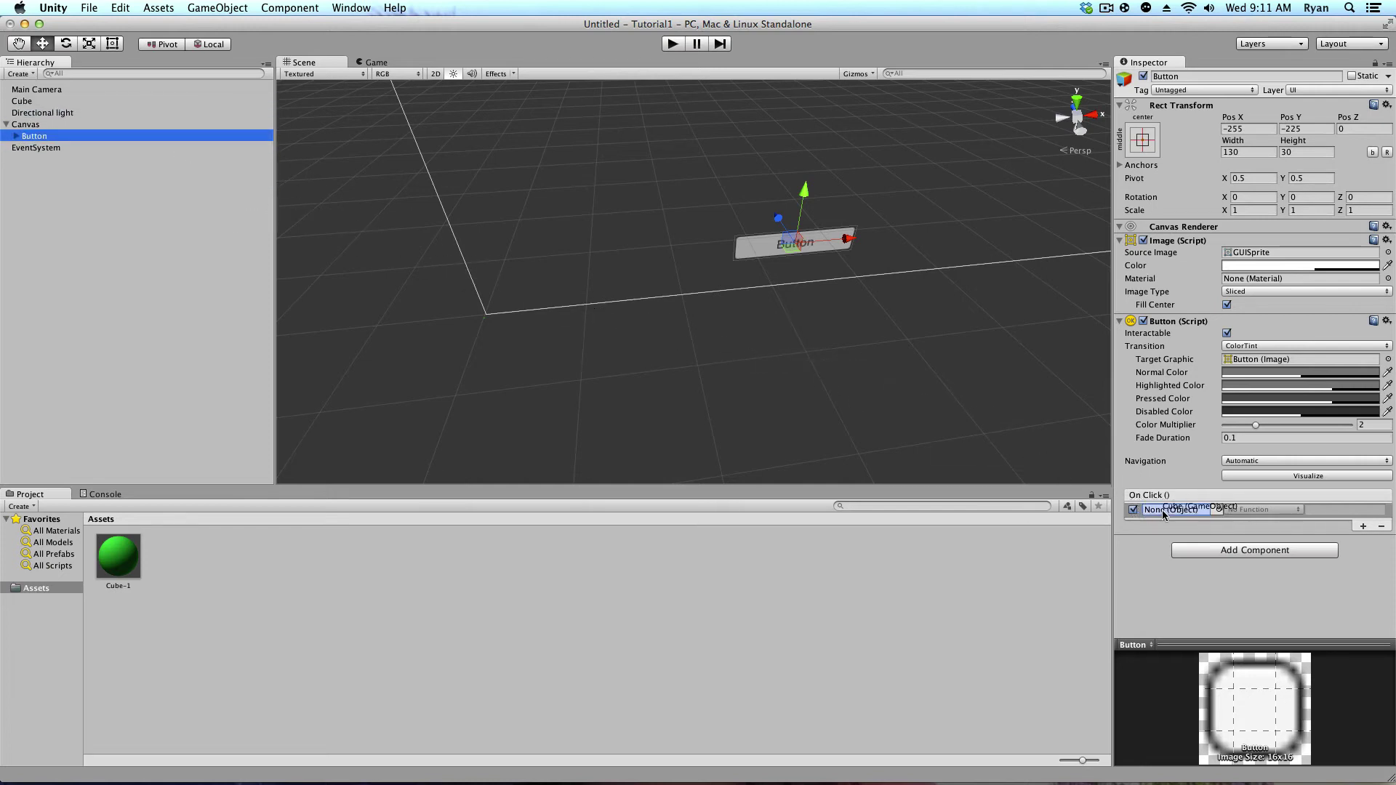
left_click_drag(1164, 514, 1164, 515)
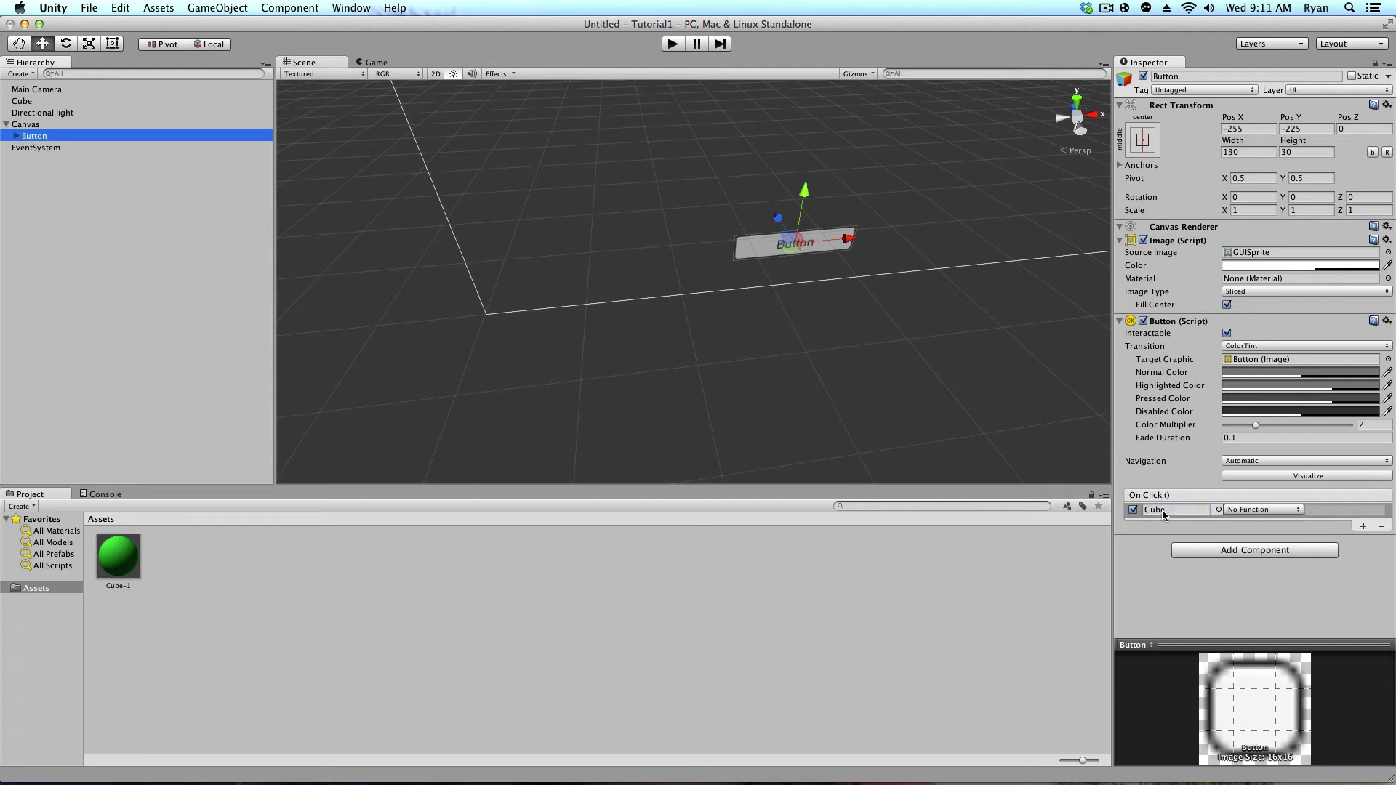
left_click(1264, 511)
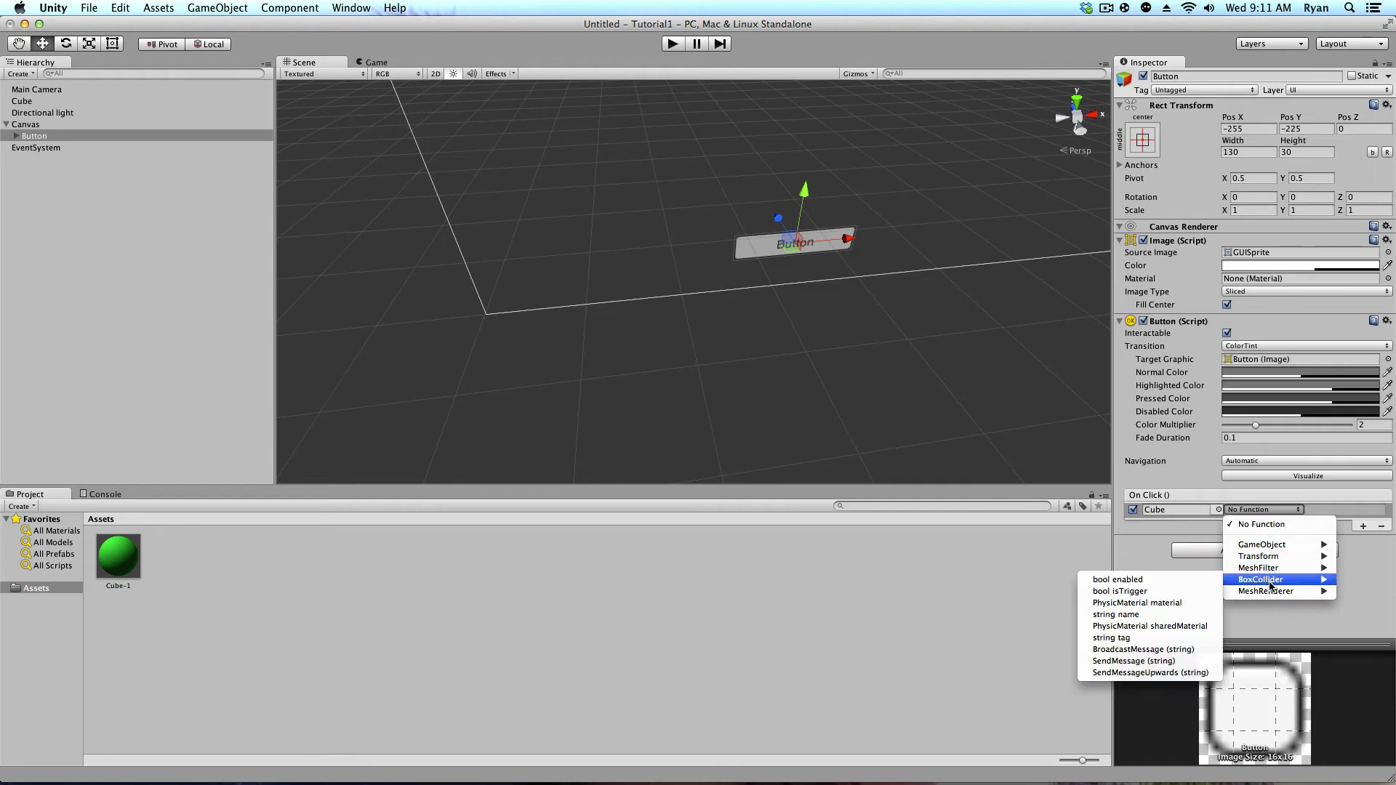
- Set the click's function to MeshRenderer > material, then deselect the Button
mouse_move(1271, 595)
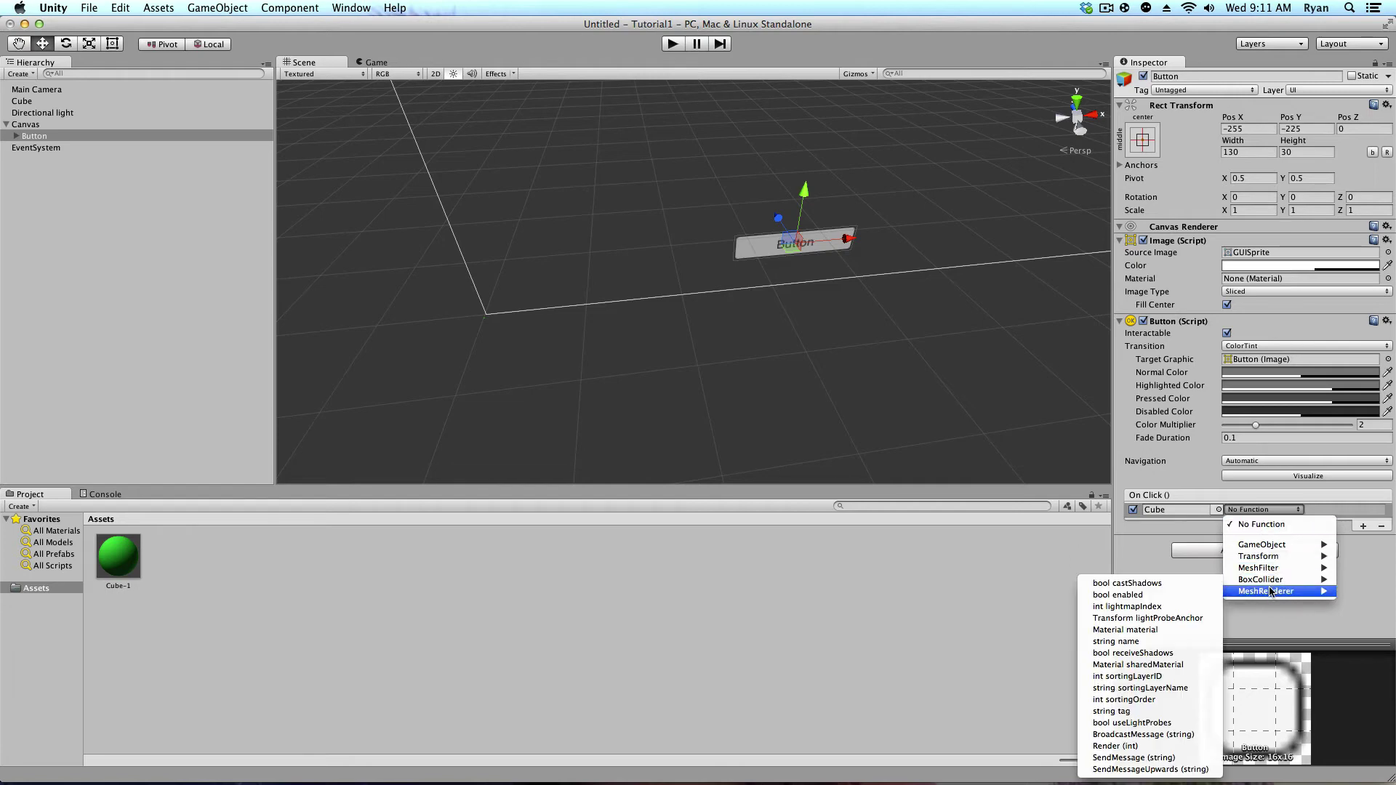
mouse_move(1269, 560)
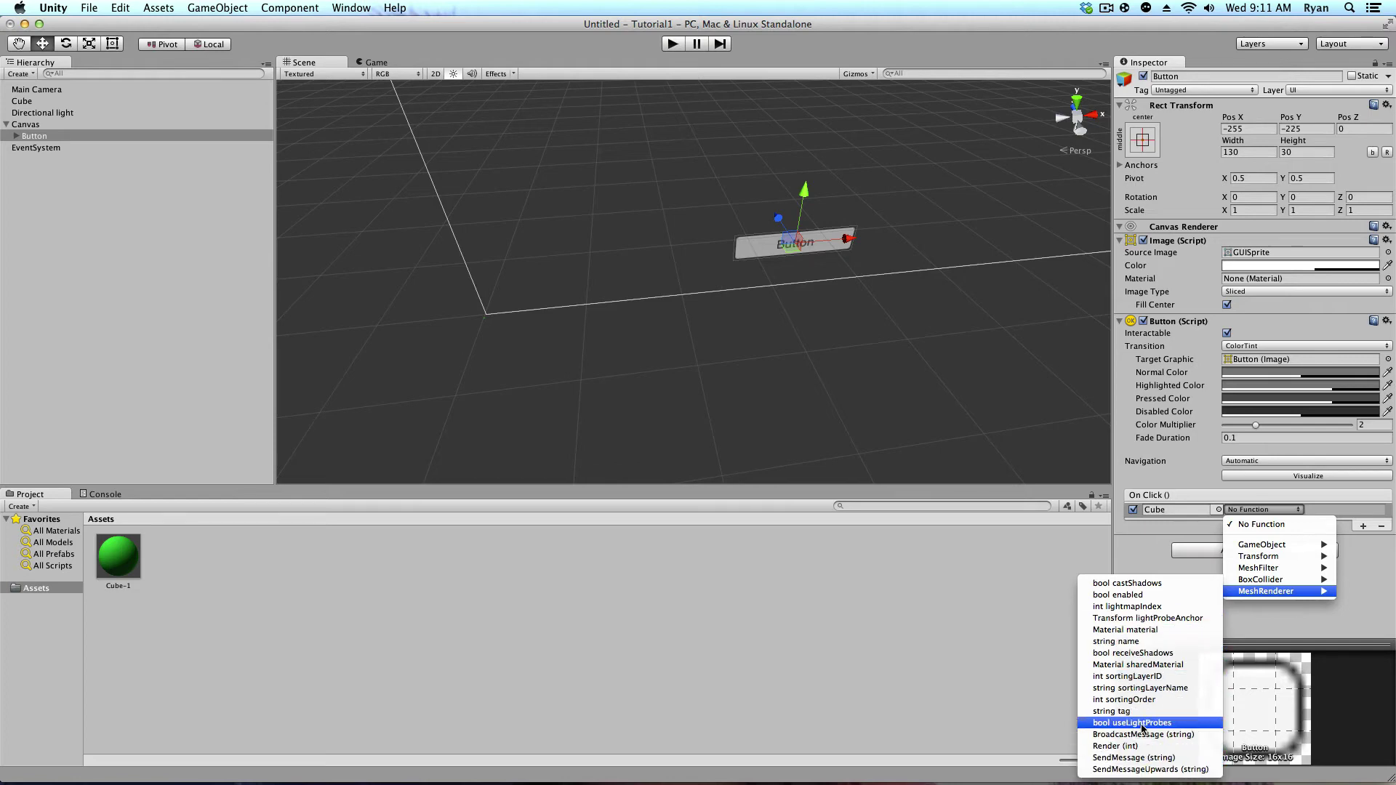
left_click(1151, 633)
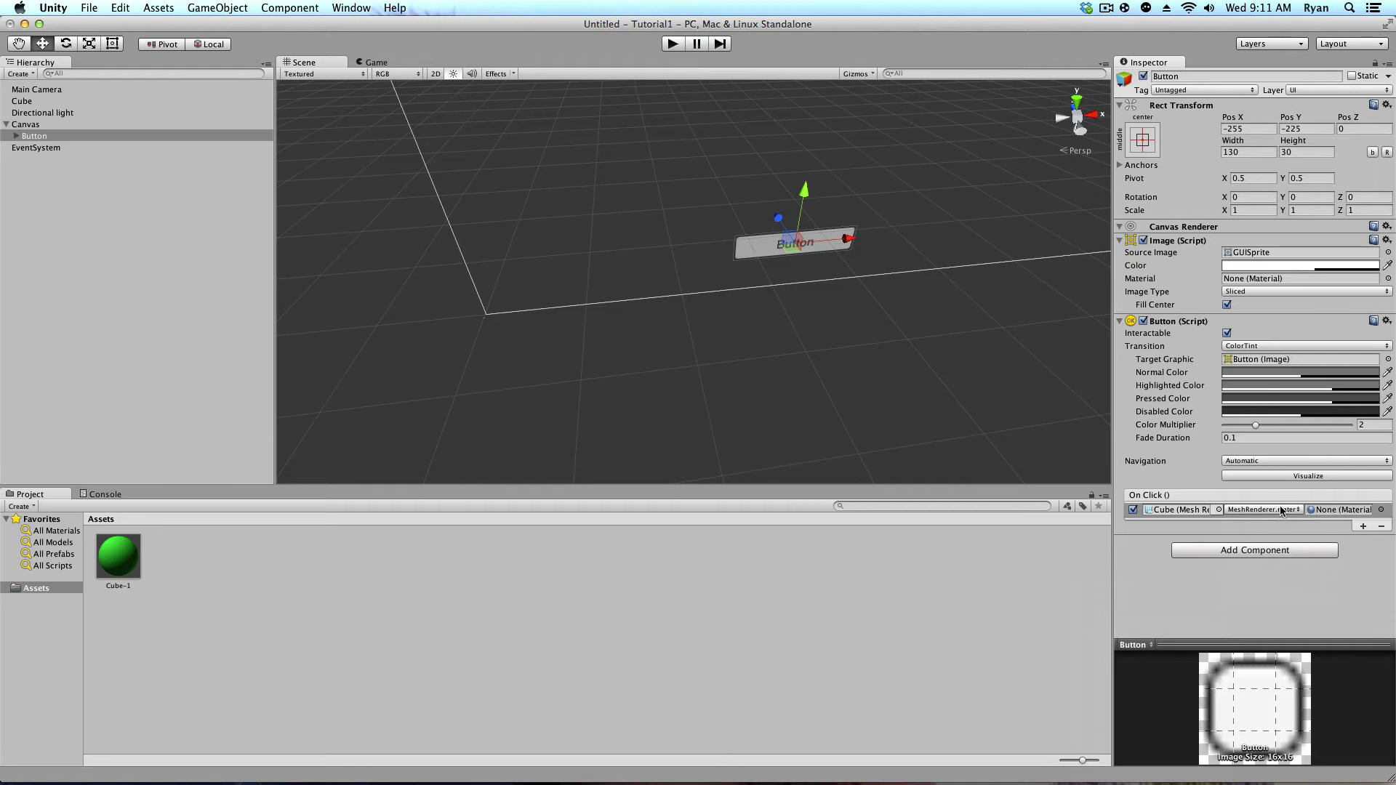
left_click(1342, 512)
left_click(216, 571)
- Create a new material in Assets named Cube-2
right_click(182, 557)
mouse_move(213, 563)
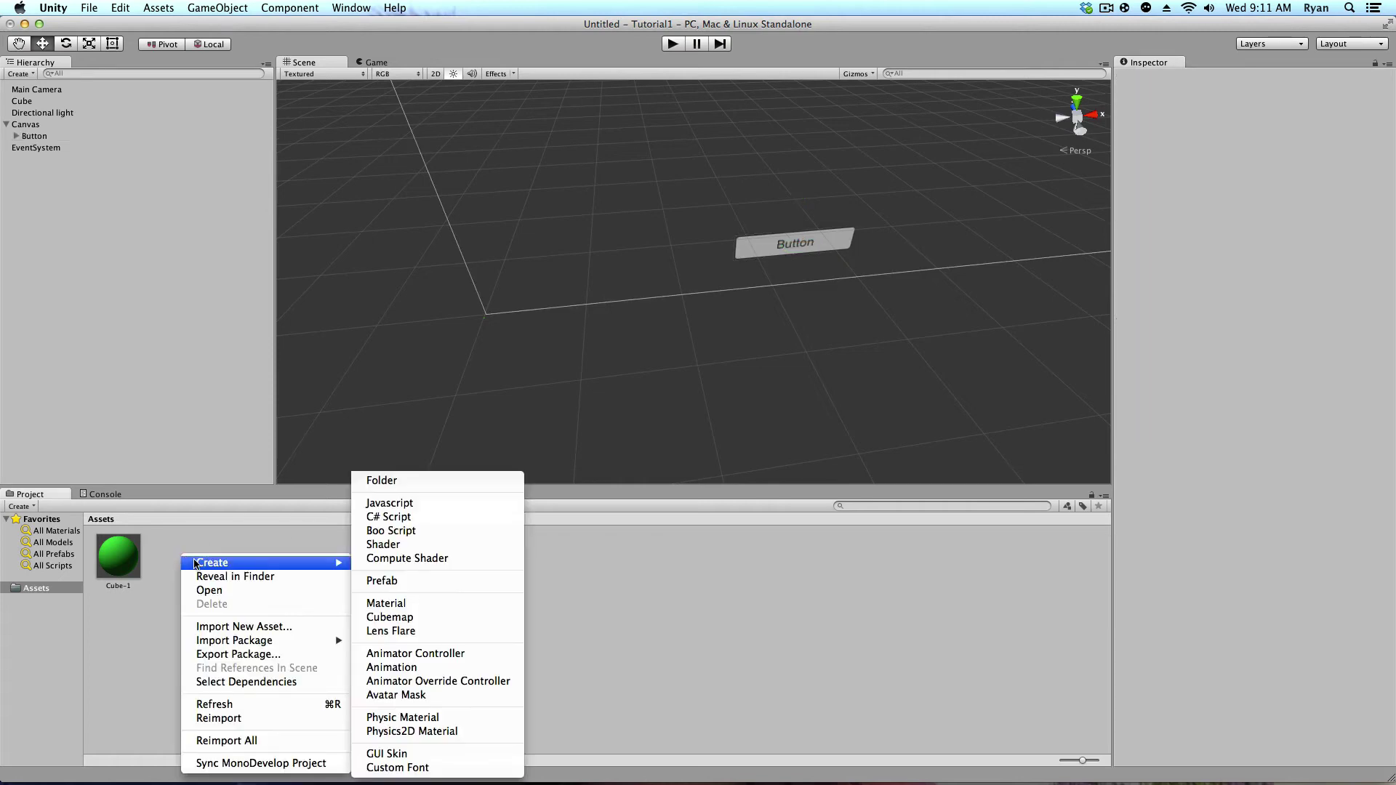
left_click(408, 606)
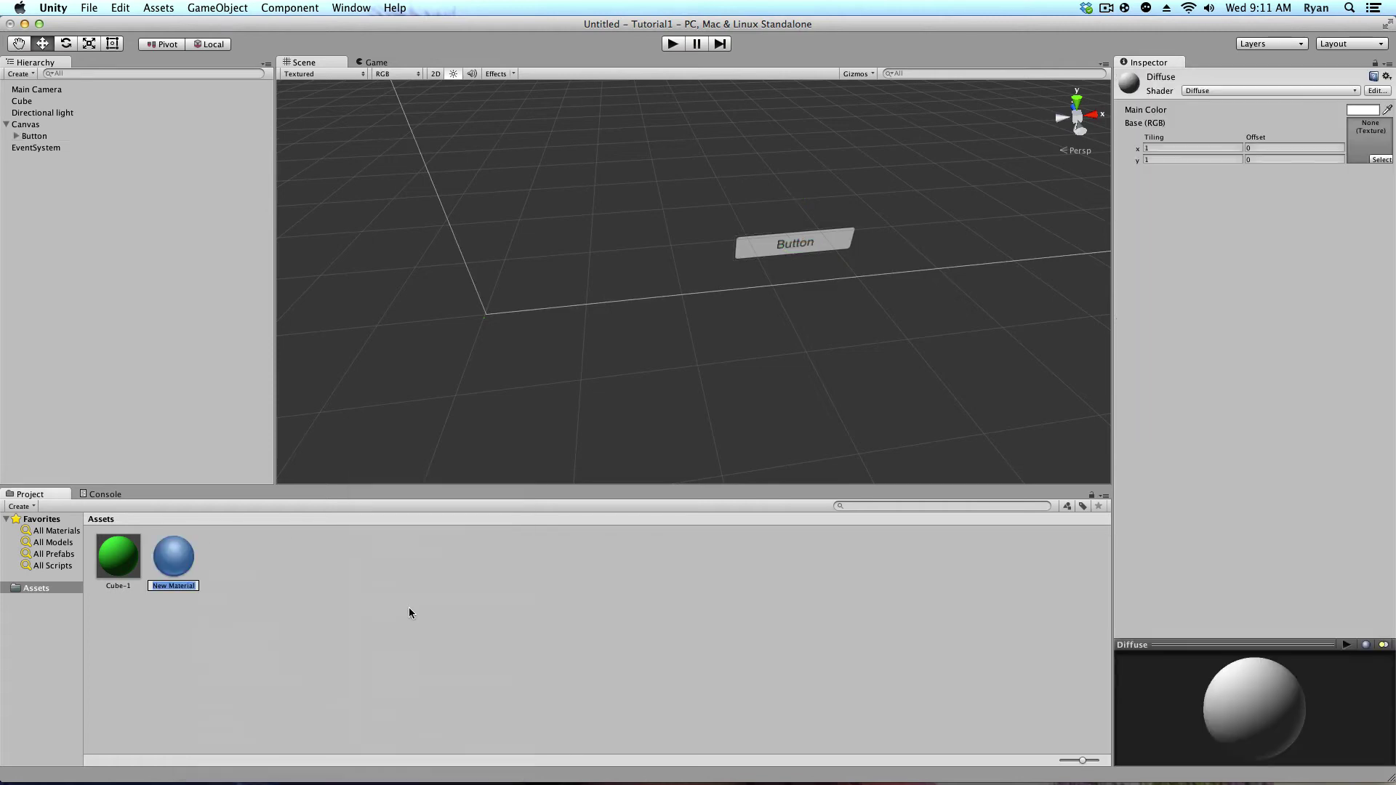
type("cube-2")
key("Return")
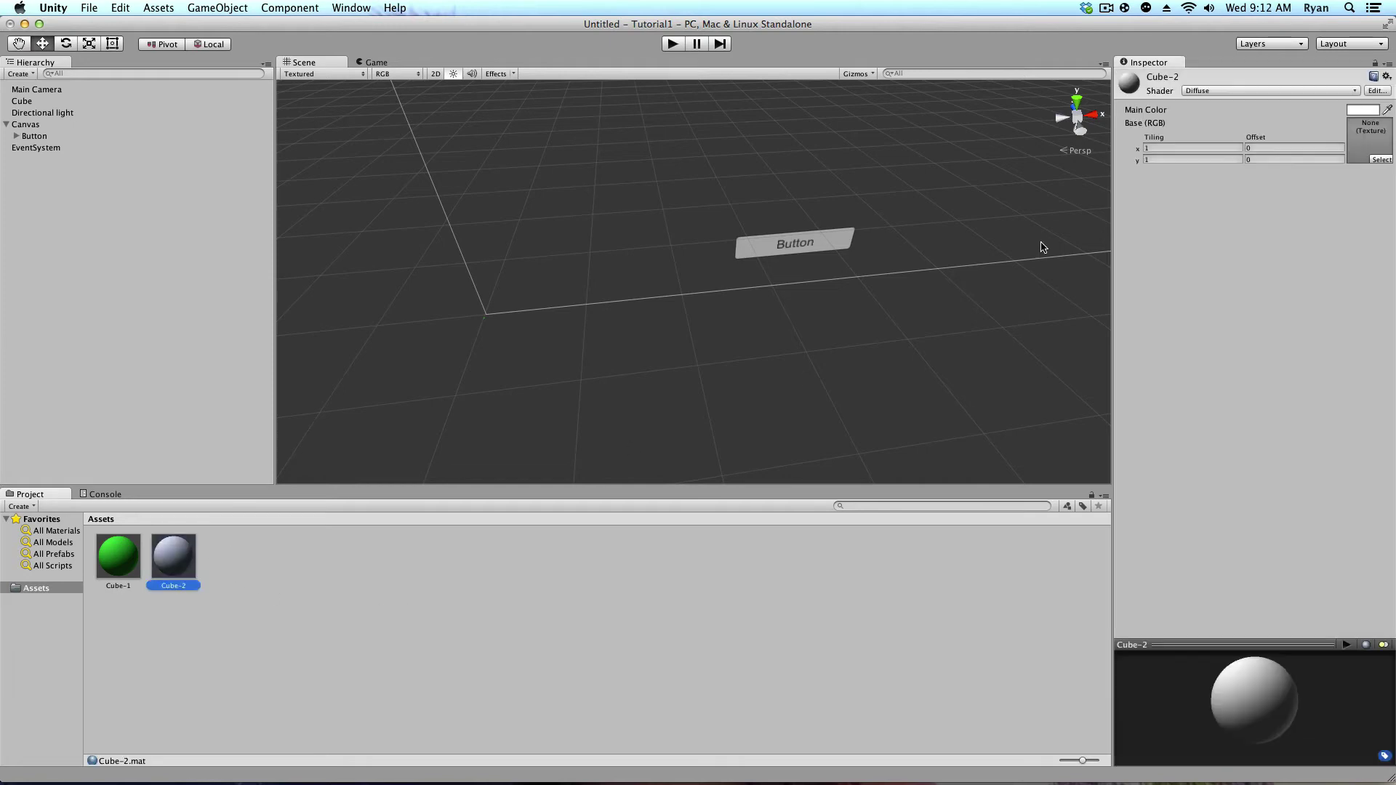
- Set Cube-2's Main Color to blue (R52 G77 B242)
left_click(1383, 162)
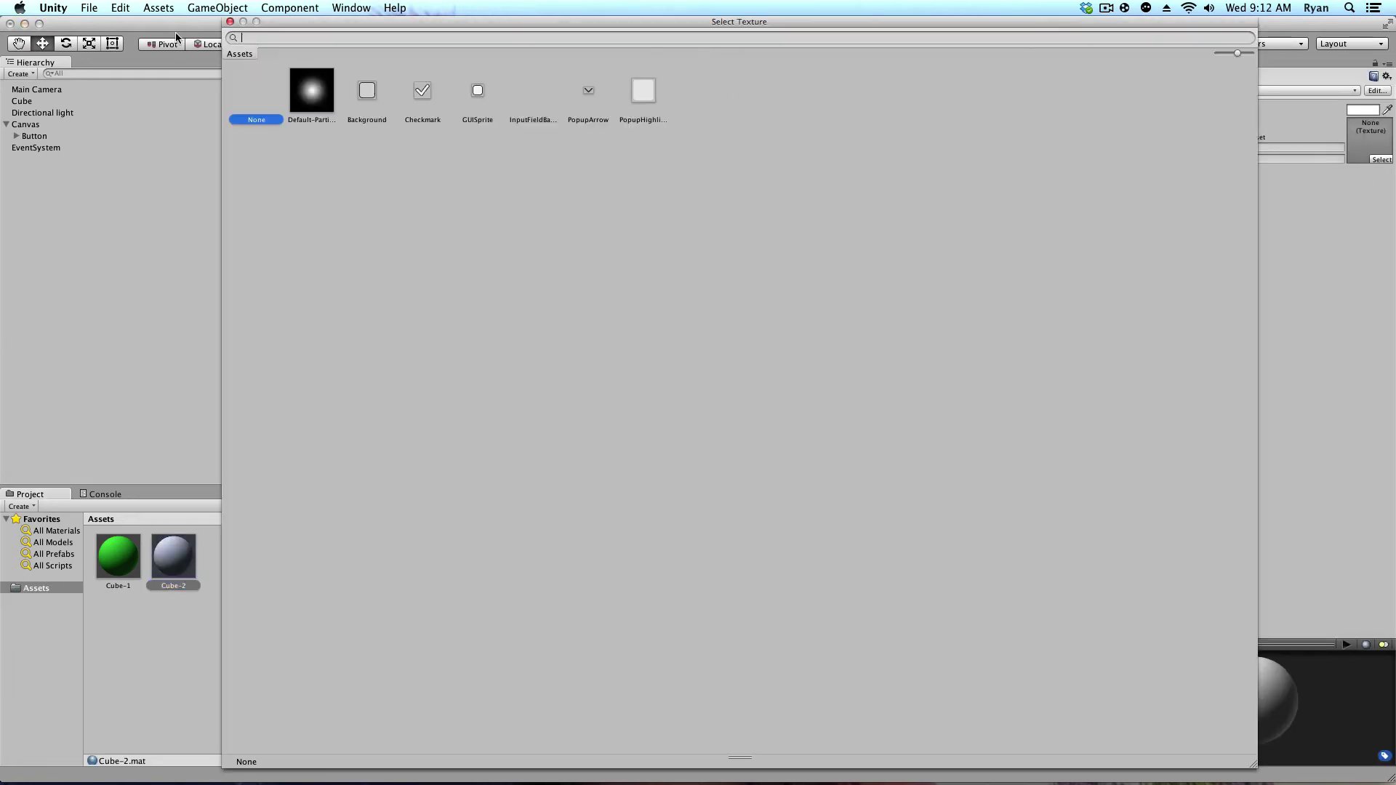
left_click(230, 22)
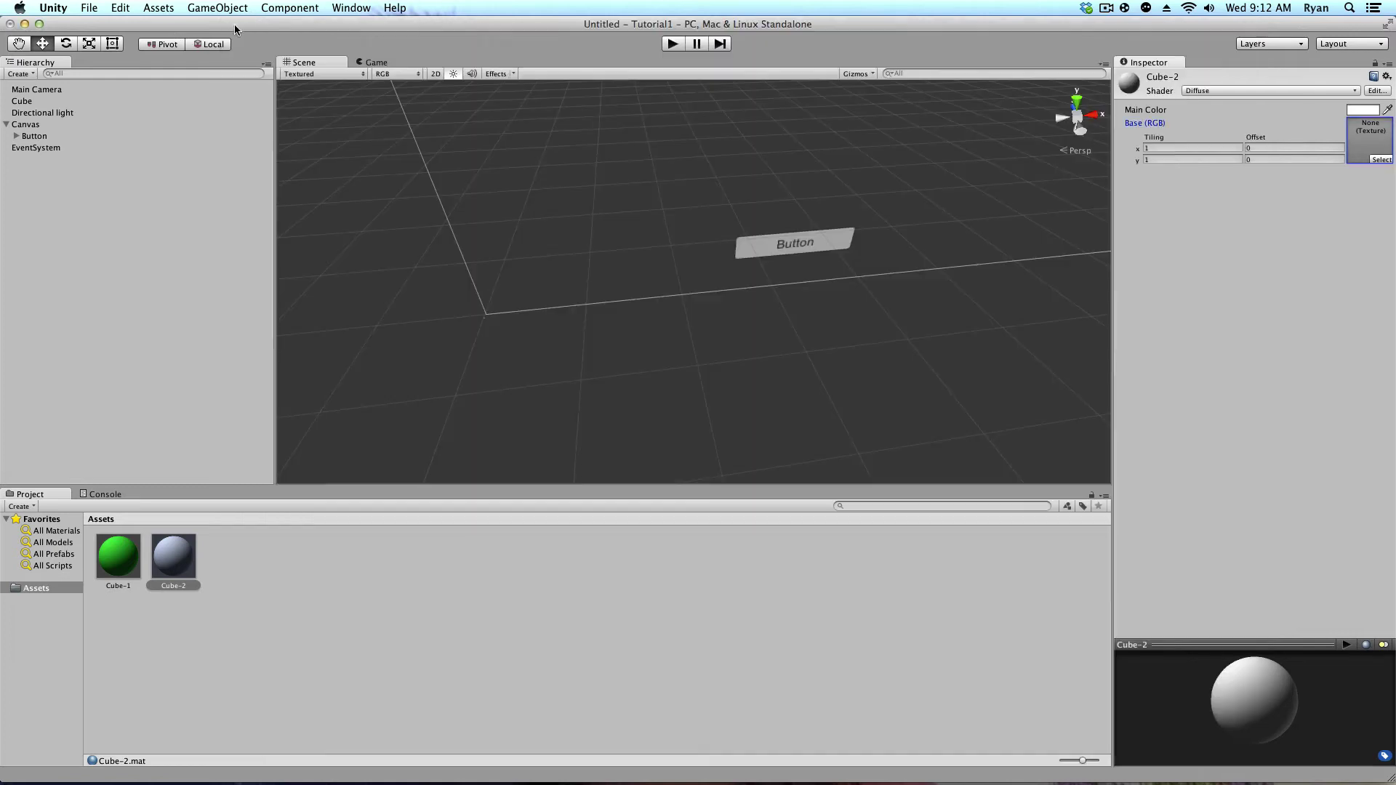
left_click(1361, 111)
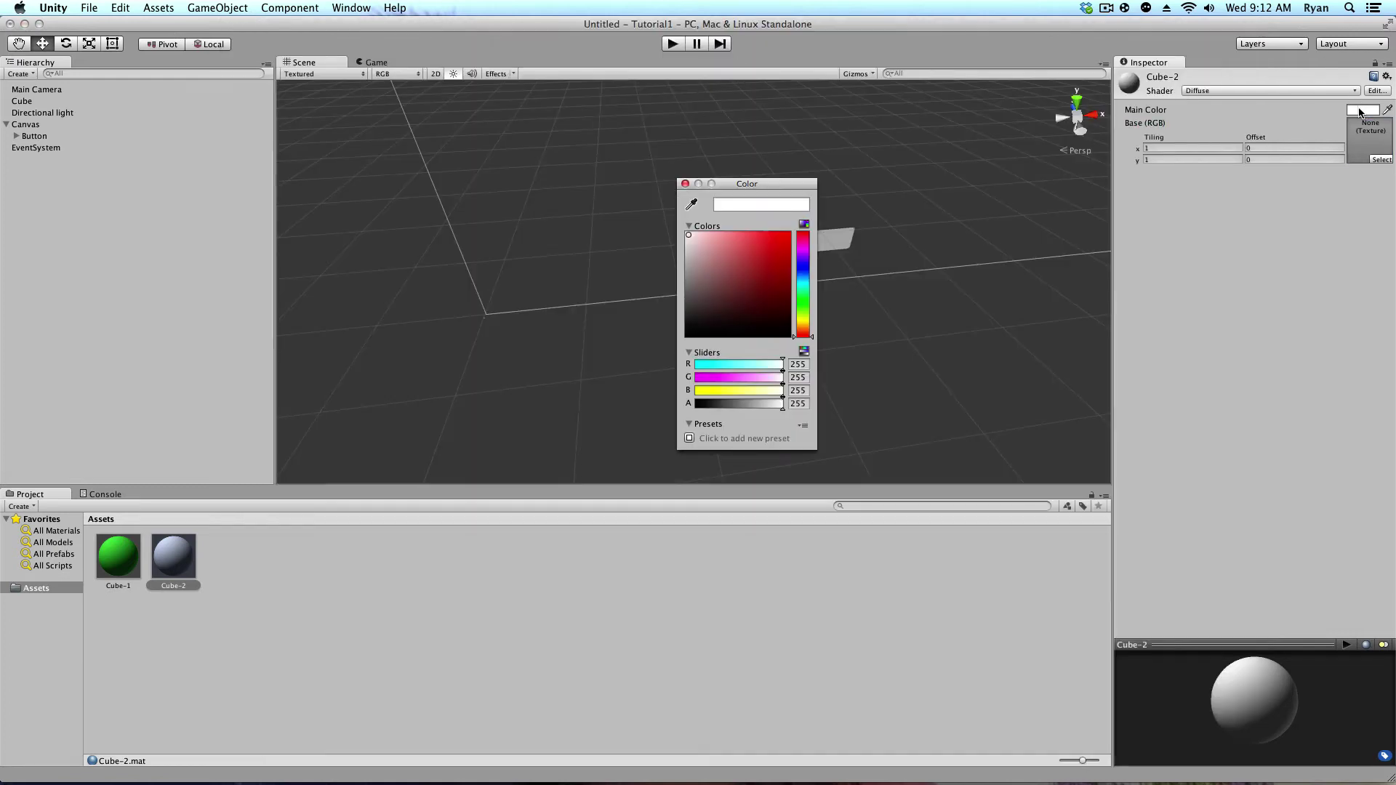
left_click(802, 271)
left_click(768, 243)
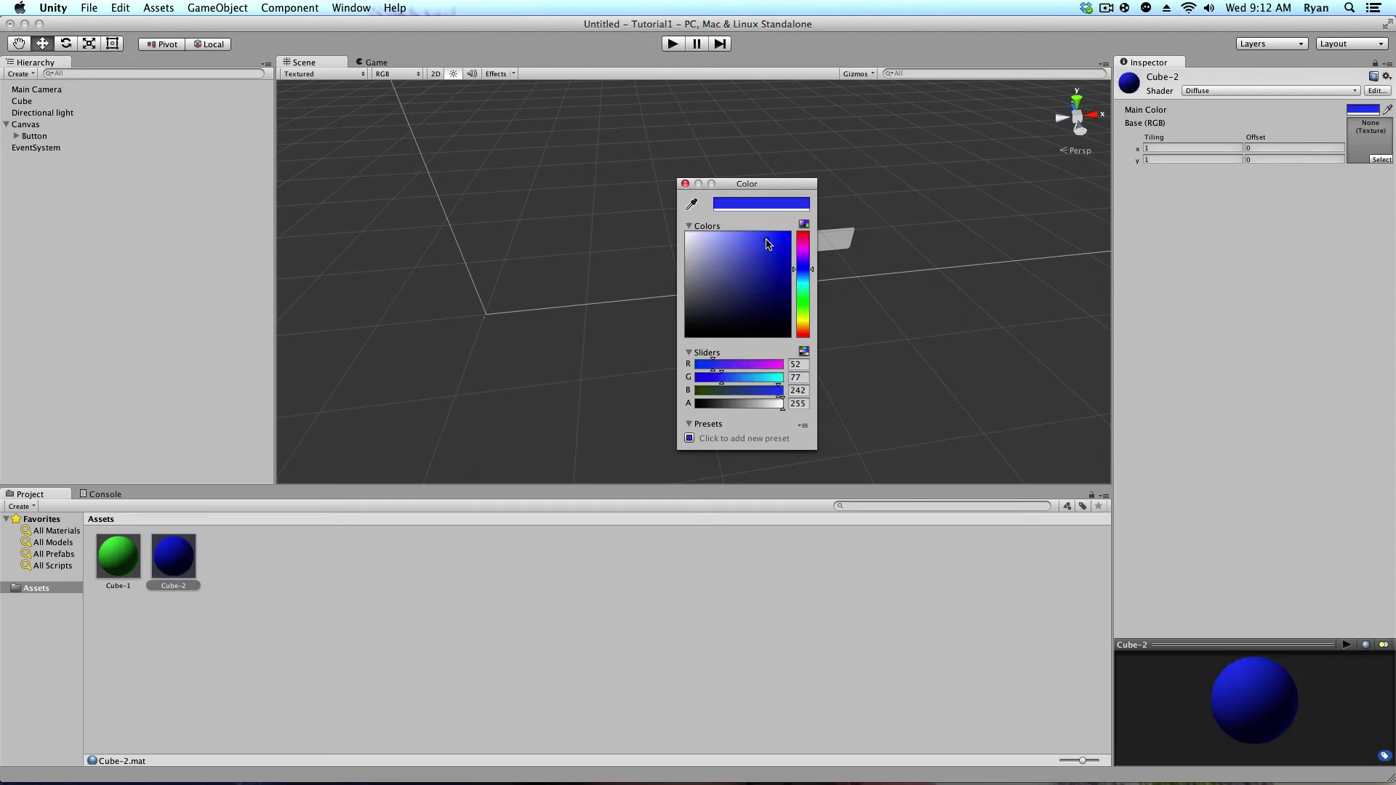
left_click(685, 185)
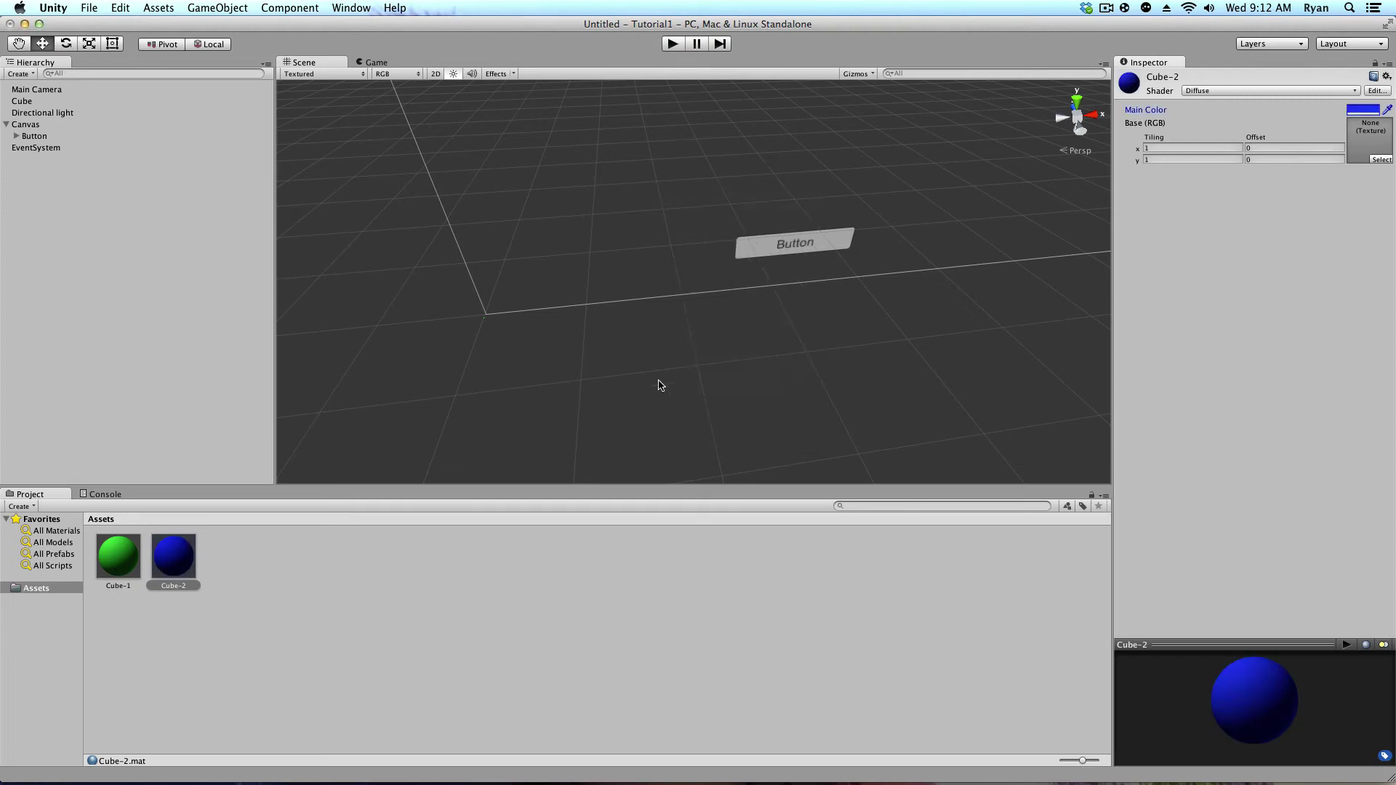
- Assign Cube-2 to the Button's On Click material, then test that clicking the Button turns the cube blue
left_click(756, 238)
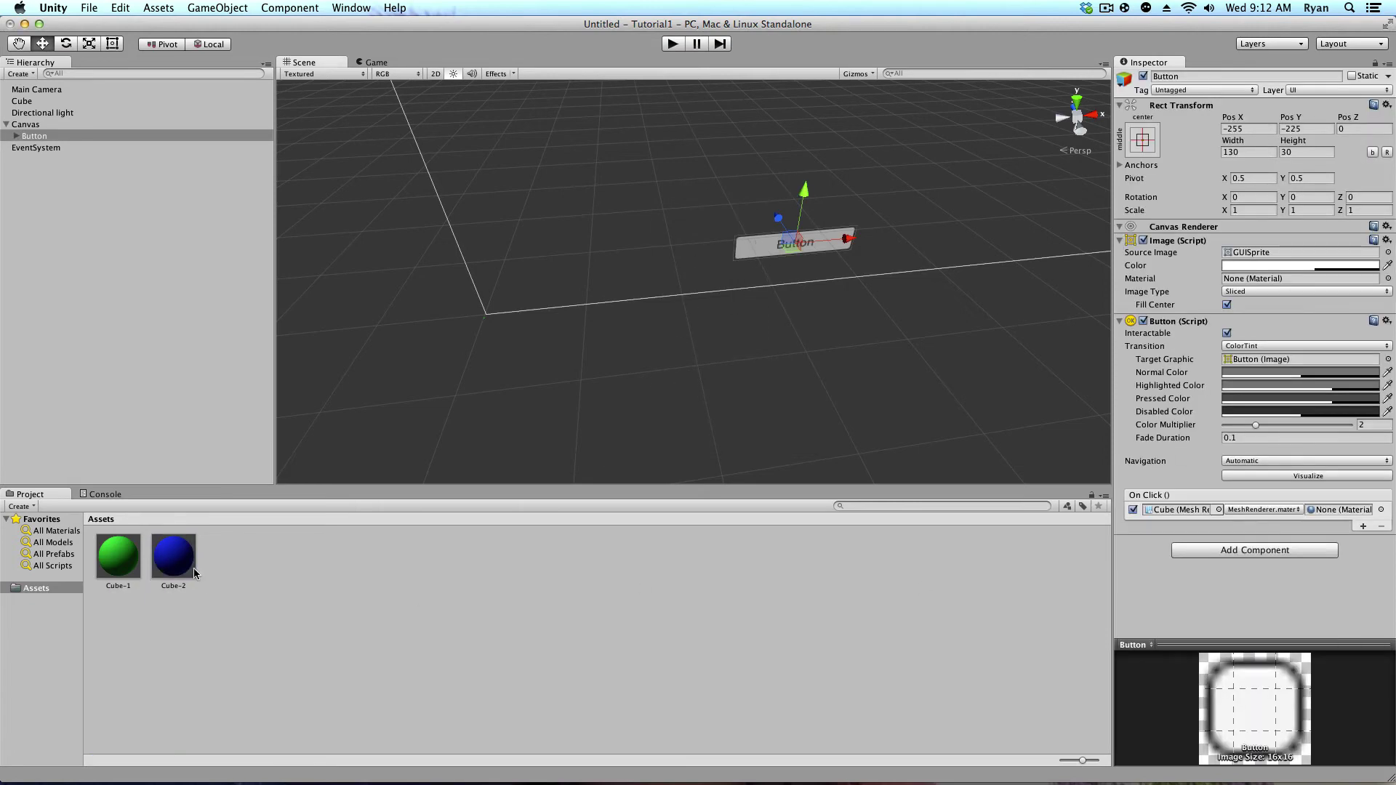
left_click_drag(193, 570, 1318, 512)
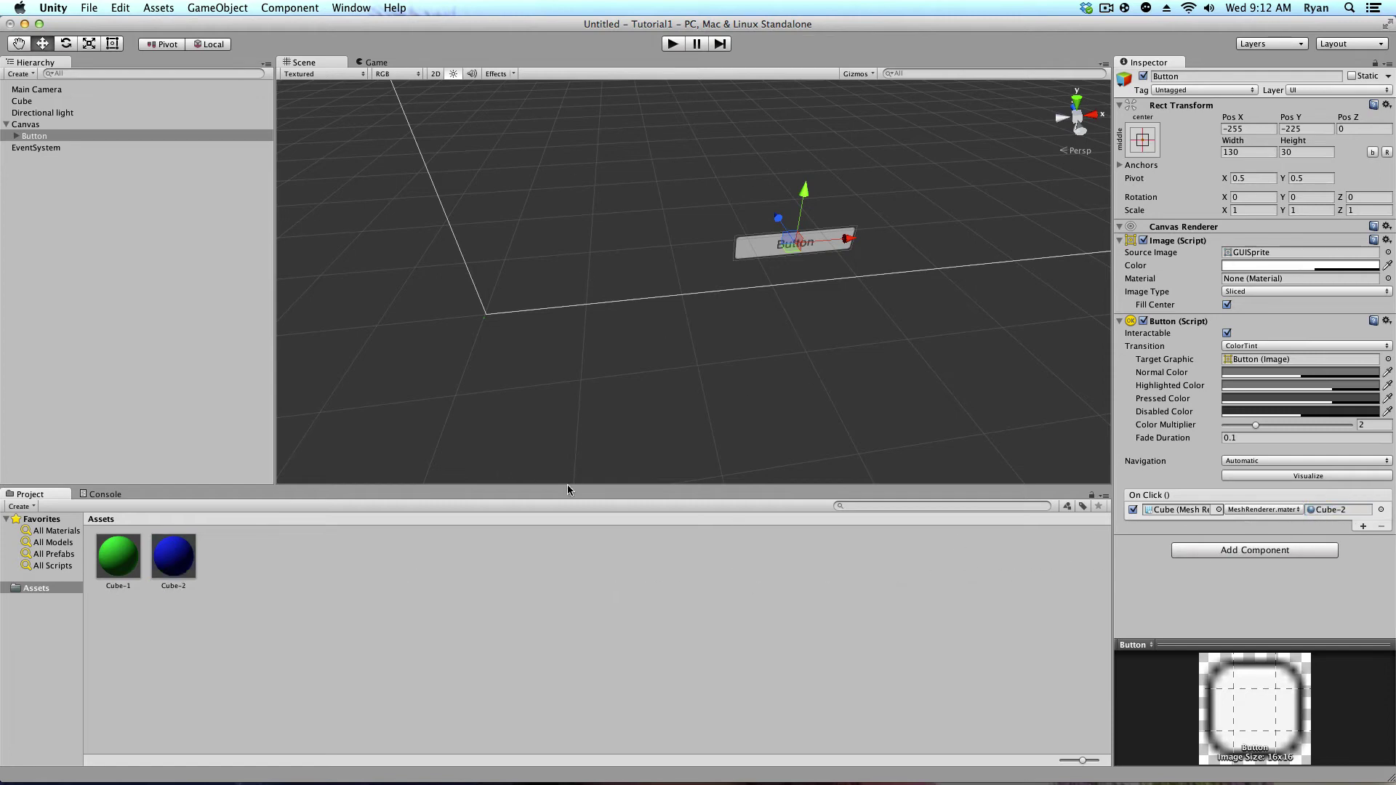
left_click(673, 43)
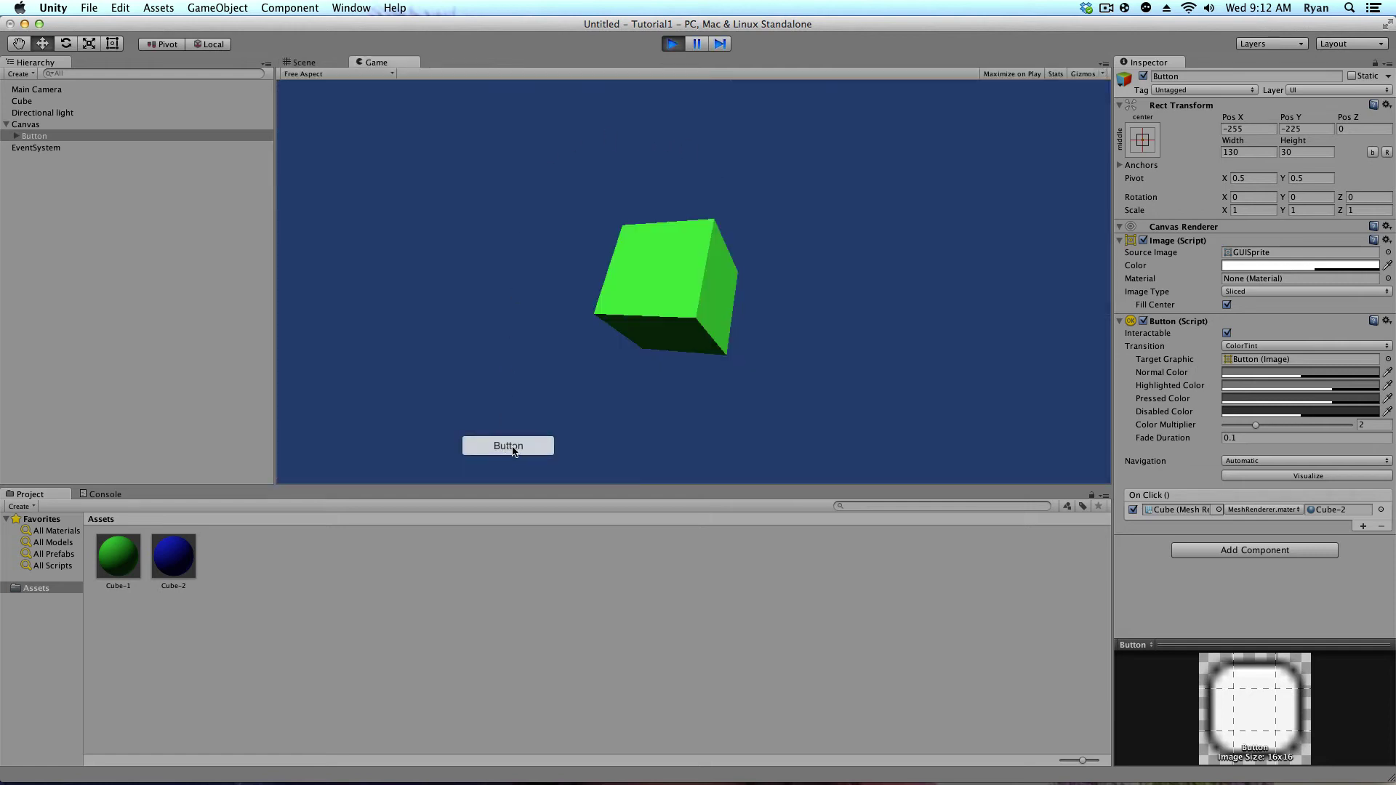
left_click(508, 448)
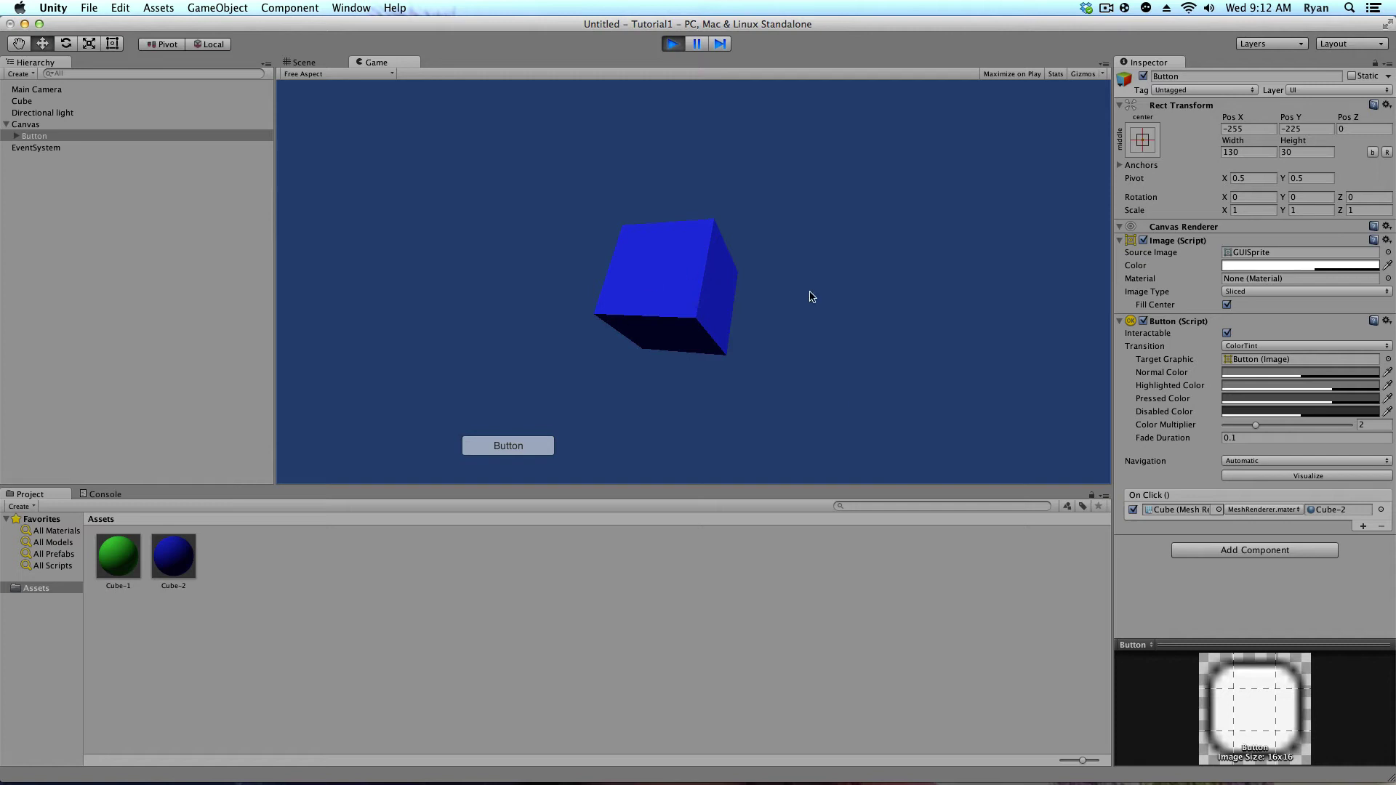
left_click(670, 45)
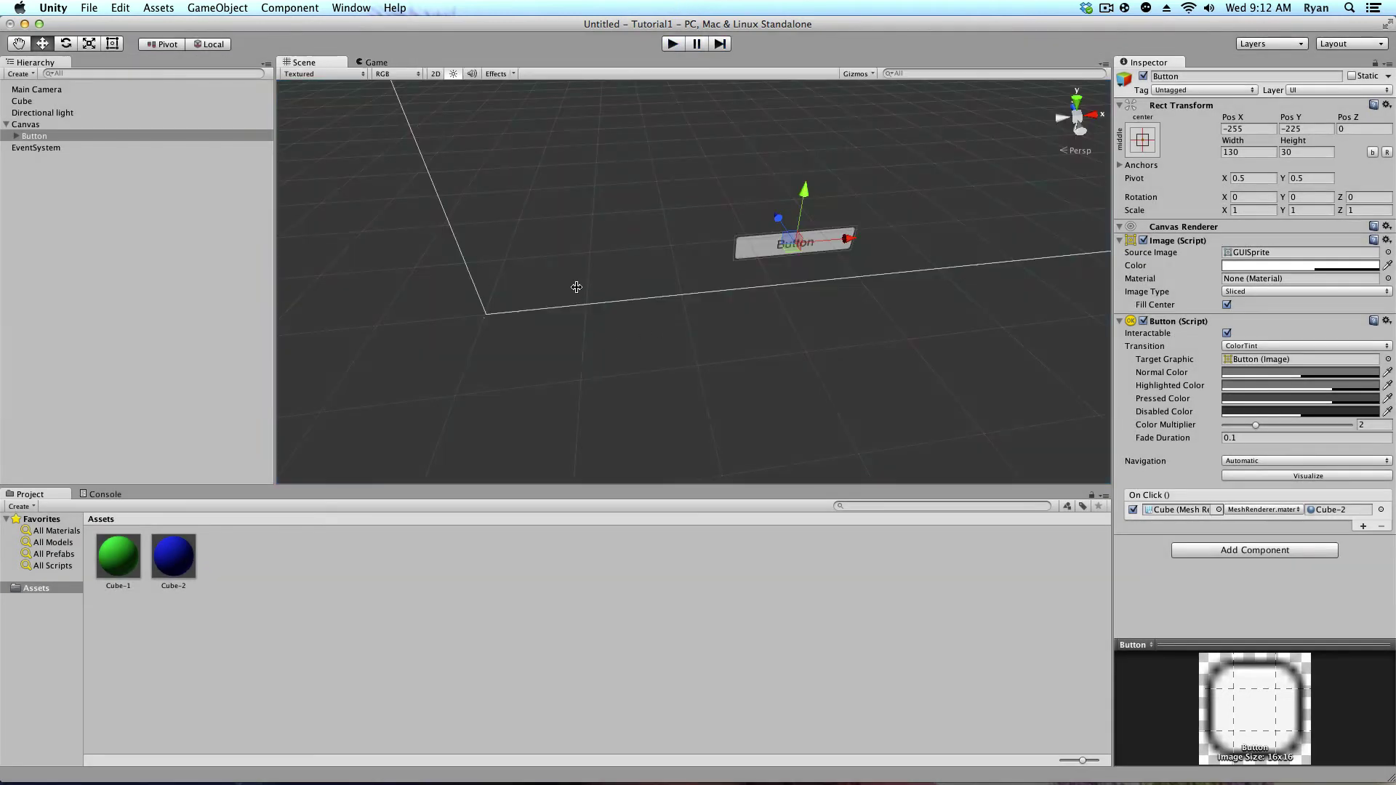
left_click_drag(770, 342, 771, 258, "alt")
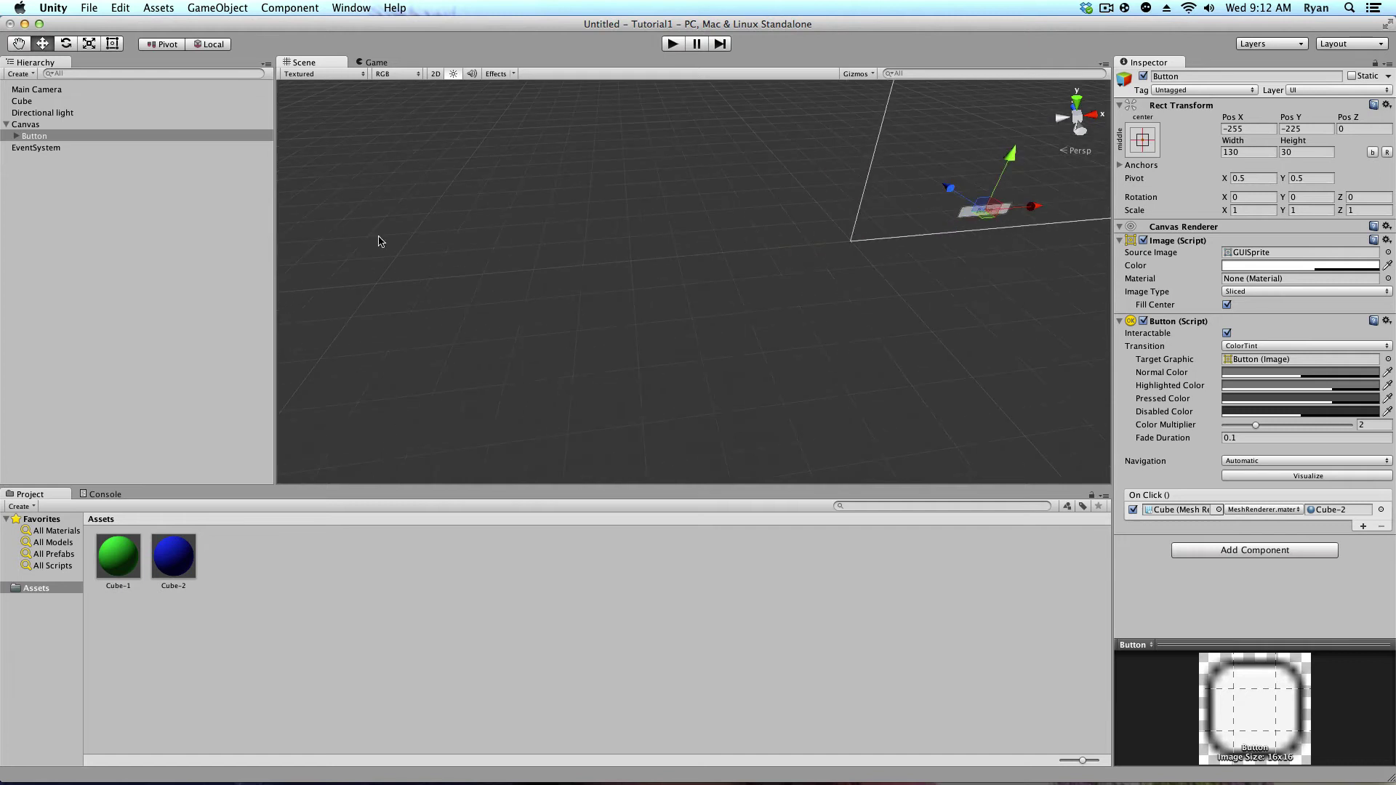
- Frame the Cube in the Scene view and open the Animator window
double_click(40, 101)
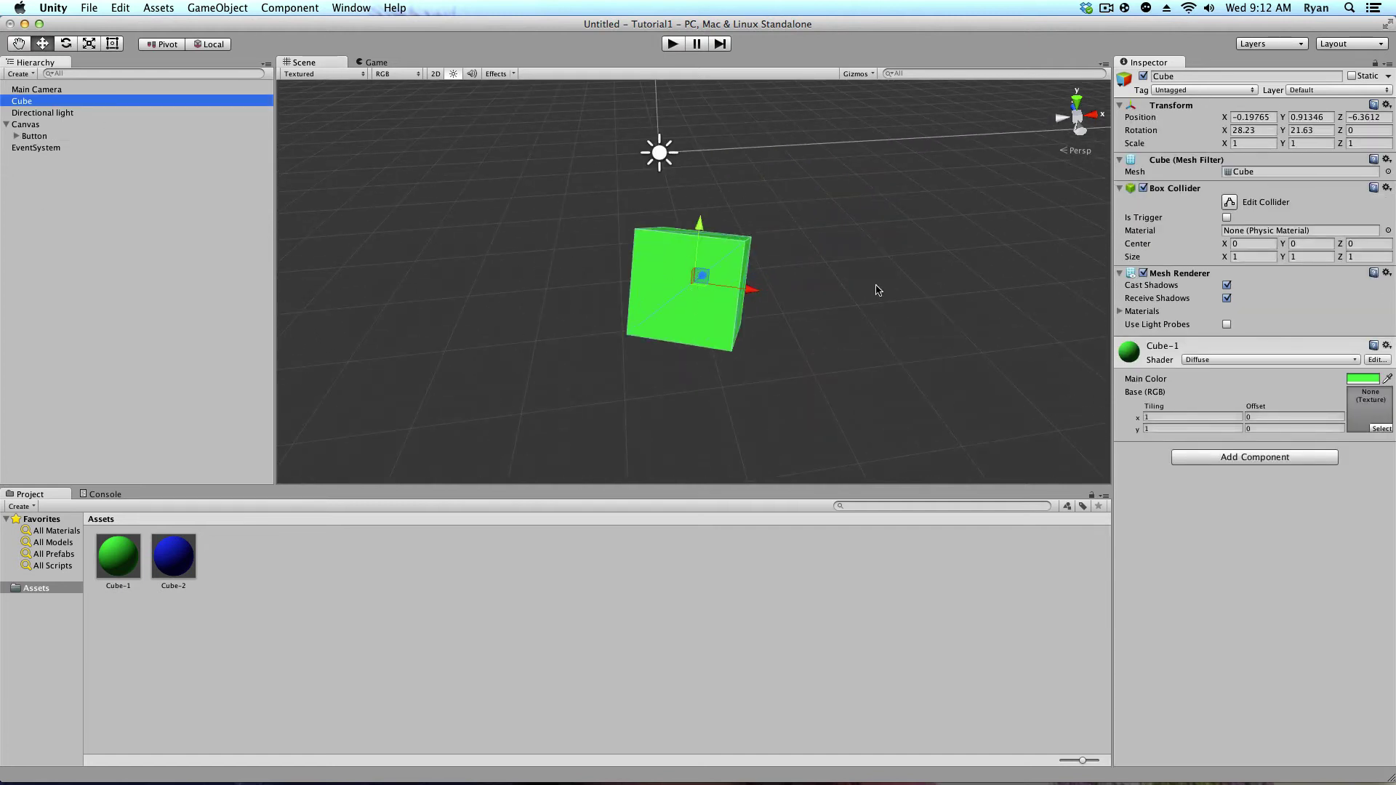
middle_click_drag(827, 287, 834, 244)
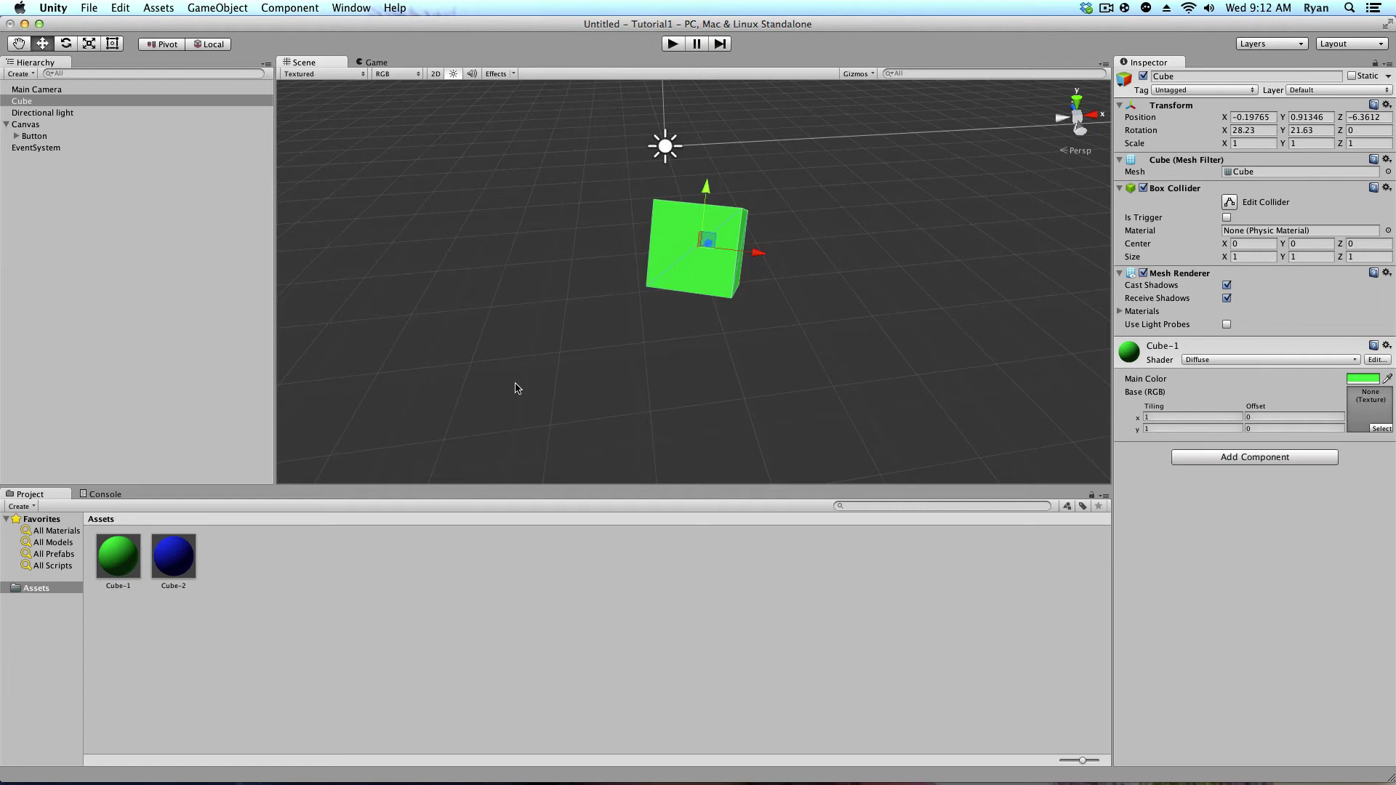
middle_click_drag(684, 292, 681, 301)
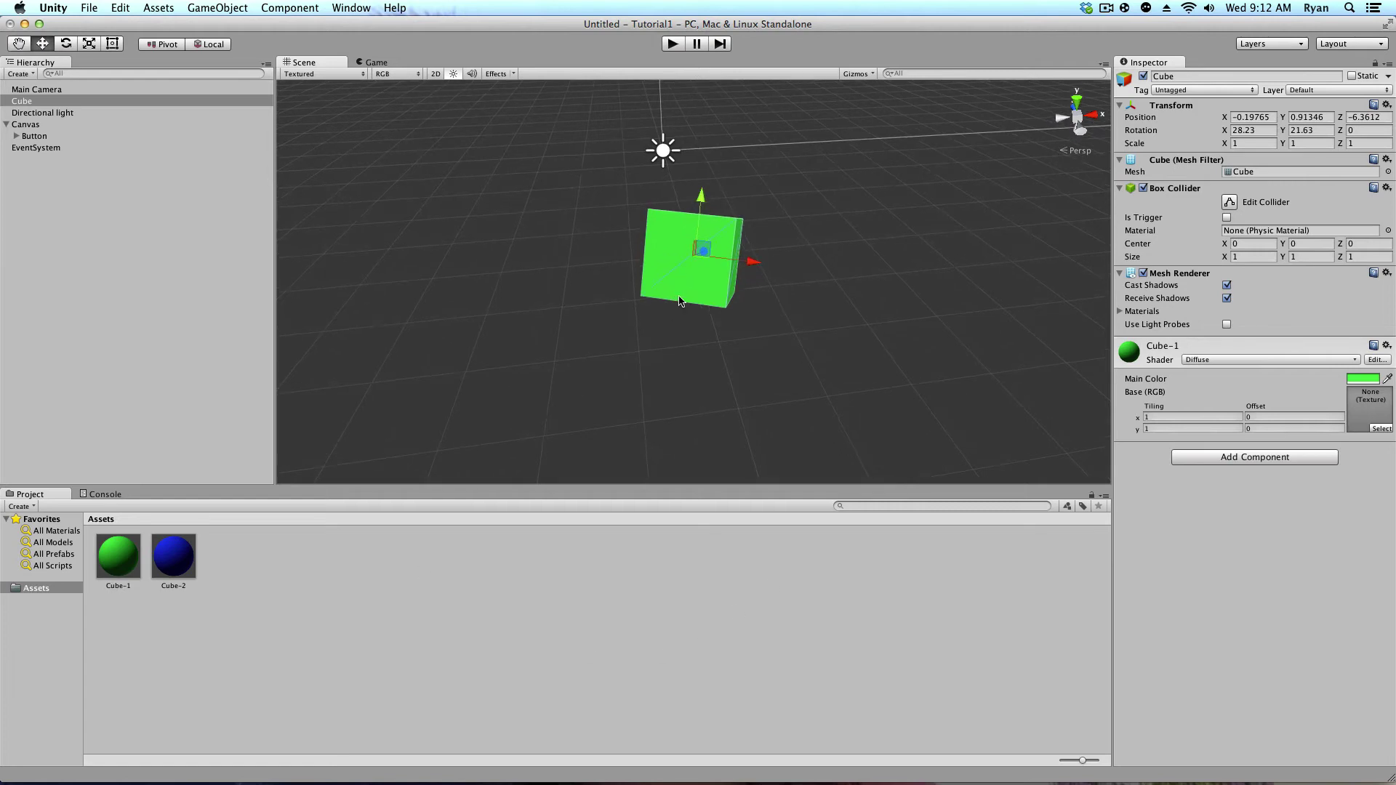
left_click(359, 6)
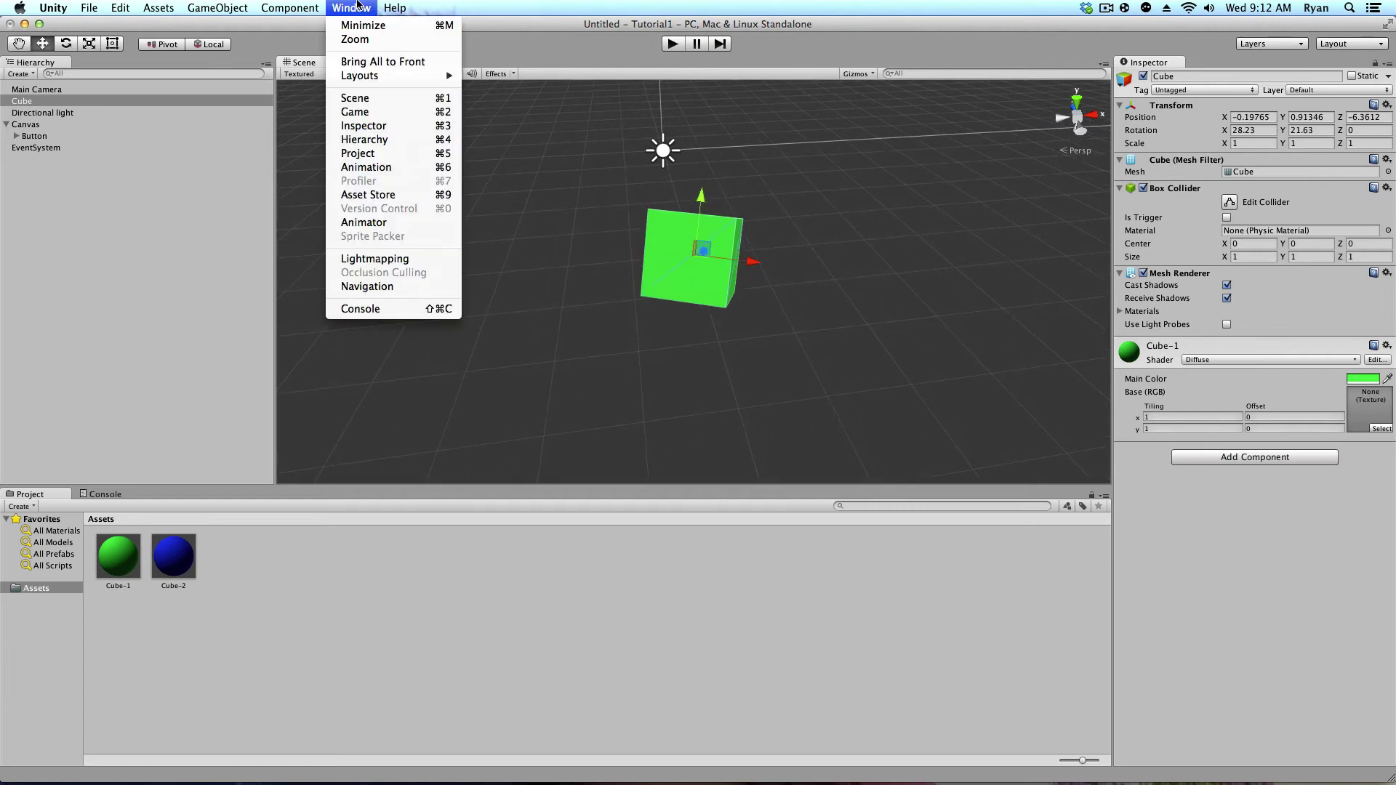
left_click(381, 224)
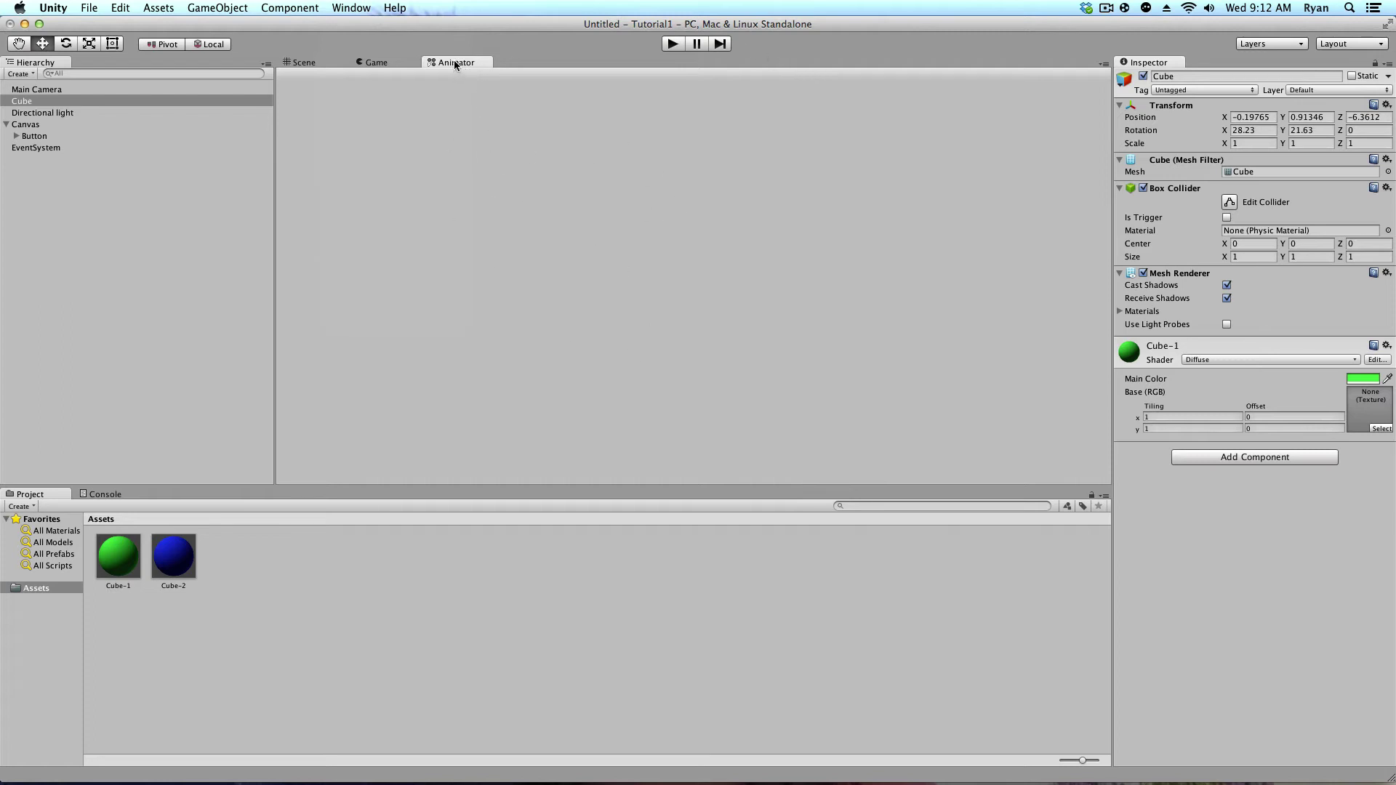
- Dock the Animator panel in the bottom panel beside the Project and Console tabs
left_click_drag(455, 63, 408, 168)
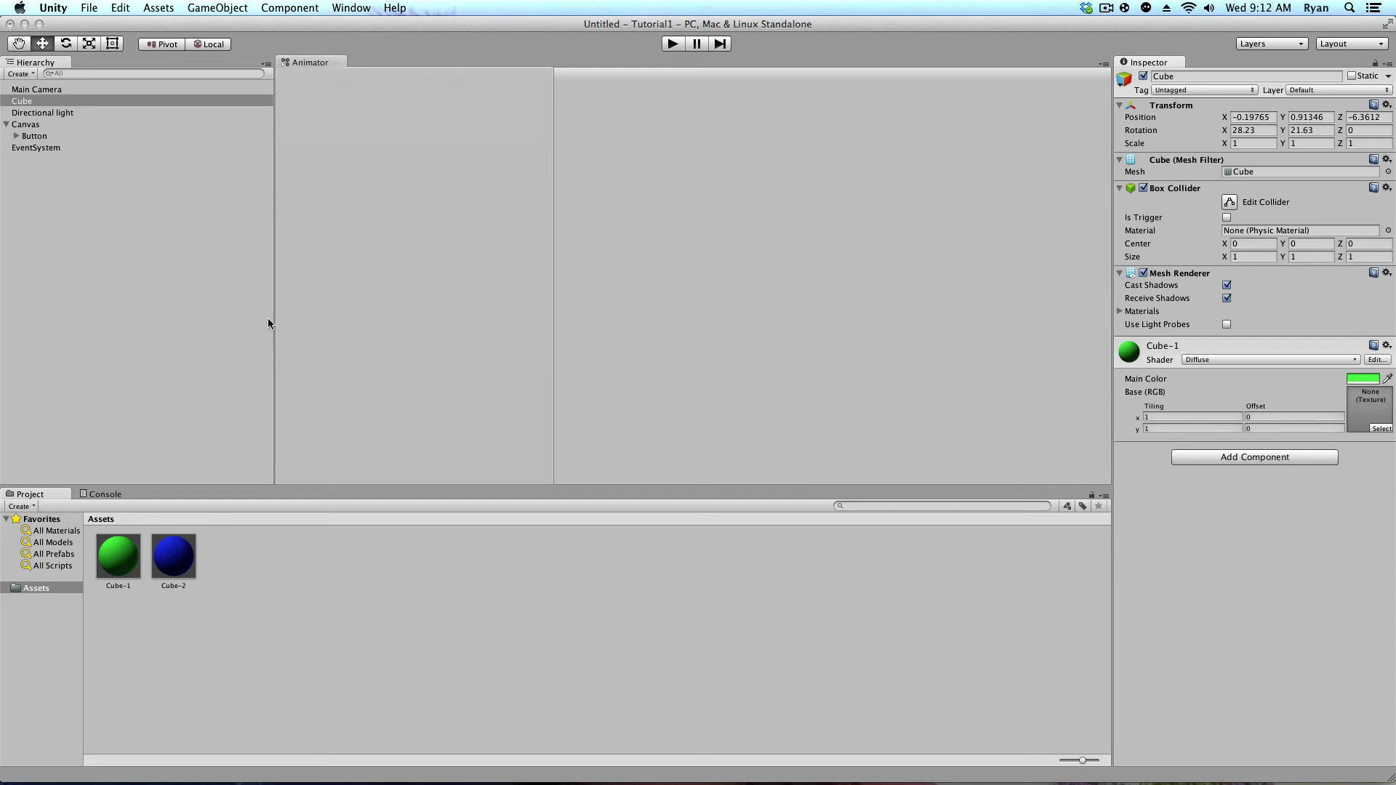
left_click_drag(260, 321, 88, 501)
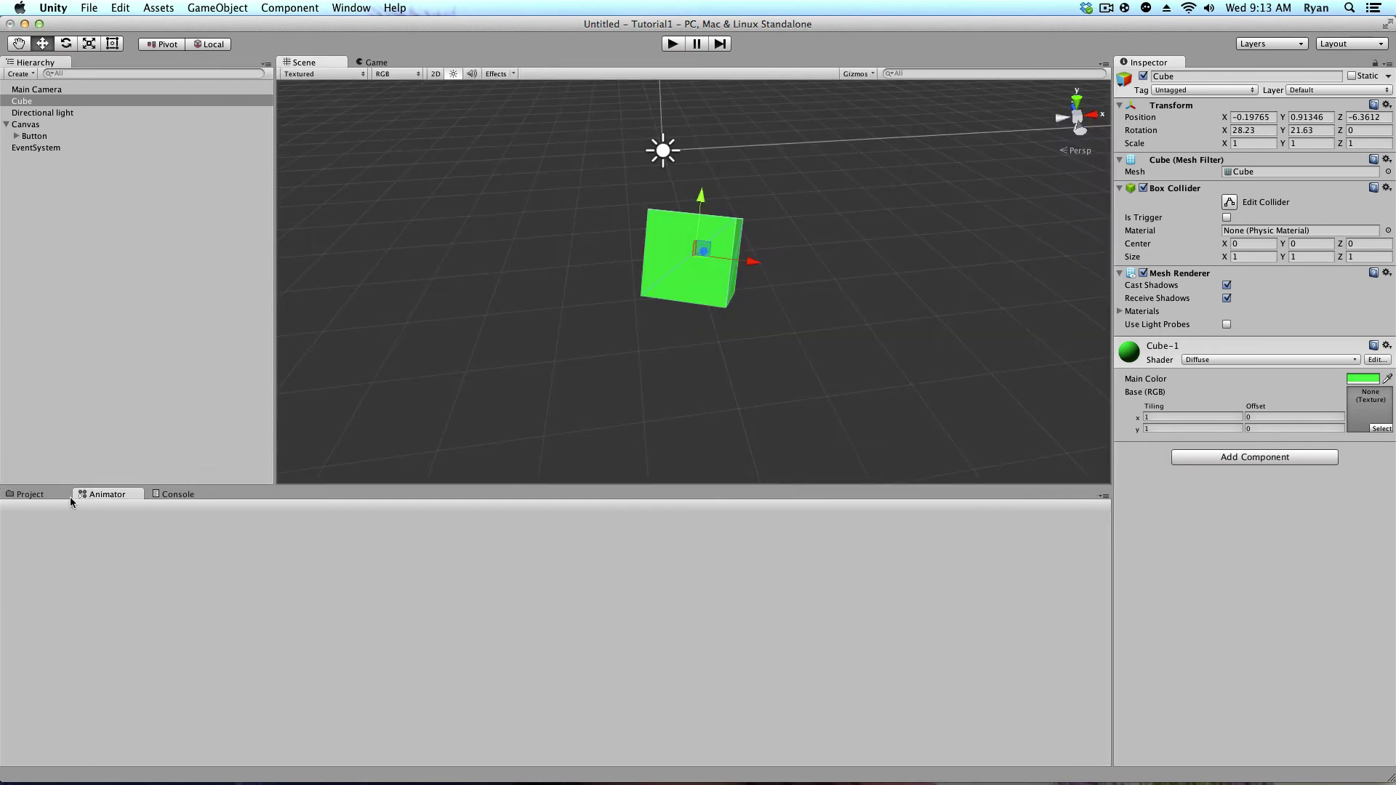
left_click(160, 493)
left_click(92, 496)
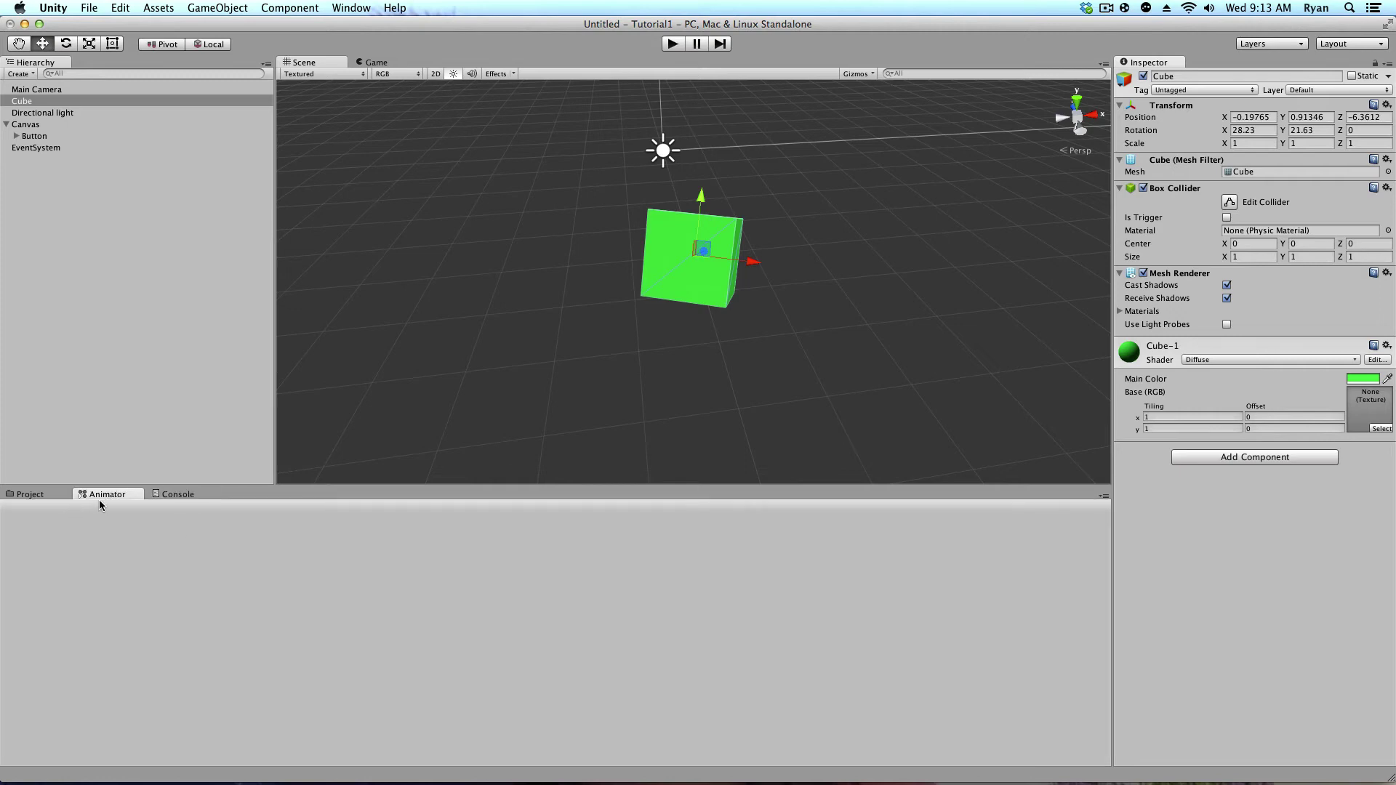
left_click(37, 494)
left_click(99, 494)
left_click(705, 265)
left_click(352, 7)
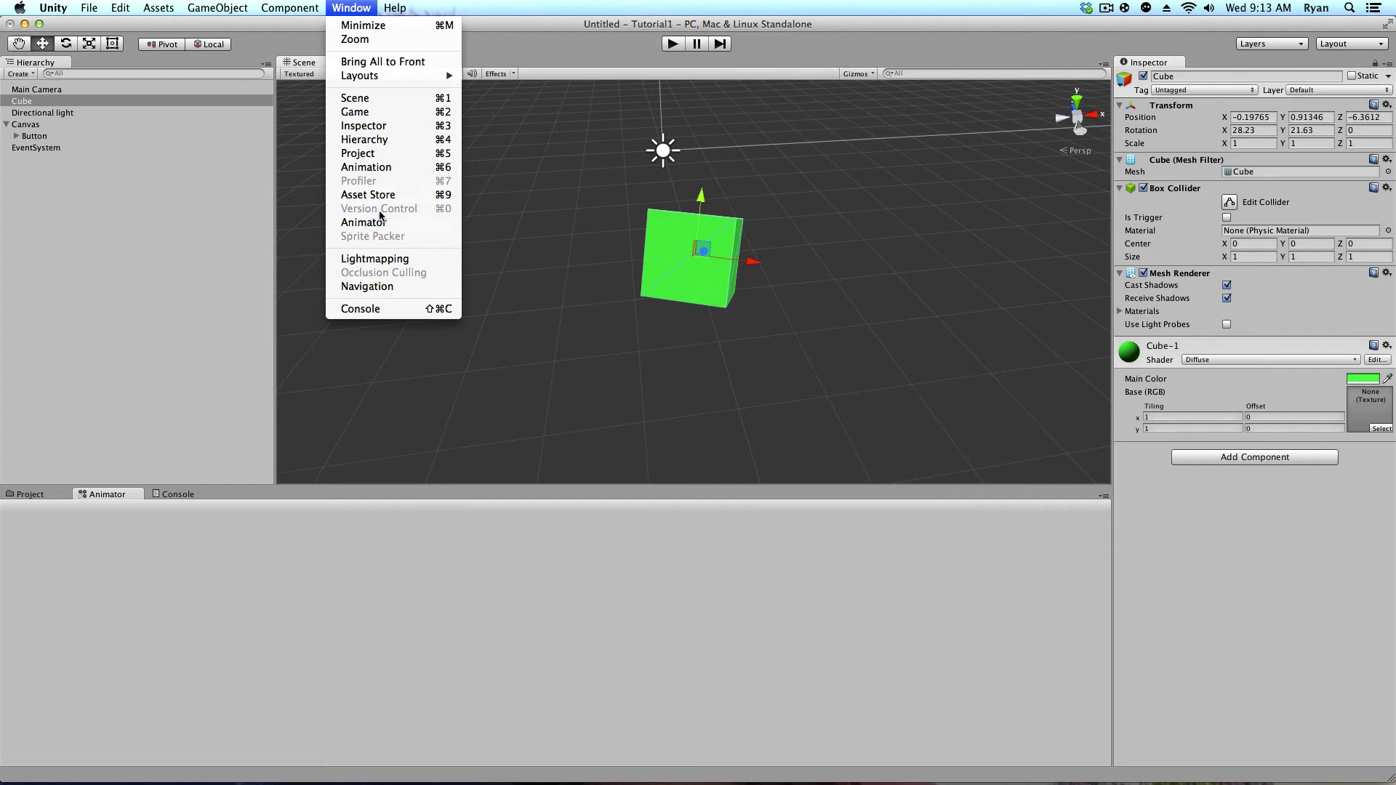
- Close the Animator tab in the bottom panel
left_click(106, 335)
right_click(112, 491)
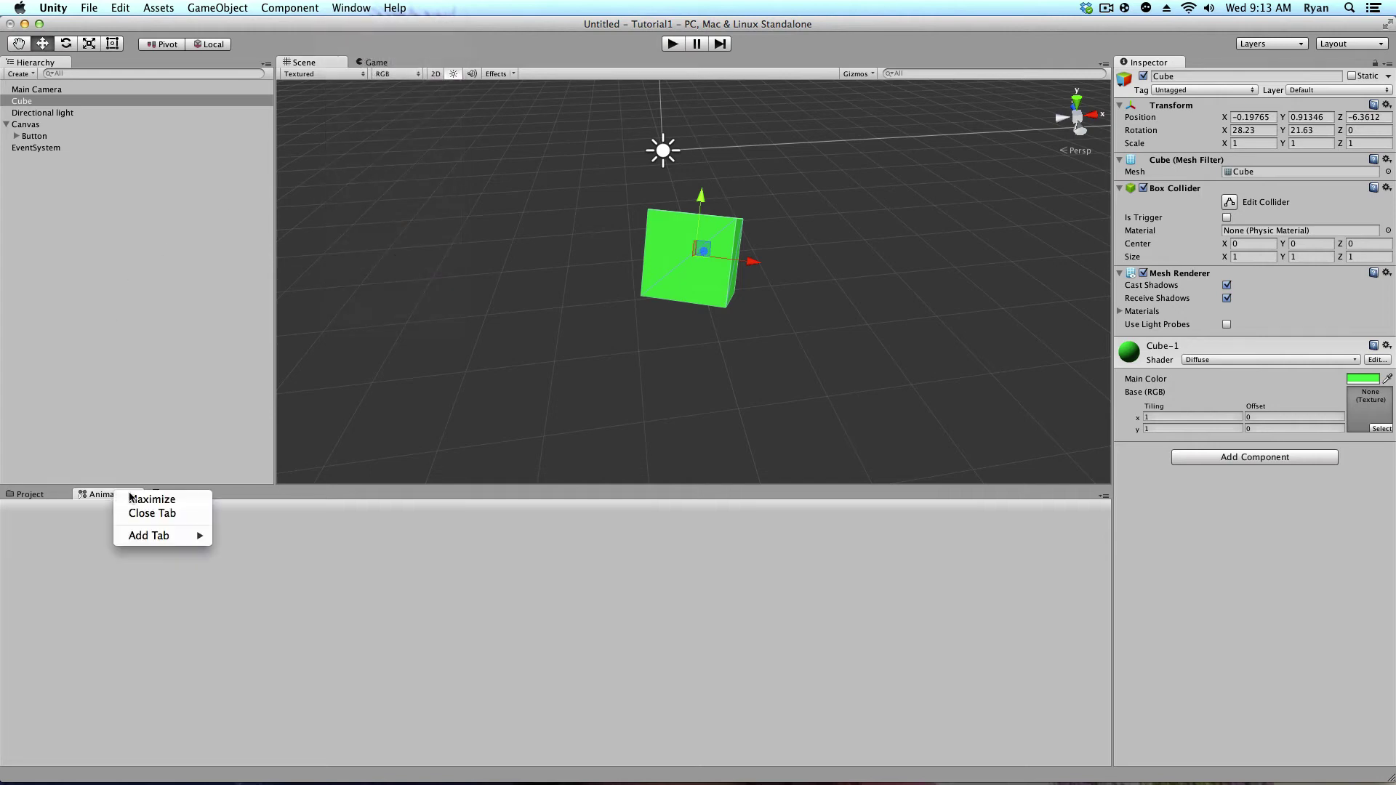
left_click(153, 513)
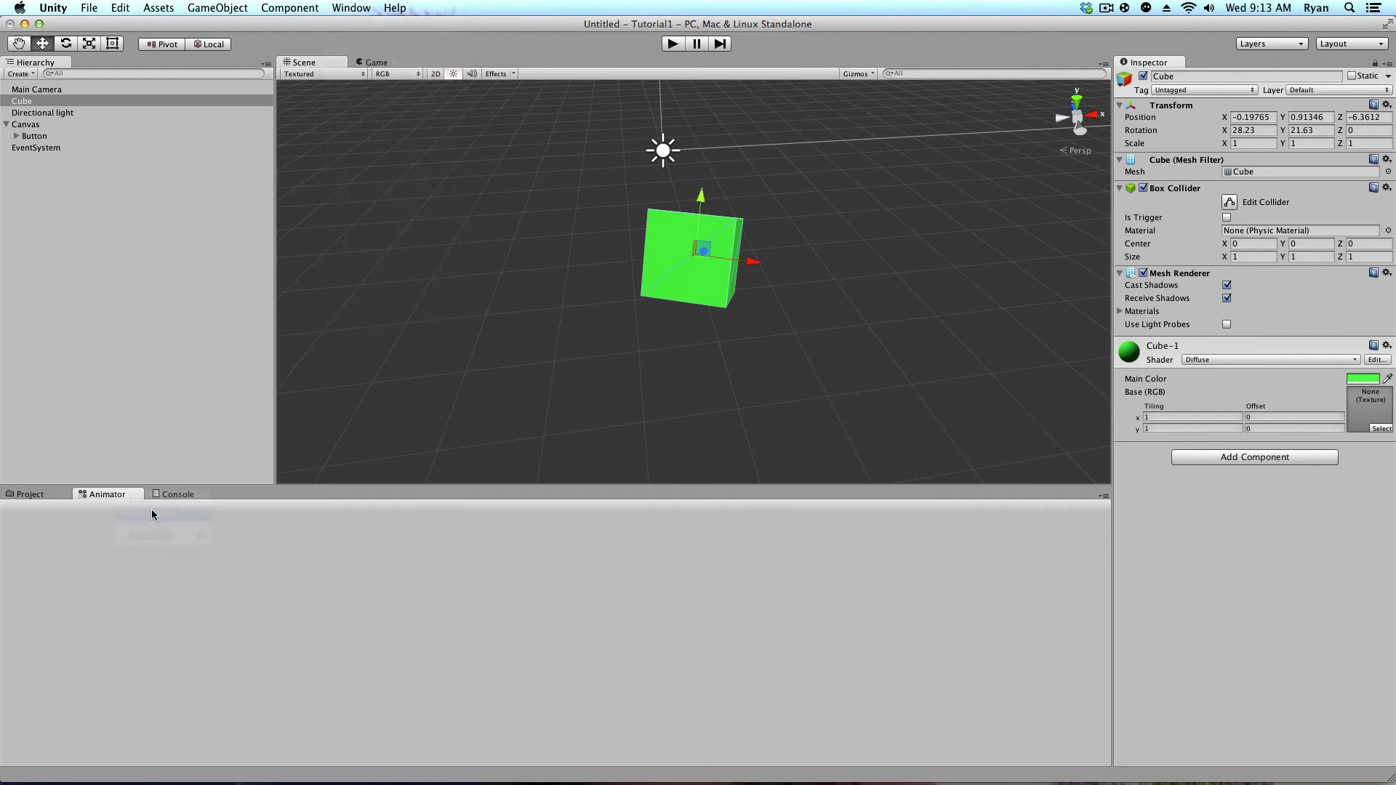
- Open the Animation window and dock it in the bottom panel beside the Console
left_click(331, 7)
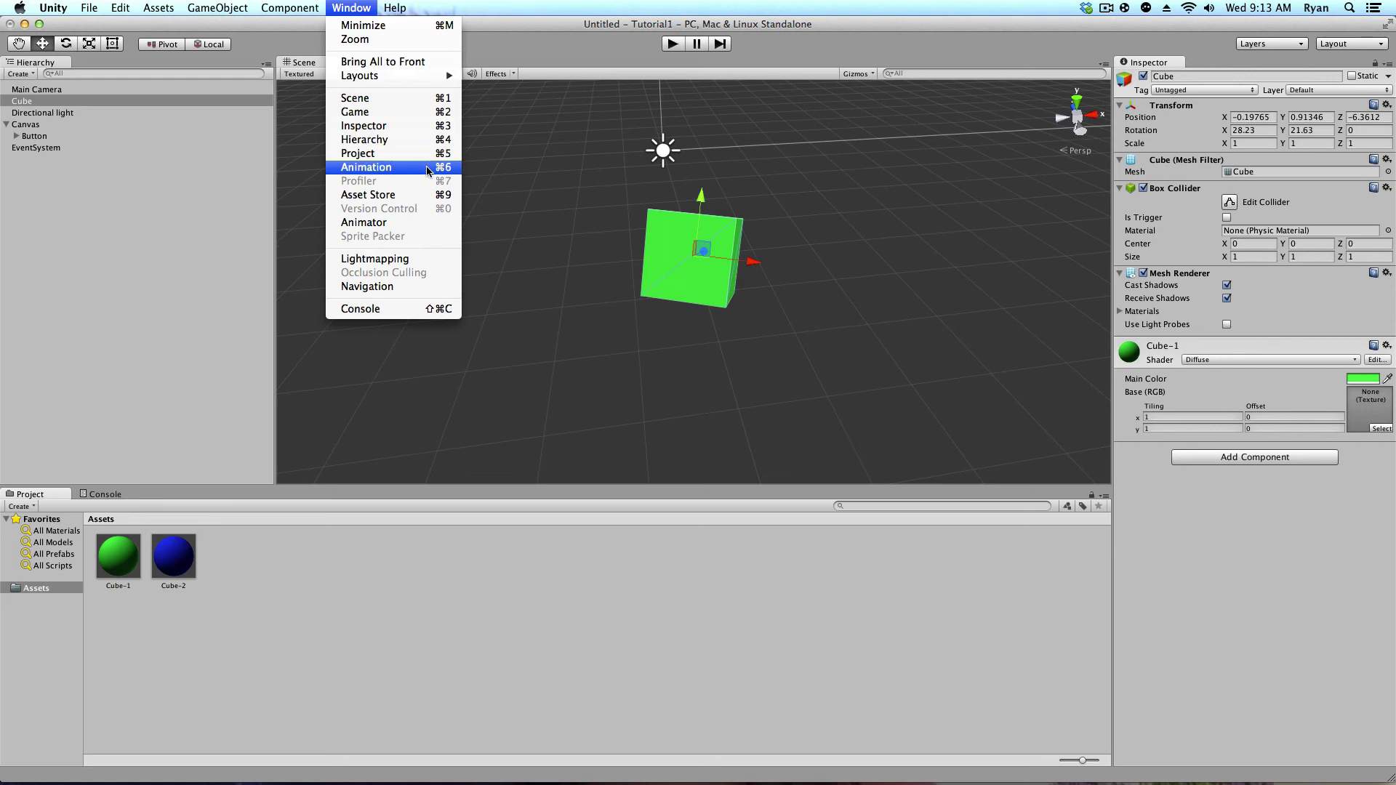
left_click(382, 168)
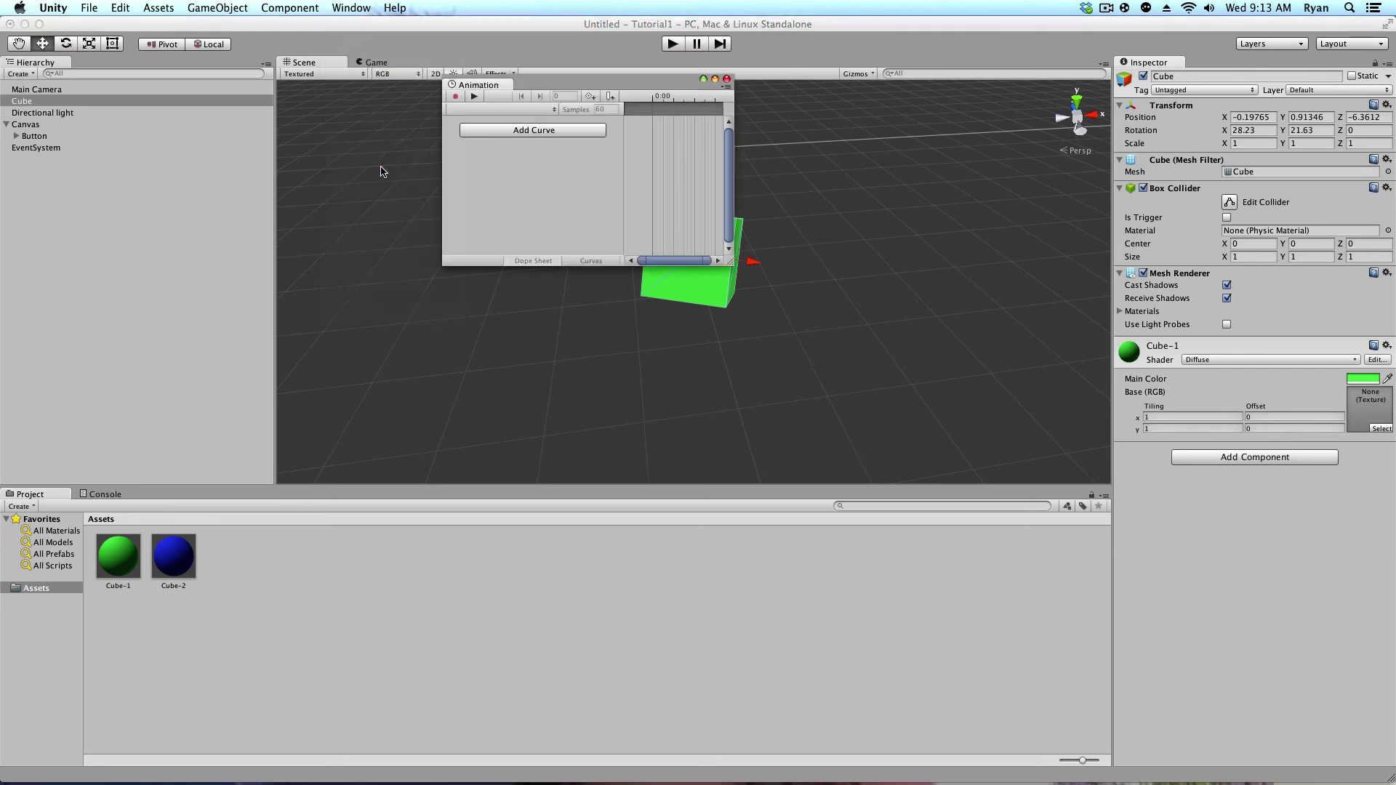
left_click_drag(477, 86, 155, 500)
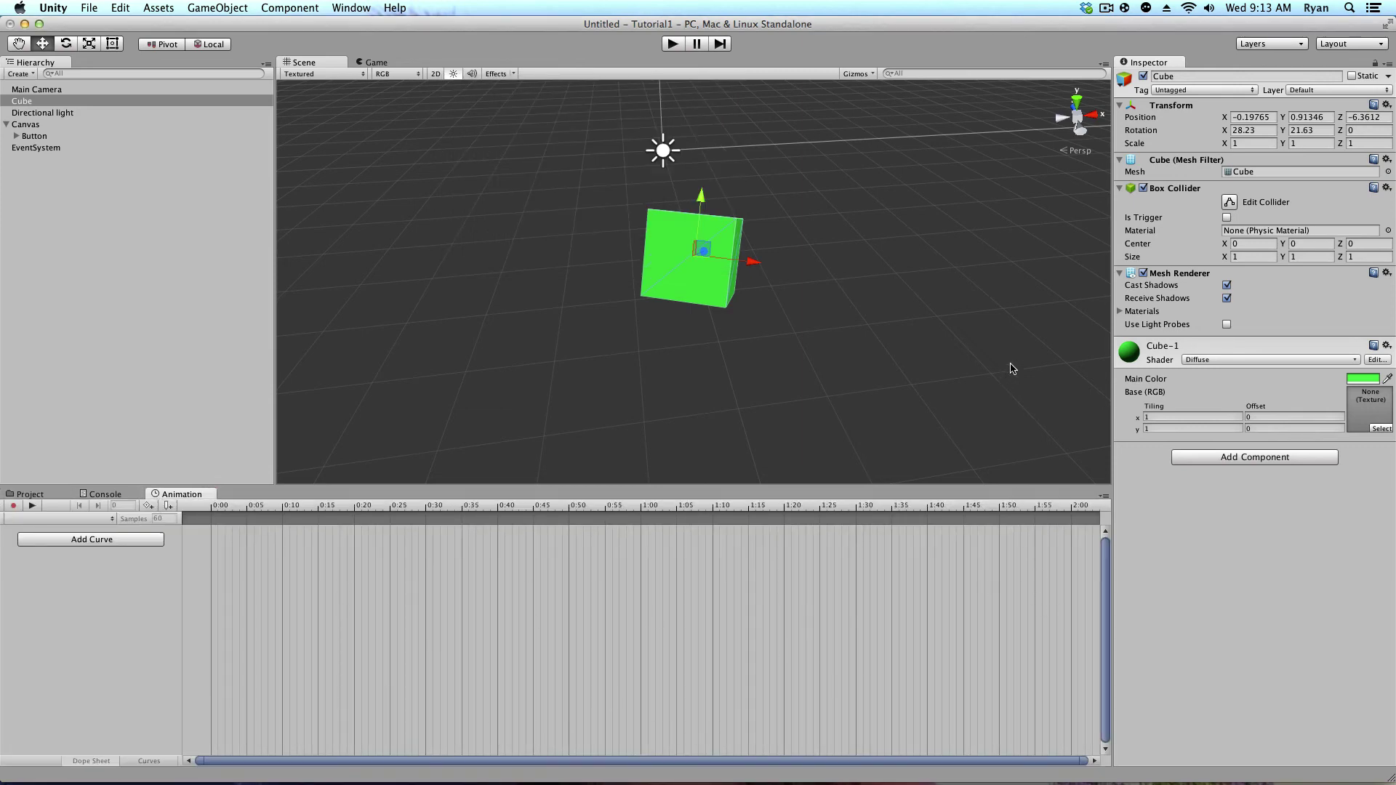
- Select the Cube and record a new animation clip named CubeSpin
left_click(51, 147)
left_click(40, 104)
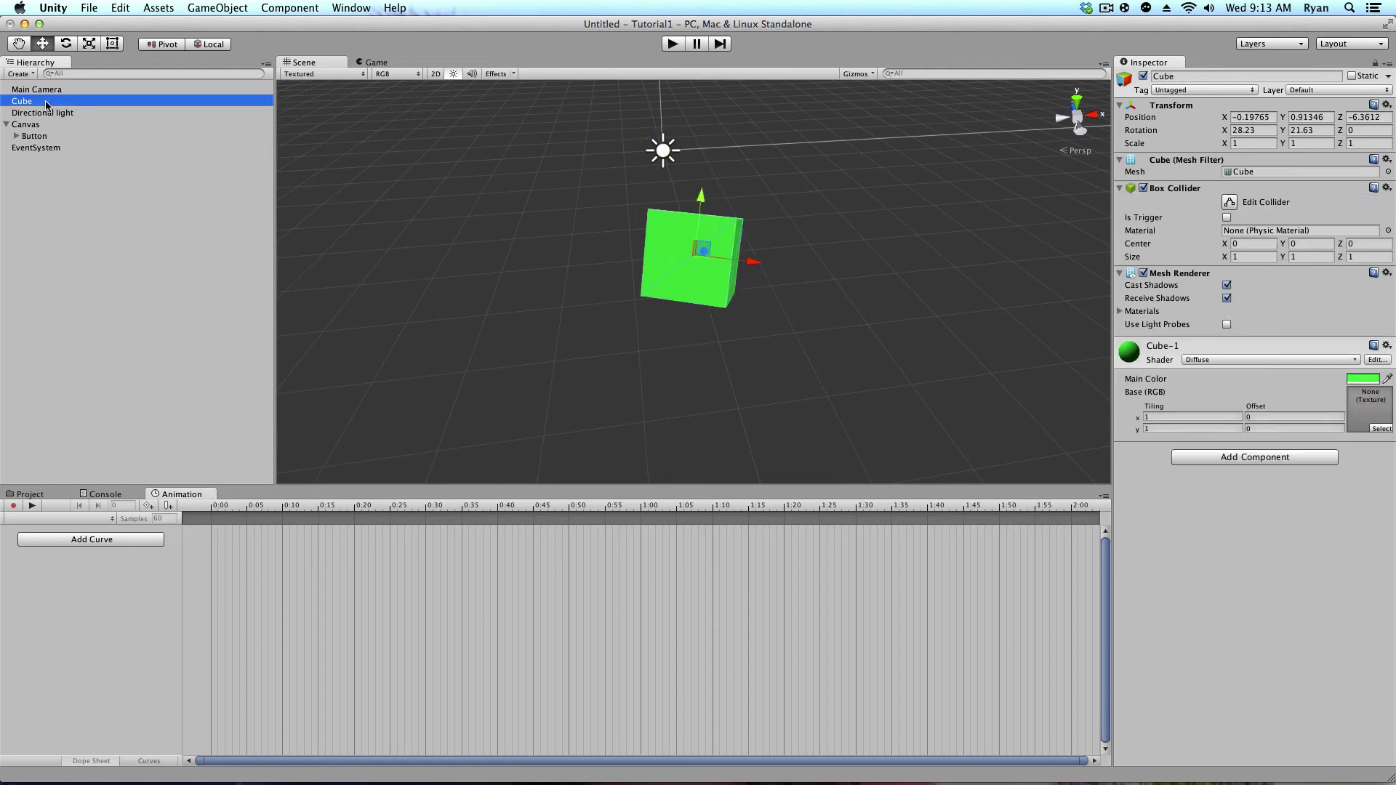
left_click(13, 506)
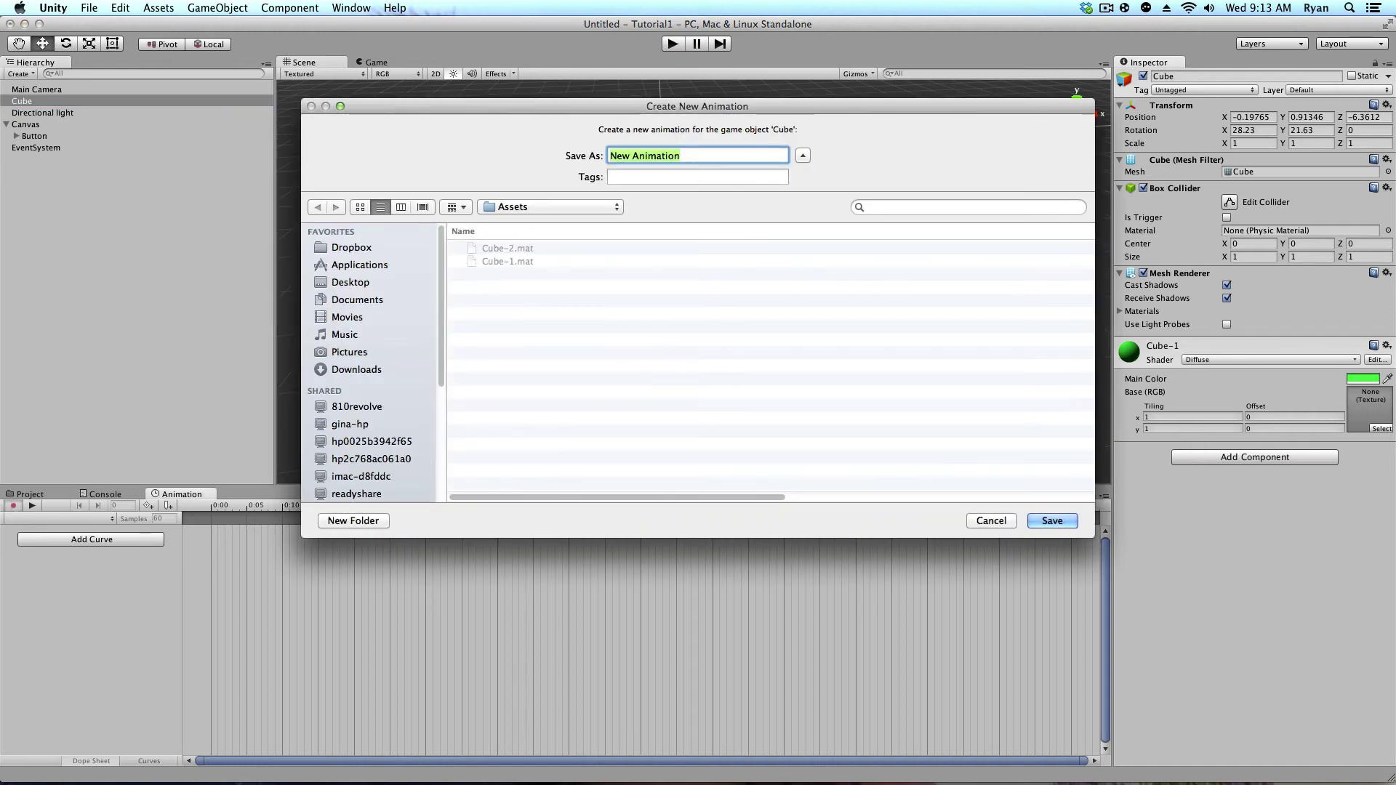
key("BackSpace")
type("Cube")
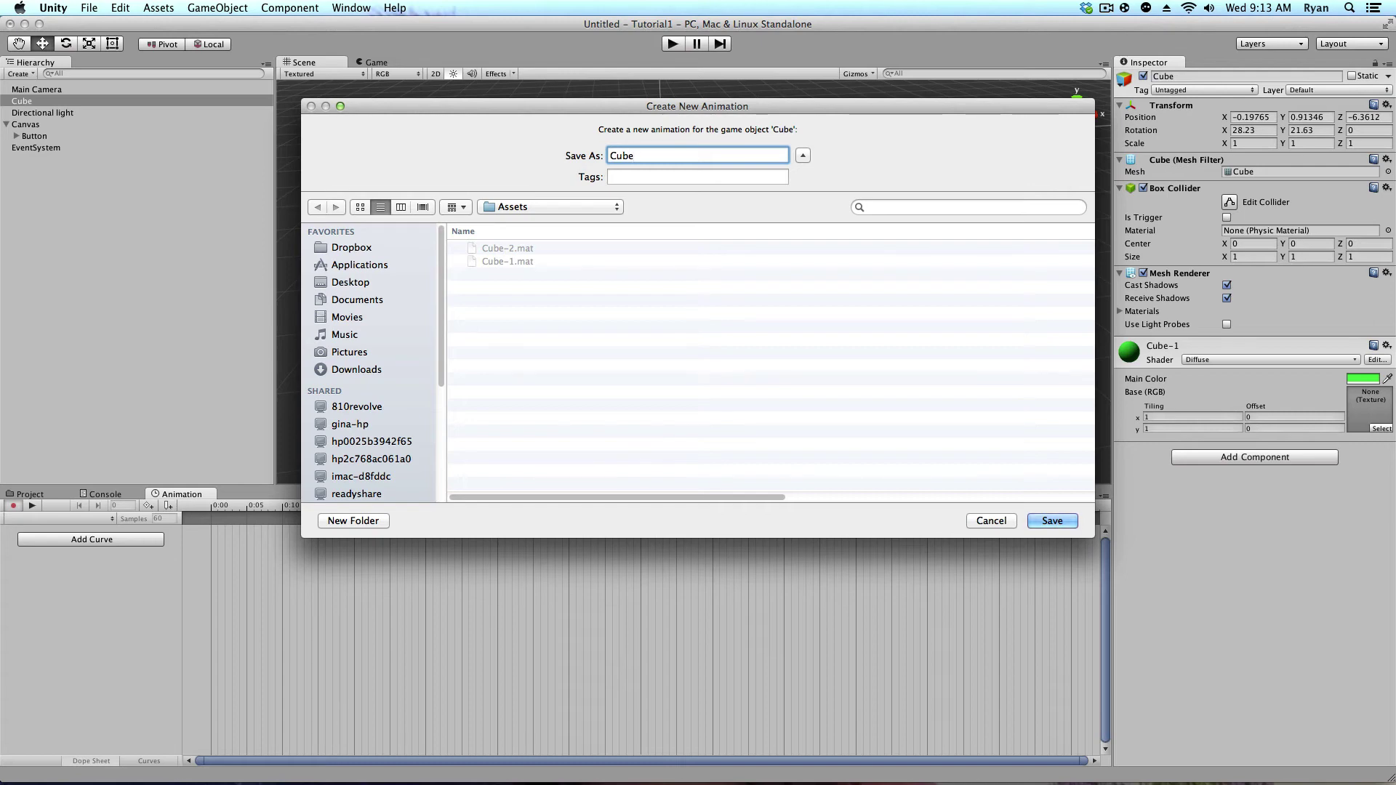
type("Spin")
left_click(1052, 522)
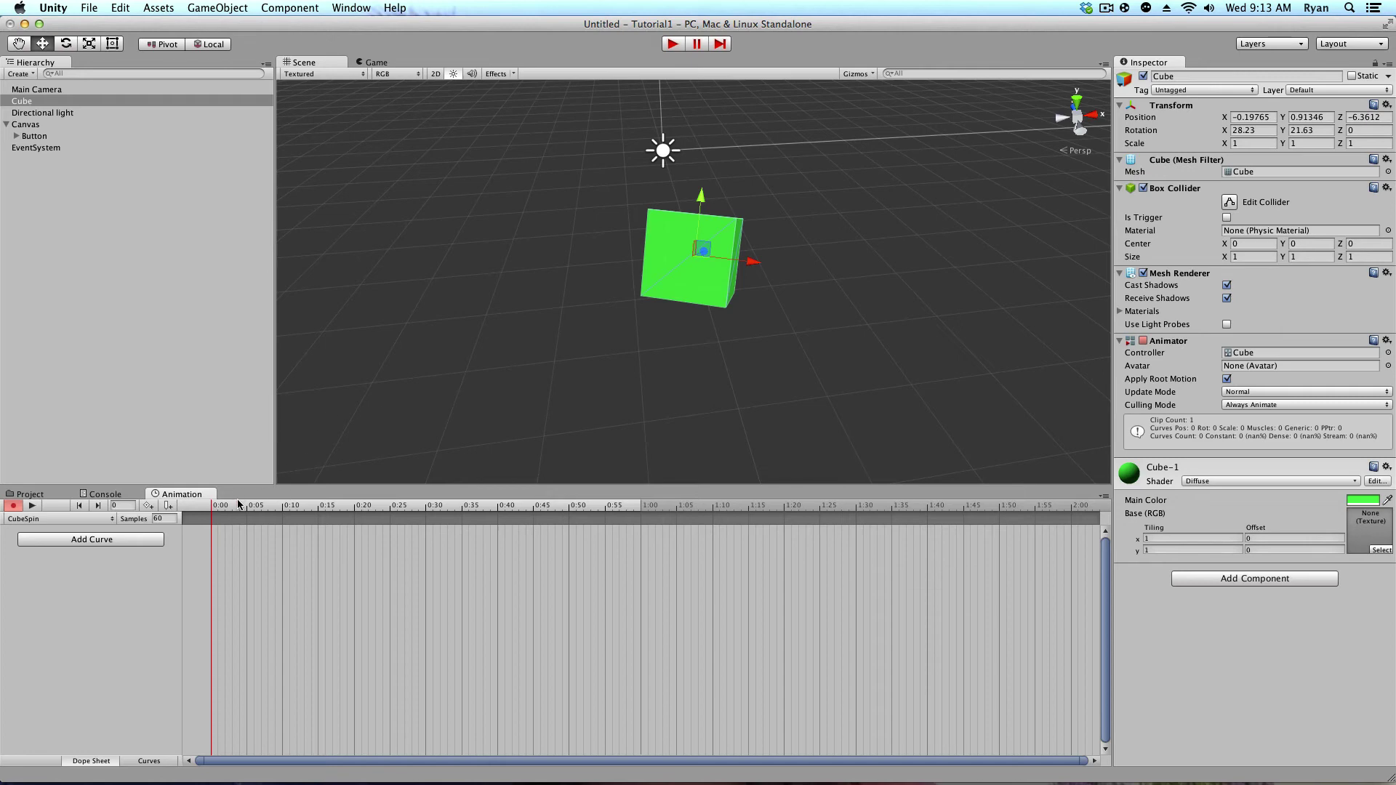
- Scrub the CubeSpin playhead to 0:45 and back, then preview the animation
left_click_drag(215, 513, 540, 518)
left_click_drag(431, 519, 132, 521)
left_click(32, 506)
- Stop the preview and zoom the CubeSpin timeline out to 5:00, with the playhead back at 0:00
left_click(32, 505)
left_click_drag(309, 514, 350, 535)
scroll(396, 560, "down", 5)
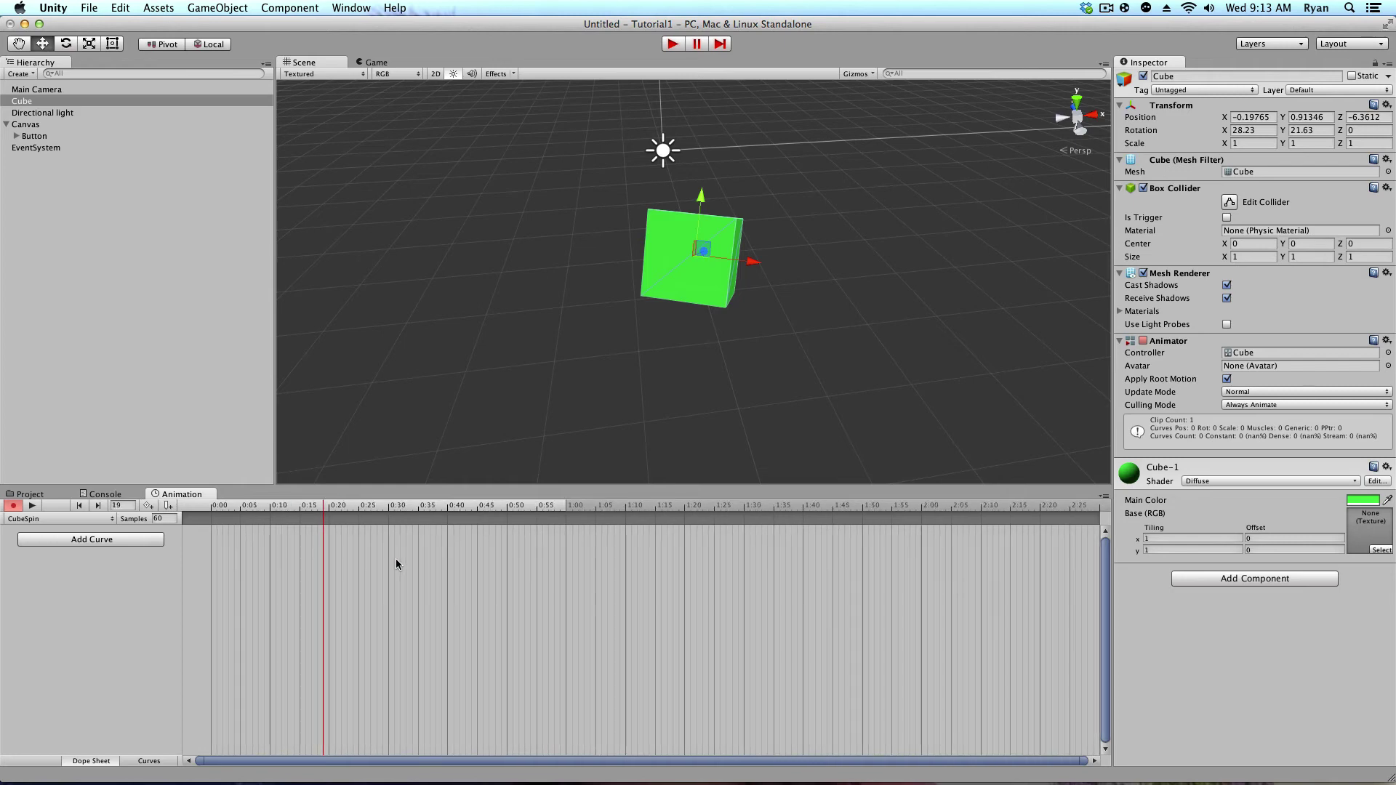
scroll(396, 562, "down", 8)
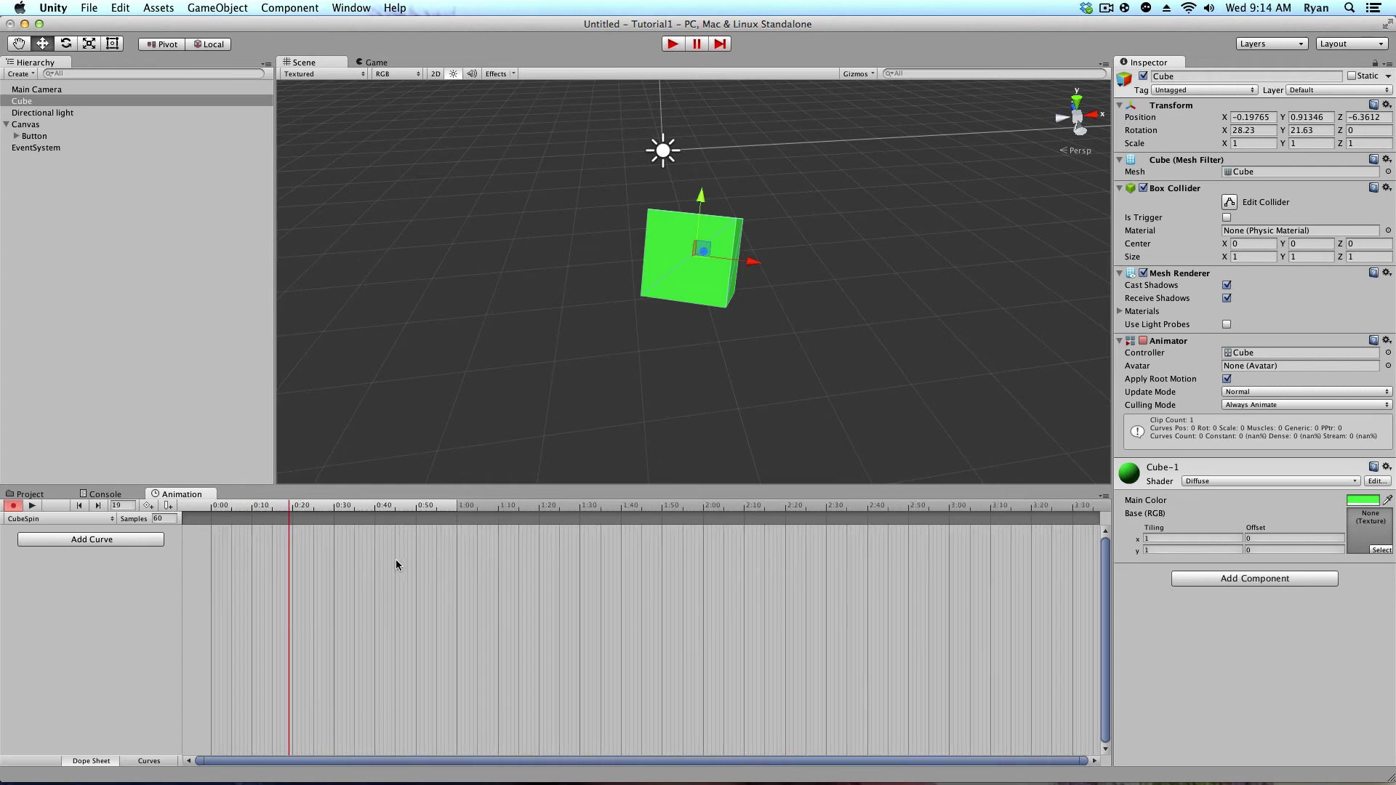
scroll(397, 561, "down", 1)
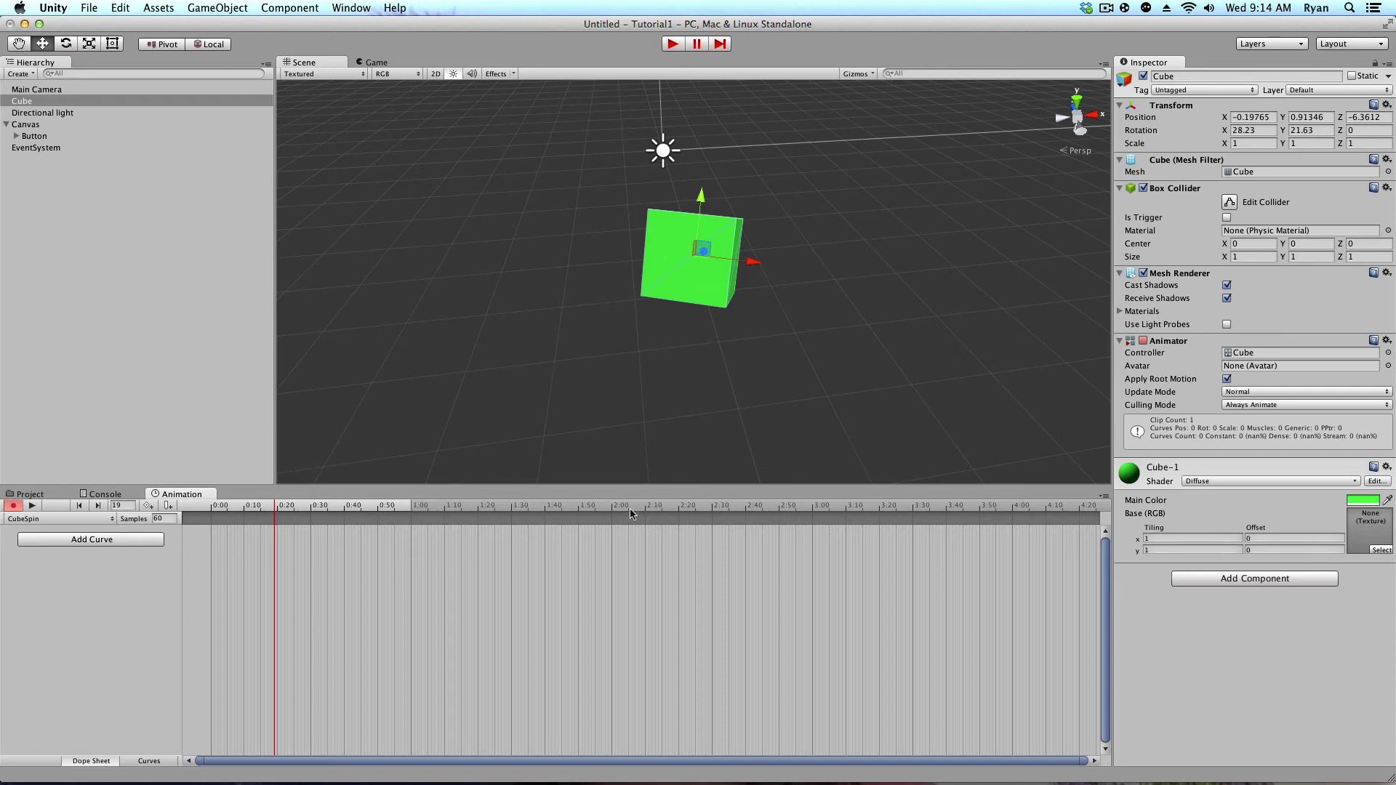
scroll(590, 545, "down", 3)
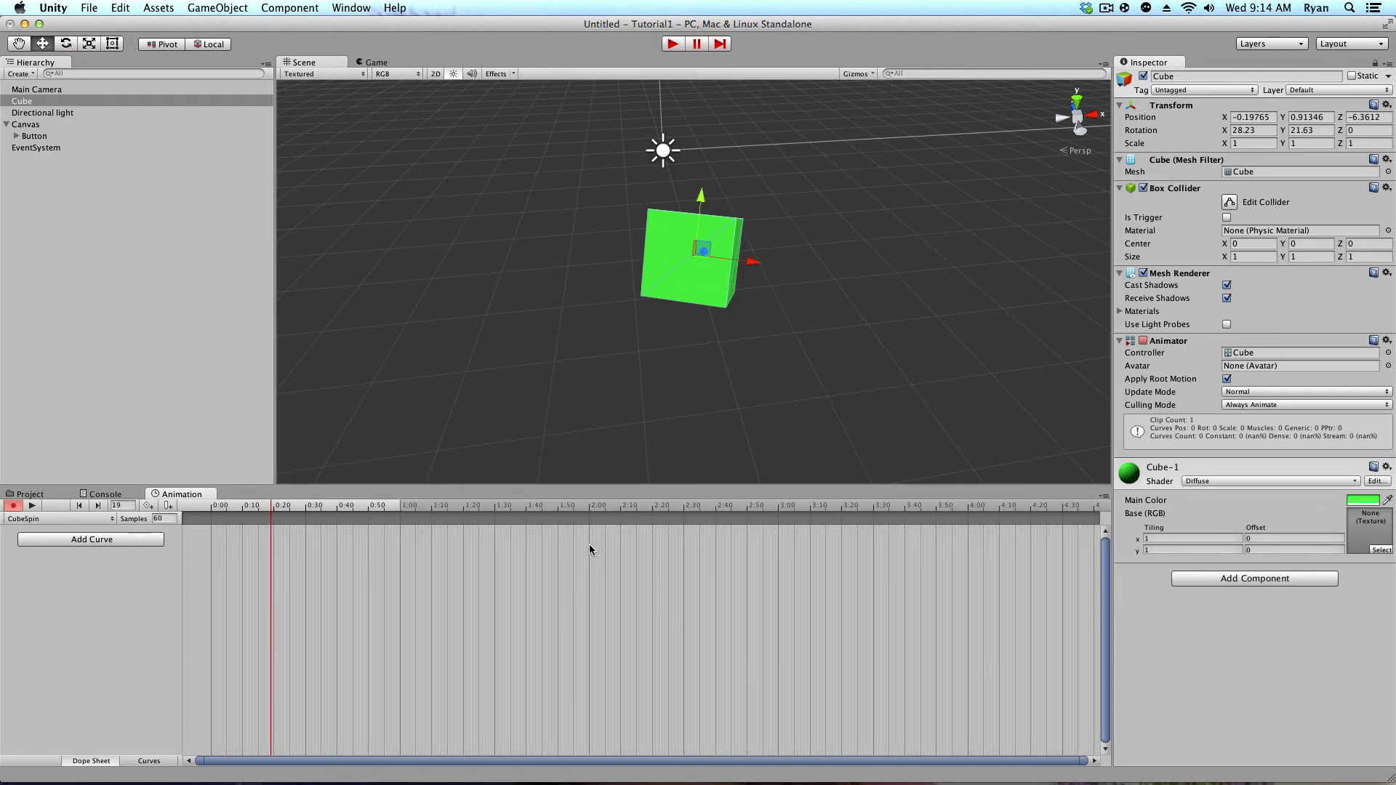
scroll(560, 575, "down", 6)
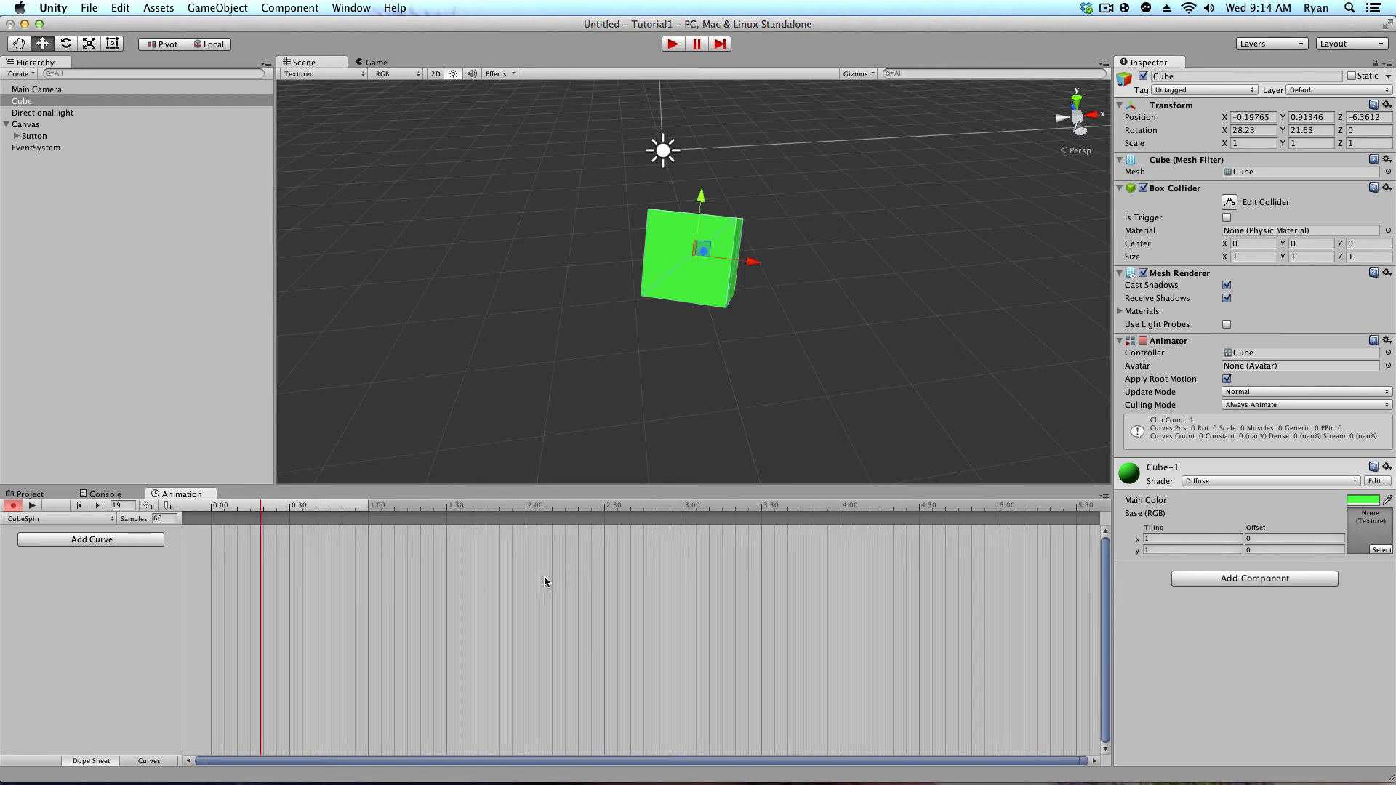
scroll(544, 576, "down", 3)
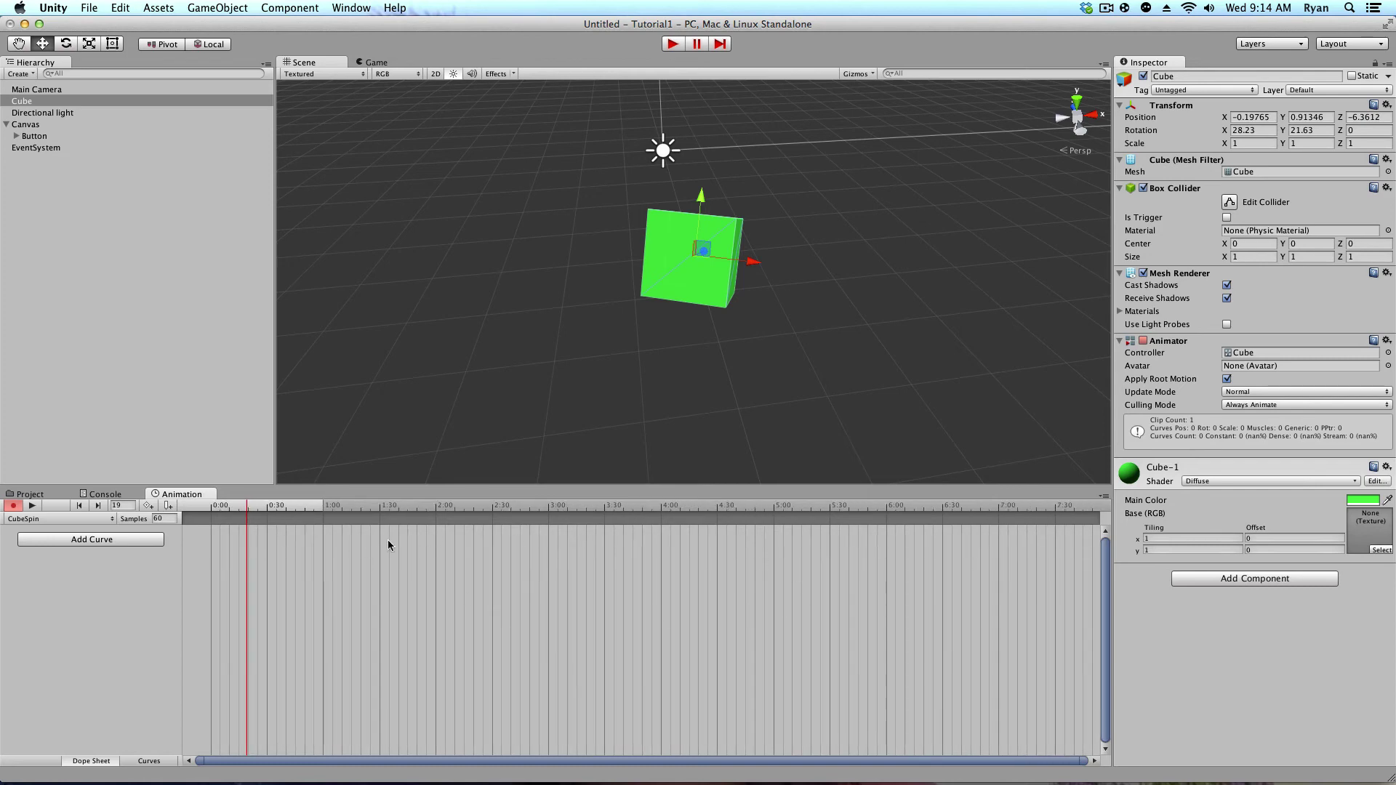
left_click_drag(248, 510, 772, 544)
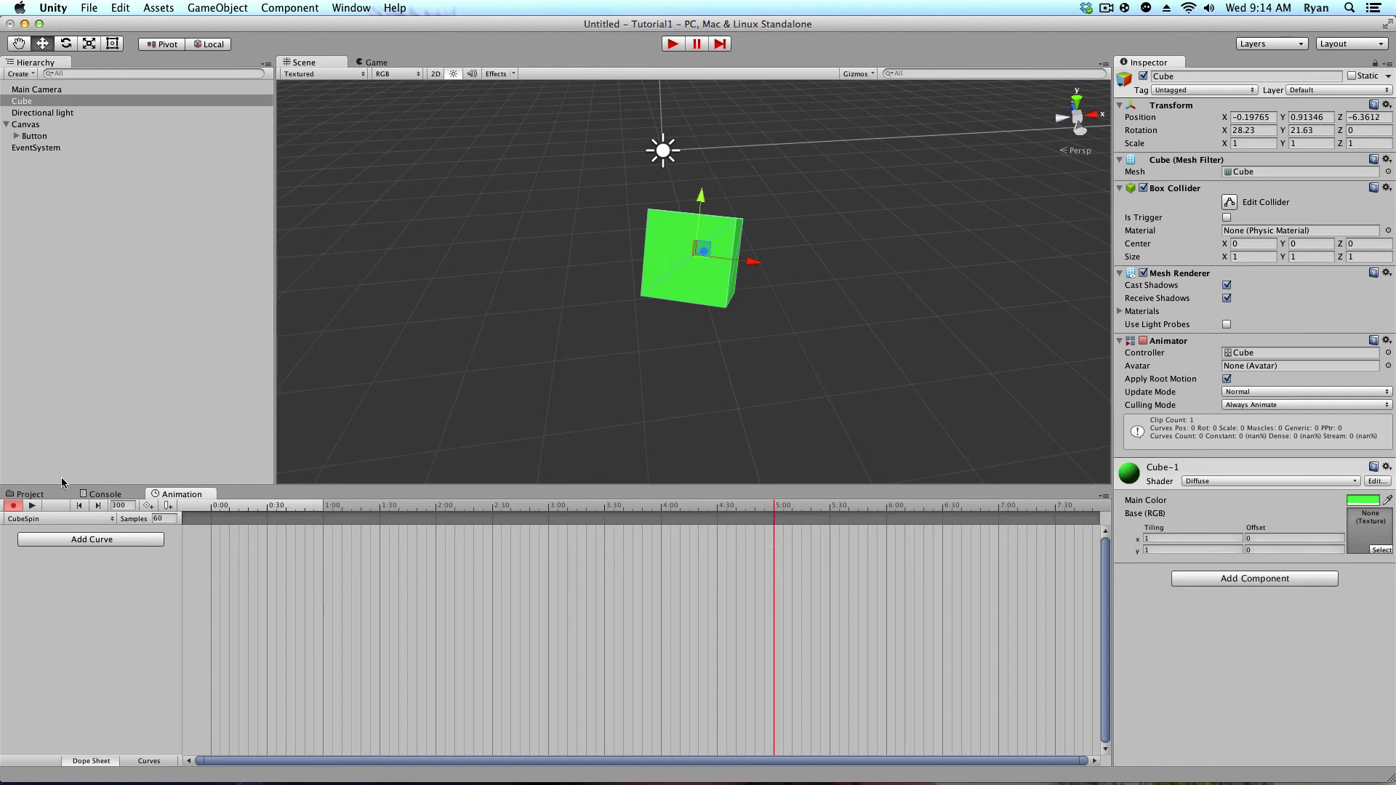
left_click_drag(155, 511, 160, 517)
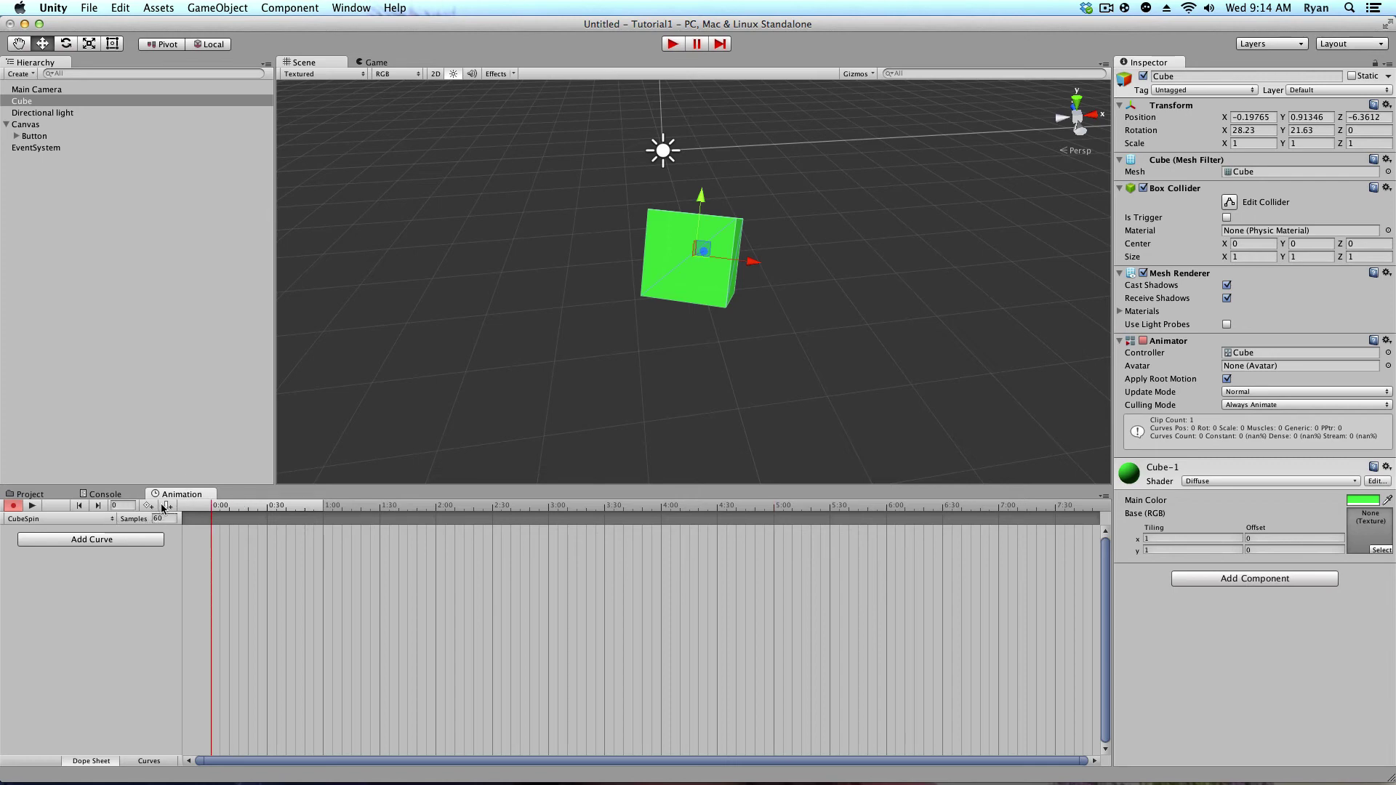
- Add a Transform Rotation curve for the Cube to the CubeSpin clip
left_click(109, 542)
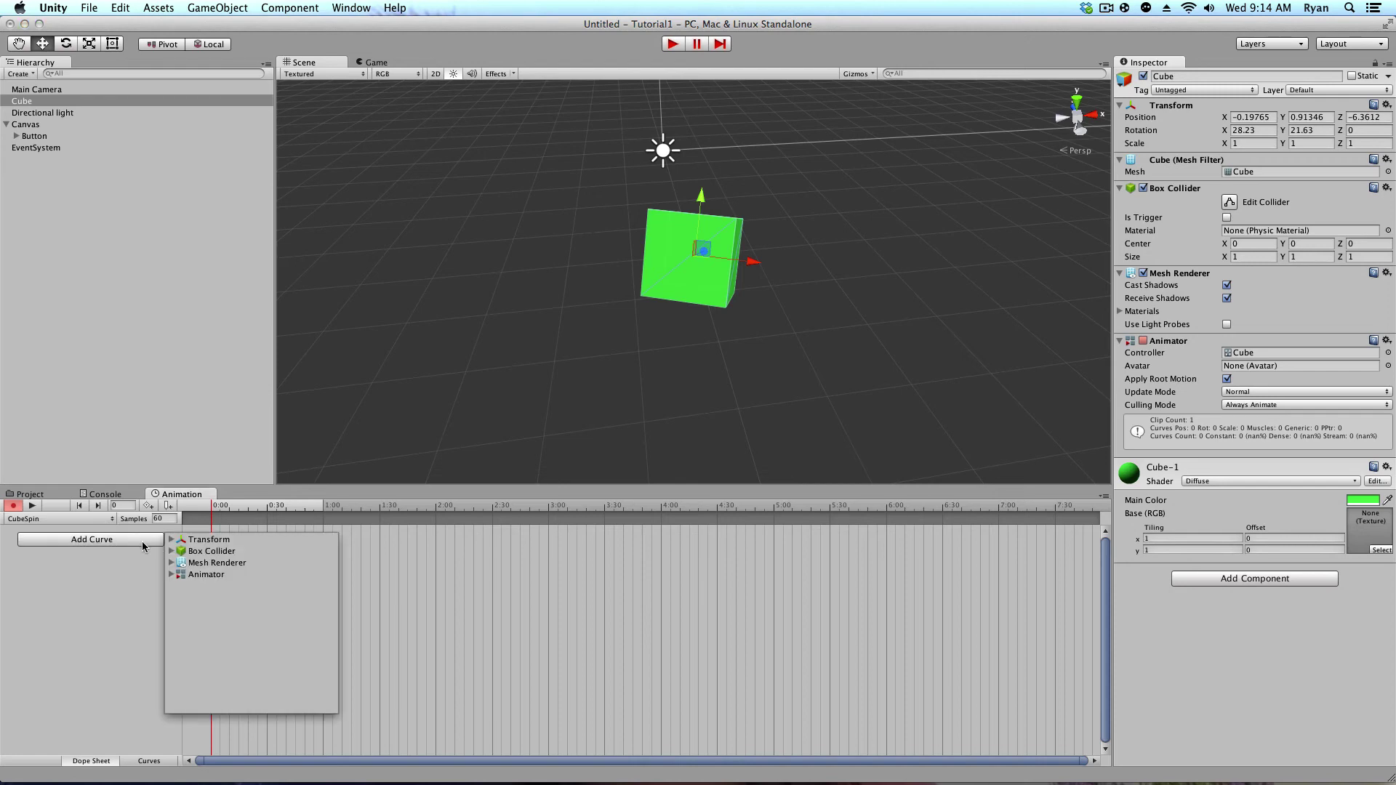
left_click(171, 540)
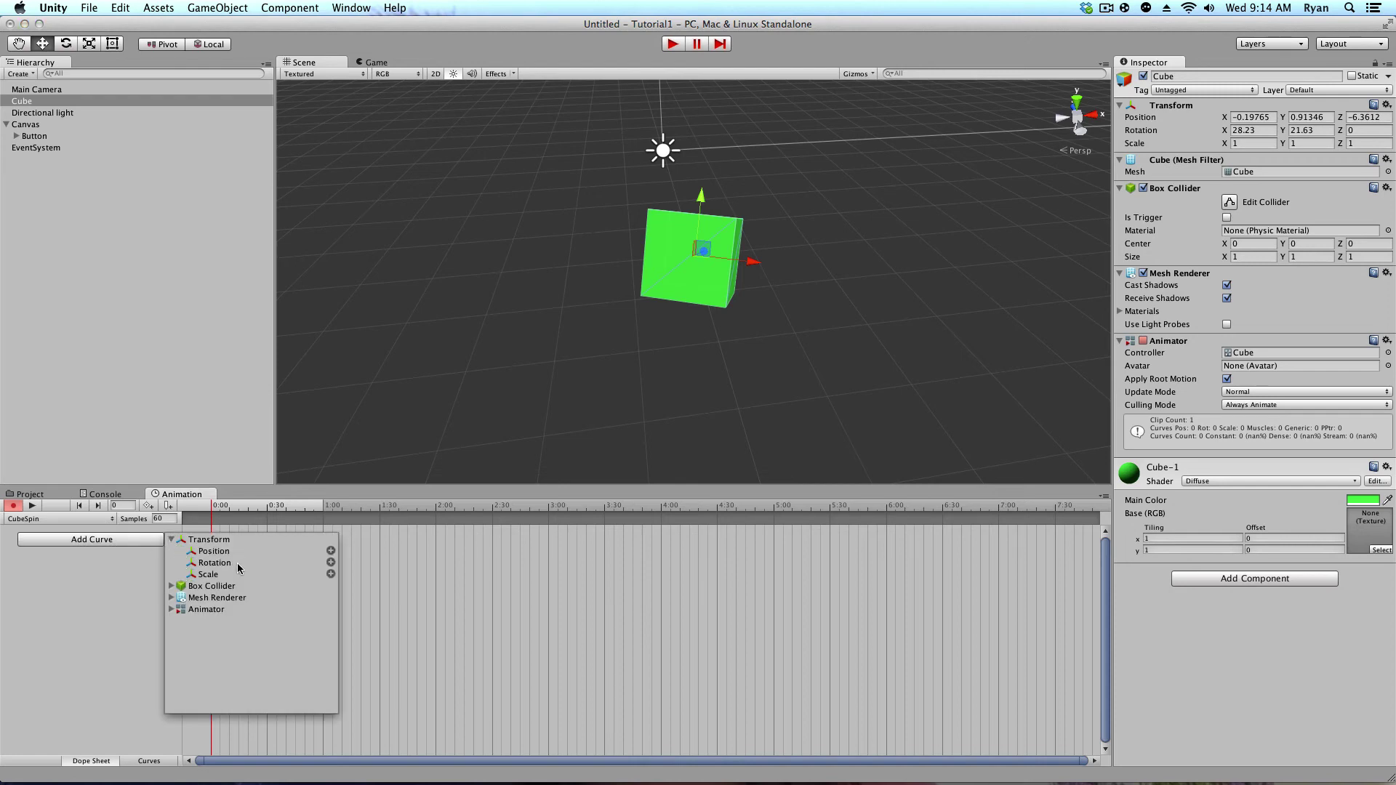
left_click(331, 563)
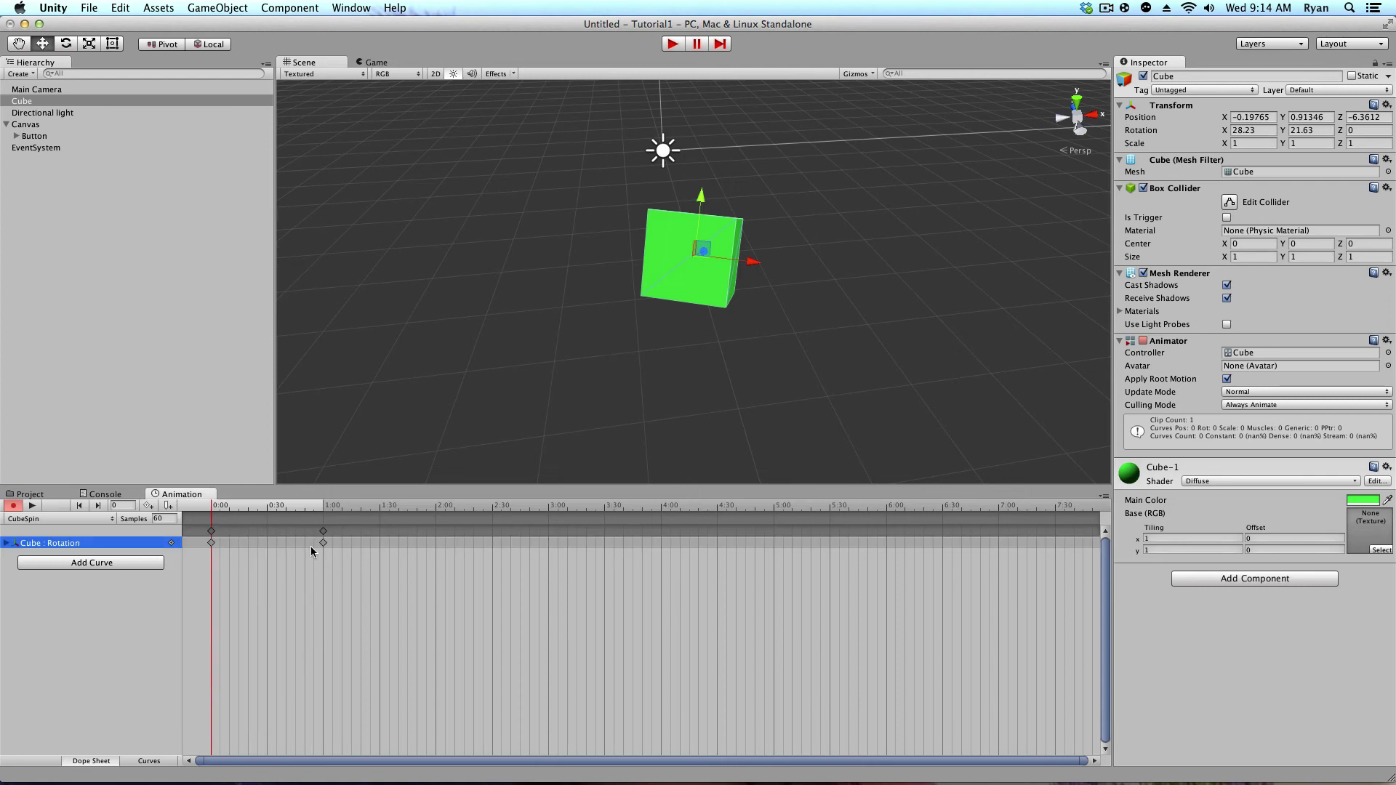
- Drag the end rotation keyframes out to the 5:00 mark
left_click_drag(218, 518, 323, 557)
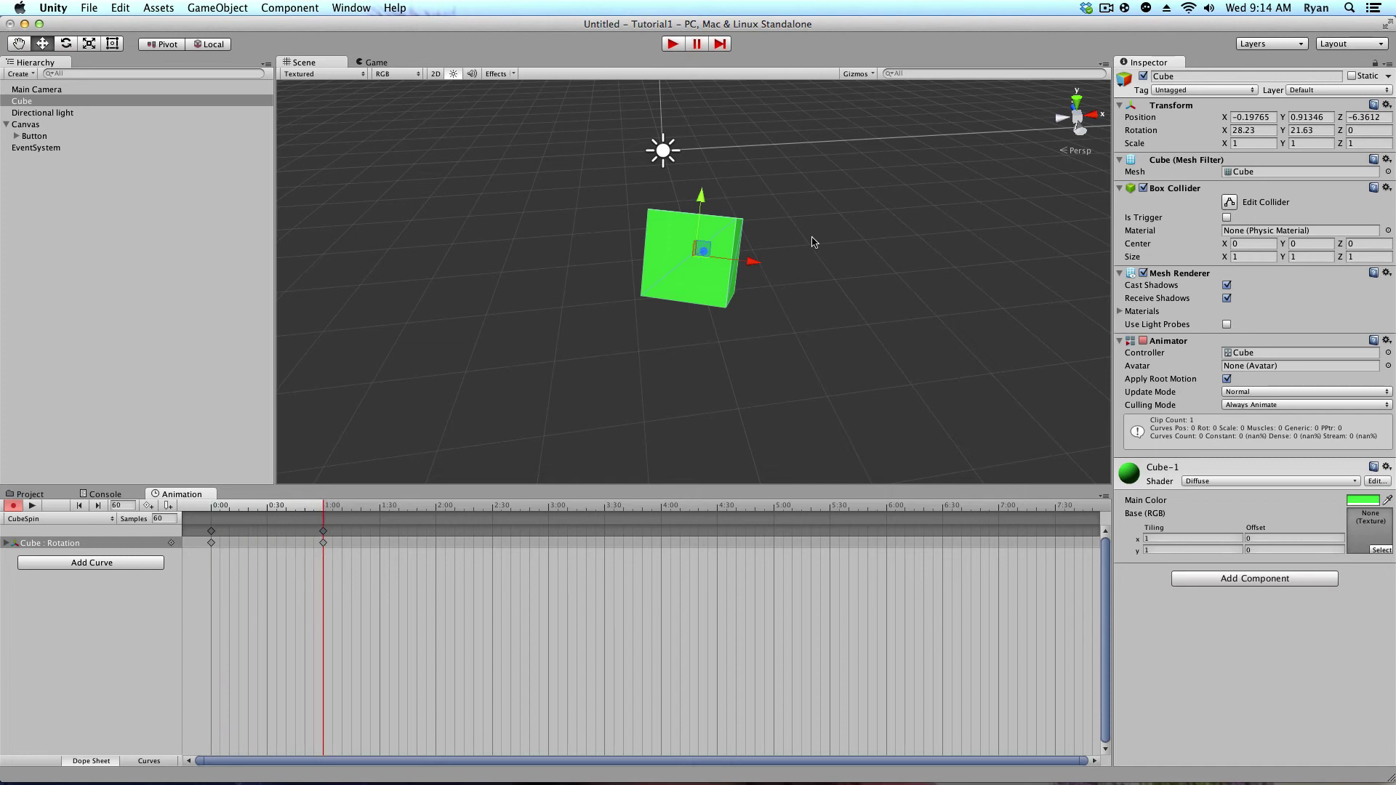
mouse_move(310, 528)
left_mouse_down()
mouse_move(423, 551)
mouse_move(775, 560)
left_mouse_up()
left_click_drag(772, 508, 323, 618)
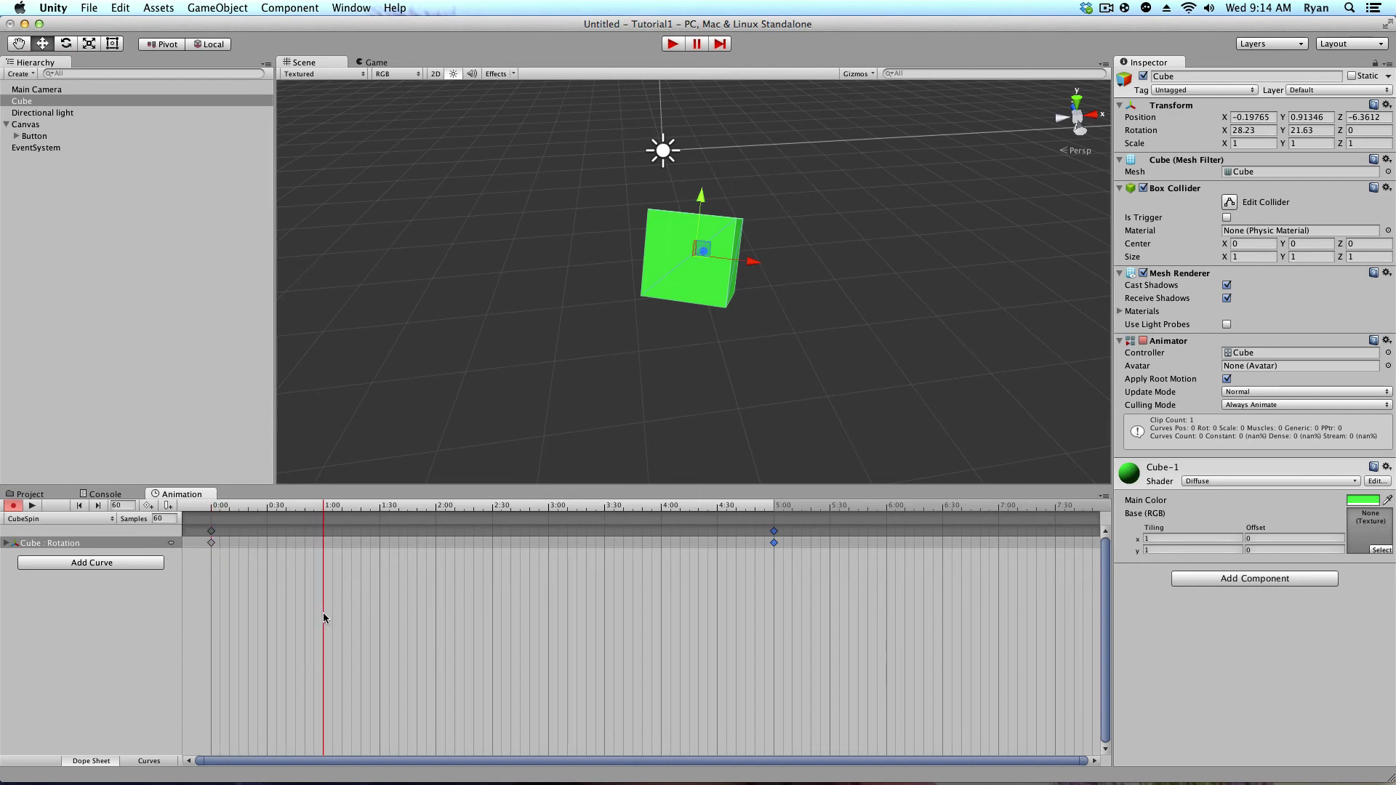
- With the Rotate tool, key cube rotations at 1:00, 2:00 and 3:00
left_click(67, 45)
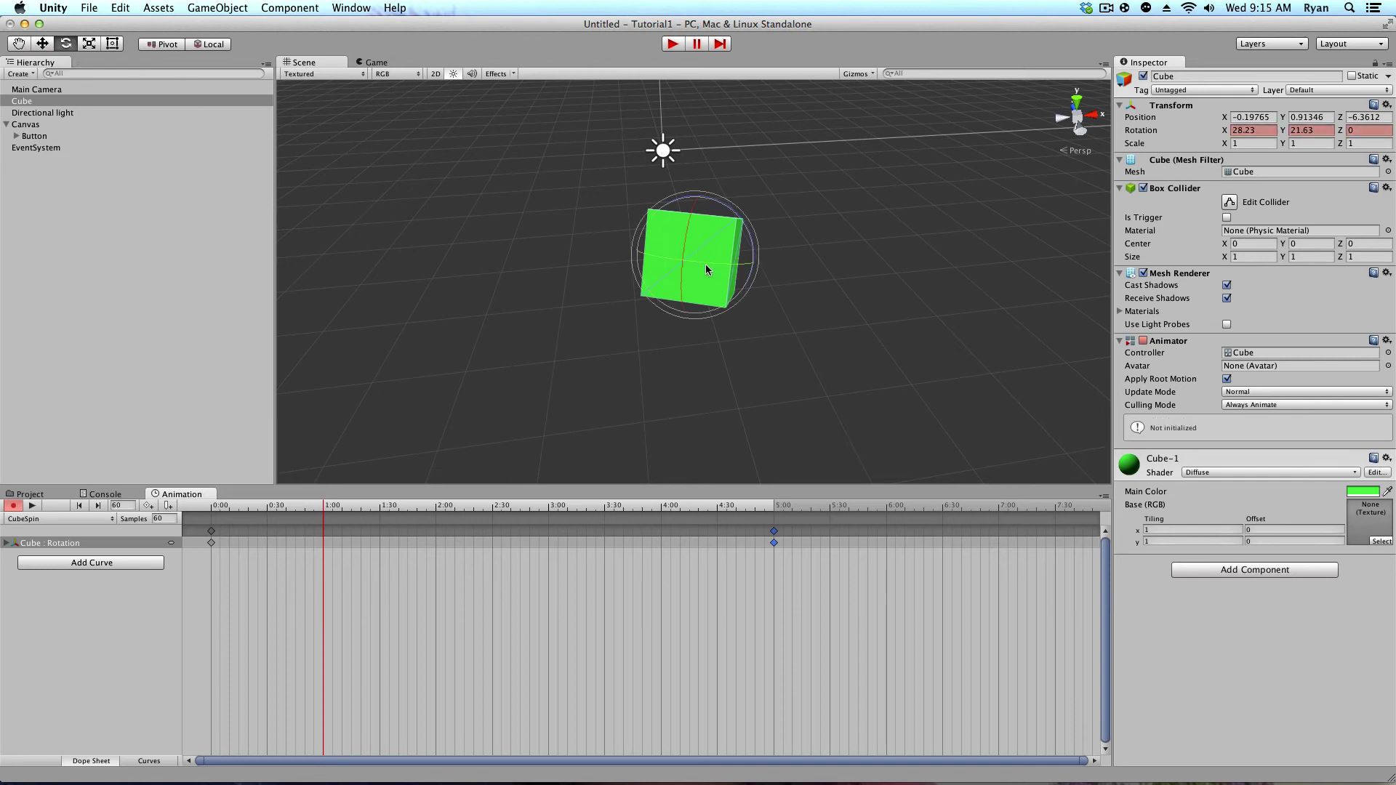
left_click_drag(706, 266, 843, 319)
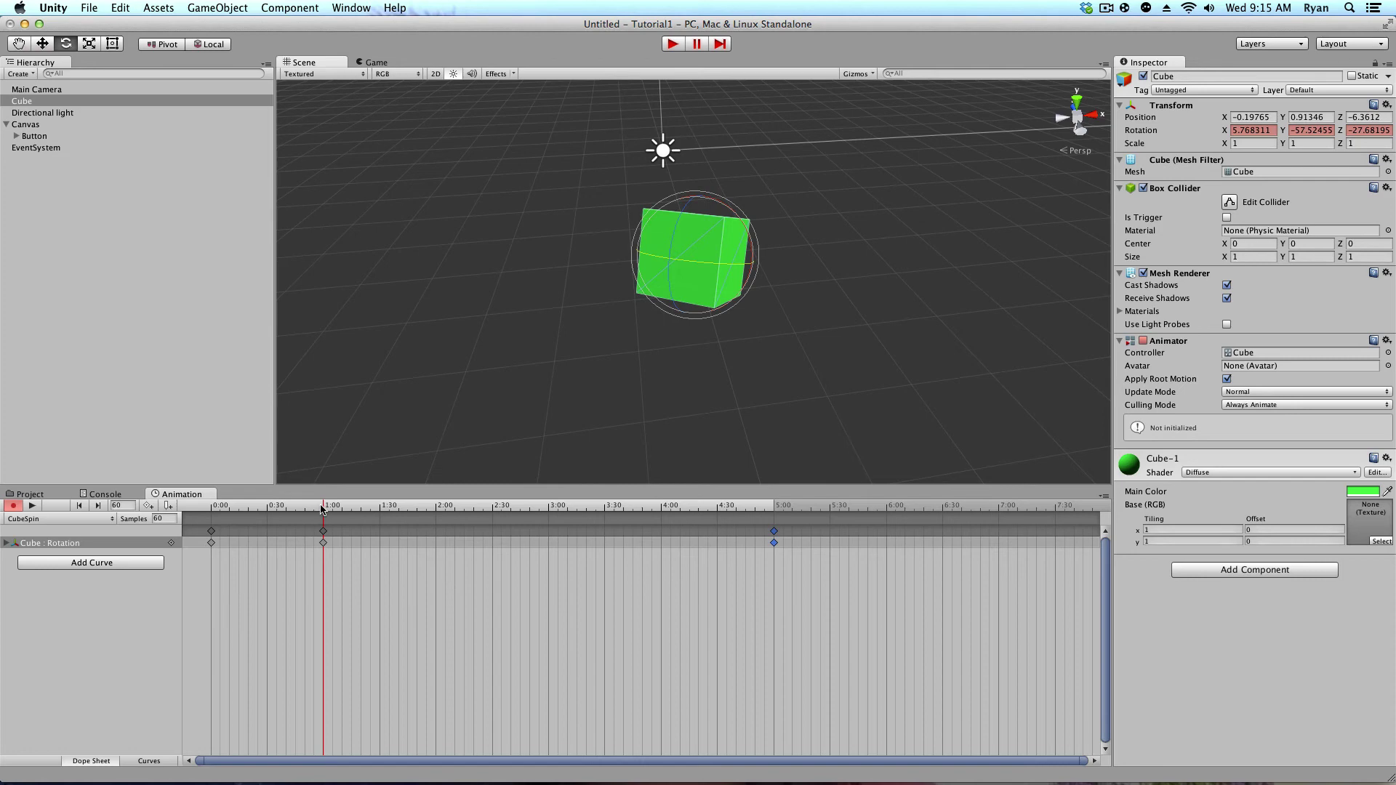
left_click_drag(323, 511, 435, 536)
left_click_drag(695, 265, 818, 266)
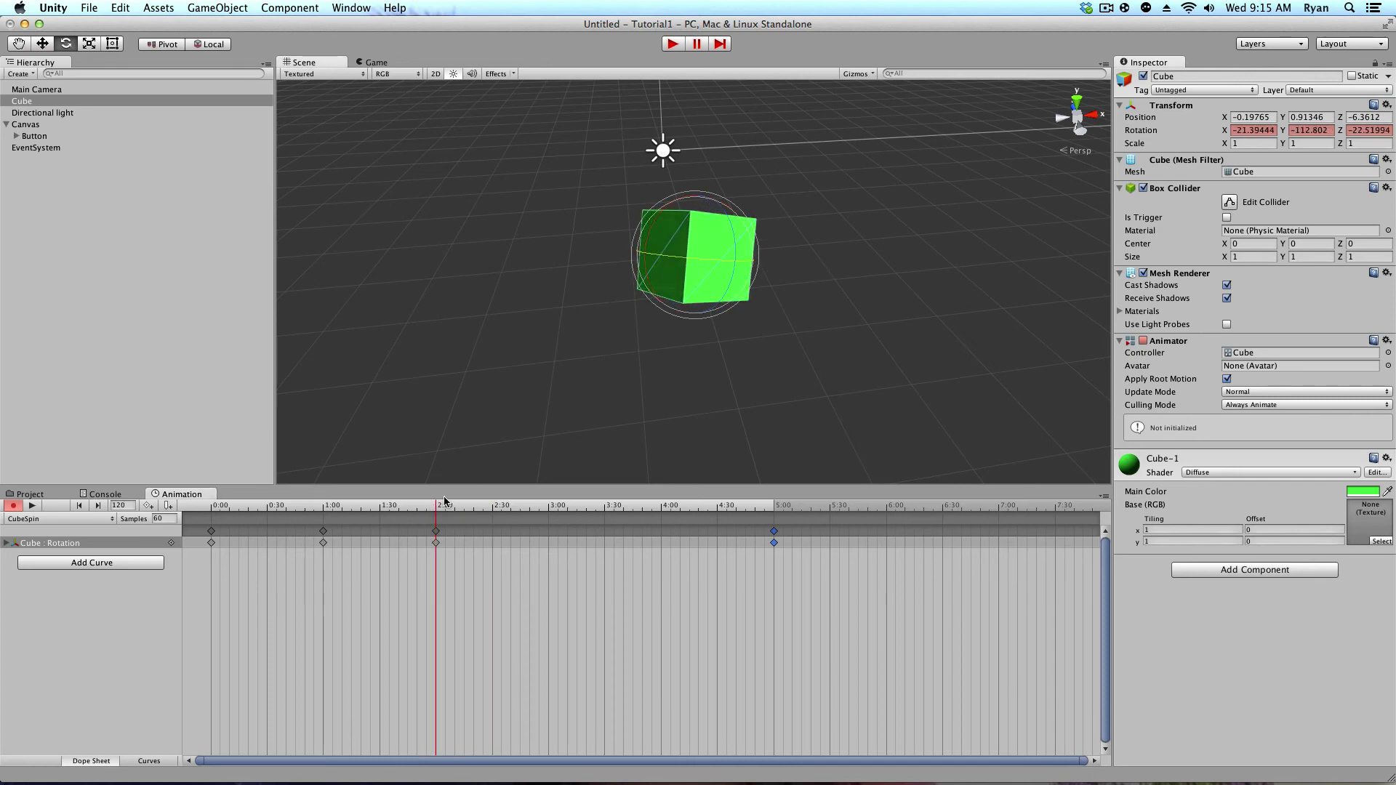
left_click_drag(439, 506, 552, 523)
left_click_drag(670, 259, 793, 299)
- Key further cube rotations at 4:00 and just before 5:00, then preview the spin
left_click_drag(559, 512, 661, 518)
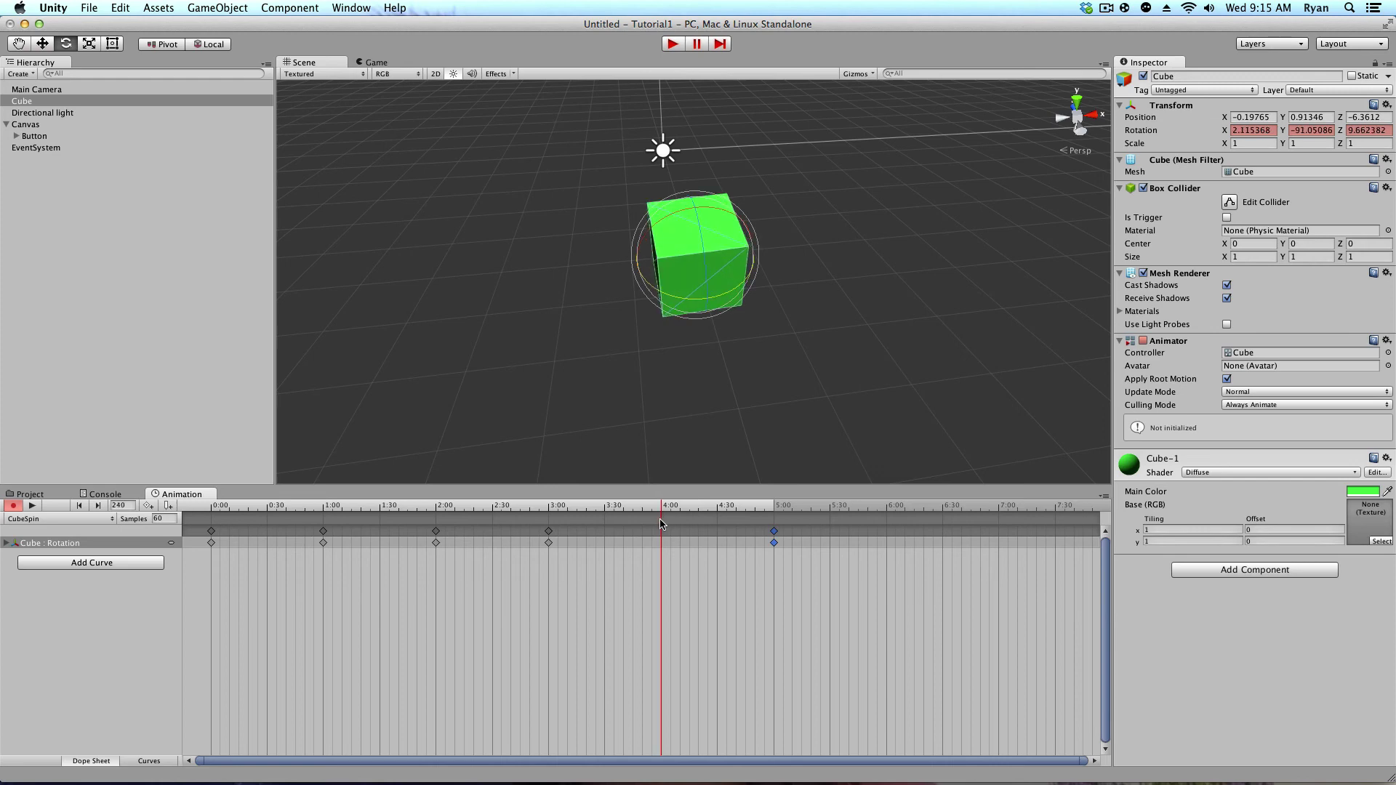
left_click_drag(667, 292, 1262, 3)
left_click_drag(662, 264, 672, 277)
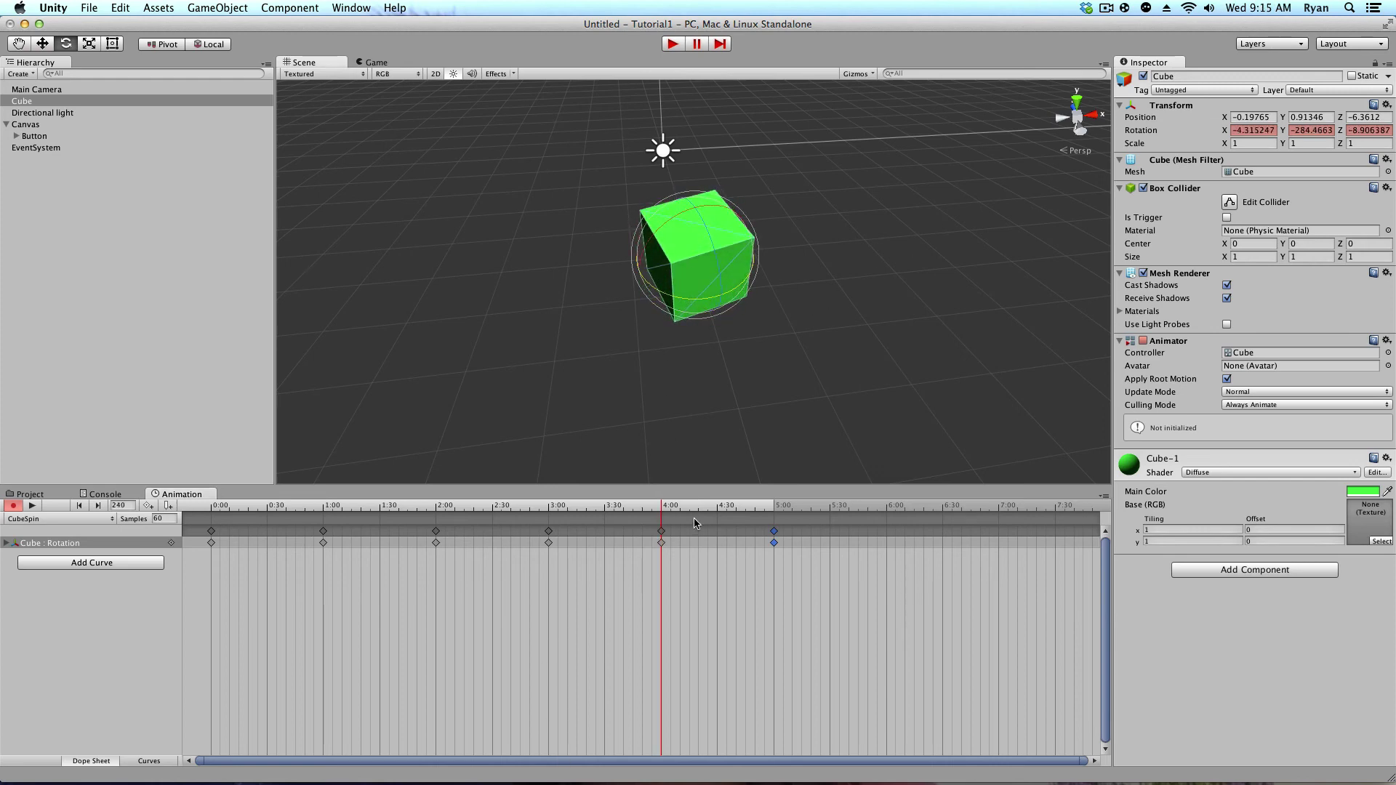
left_click_drag(668, 511, 764, 607)
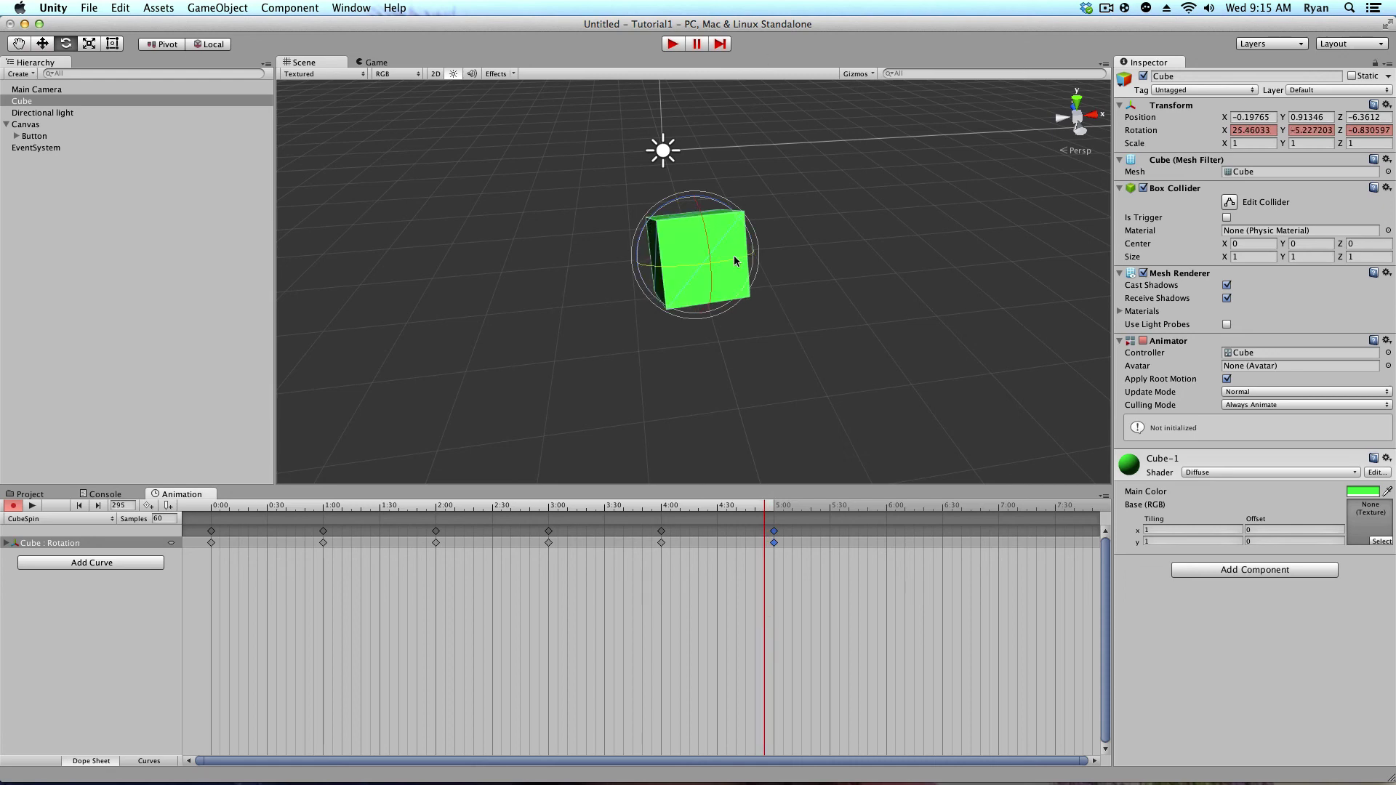
left_click_drag(735, 260, 712, 266)
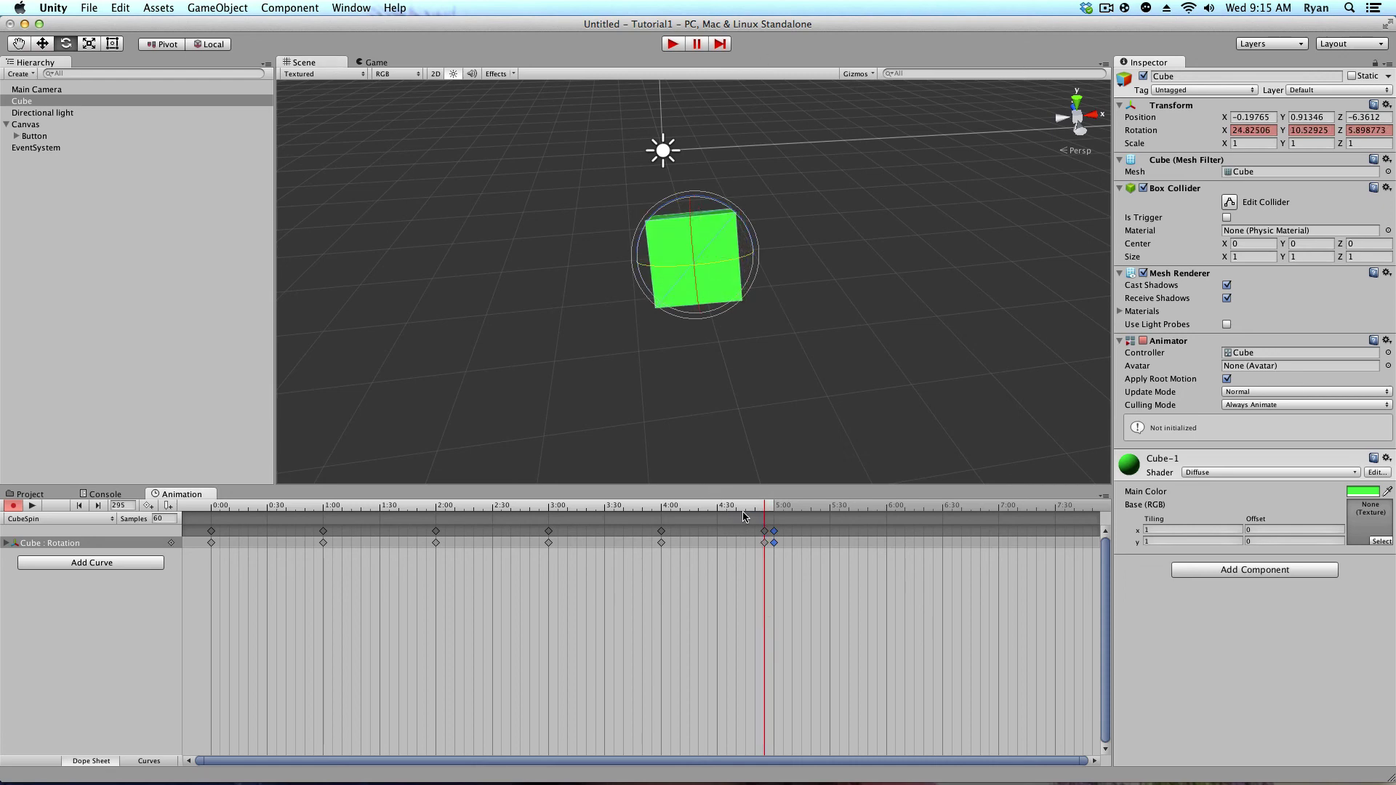
left_click_drag(767, 521, 814, 517)
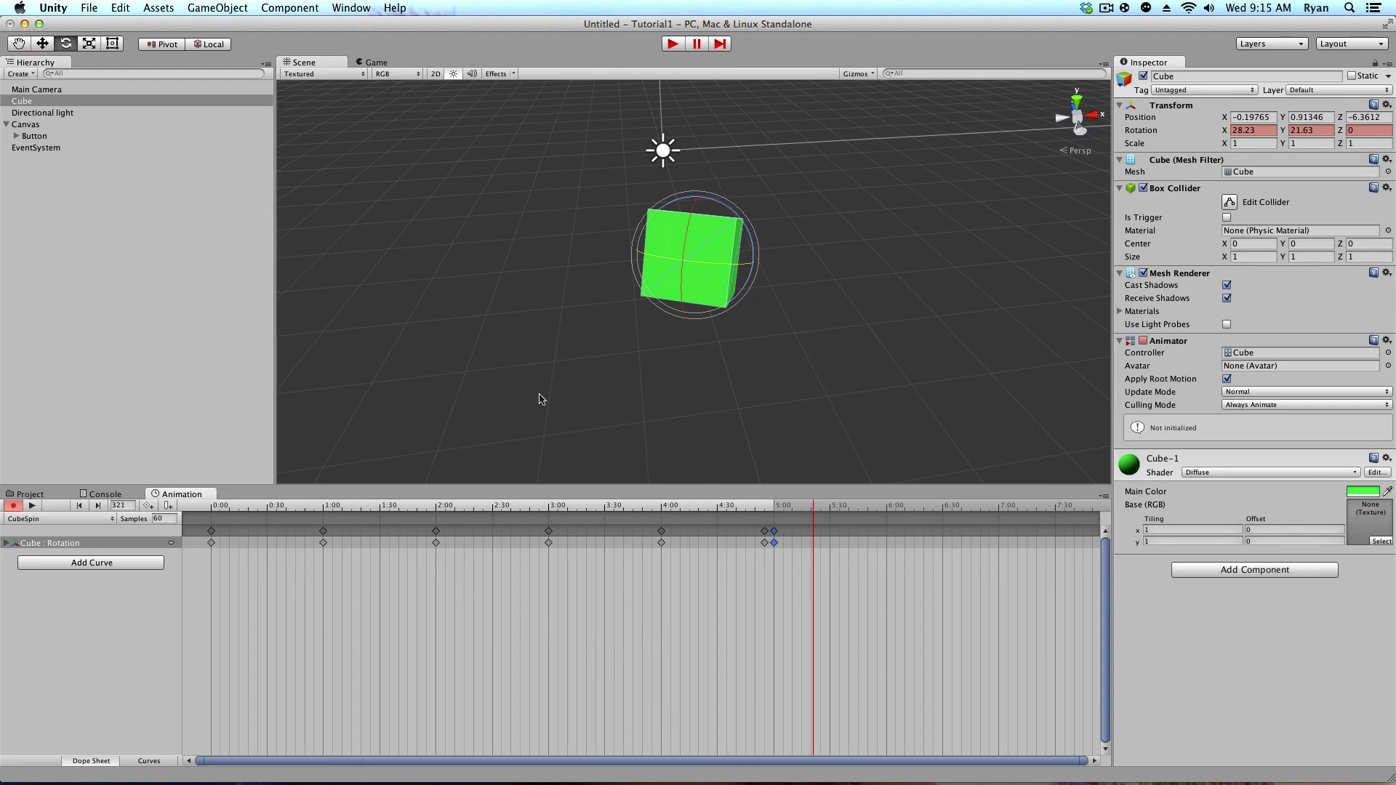
- Stop recording, then inspect the CubeSpin clip and Cube controller in Project assets
left_click(13, 507)
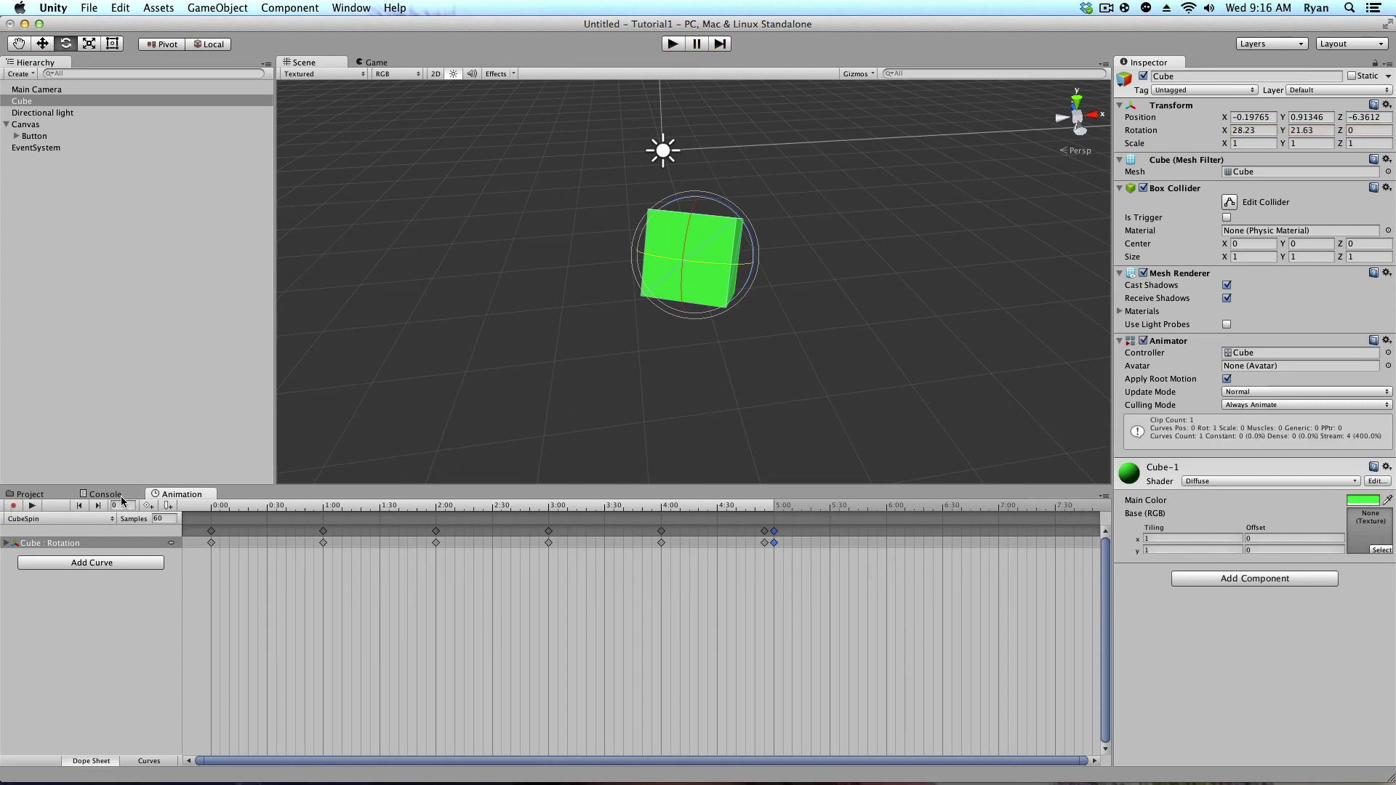
left_click(31, 495)
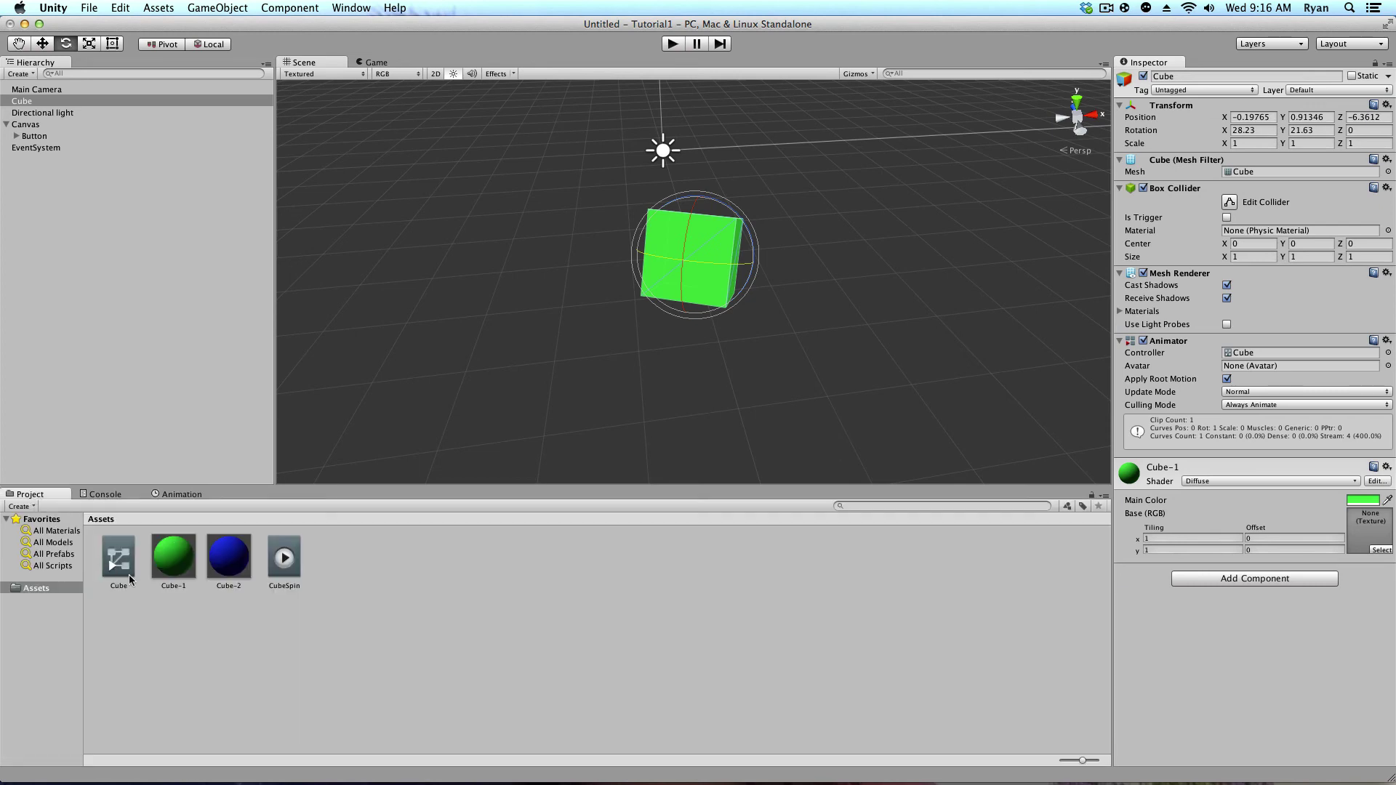
left_click(286, 567)
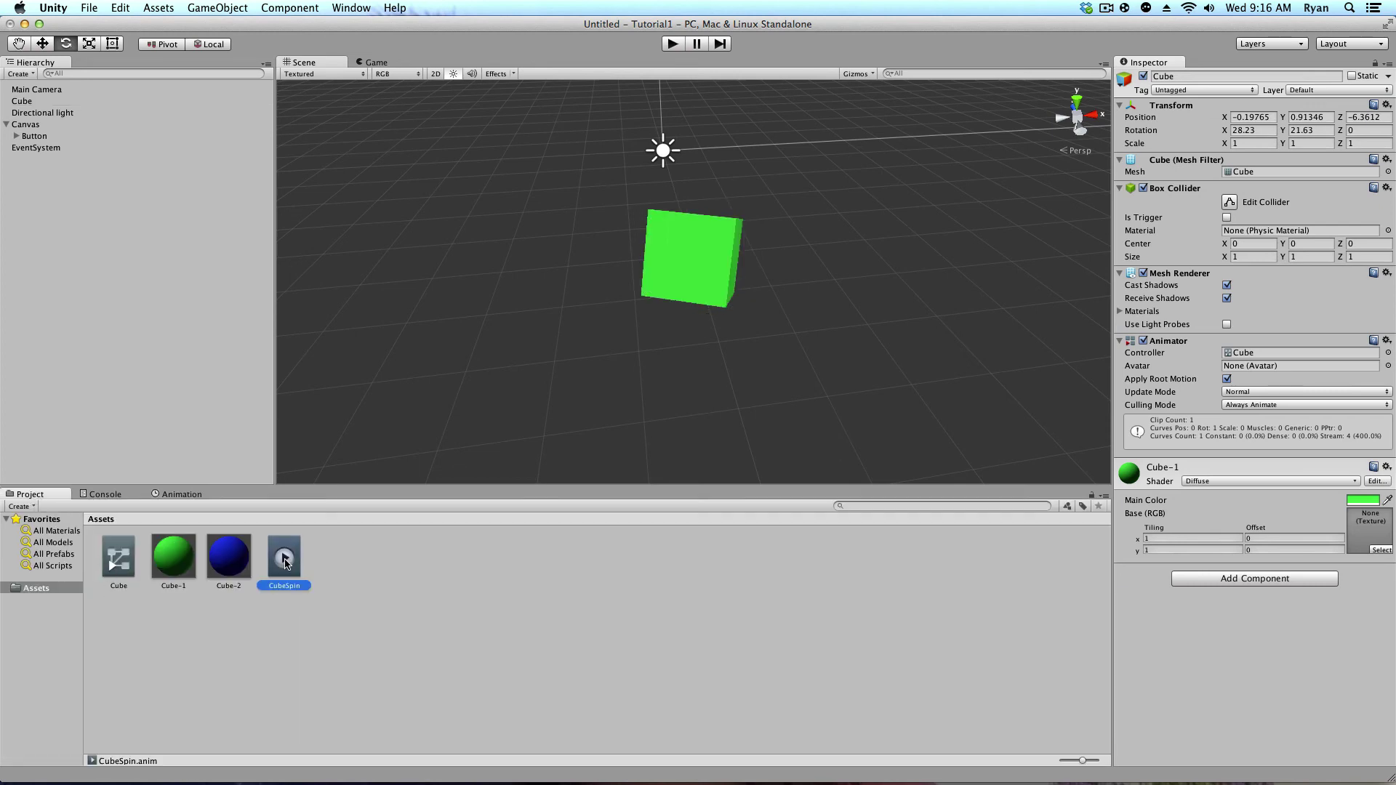
left_click(110, 565)
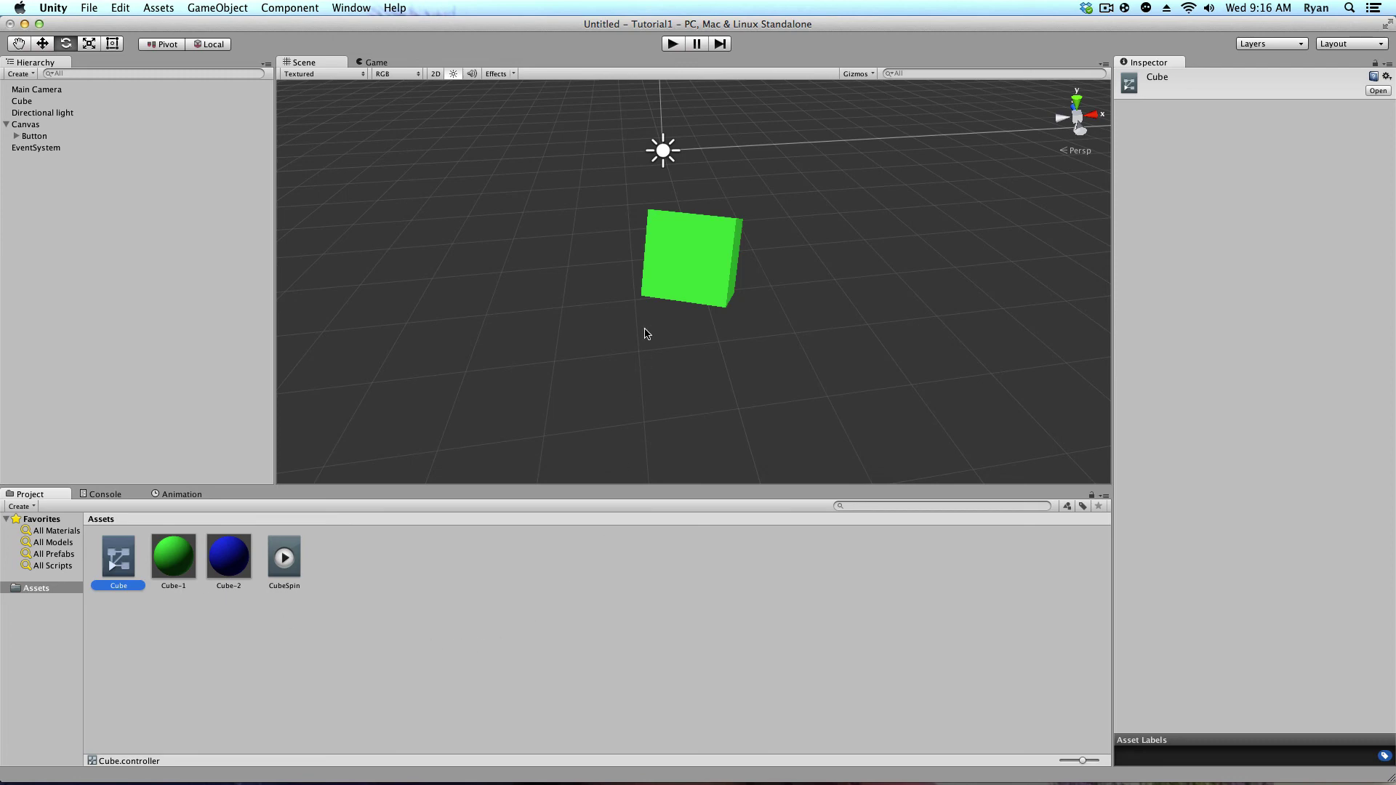
left_click(680, 254)
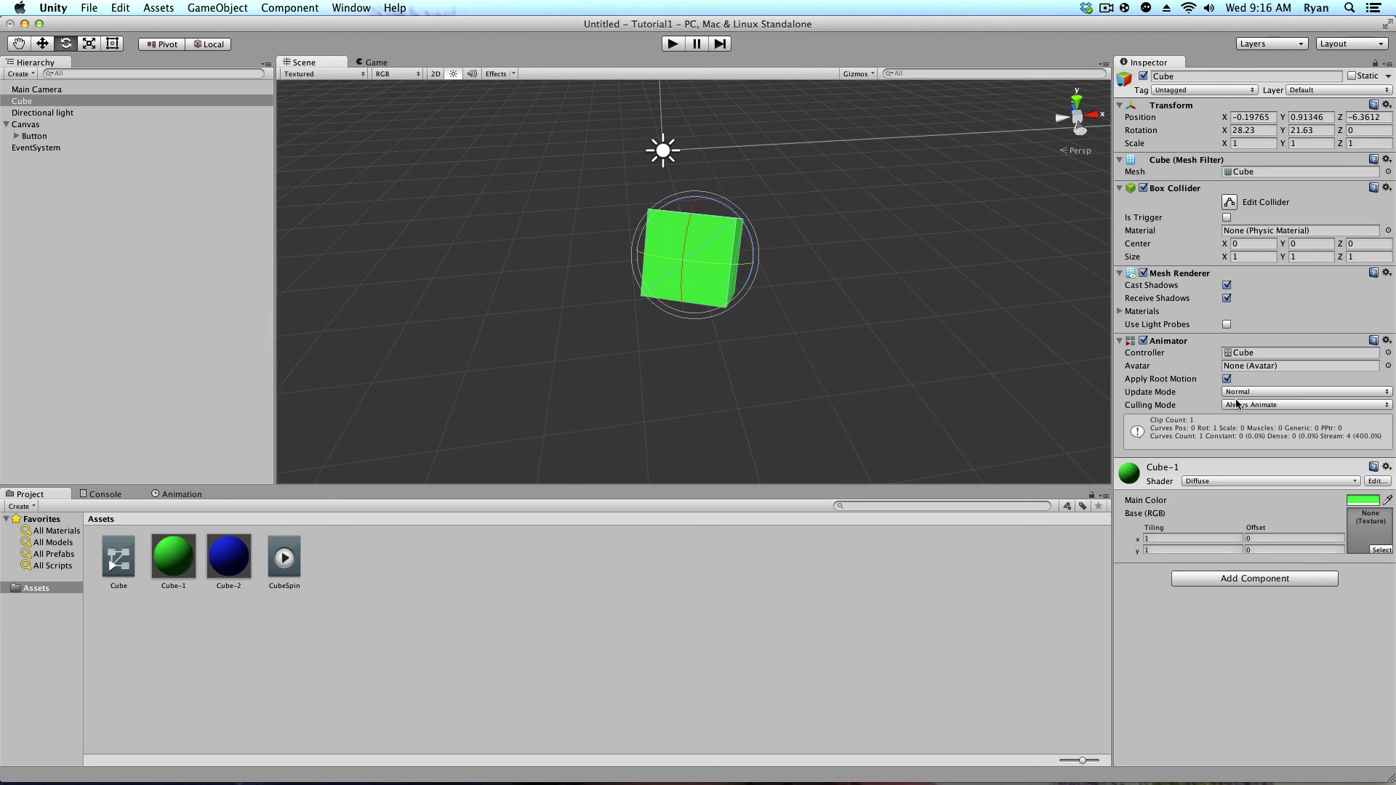
left_click(675, 45)
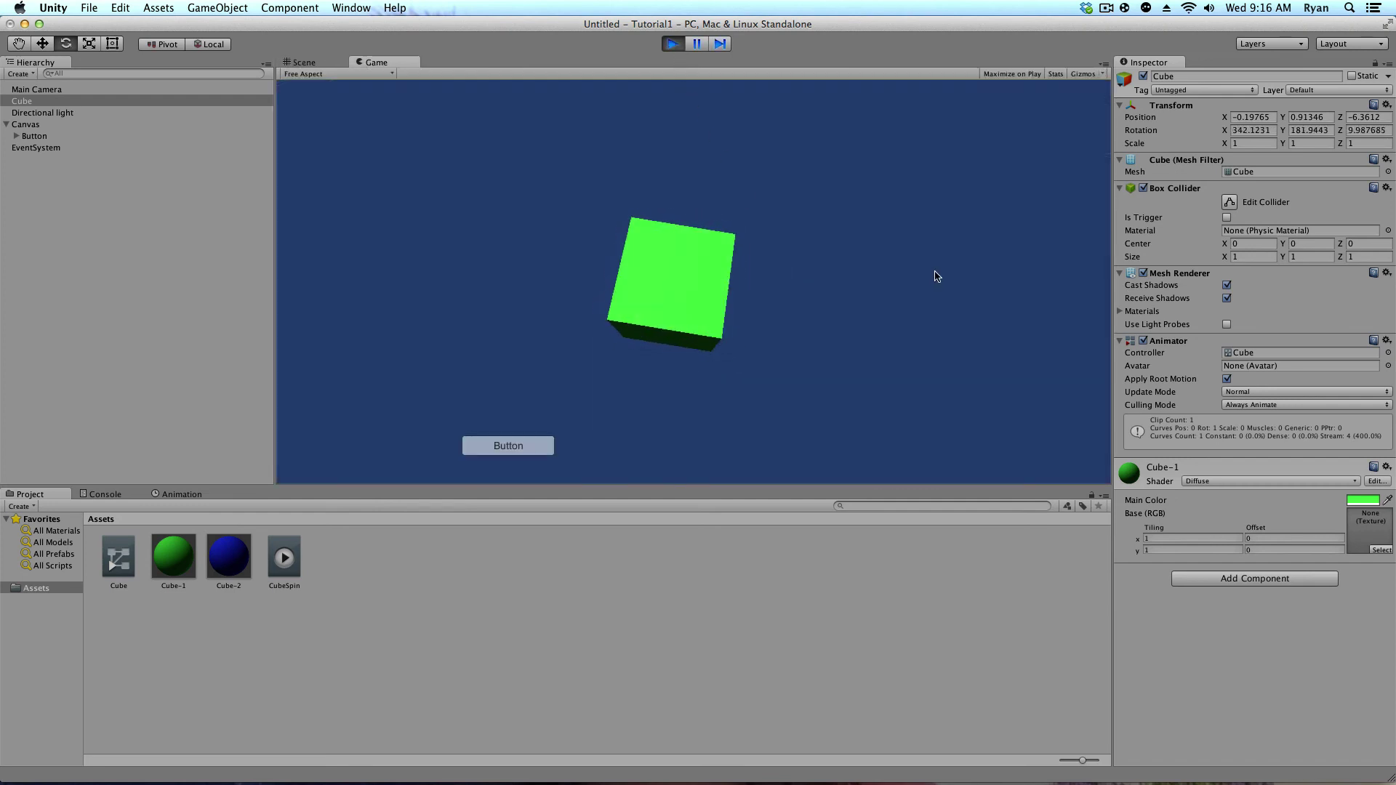
left_click(498, 446)
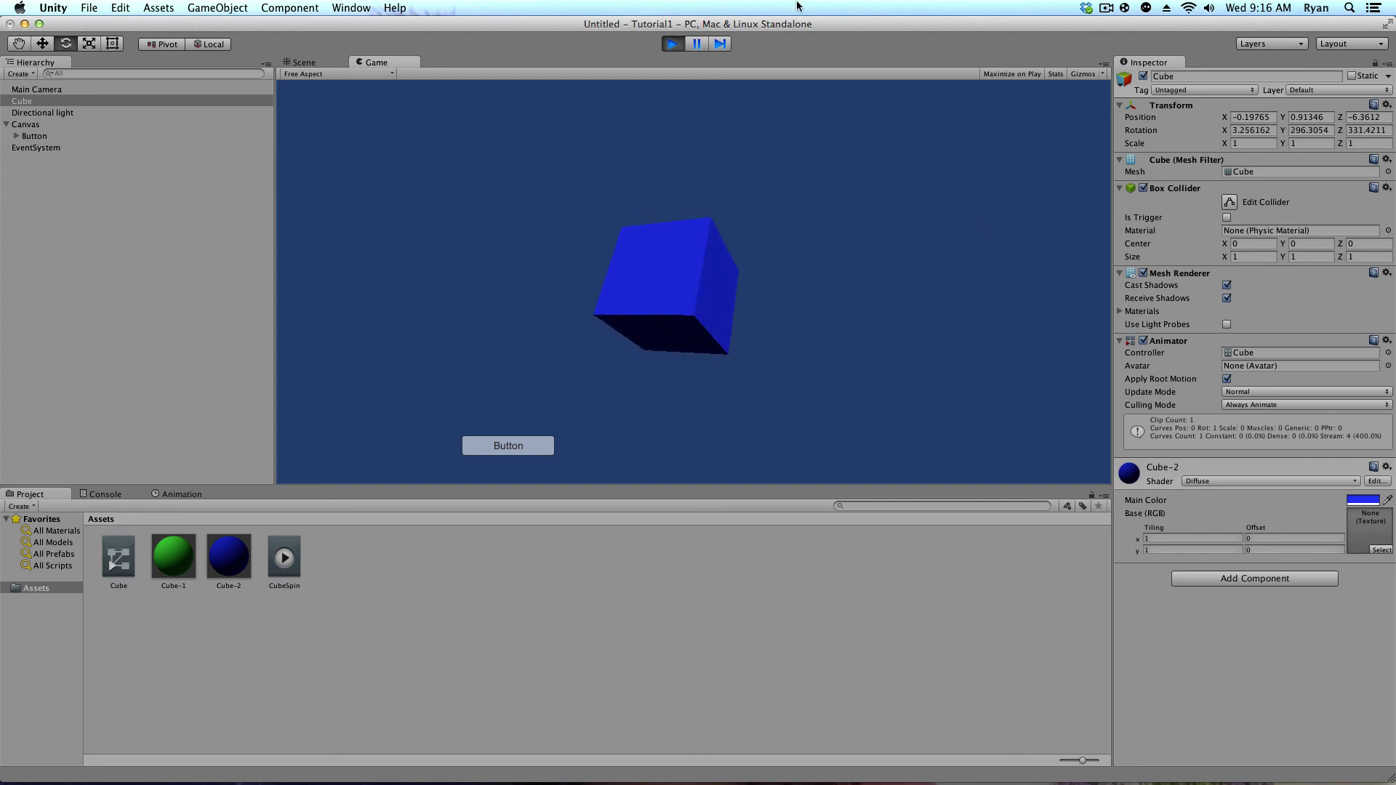
left_click(674, 47)
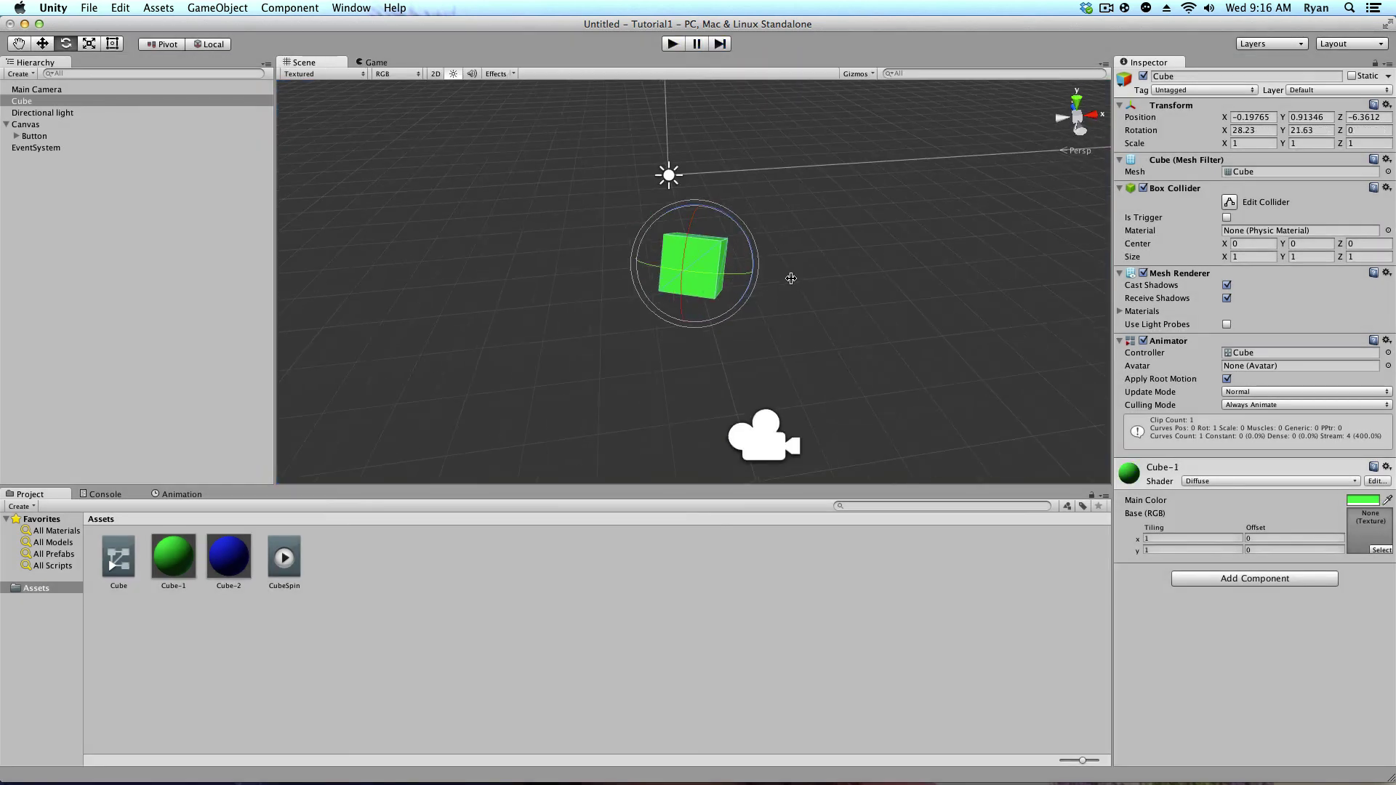
scroll(793, 279, "down", 10)
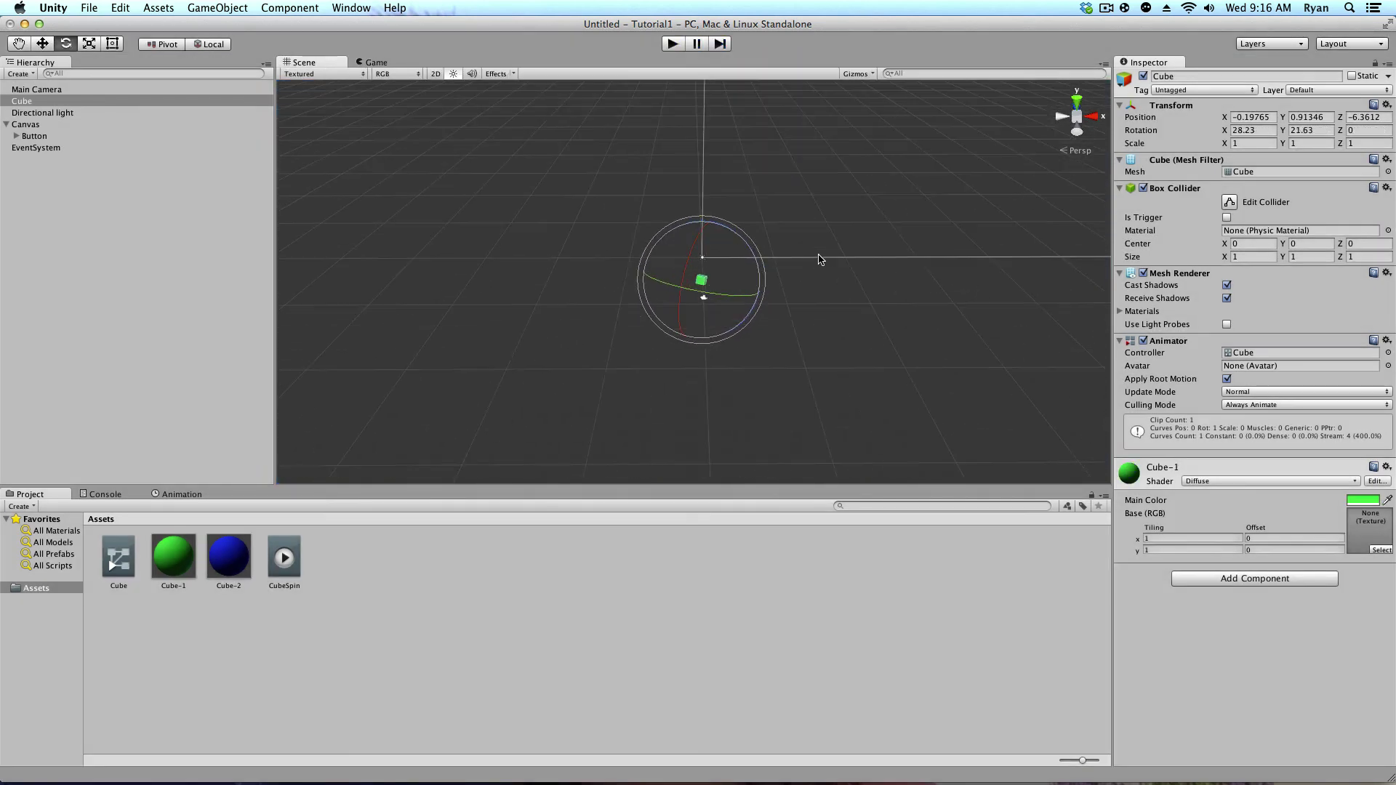
- Add a 3D Sphere to the scene from the GameObject menu
scroll(820, 258, "up", 10)
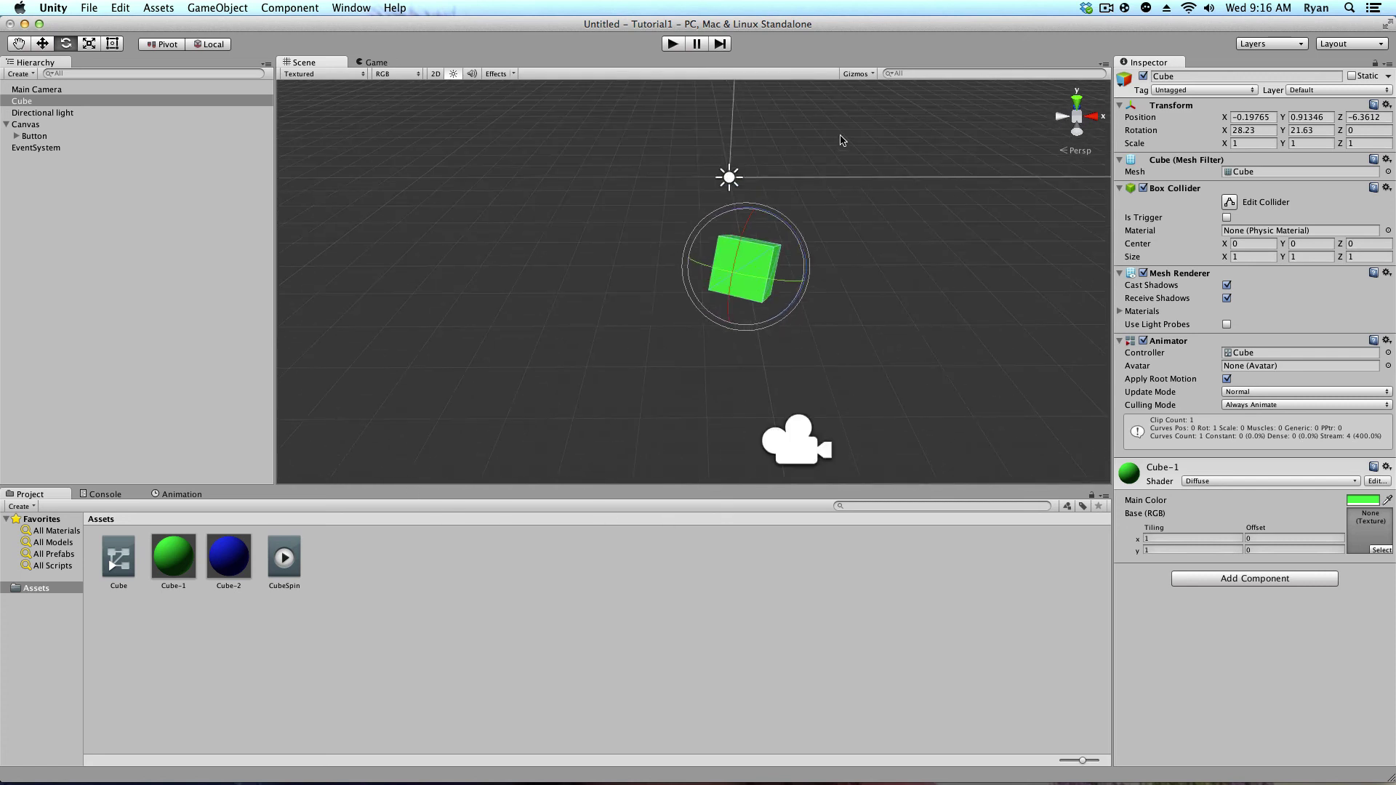
left_click(242, 8)
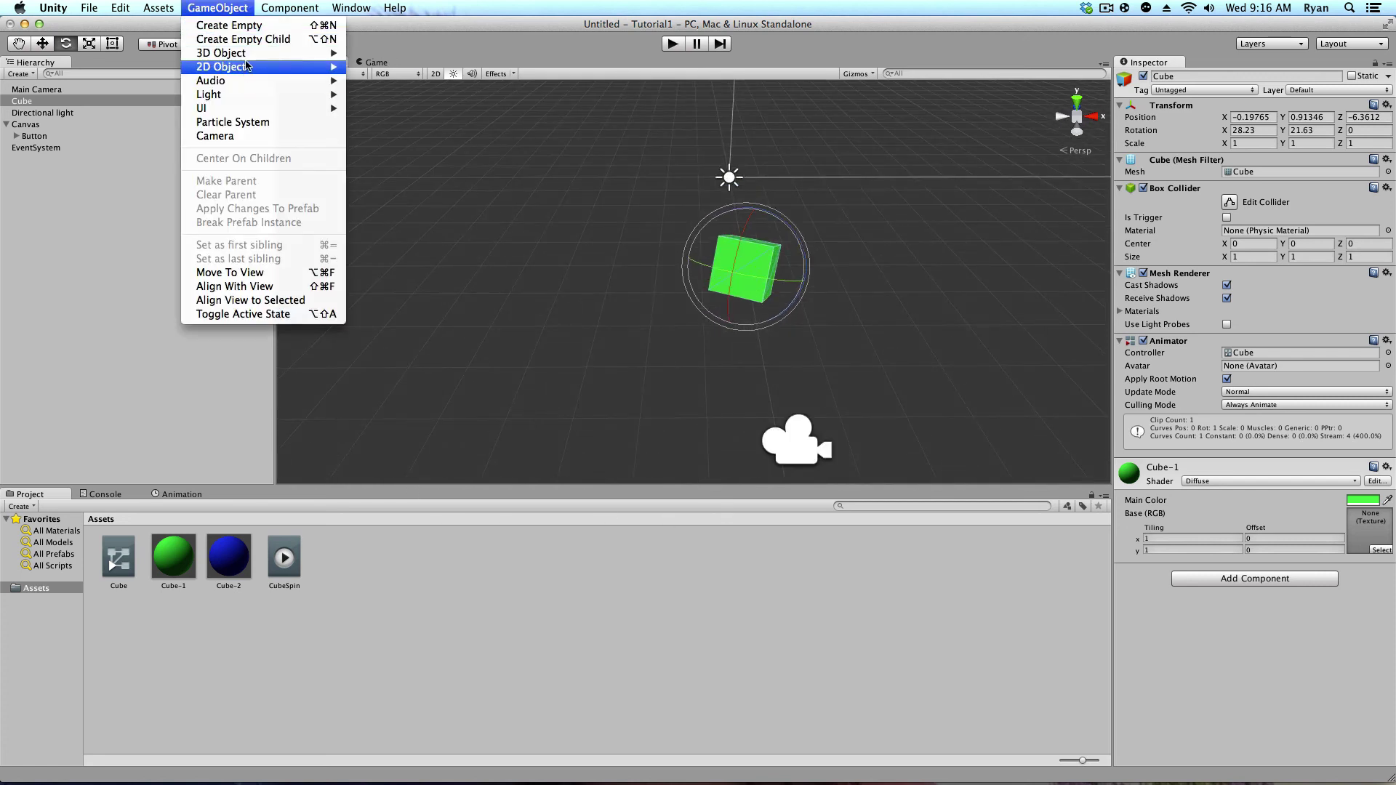
mouse_move(248, 54)
left_click(379, 66)
- Move the sphere beside the green cube, around (-0.61, 0.38, -3.88), and orbit toward the button
key("w")
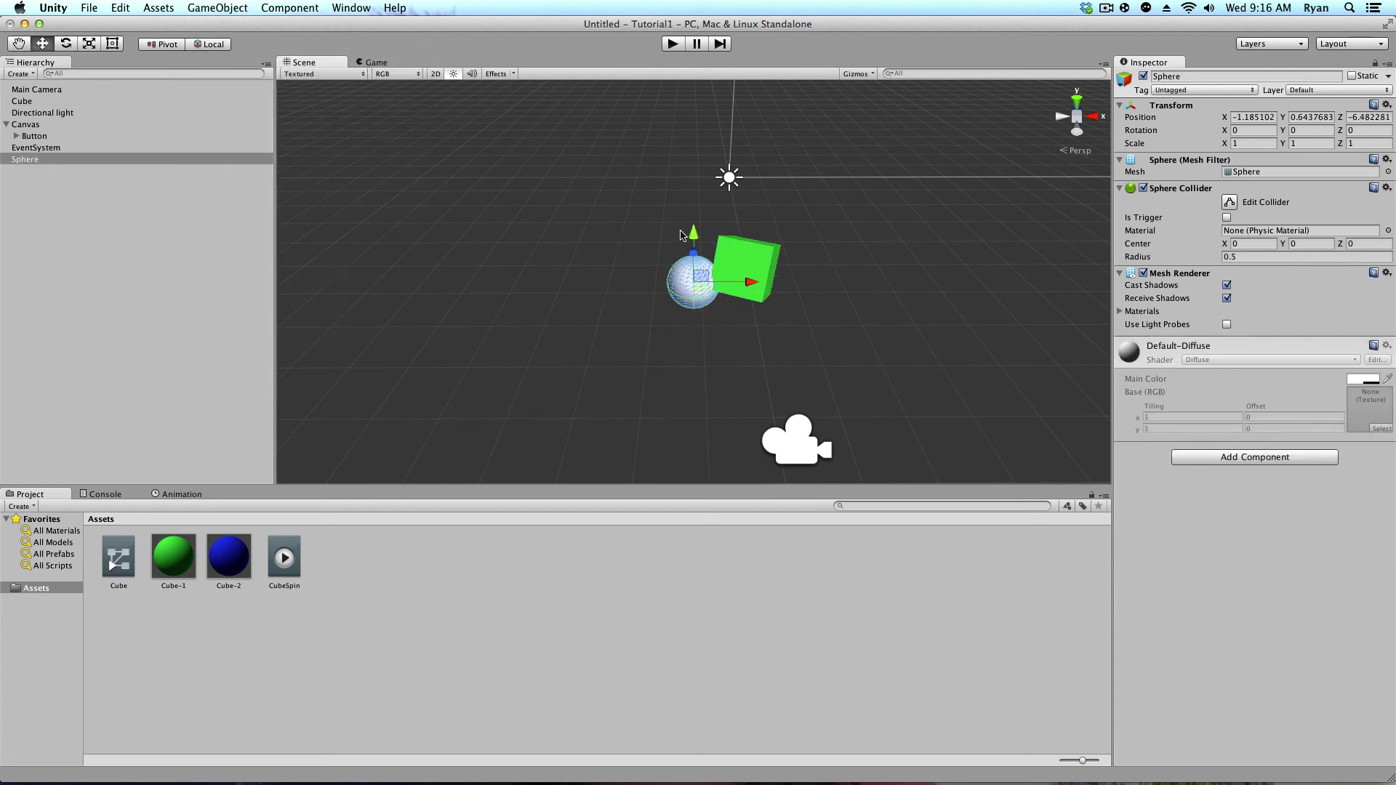
left_click_drag(696, 239, 662, 213)
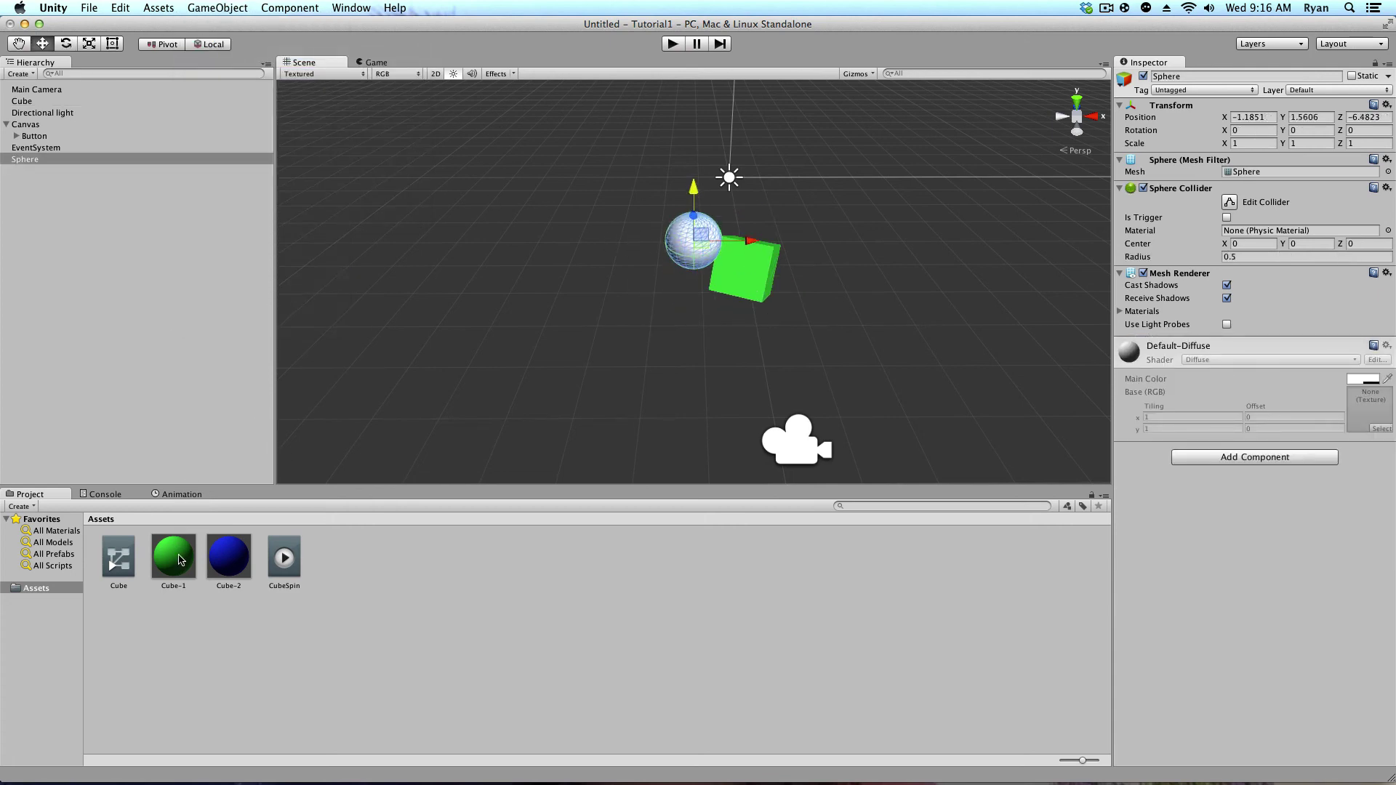
left_click_drag(582, 270, 788, 212, "alt")
left_click_drag(804, 309, 805, 313, "alt")
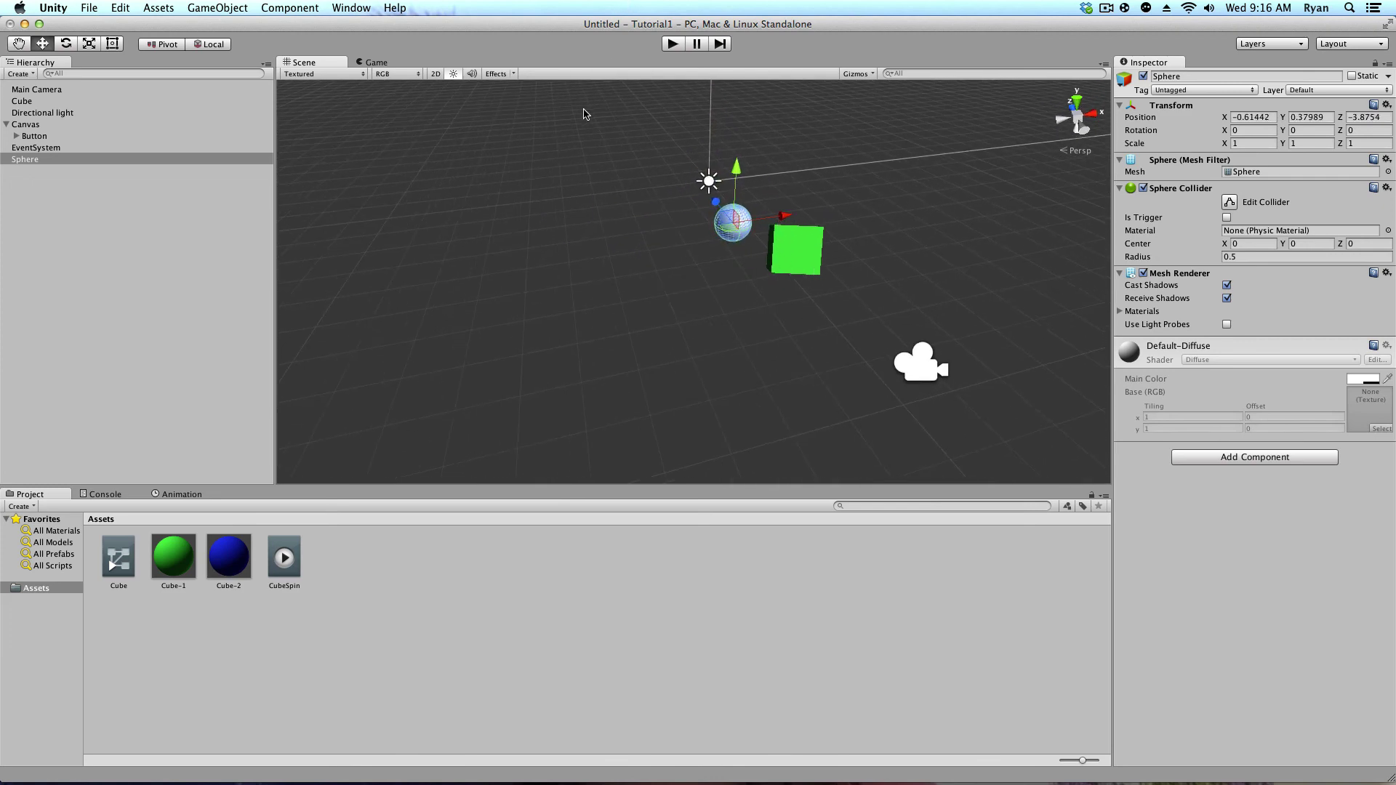
scroll(538, 273, "down", 10)
left_click_drag(982, 179, 561, 250, "alt")
- Set the Button's Image colour to a translucent light green
left_click(800, 190)
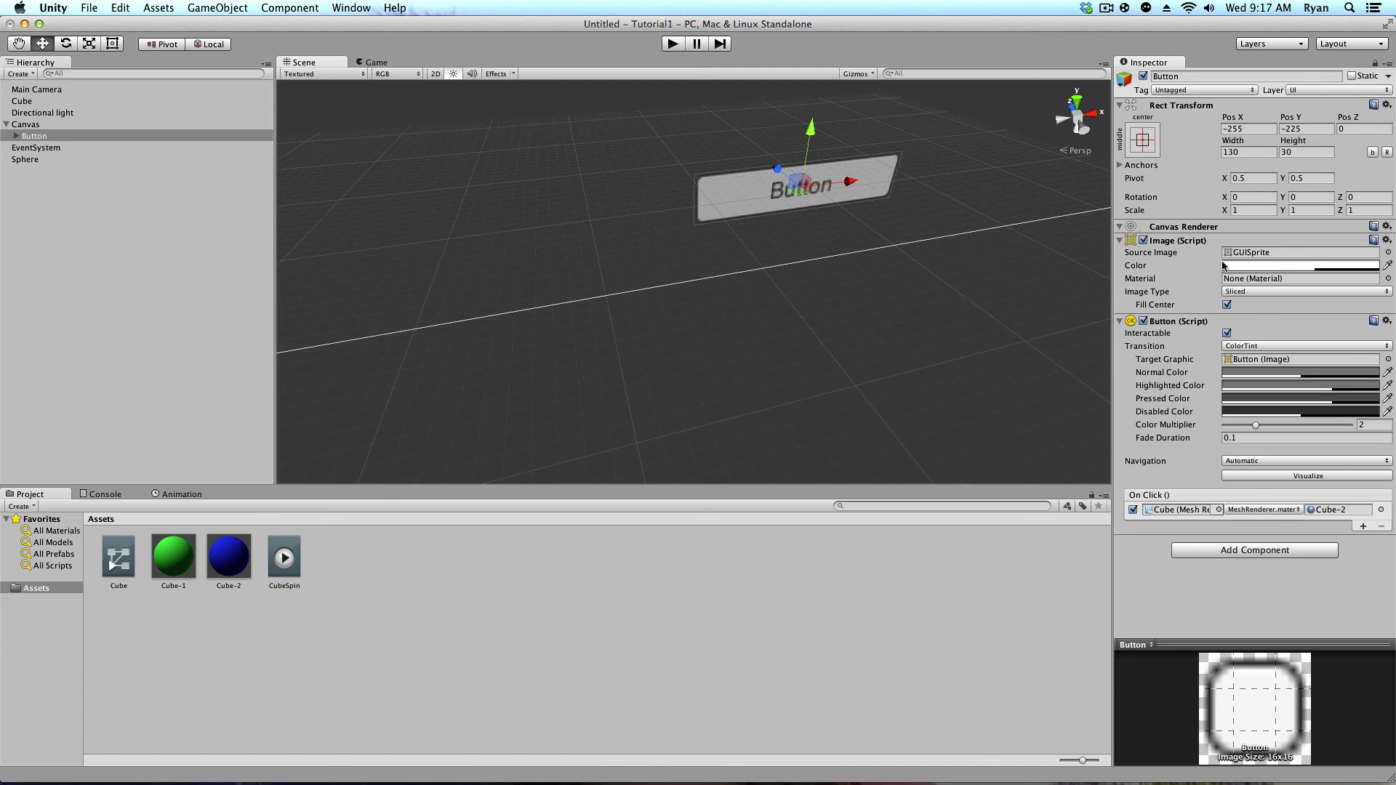
left_click(1265, 266)
mouse_move(717, 266)
left_mouse_down()
mouse_move(731, 251)
mouse_move(693, 237)
mouse_move(690, 251)
mouse_move(730, 254)
mouse_move(736, 241)
left_mouse_up()
left_click(803, 305)
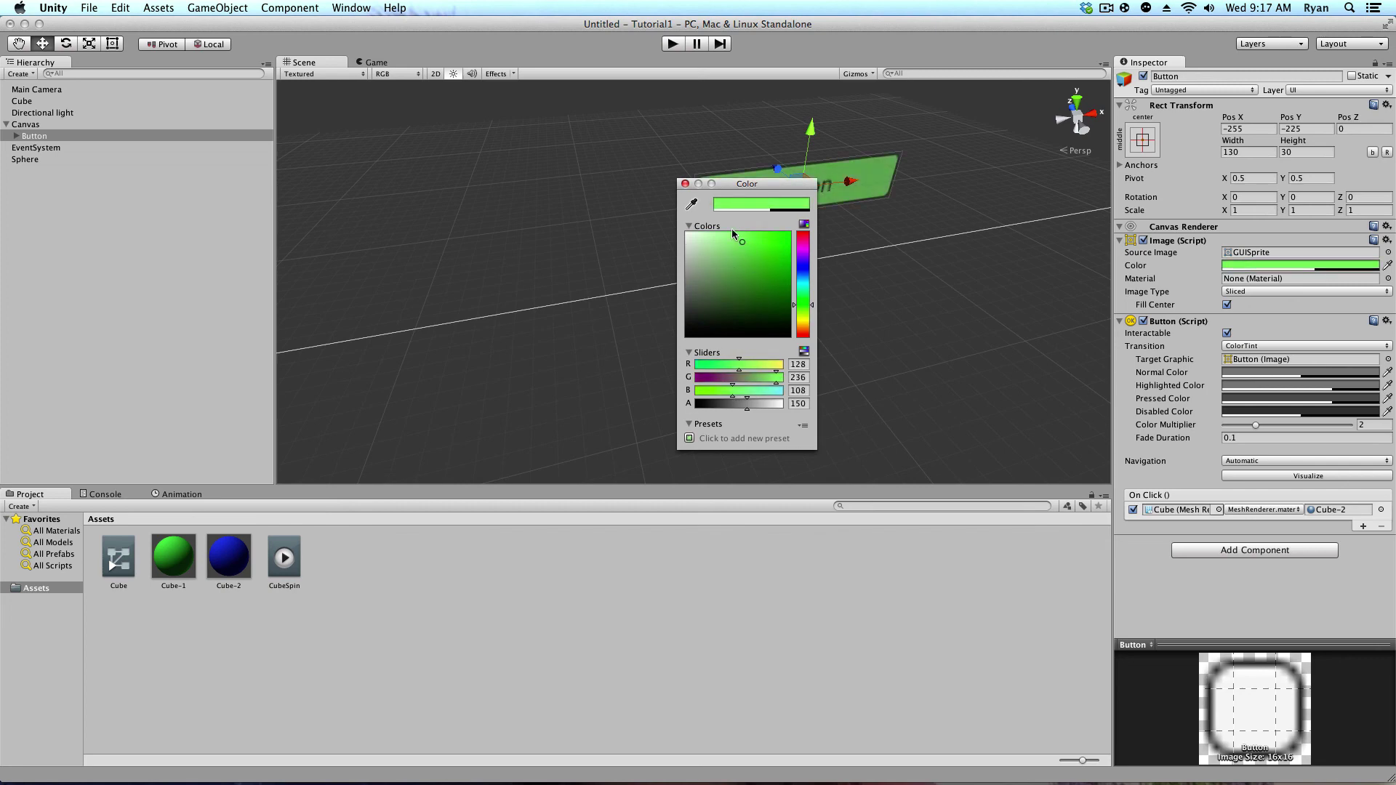
left_click(685, 184)
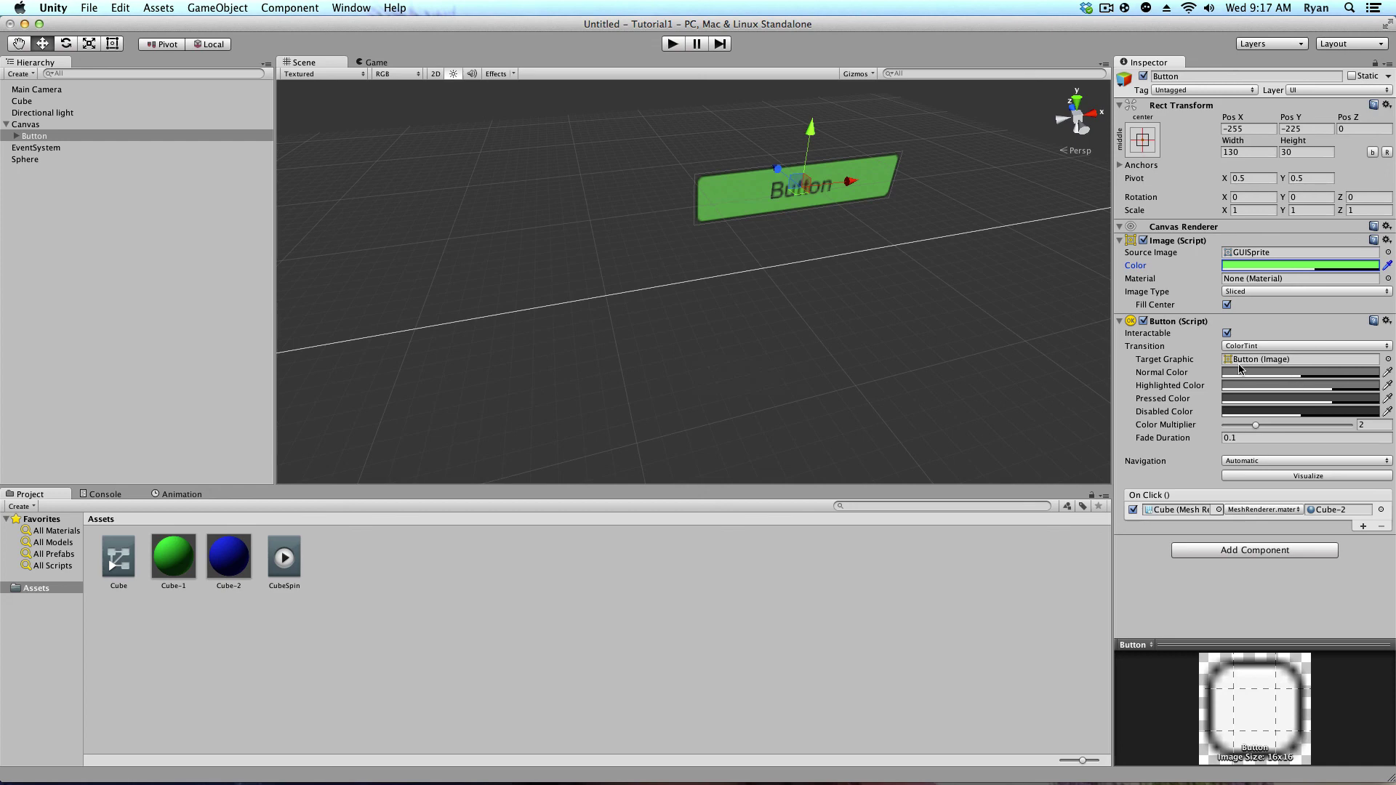
- Set the Button's Pressed Color to blue (51, 106, 238)
left_click(1283, 402)
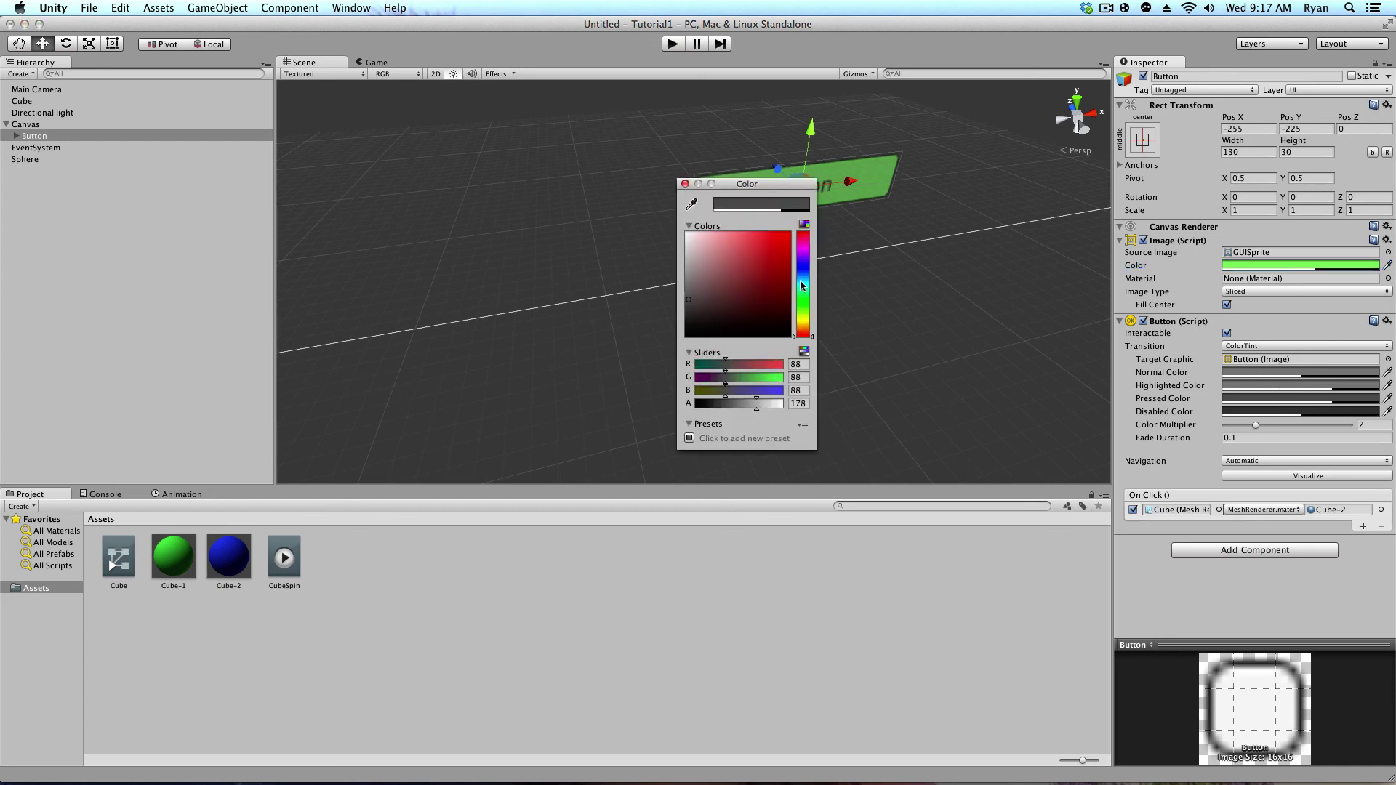
left_click_drag(806, 286, 767, 244)
left_click(685, 184)
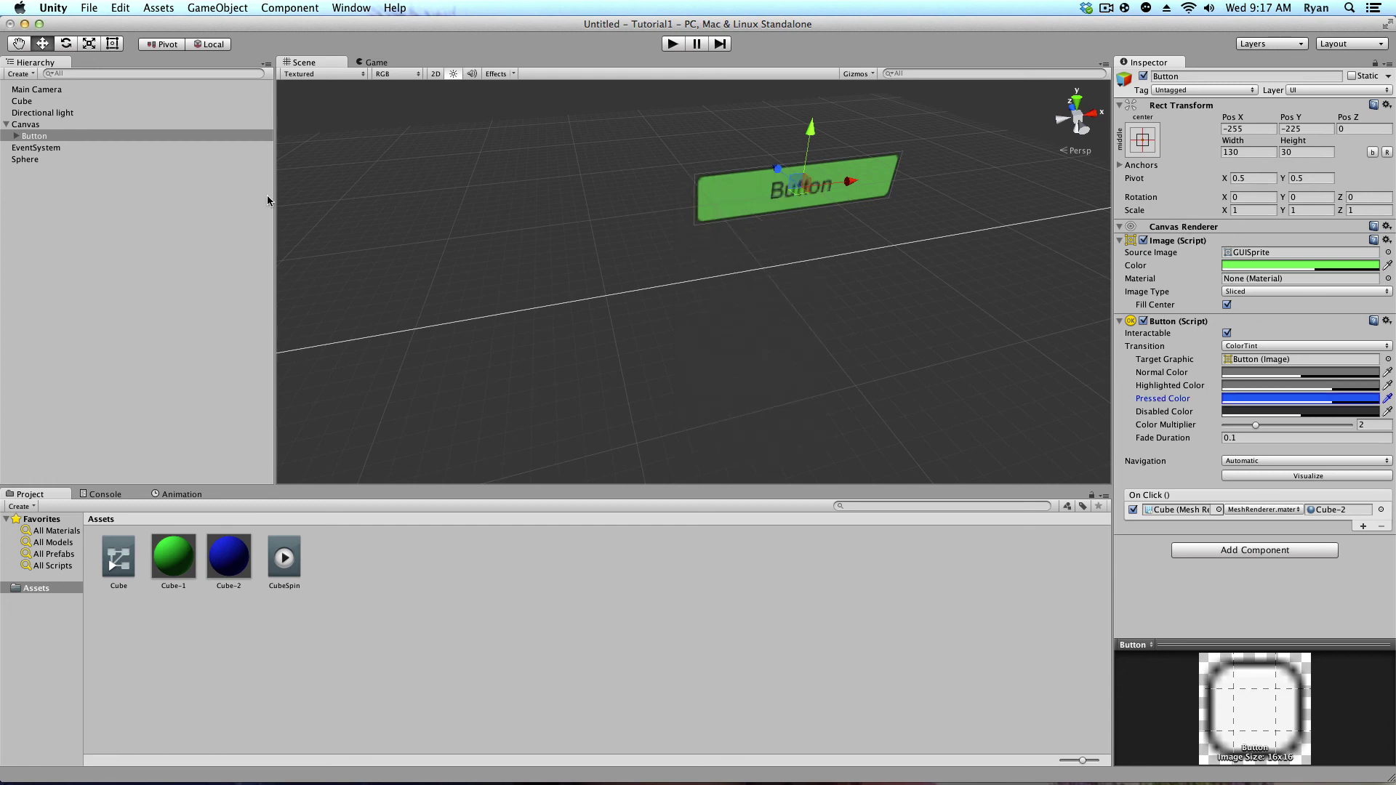
- Change the Button's Text child label from 'Button' to 'Change BOX'
left_click(18, 139)
left_click(41, 149)
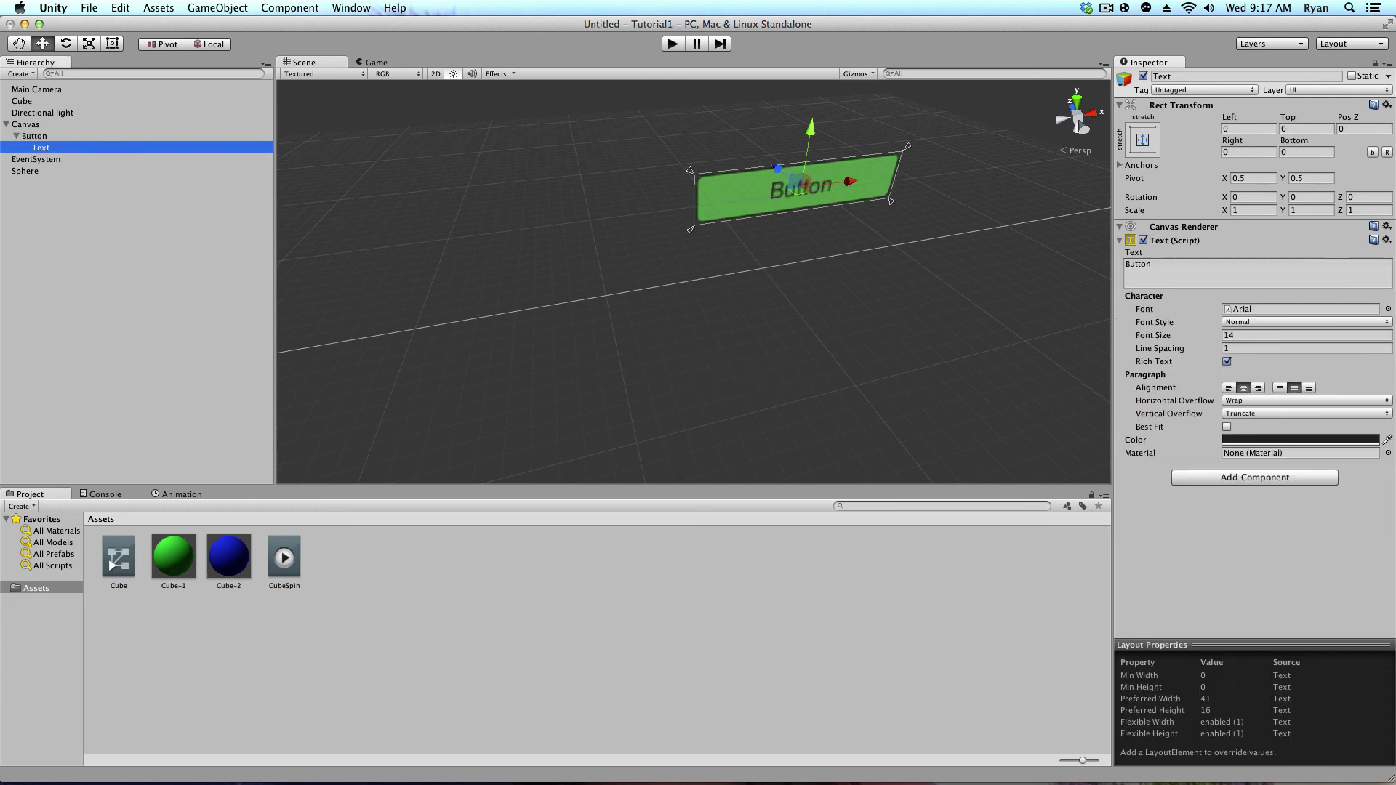
left_click(1212, 263)
type("Change C")
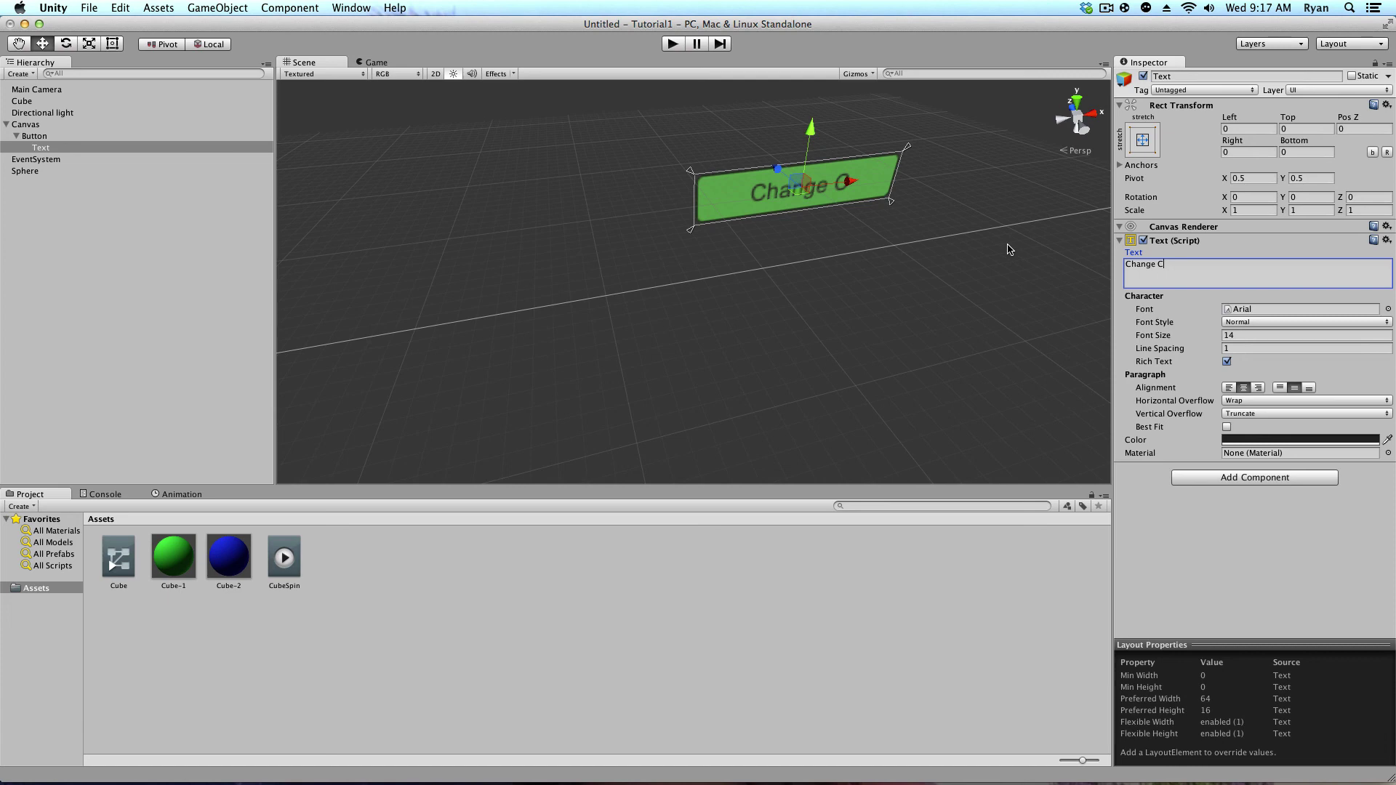
type("ollo")
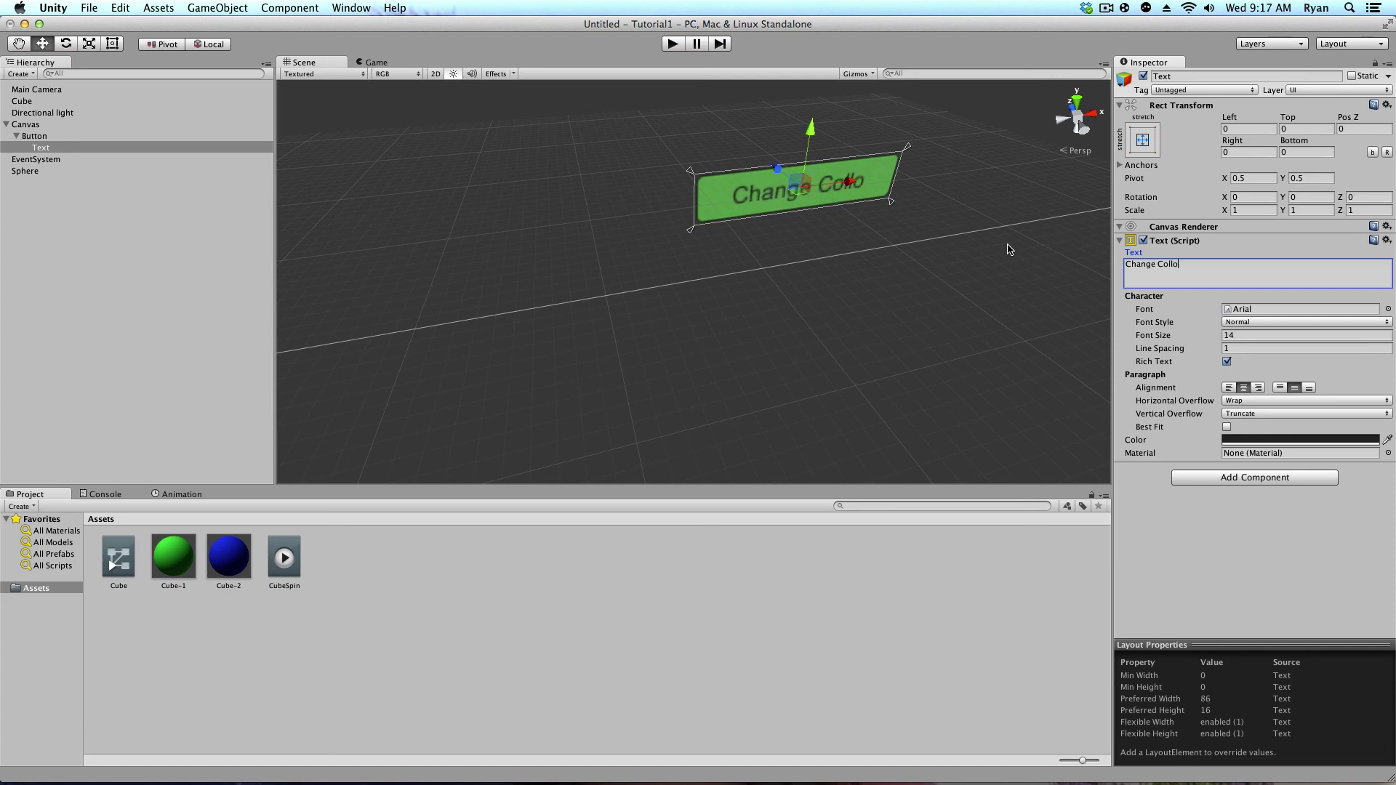
type("r")
key("BackSpace")
key("BackSpace")
key("BackSpace")
key("BackSpace")
key("BackSpace")
key("BackSpace")
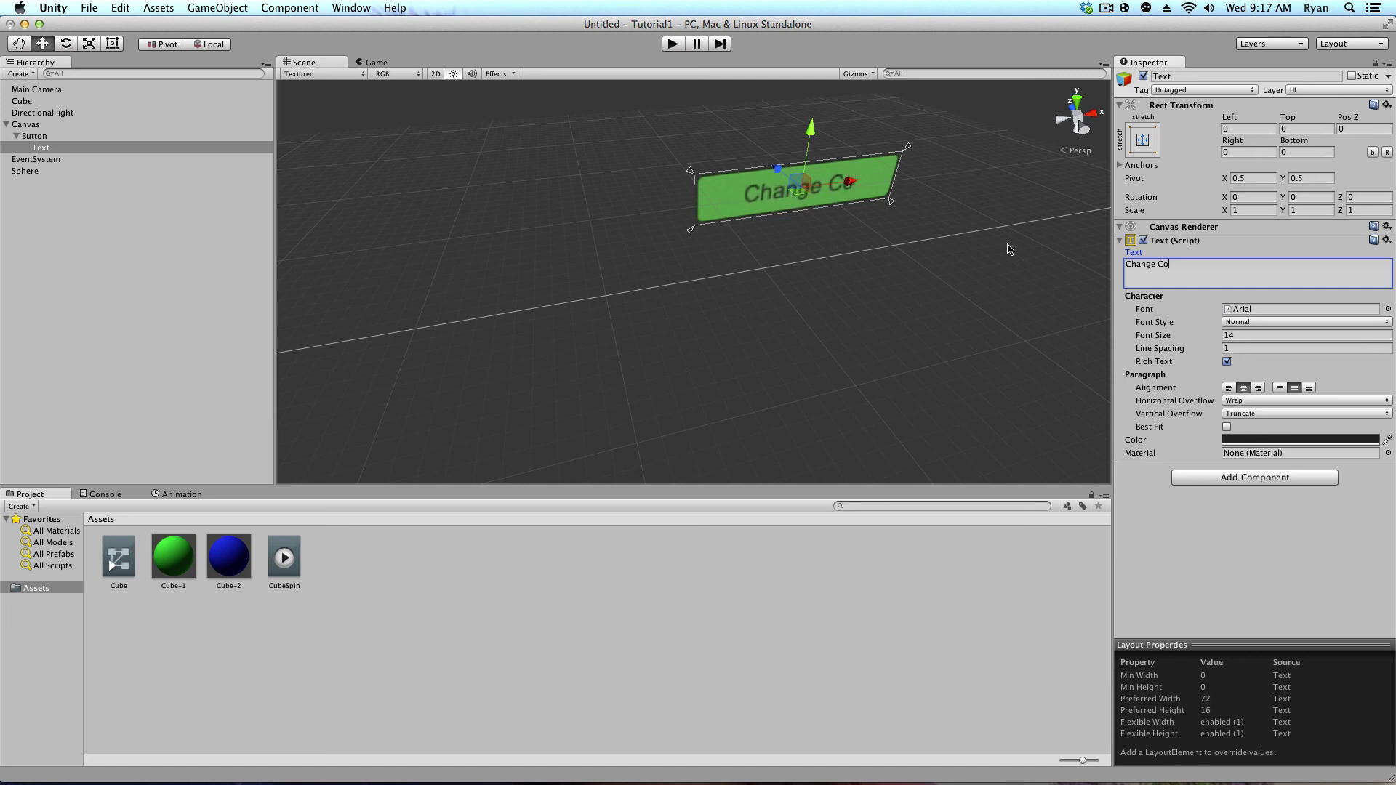
type("BO")
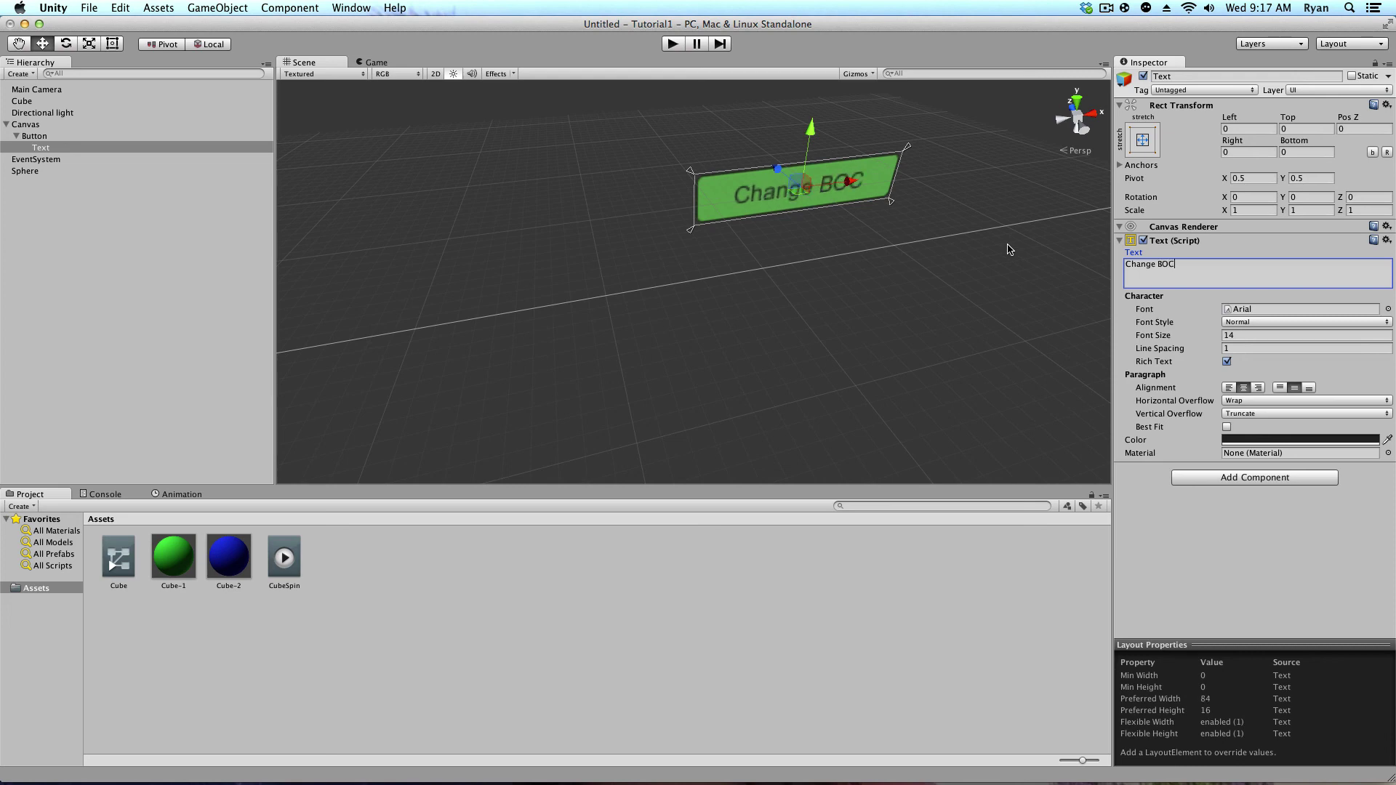
type("X")
left_click(959, 693)
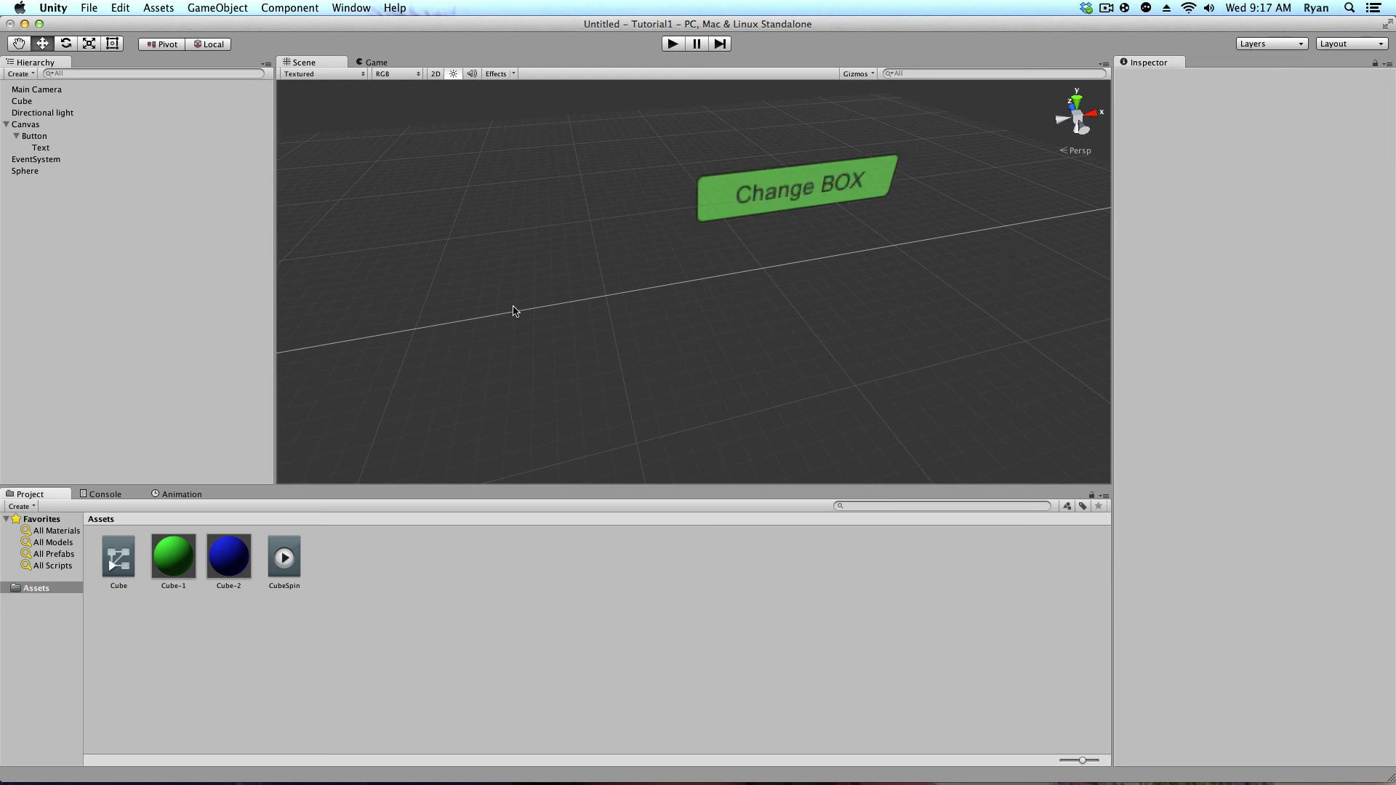
- Play the scene, click Change BOX to turn the cube blue, then exit Play mode
scroll(524, 301, "down", 3)
left_click(671, 44)
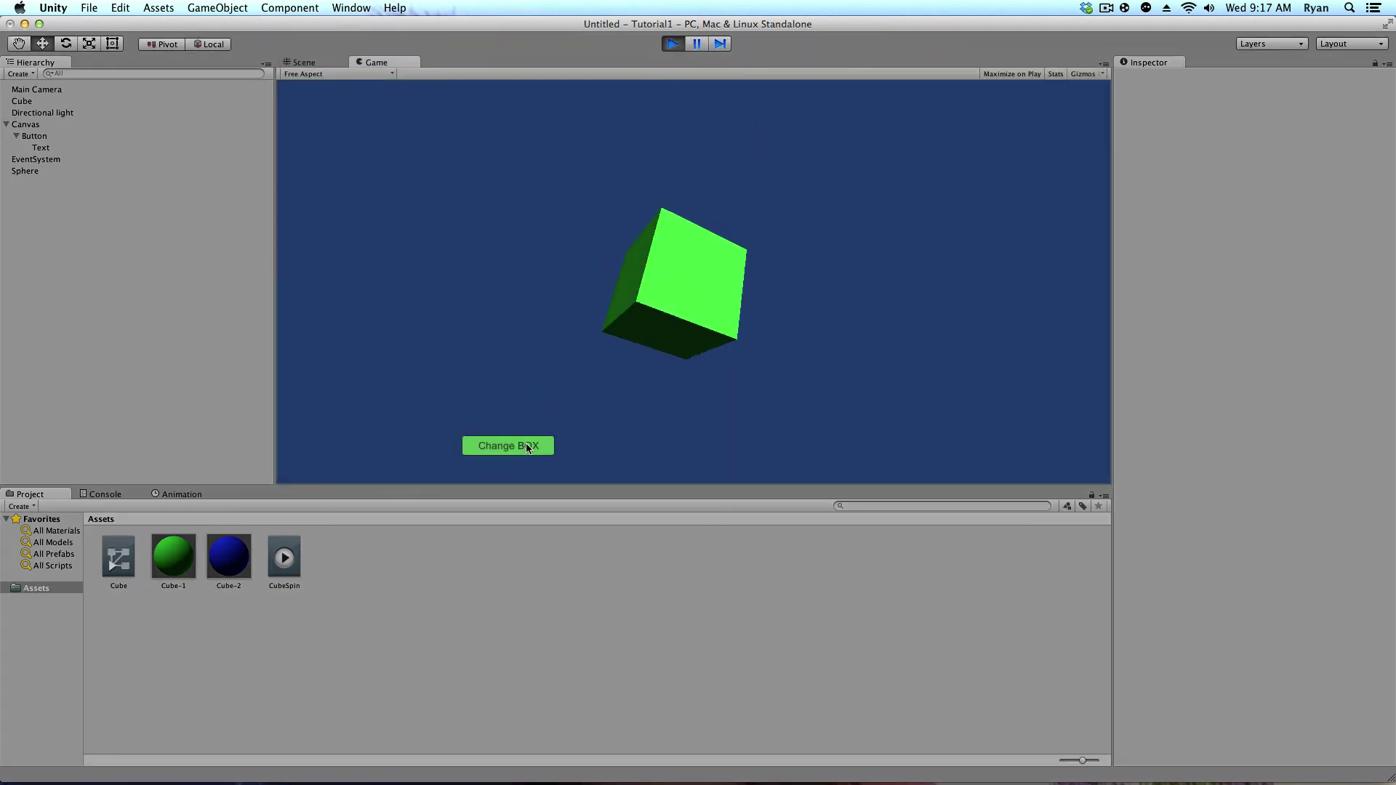
left_click(528, 448)
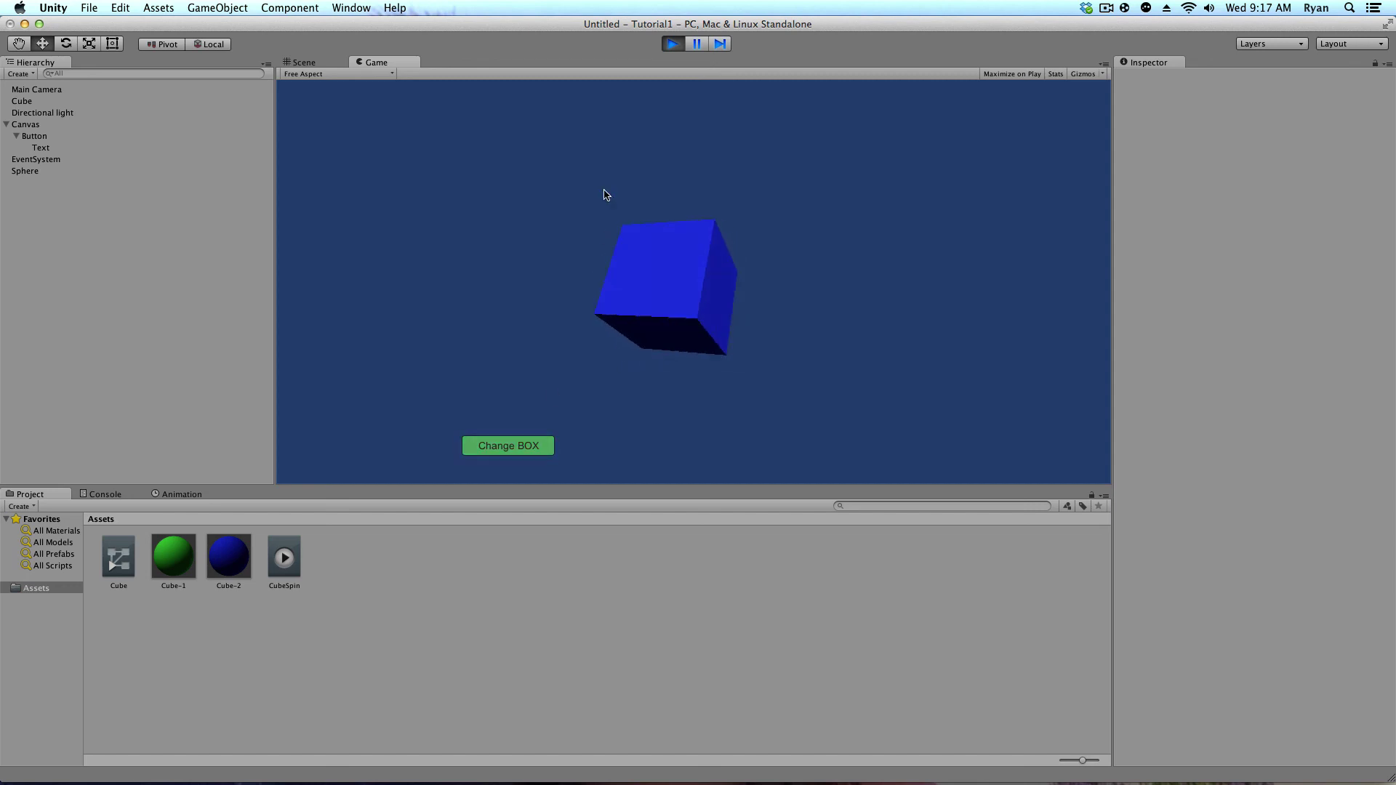
key("super+p")
- Set the Button's Disabled Color to blue, then test Change BOX in Play mode
left_click(79, 146)
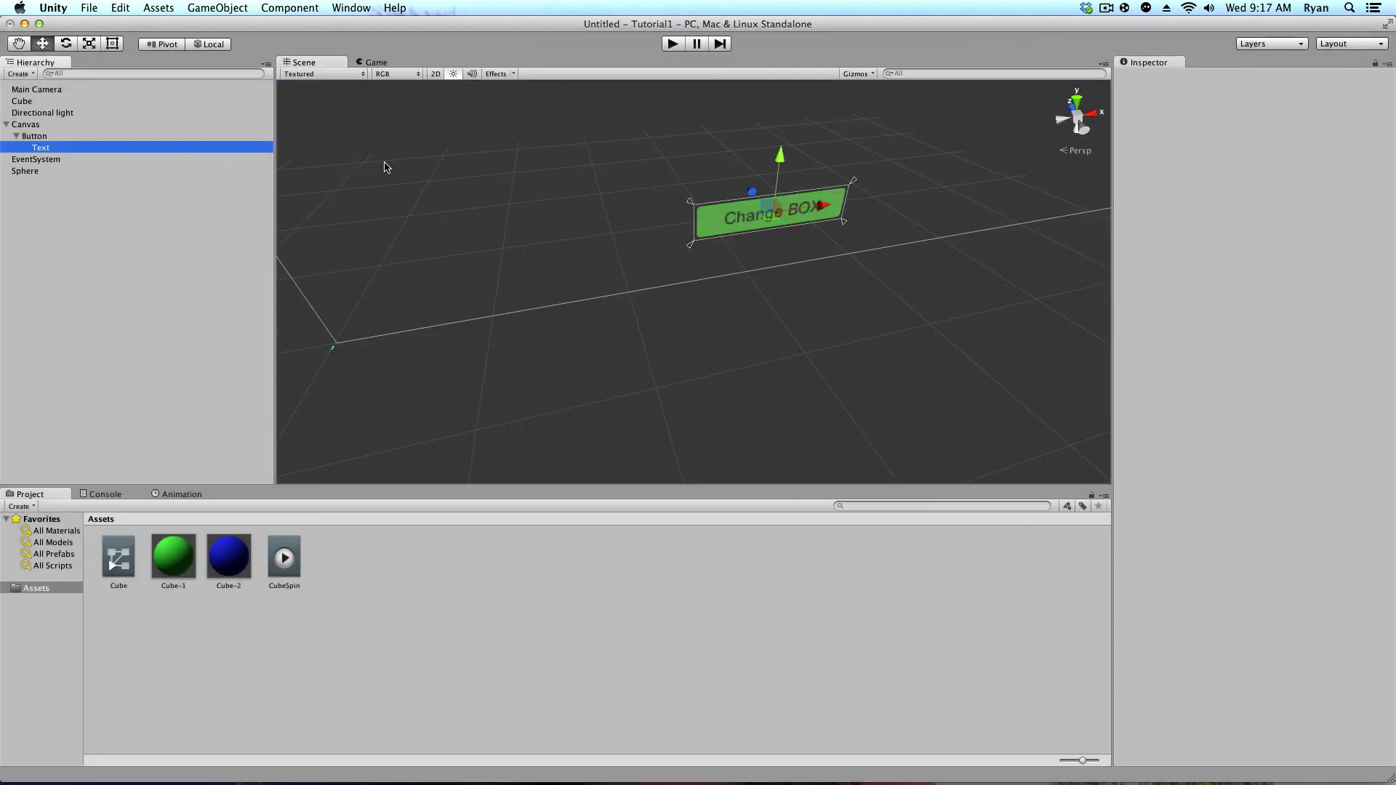
left_click(87, 136)
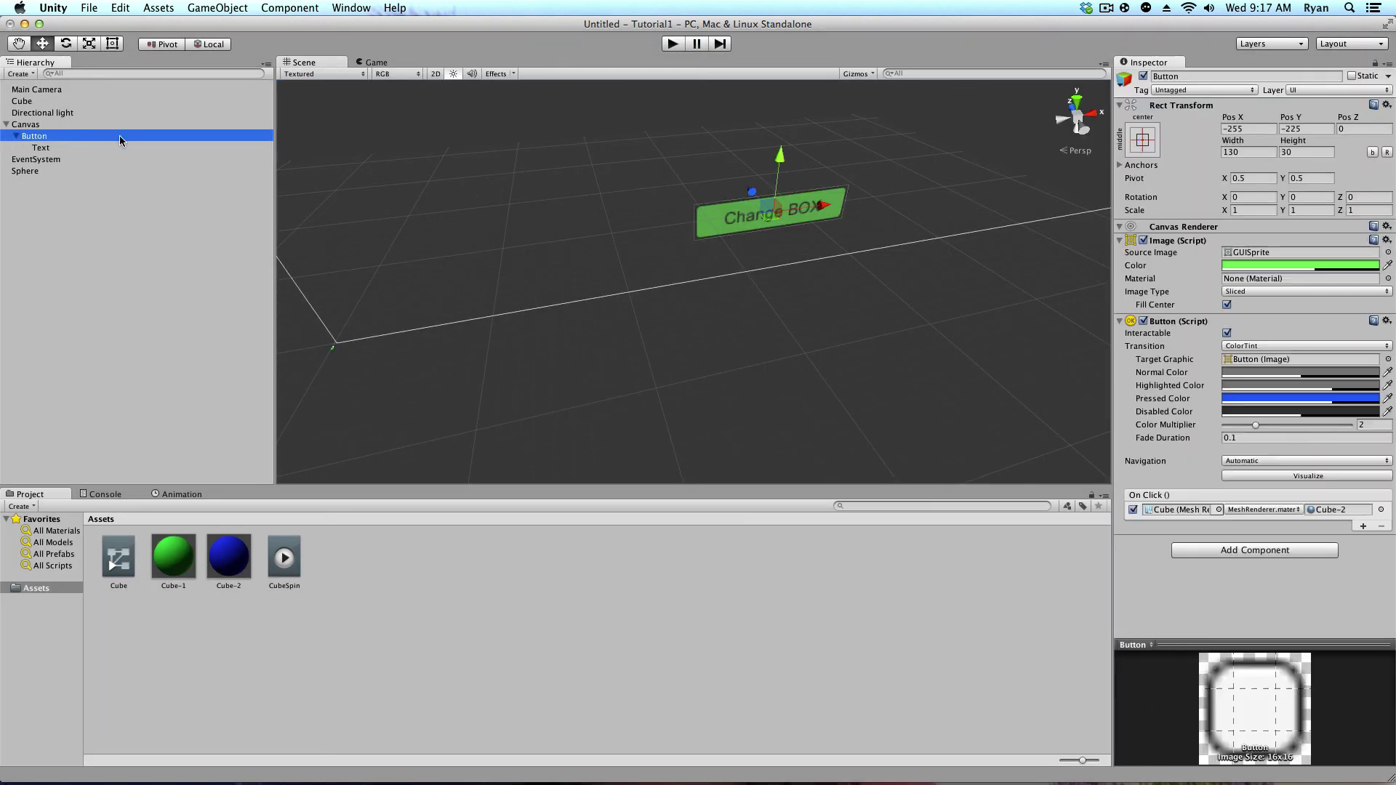
left_click(1255, 413)
left_click(804, 269)
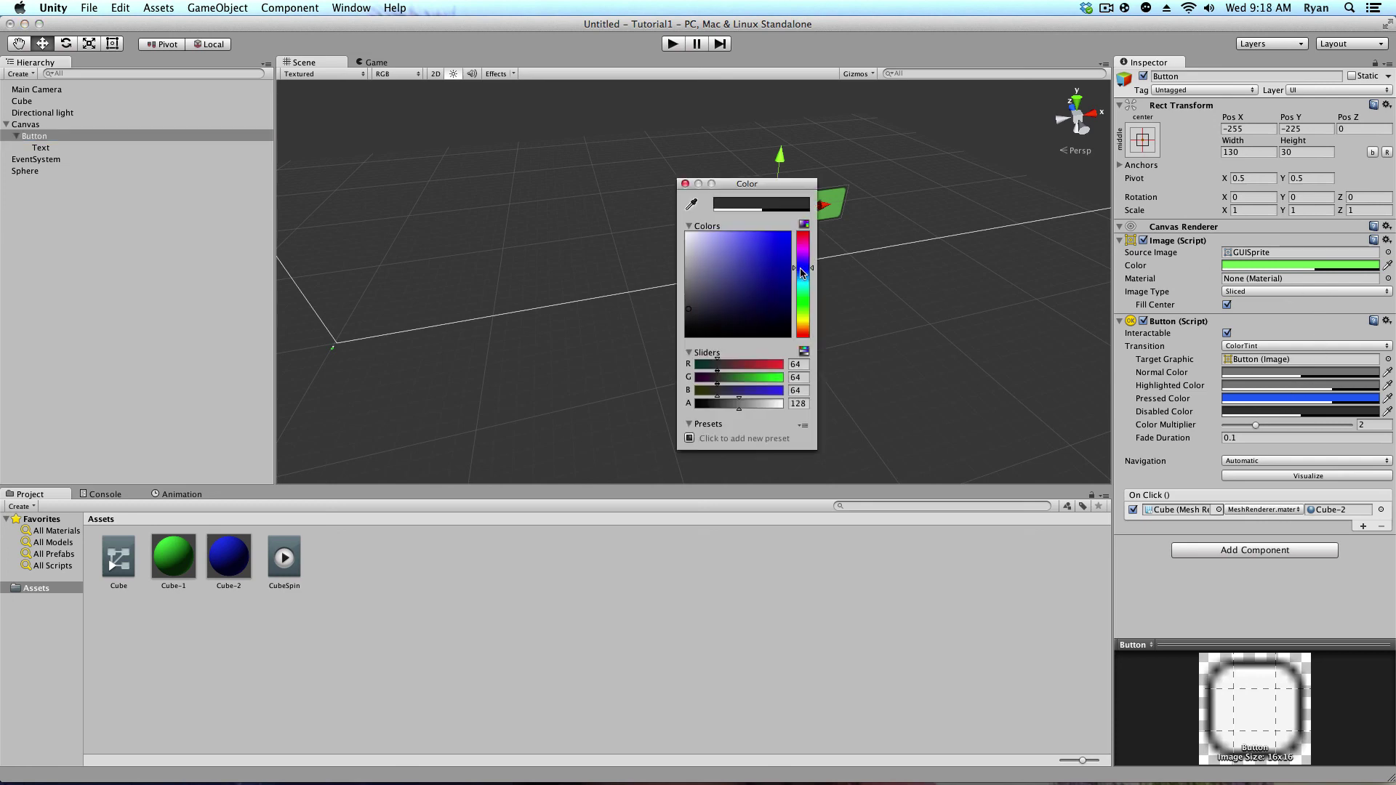
left_click(774, 251)
left_click(685, 184)
left_click(673, 45)
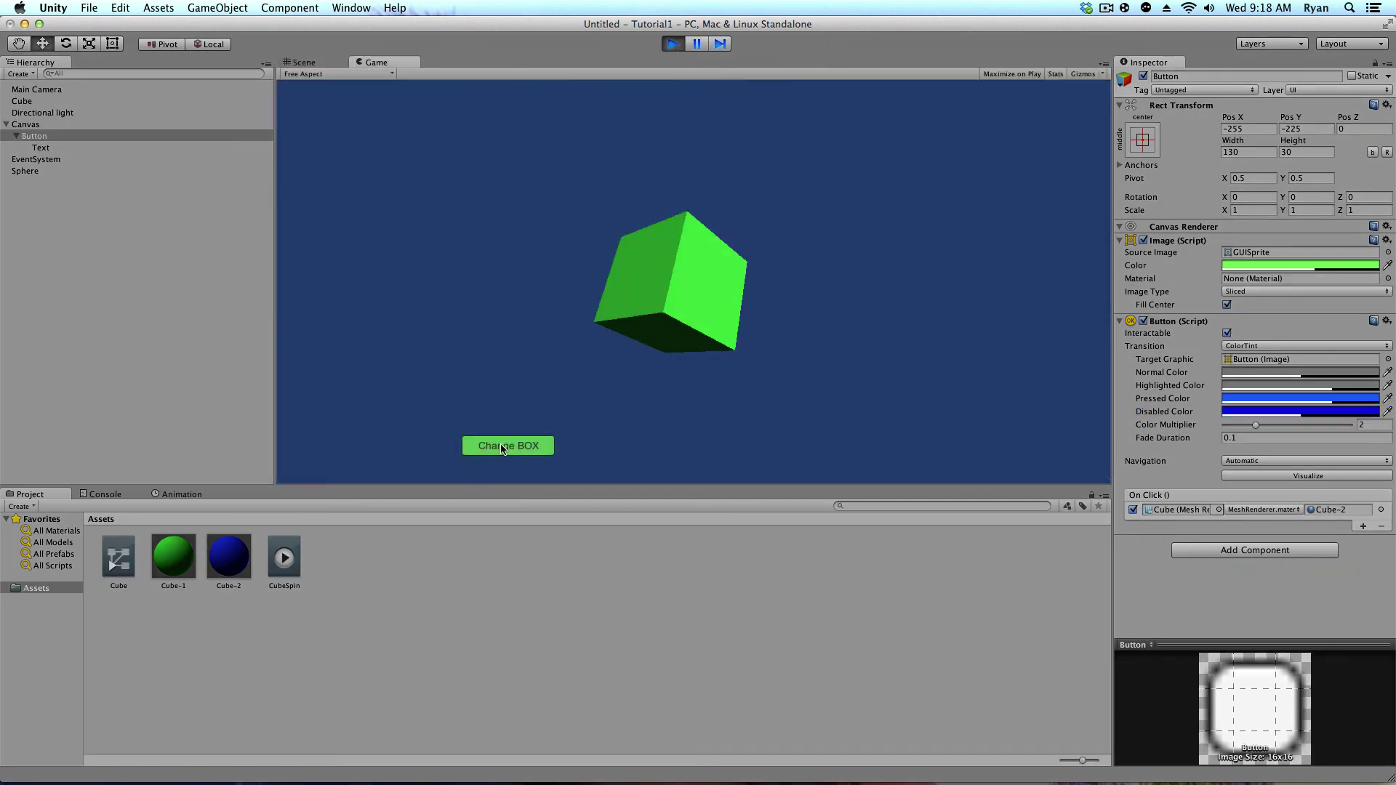
left_click(520, 446)
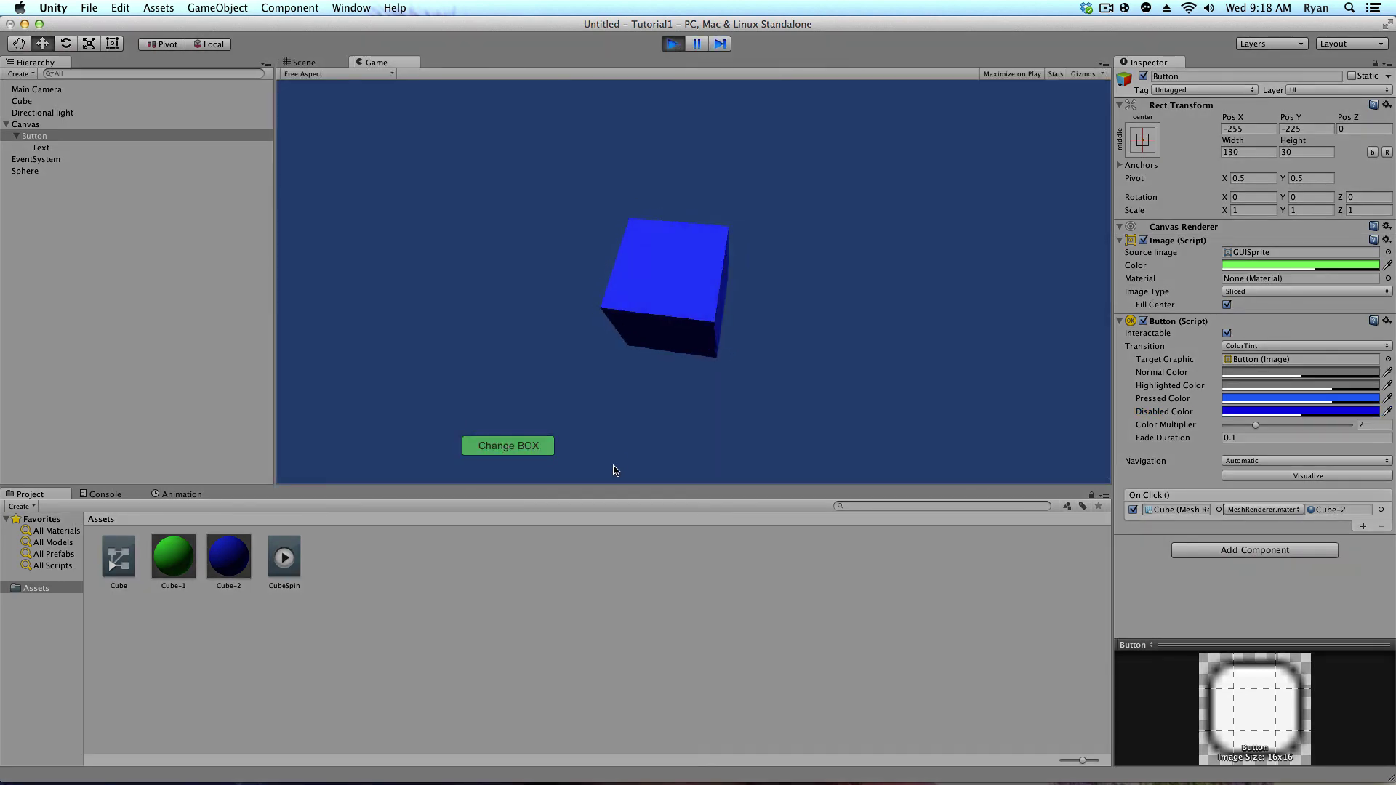
left_click(673, 44)
- Set the Button's Highlighted Color to strong blue and test Change BOX again
left_click(1262, 387)
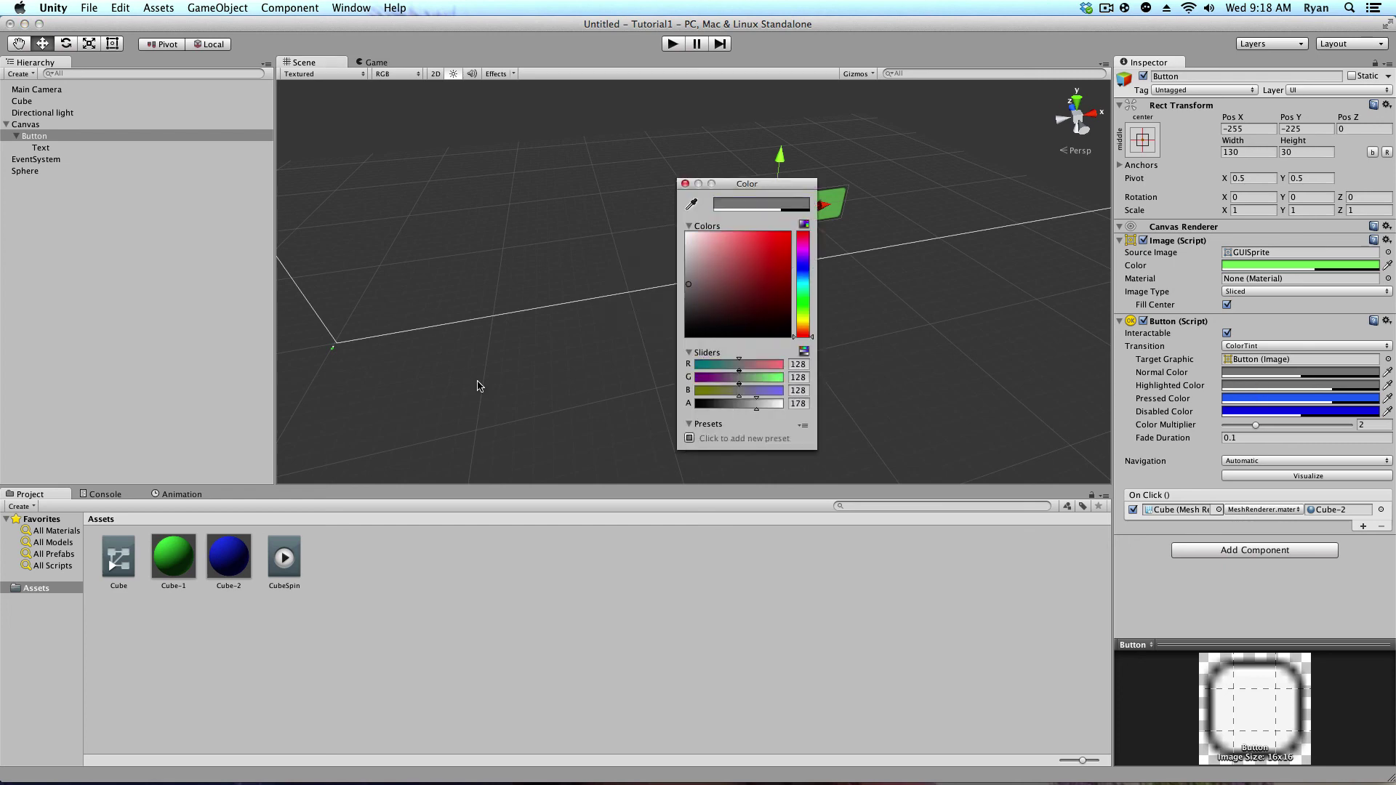
left_click(812, 271)
left_click(762, 238)
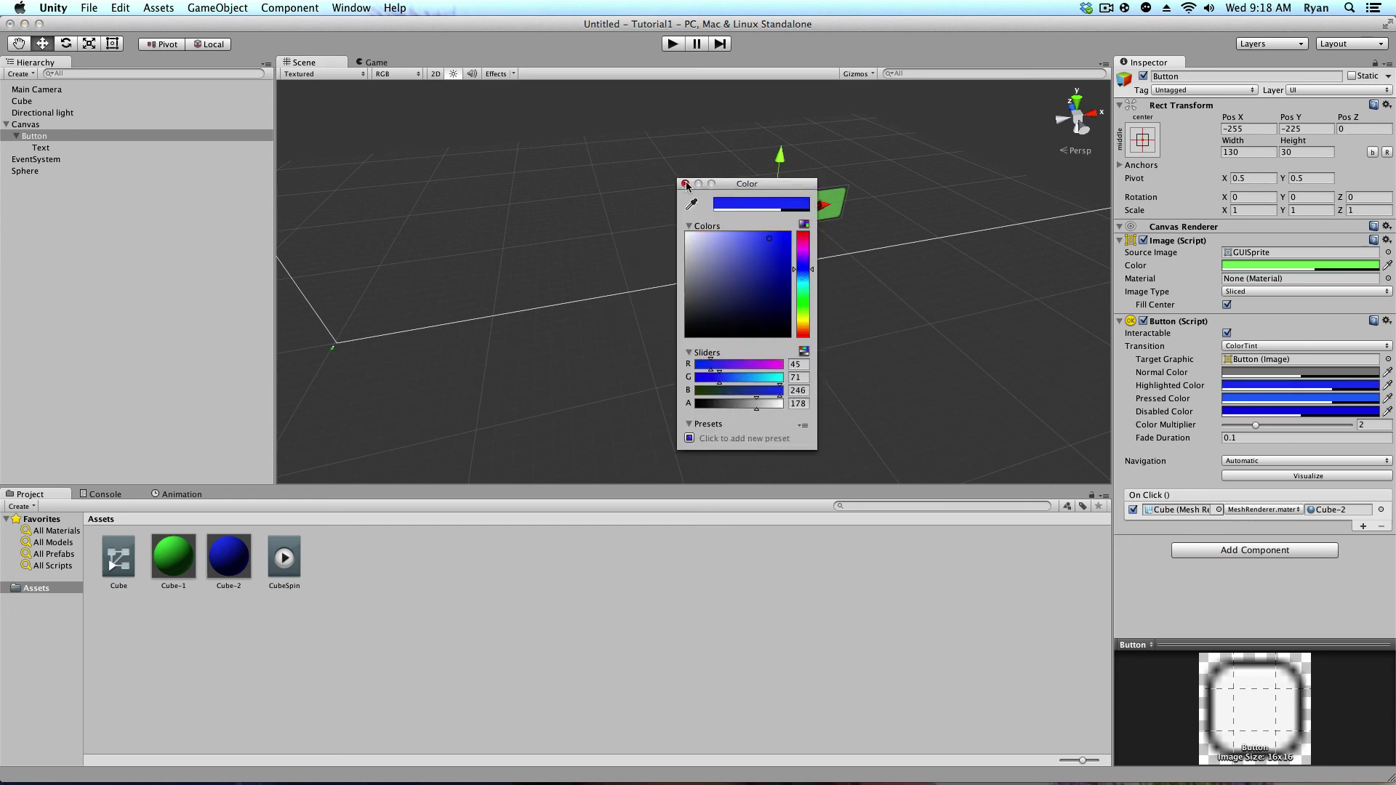
left_click(685, 185)
left_click(673, 44)
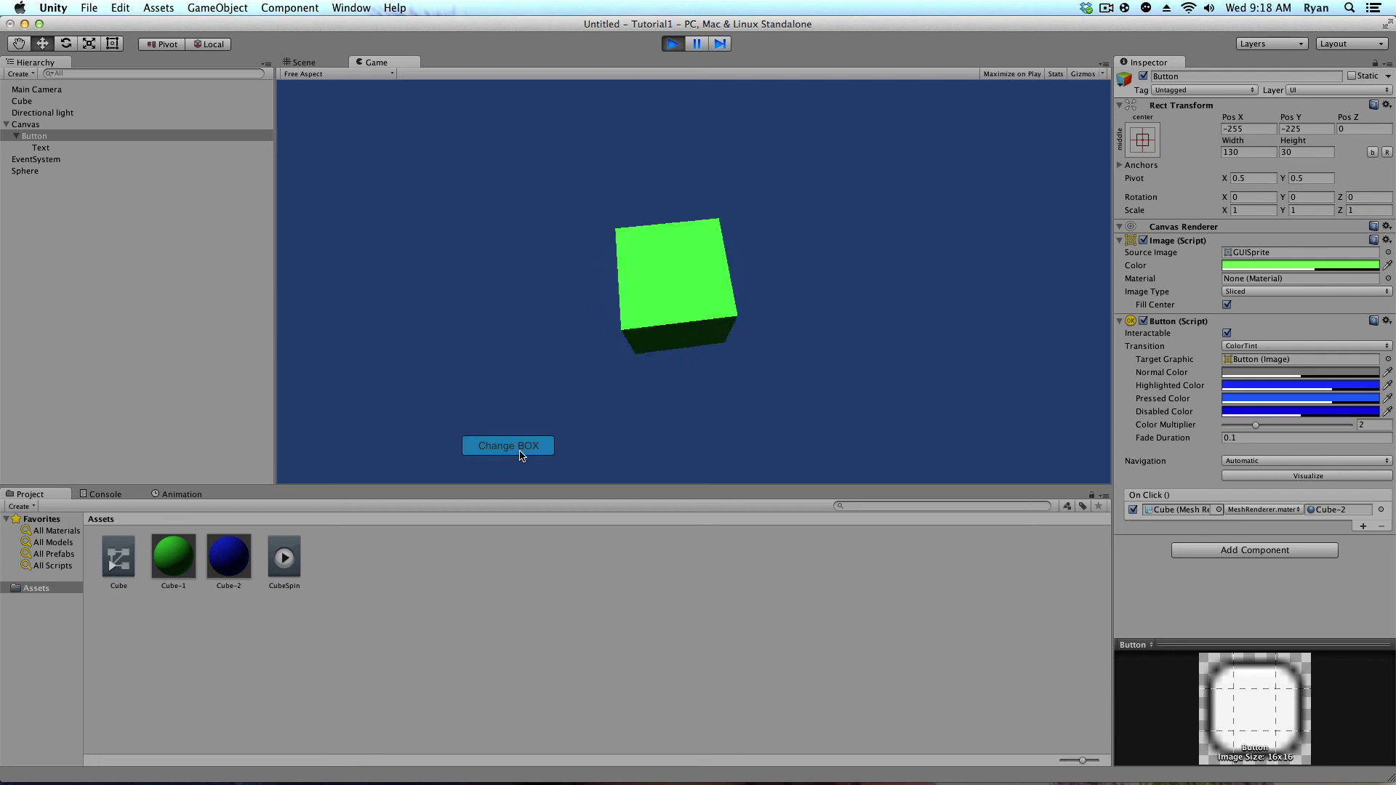
left_click(518, 448)
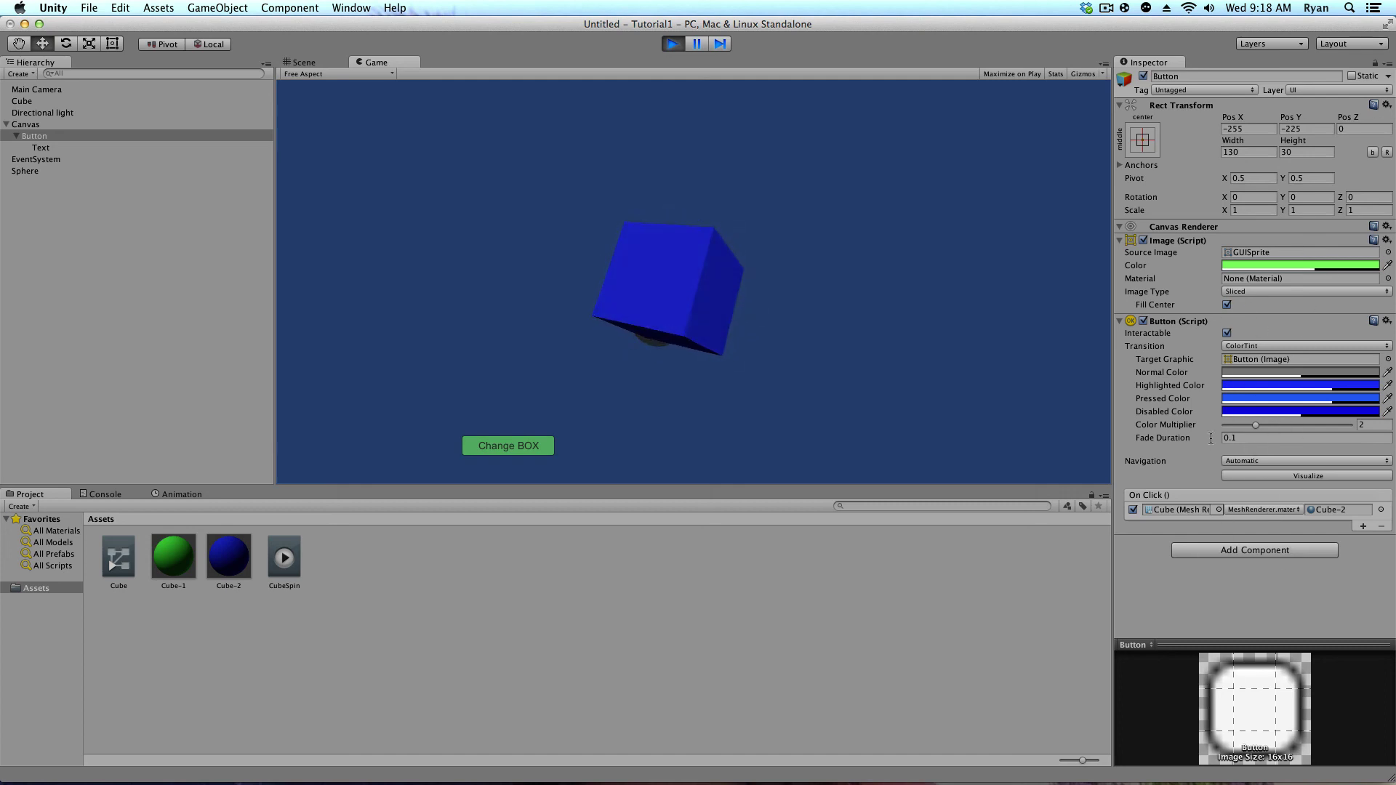
- Lengthen the button's Fade Duration to about 0.64 and test it with Change BOX in Play mode
left_click_drag(1222, 440, 1244, 445)
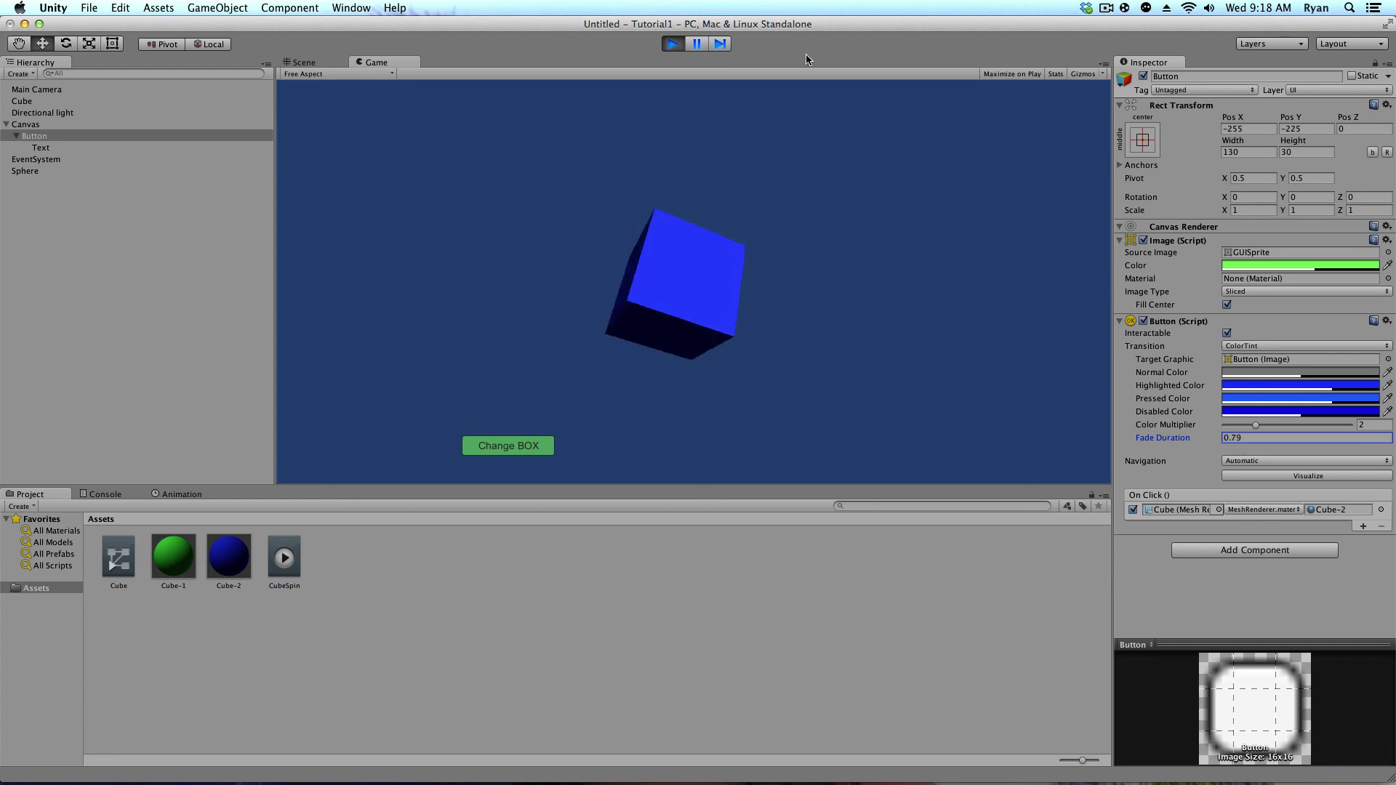
left_click(672, 43)
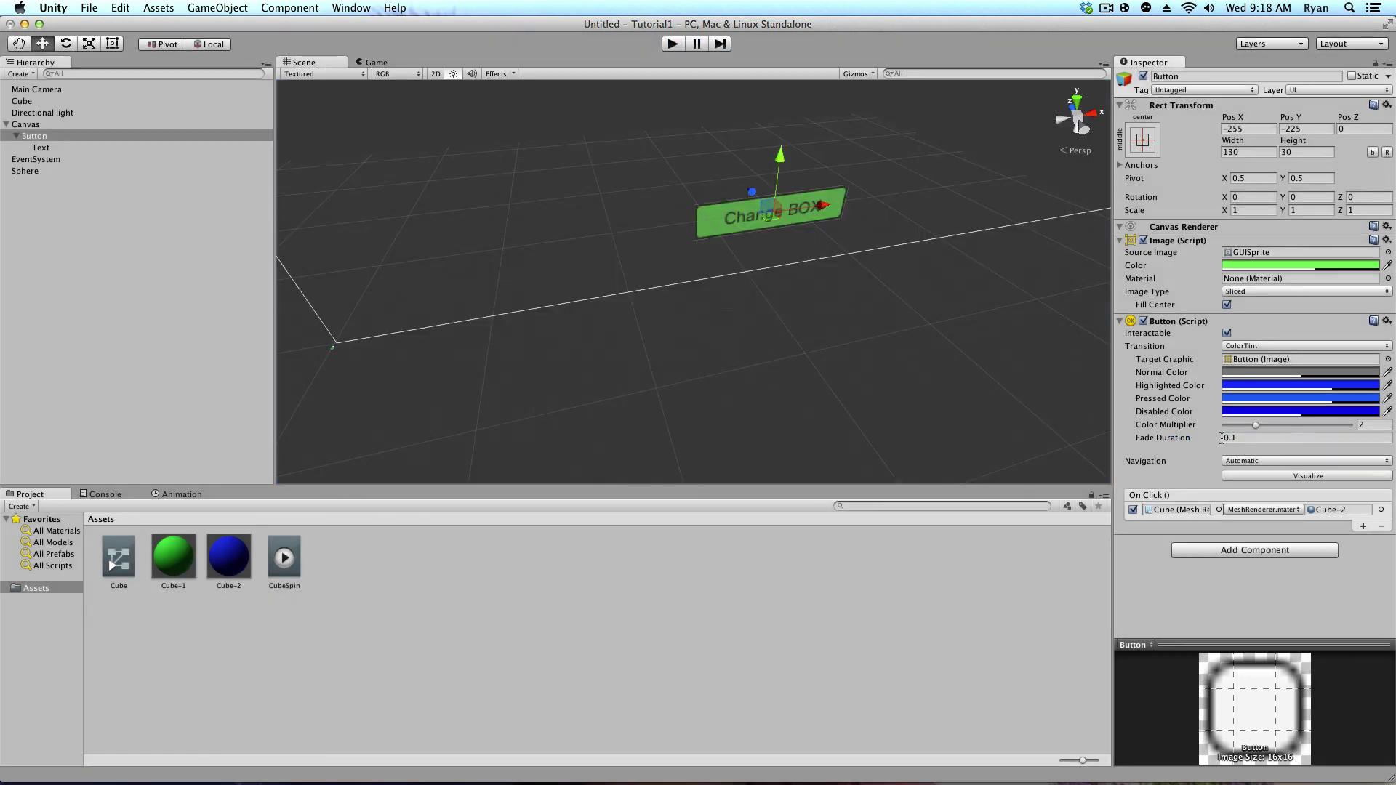
left_click_drag(1212, 443, 1238, 439)
left_click(670, 44)
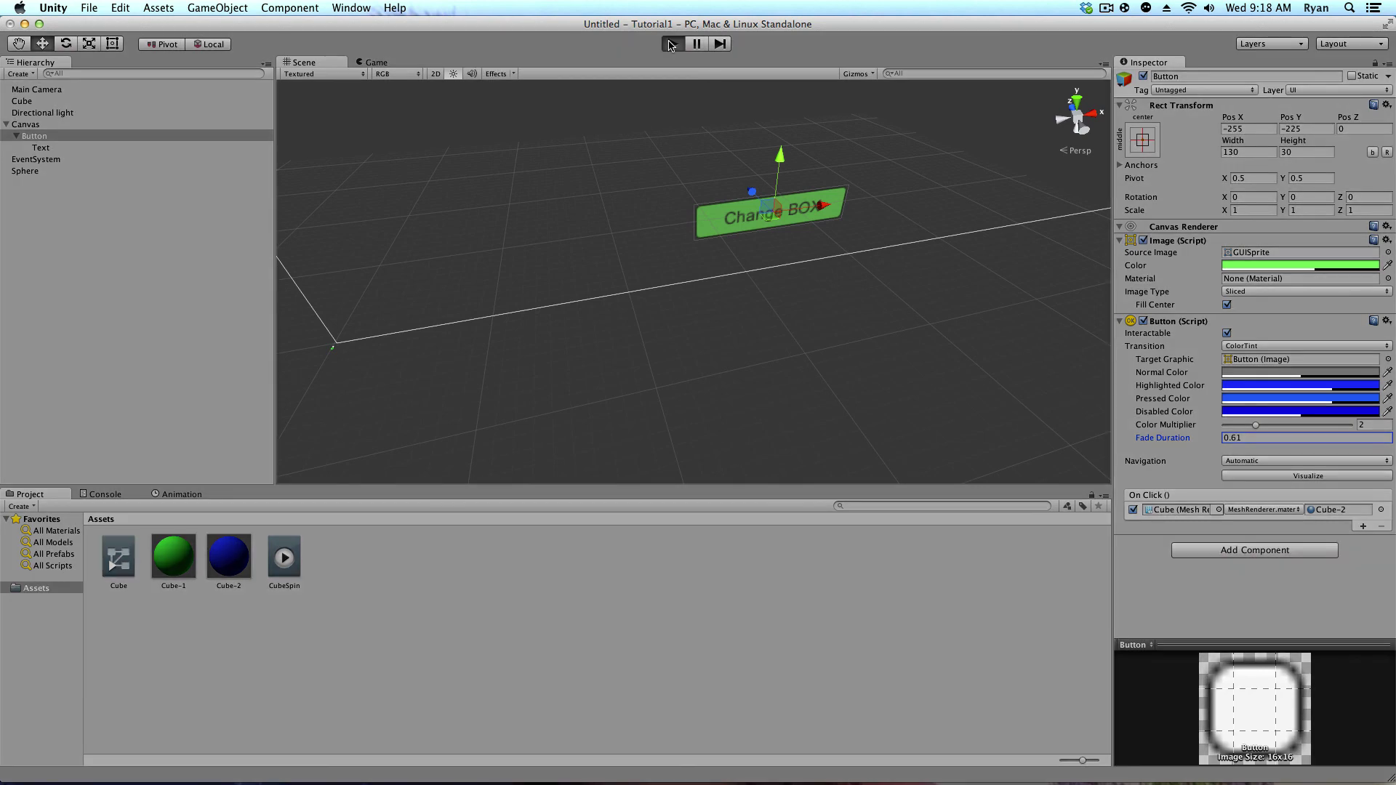
left_click(489, 452)
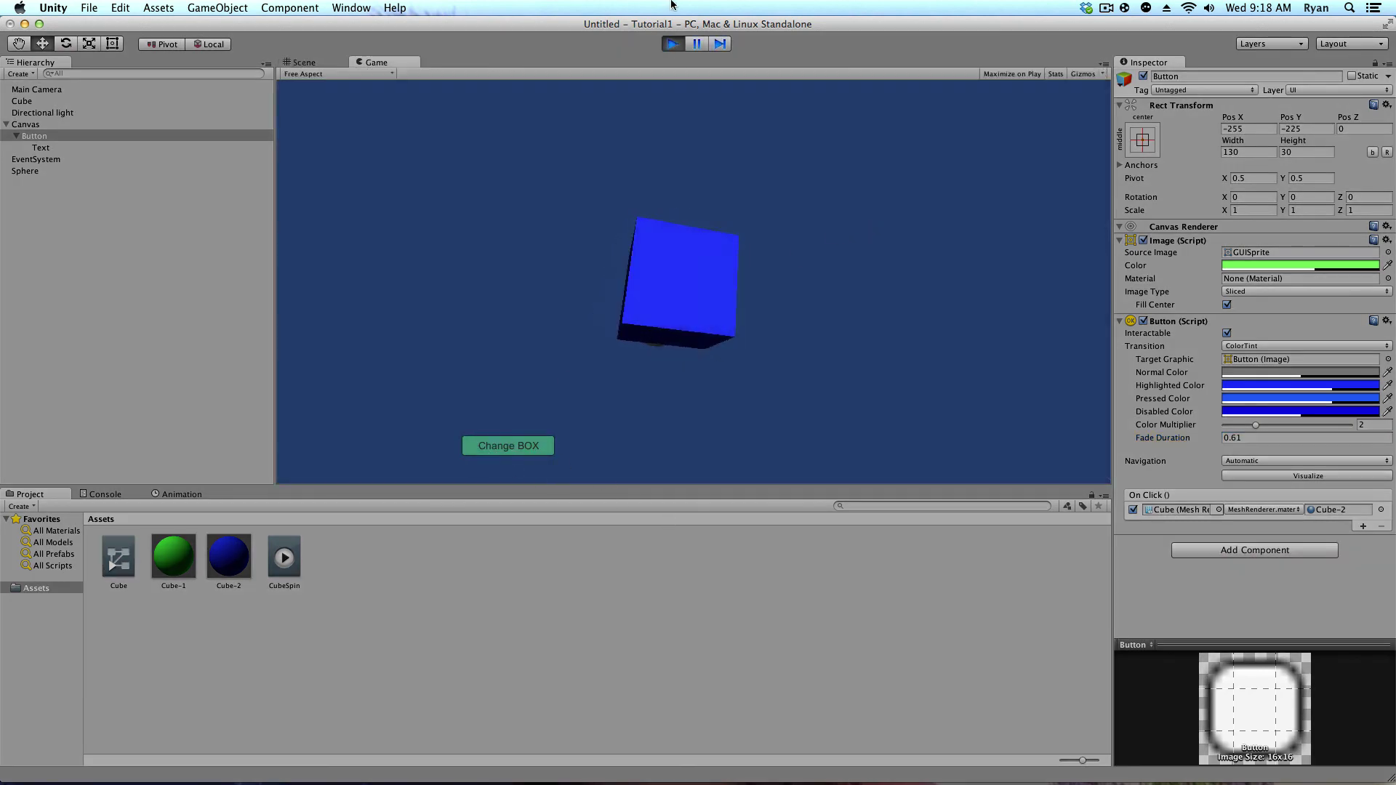
left_click(673, 43)
- Test a much longer 51.8 fade with Change BOX, then scrub Fade Duration back to 0.42
left_click_drag(1223, 439, 1280, 439)
left_click(667, 45)
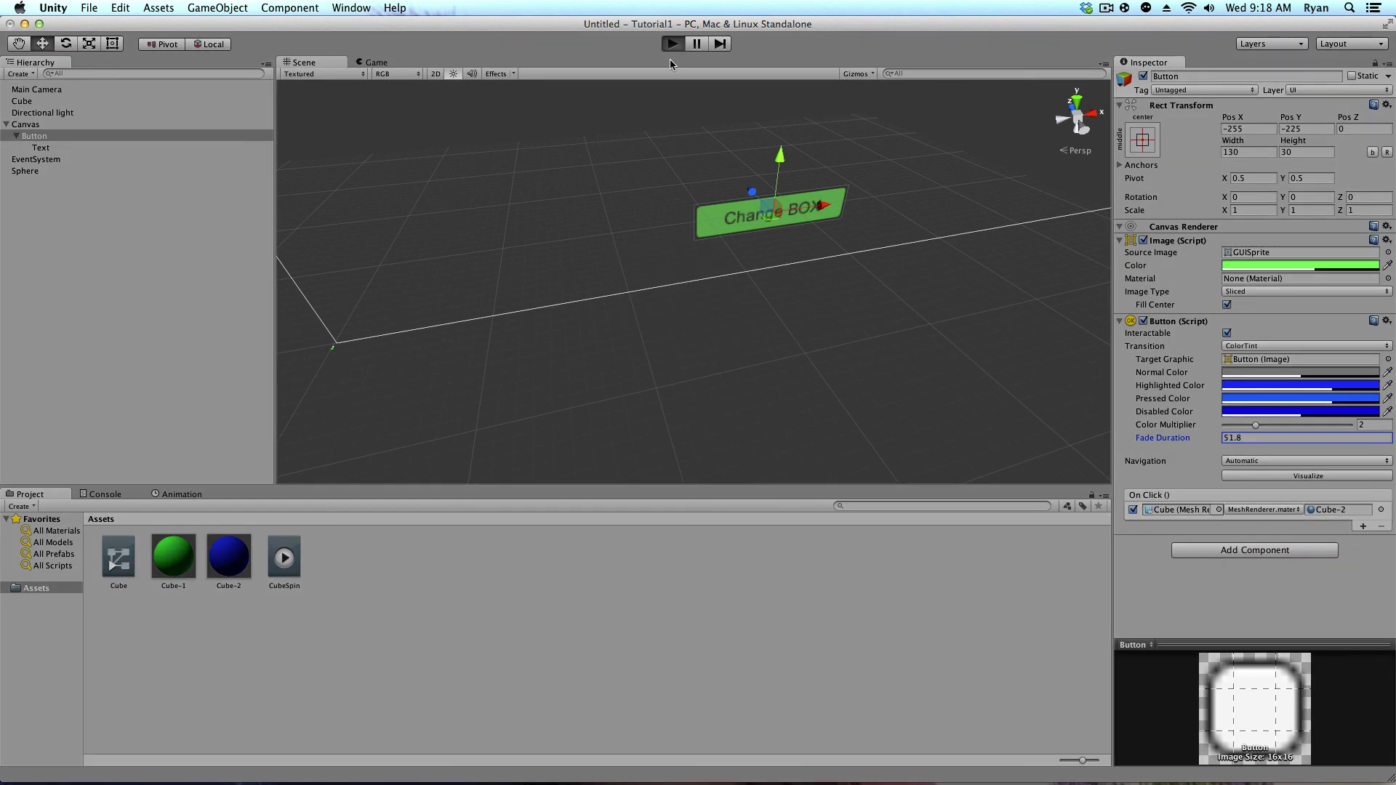
left_click(529, 451)
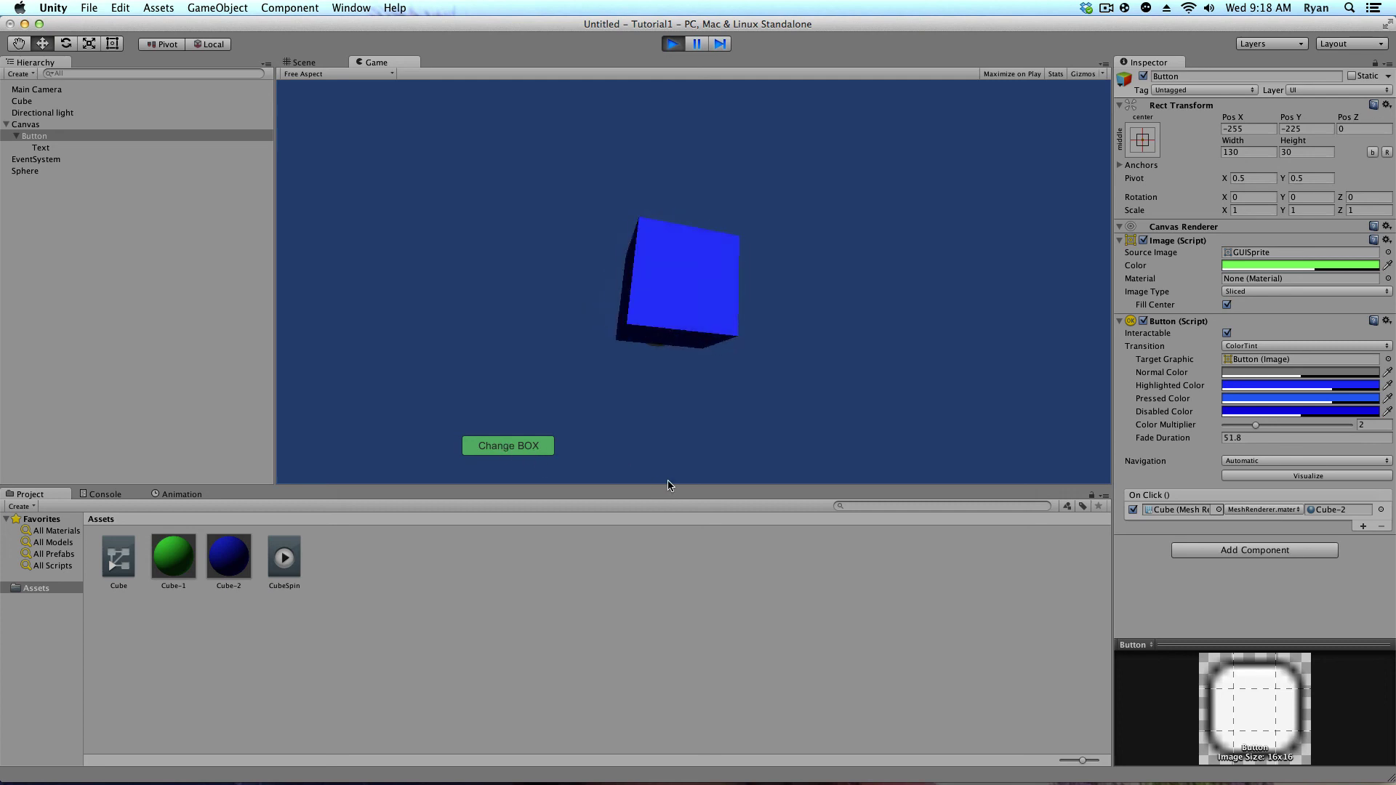
left_click(673, 44)
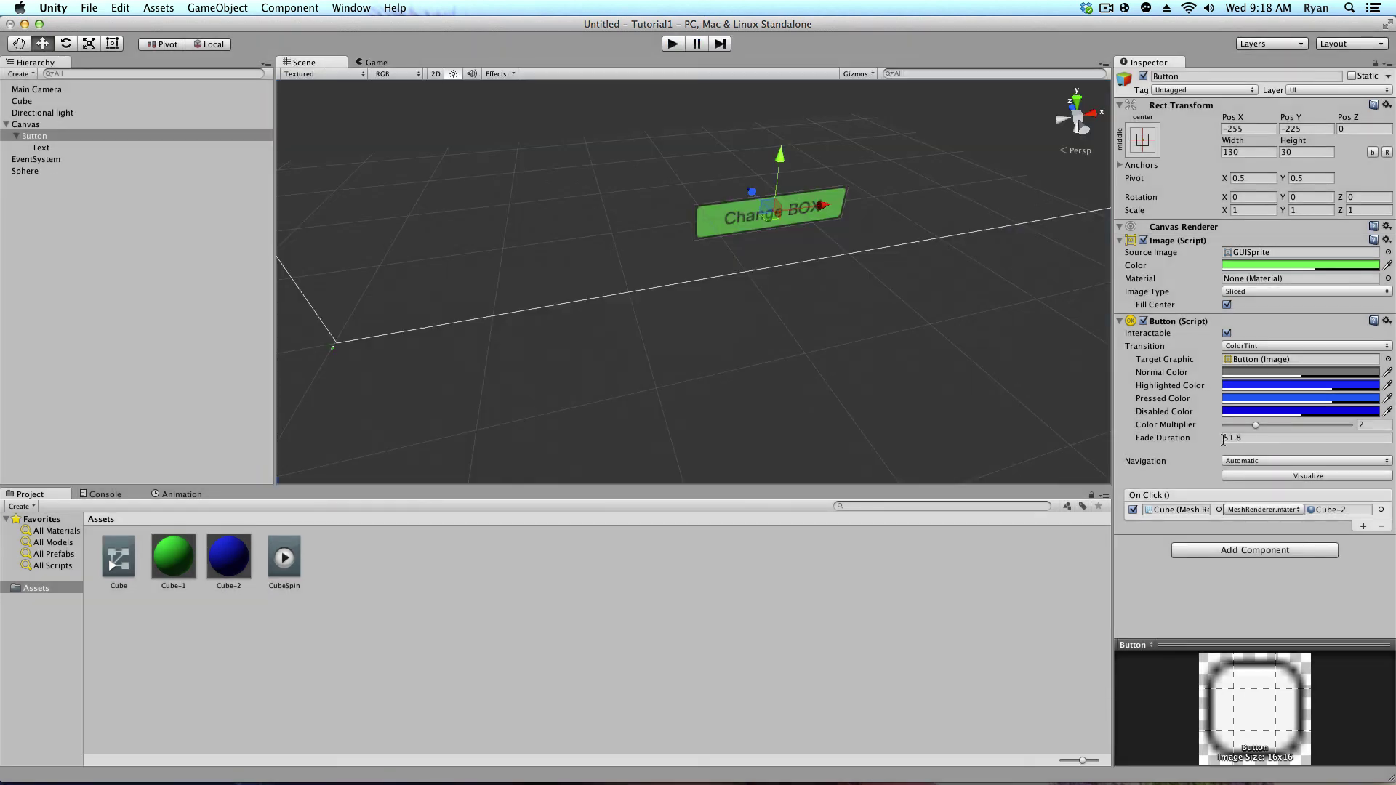
left_click_drag(1223, 438, 1169, 452)
left_click_drag(741, 453, 8, 350)
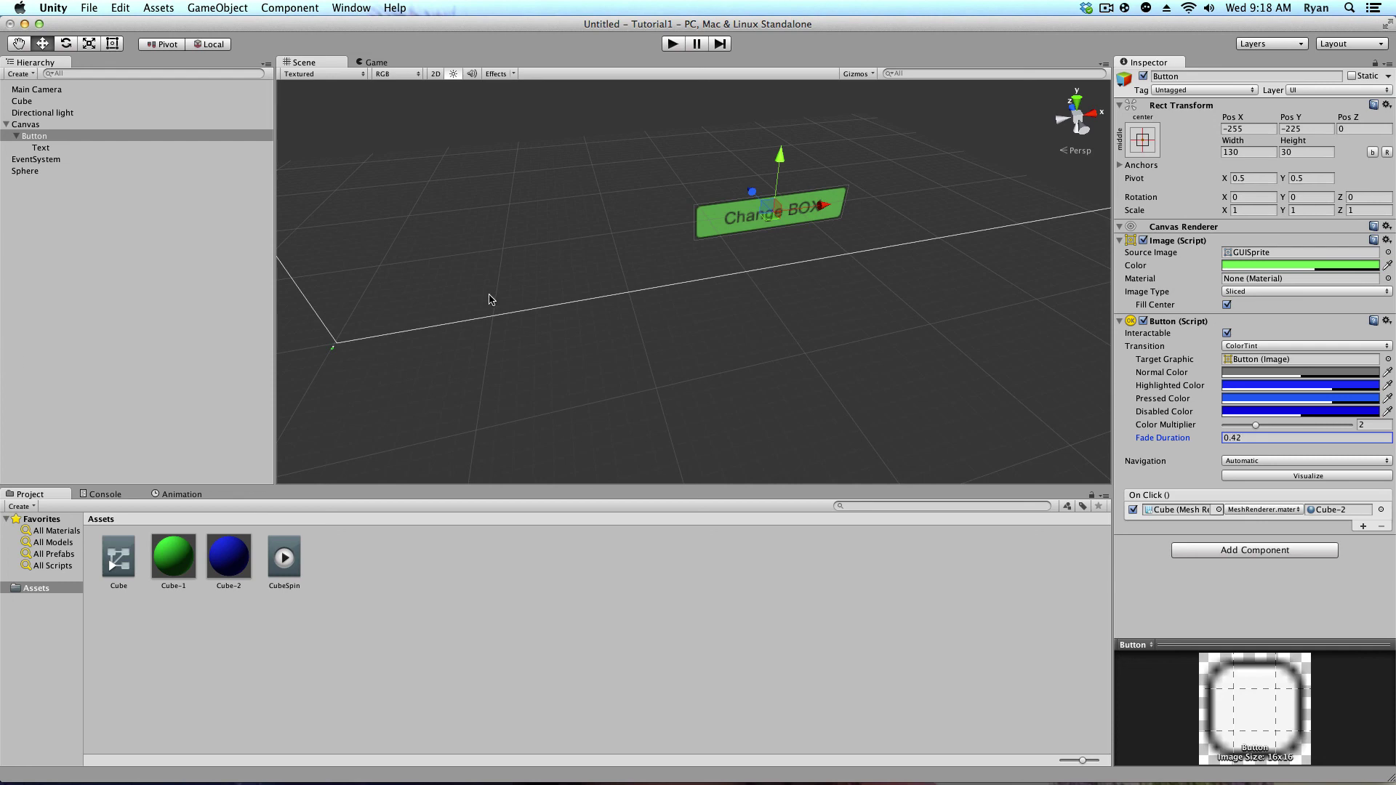
- Frame the Cube in the Scene view and do a quick test run of the game
scroll(491, 296, "down", 5)
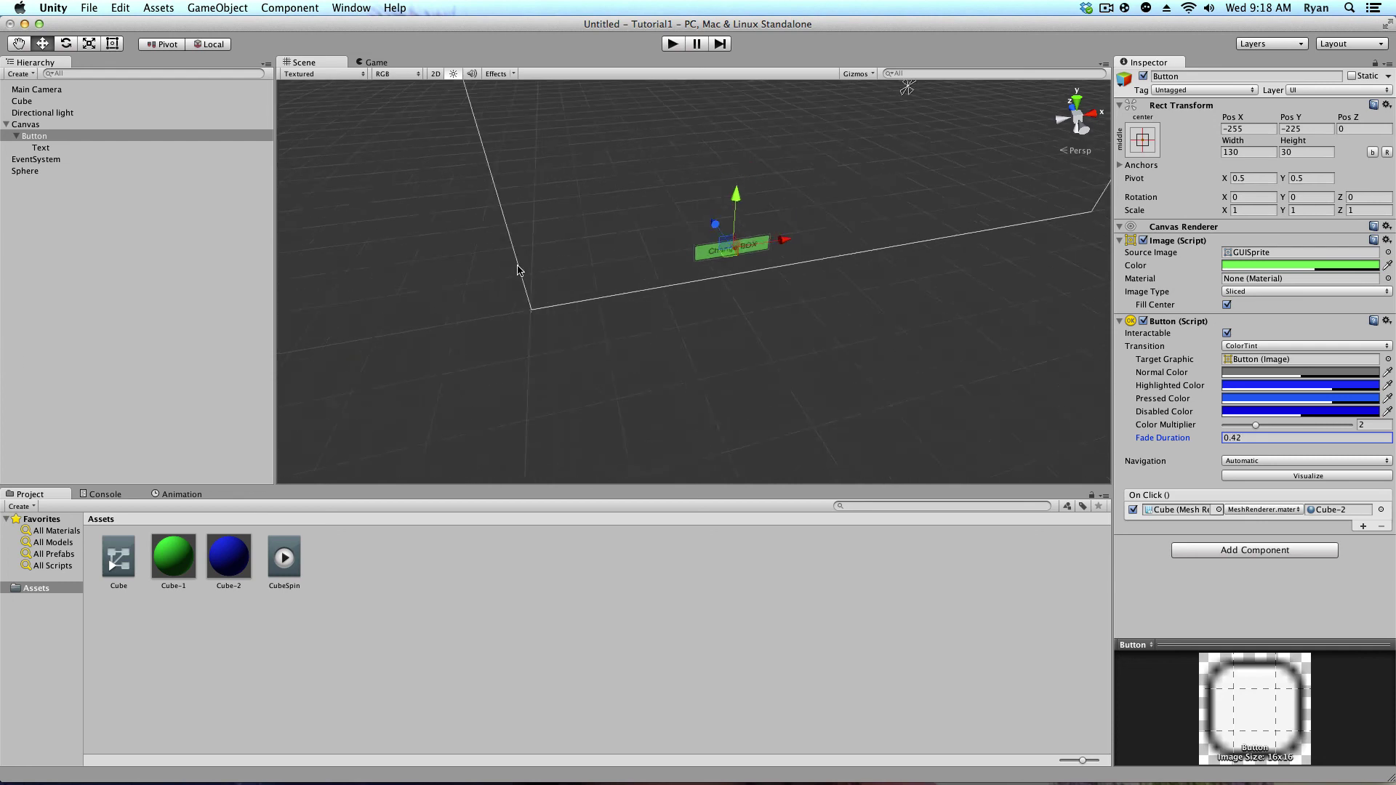
double_click(38, 102)
middle_click_drag(636, 262, 647, 253)
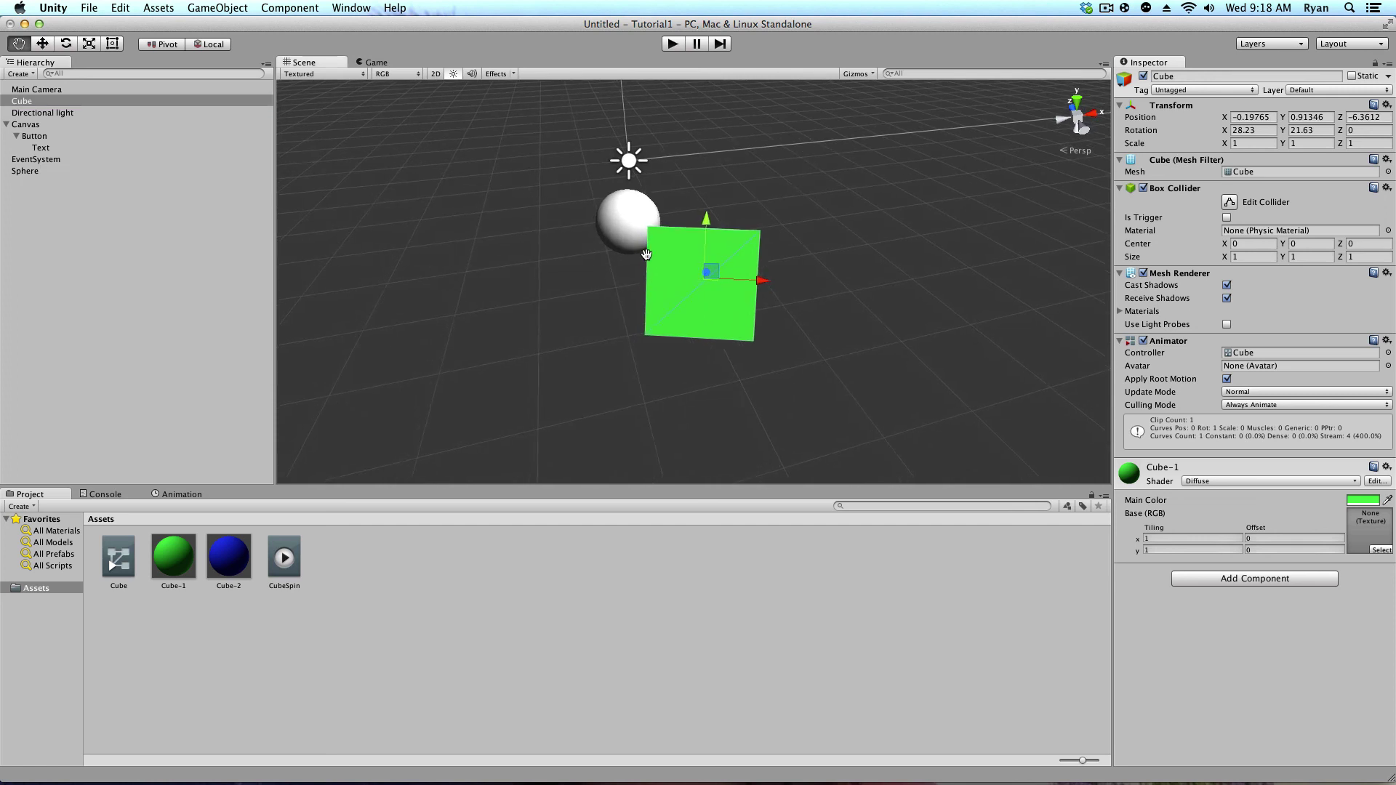
left_click(674, 45)
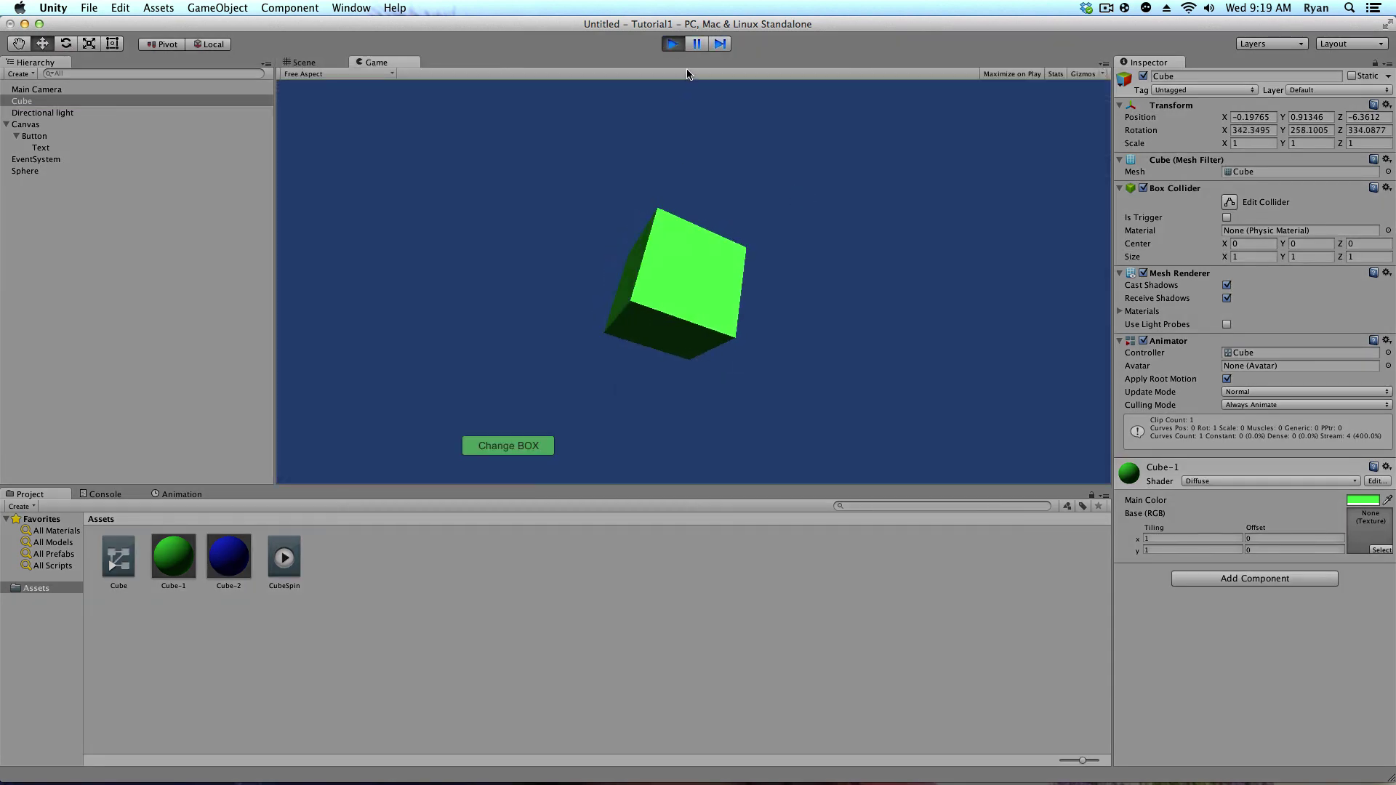
left_click(673, 44)
- Move the Sphere up beside the Cube to about Y 1.0161, Z -3.0407
left_click(628, 226)
middle_click_drag(690, 255, 812, 258)
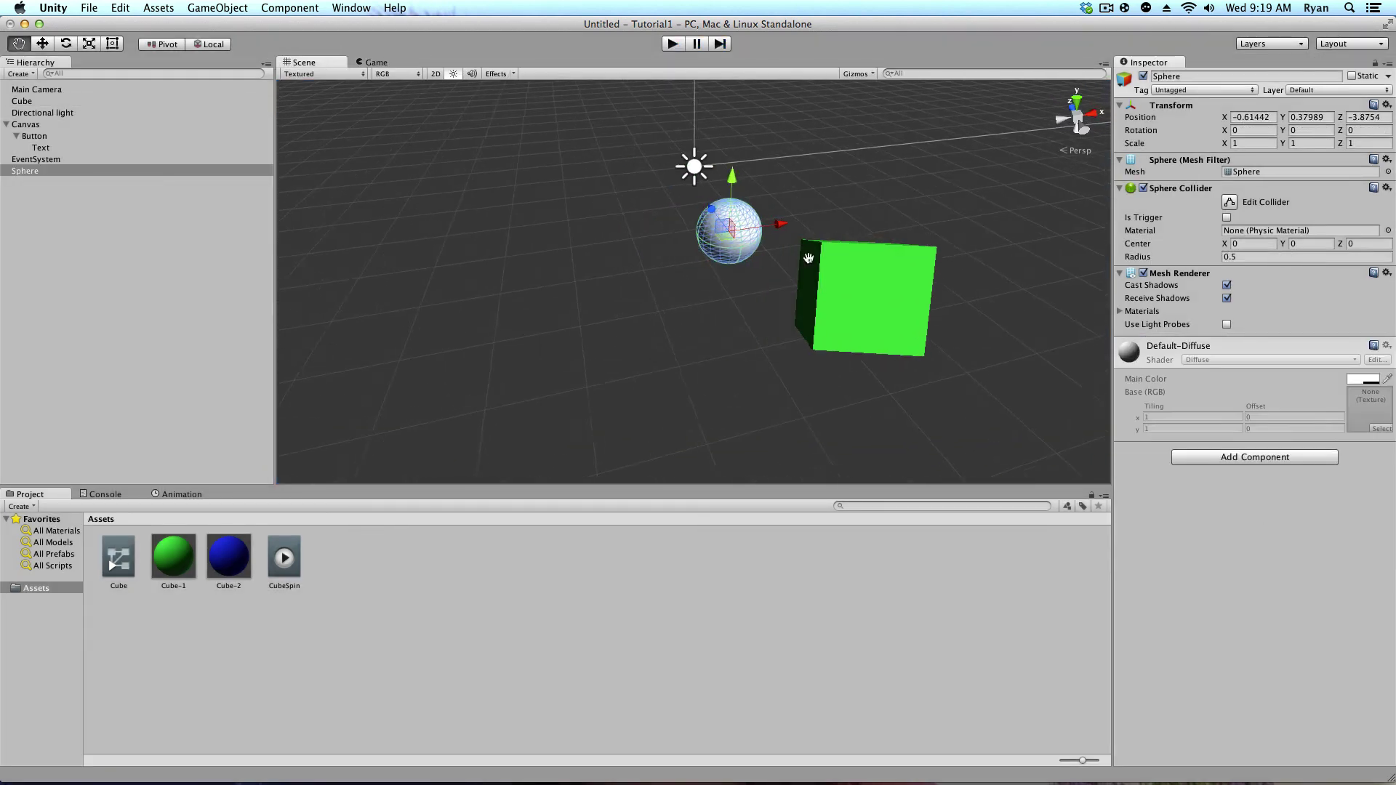
mouse_move(812, 259)
left_mouse_down("alt")
mouse_move(729, 291)
mouse_move(761, 259)
mouse_move(822, 260)
left_mouse_up("alt")
left_click_drag(398, 366, 331, 335)
left_click_drag(492, 302, 825, 276, "alt")
key("w")
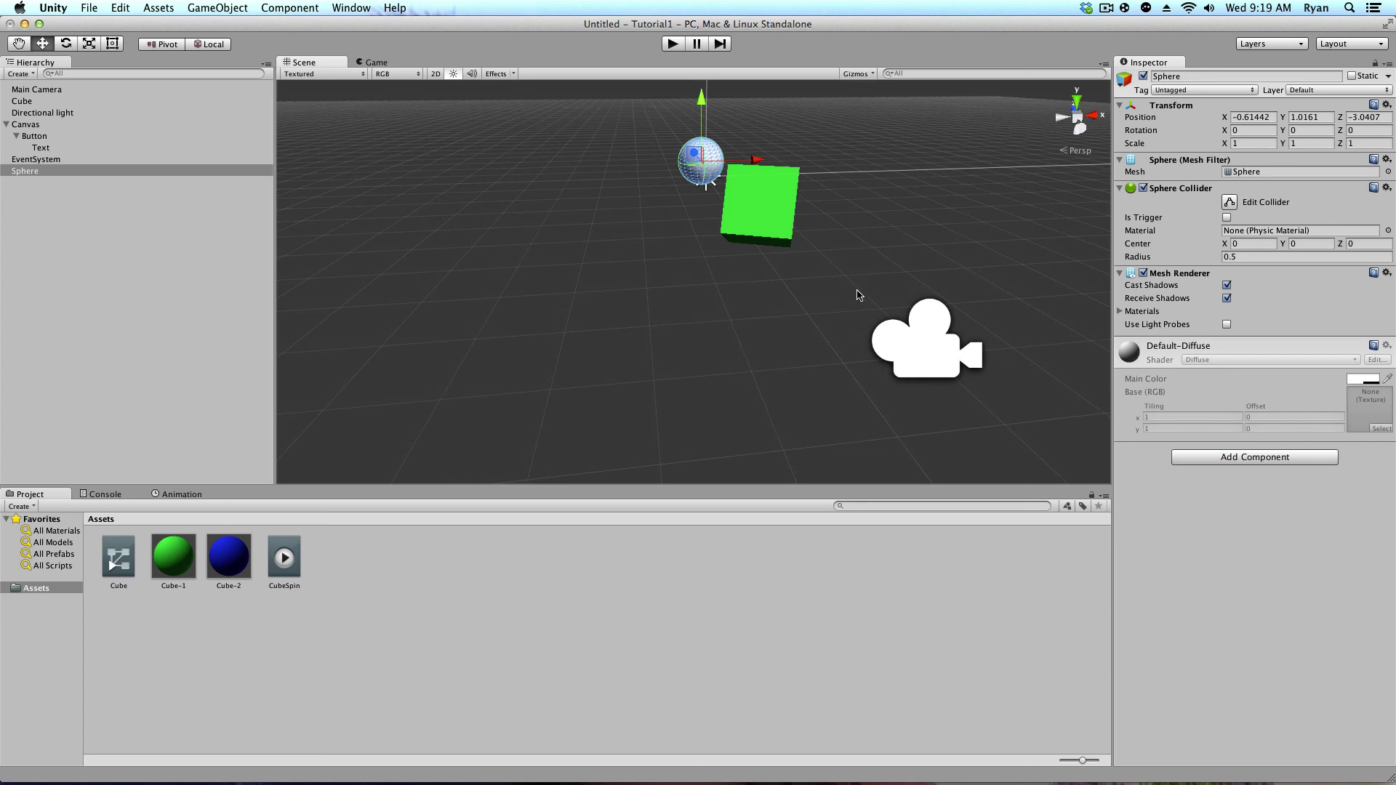
left_click_drag(858, 294, 712, 266, "alt")
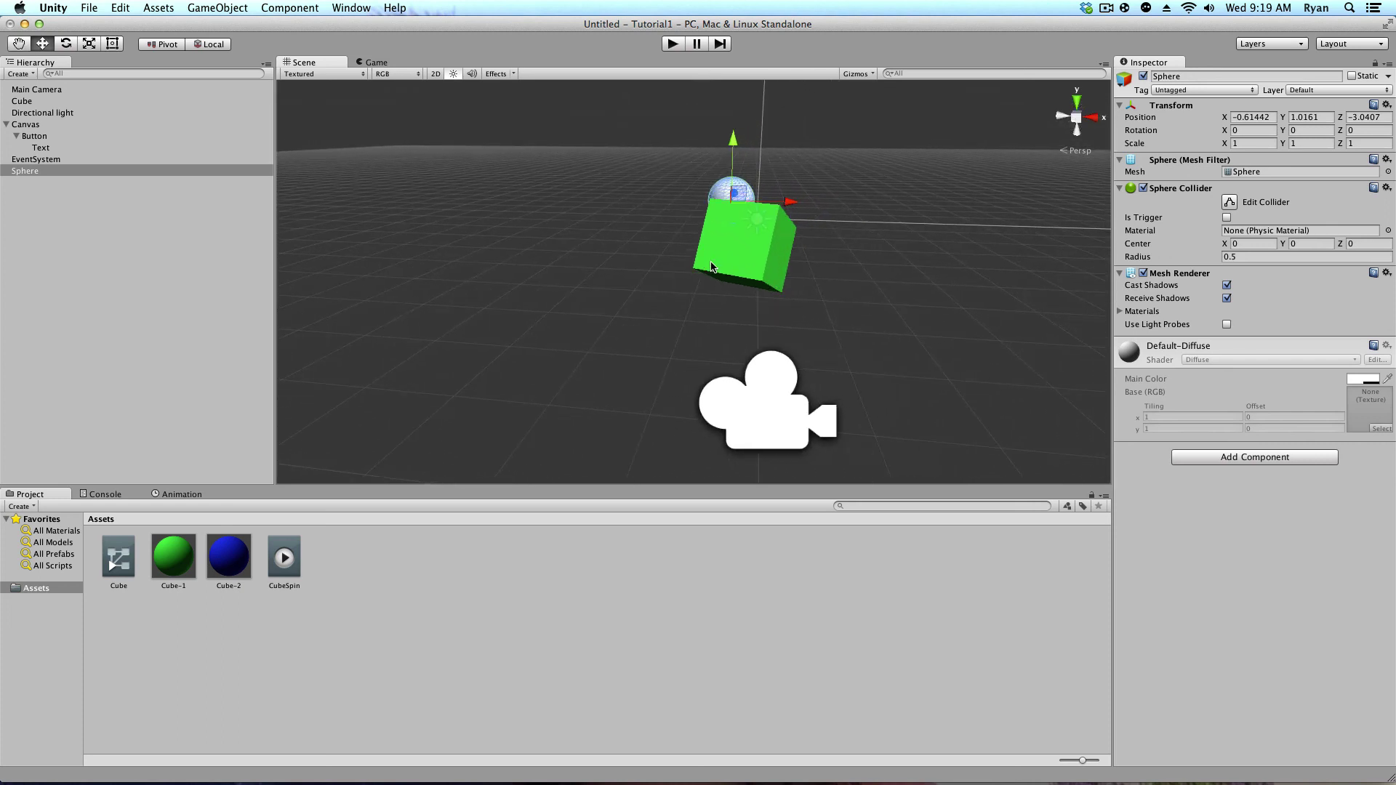